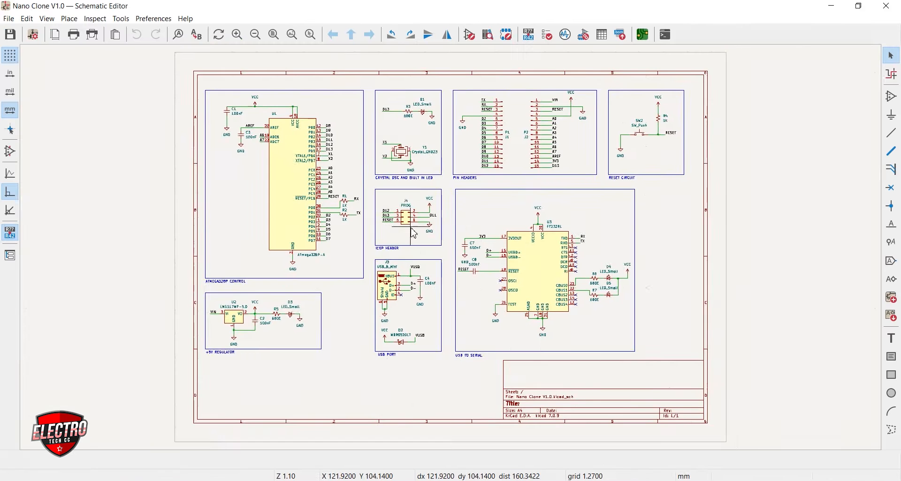
Examine the Nano Clone V1.0 board layout and inspect its 3D model from several angles
scroll(463, 201, "up", 3)
scroll(463, 201, "down", 3)
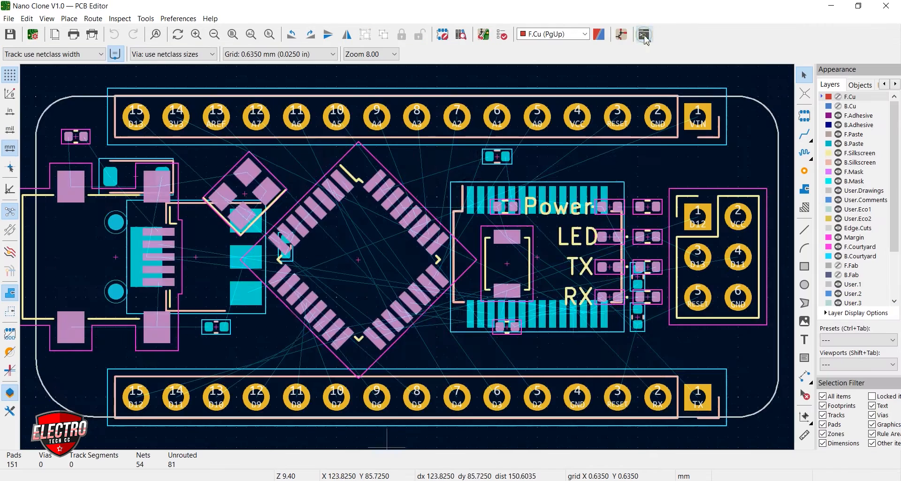
left_click(643, 35)
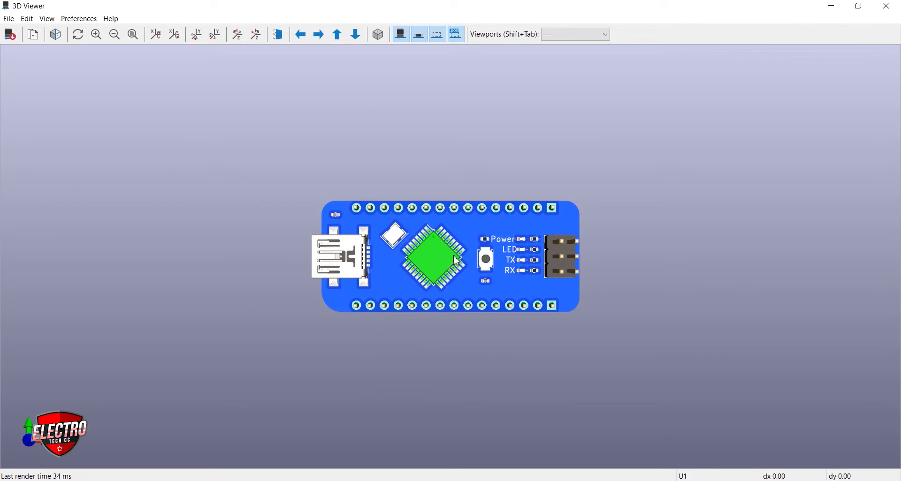
left_click_drag(457, 260, 461, 280)
scroll(458, 274, "up", 7)
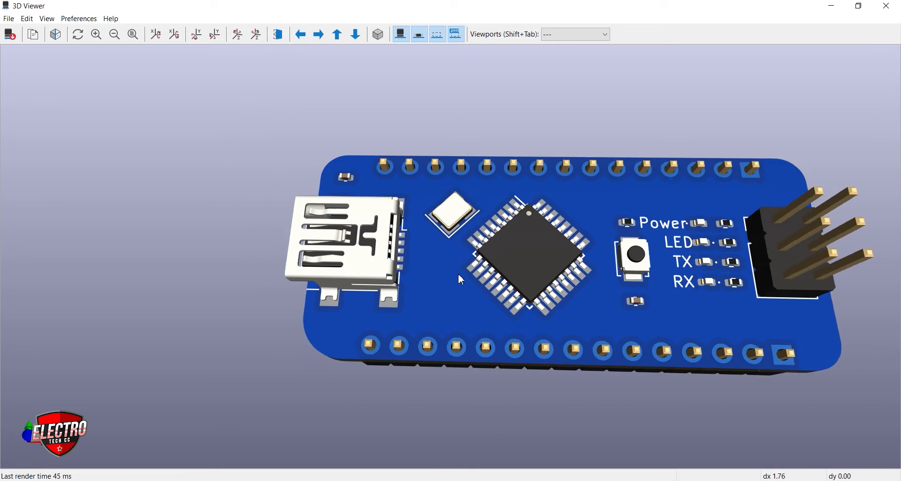
scroll(458, 274, "up", 1, "ctrl")
scroll(458, 274, "down", 13, "ctrl")
scroll(246, 252, "up", 4, "ctrl")
scroll(247, 252, "up", 2, "ctrl")
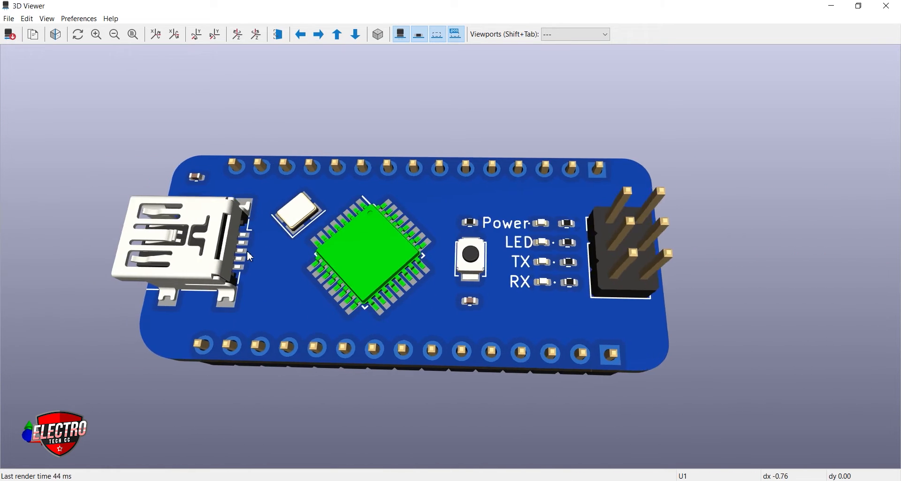
left_click_drag(247, 251, 197, 220)
left_click_drag(197, 254, 657, 272)
left_click_drag(363, 362, 372, 268)
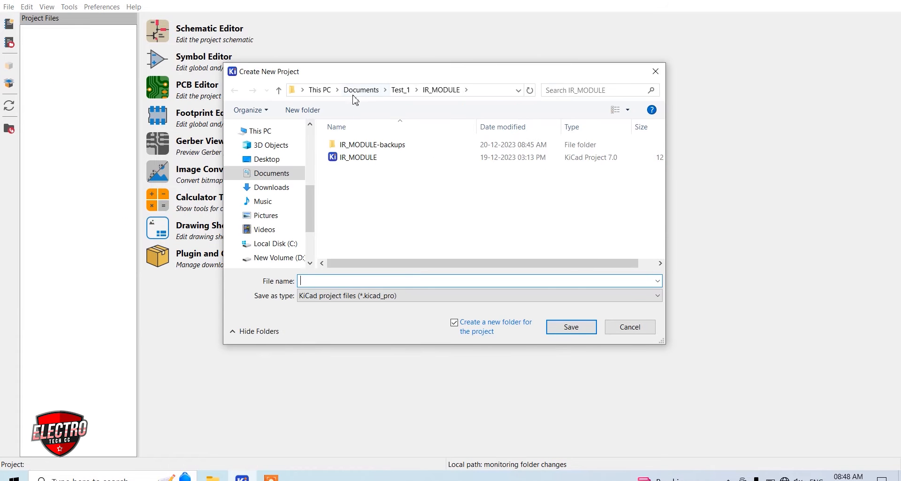
Create a new project named Nano Clone V1.0 in the Nano Clone V1.0 folder inside Test_1
left_click(398, 92)
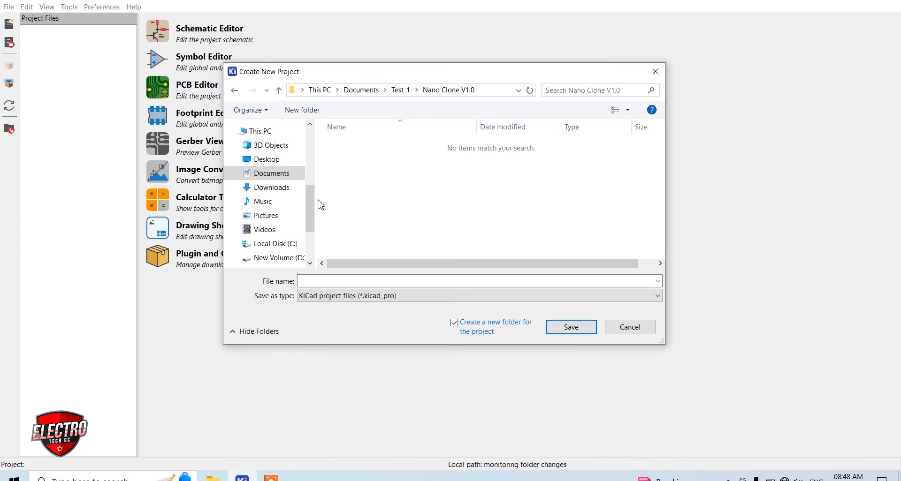
left_click(319, 281)
type("Nano C")
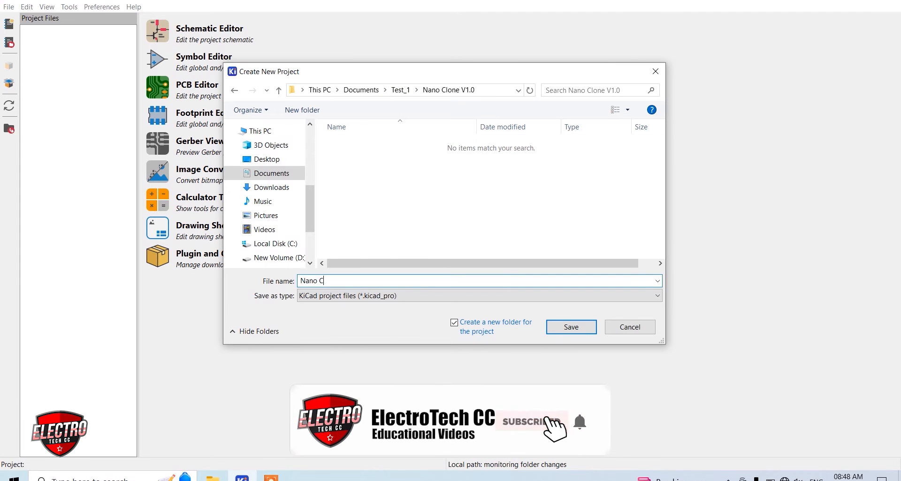
type("lone V1.")
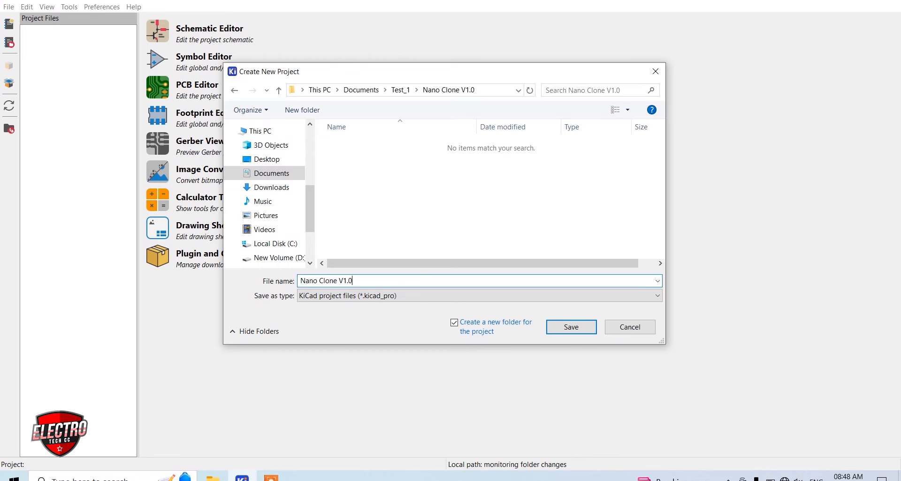
left_click(570, 326)
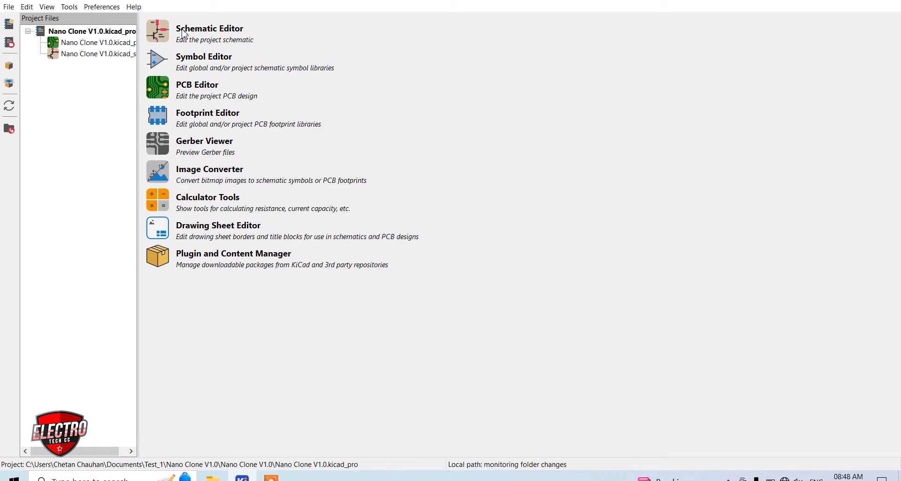
Open the project schematic and search the symbol library for atmega328p-, enlarging the symbol chooser
left_click(157, 32)
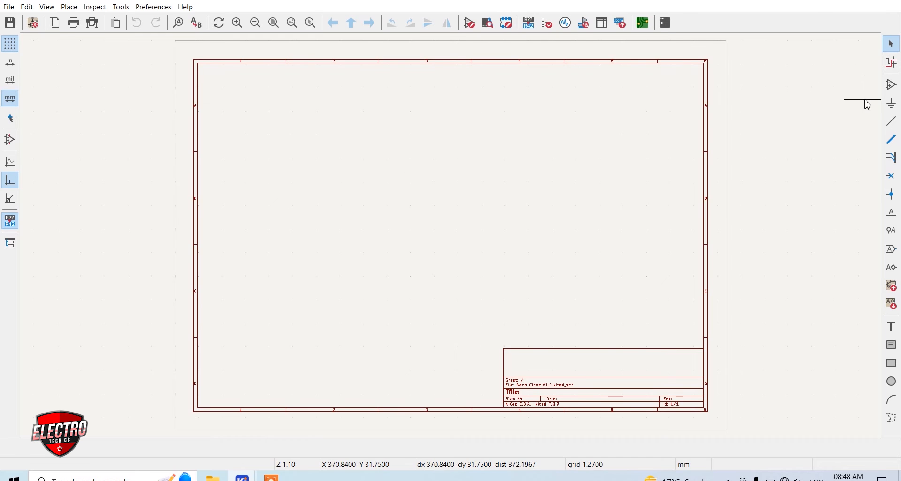
left_click(893, 88)
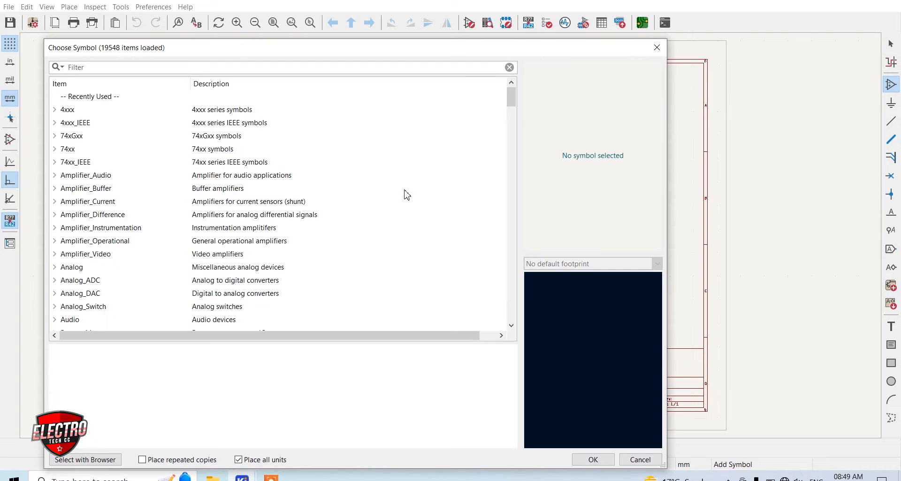
left_click_drag(353, 54, 439, 58)
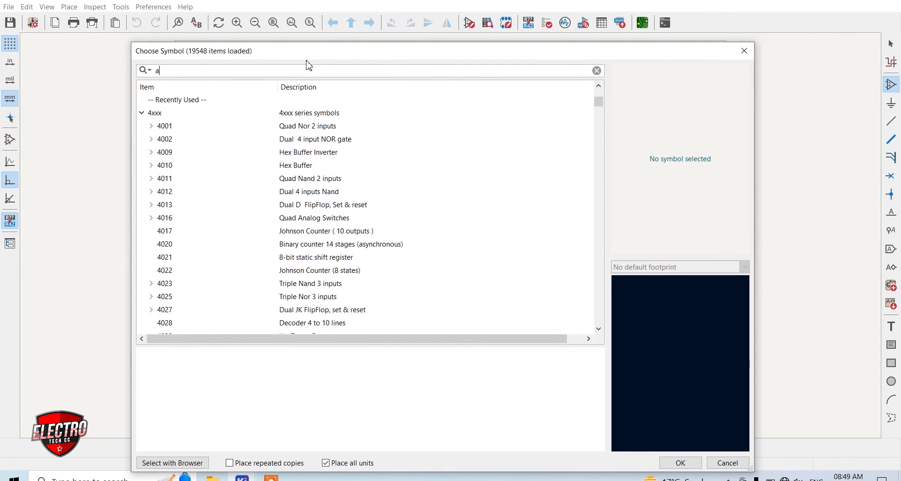
type("tmega328p-au")
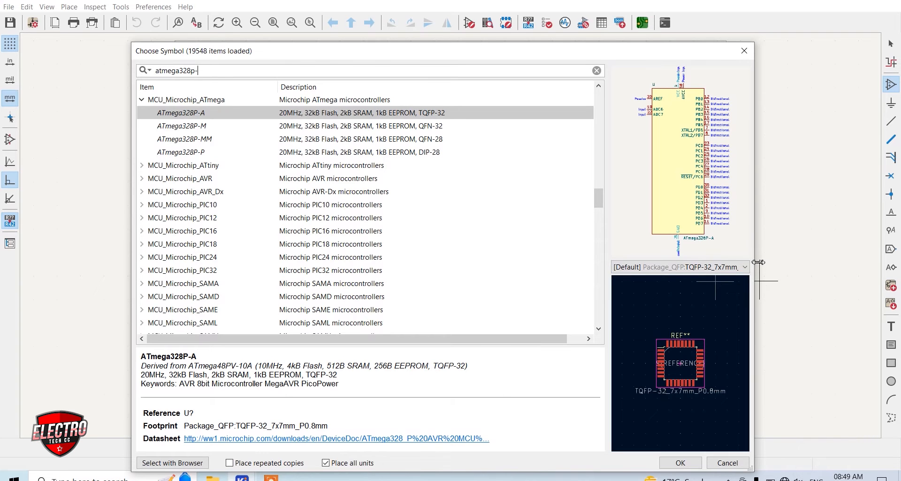
left_click_drag(753, 261, 882, 261)
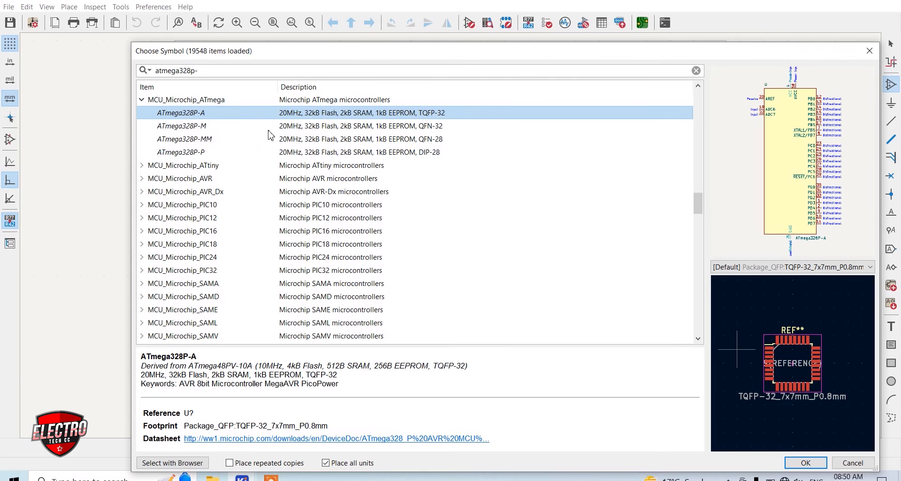
Place the ATmega328P-A microcontroller symbol in the upper left area of the schematic sheet
double_click(197, 113)
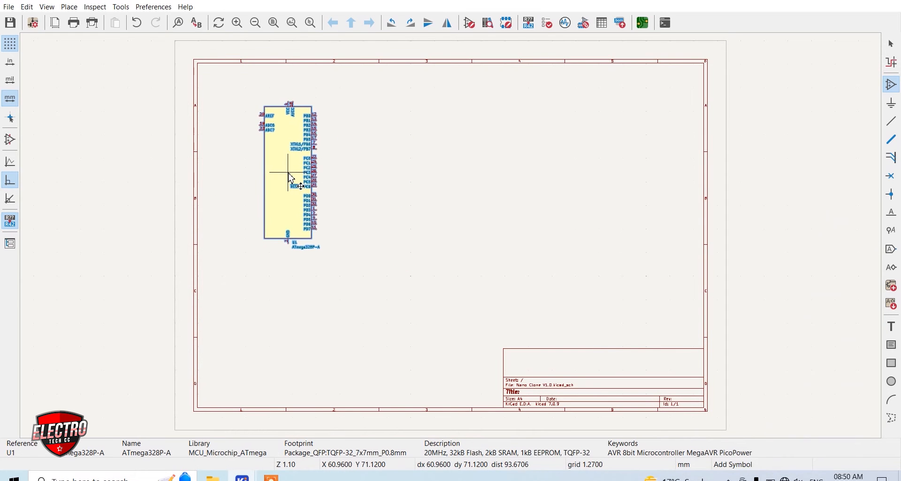
scroll(293, 171, "up", 2)
scroll(451, 236, "up", 2)
left_click(447, 236)
key("Escape")
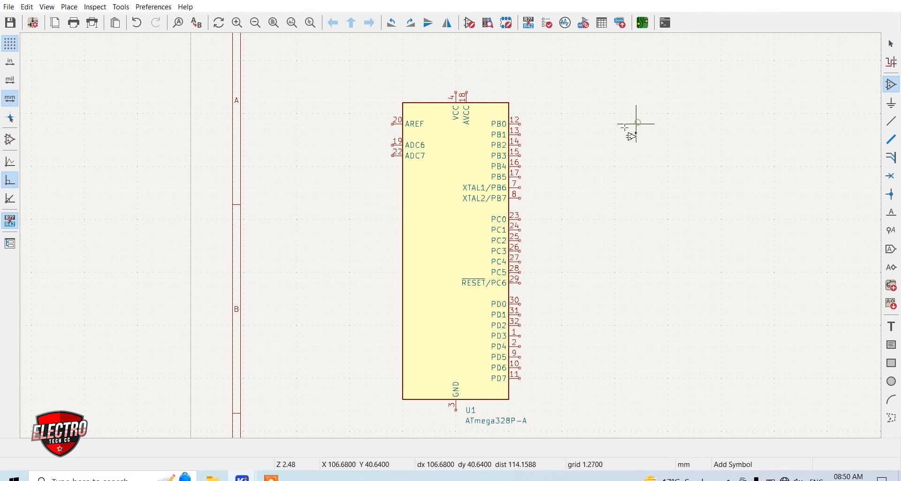
Place a VCC power symbol above and to the left of the ATmega328P-A
left_click(577, 159)
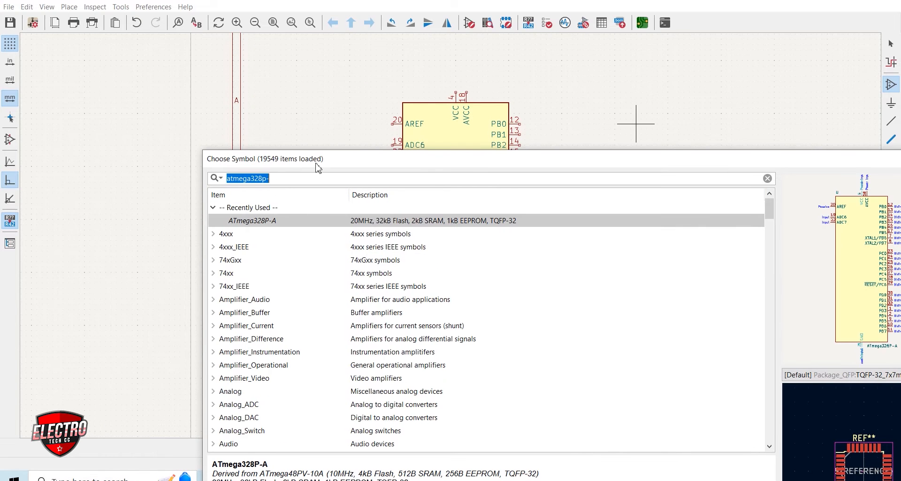
type("vcc")
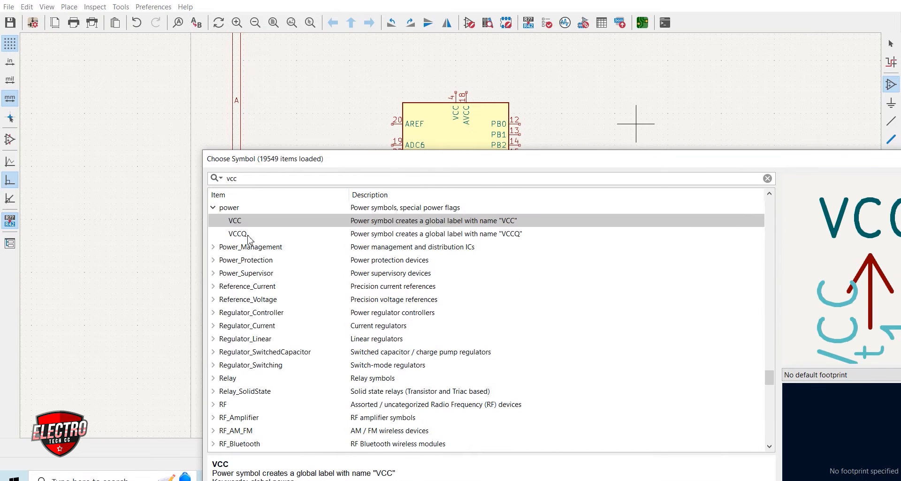
double_click(236, 221)
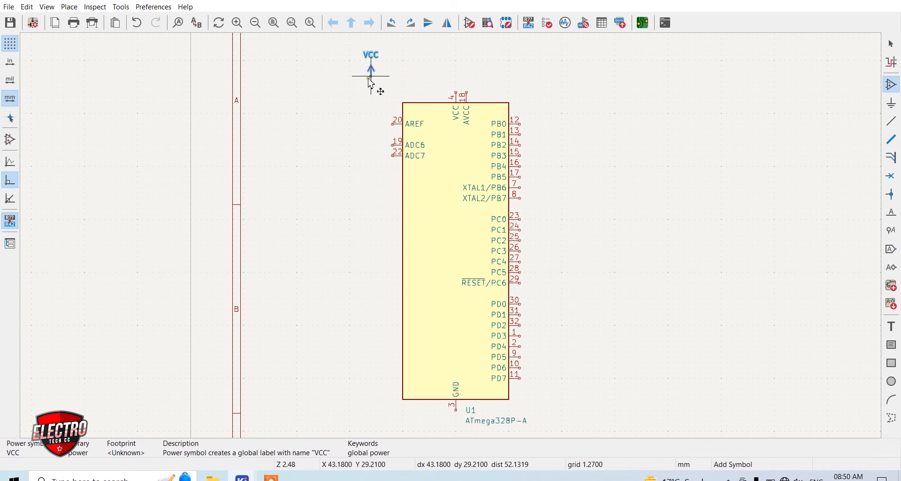
scroll(371, 83, "up", 3)
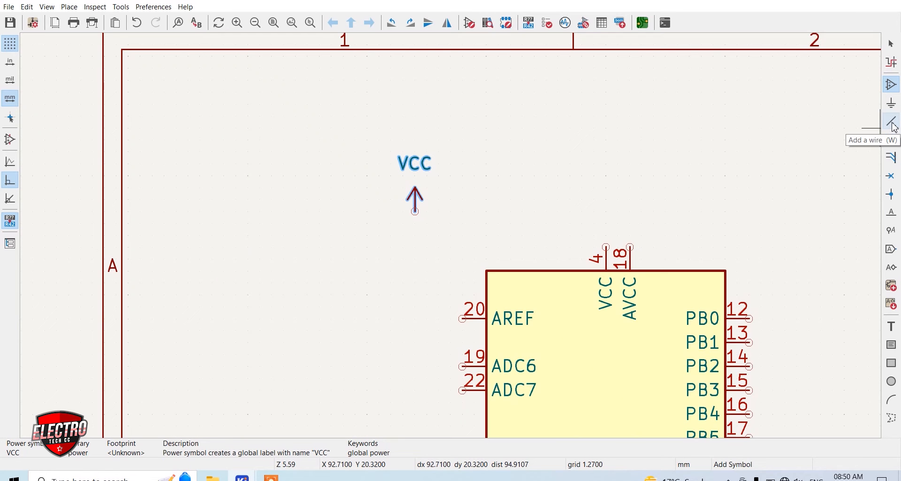
Wire the microcontroller's VCC pin 4 and AVCC pin 18 to the VCC power symbol
left_click(893, 123)
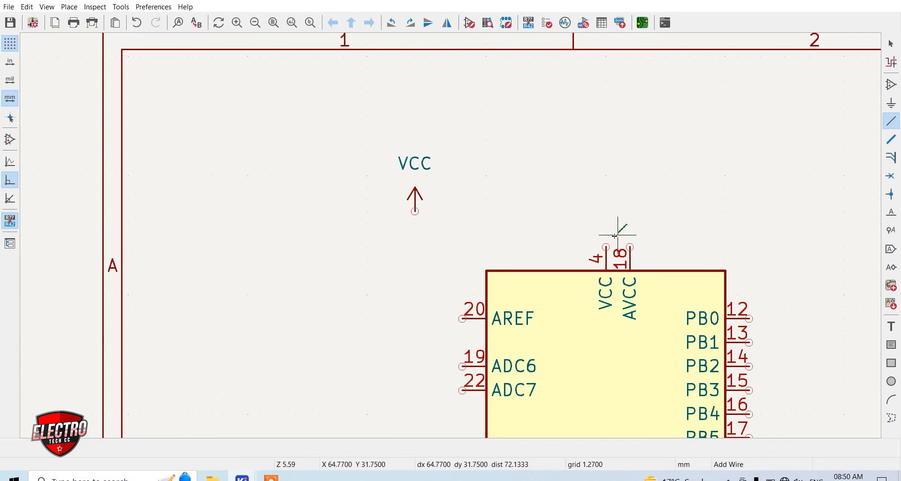
left_click(606, 247)
left_click(415, 212)
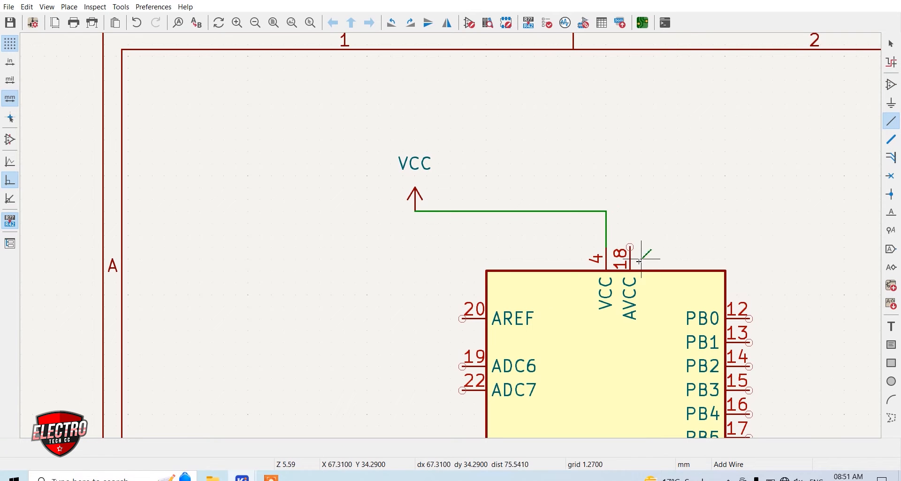
left_click(631, 247)
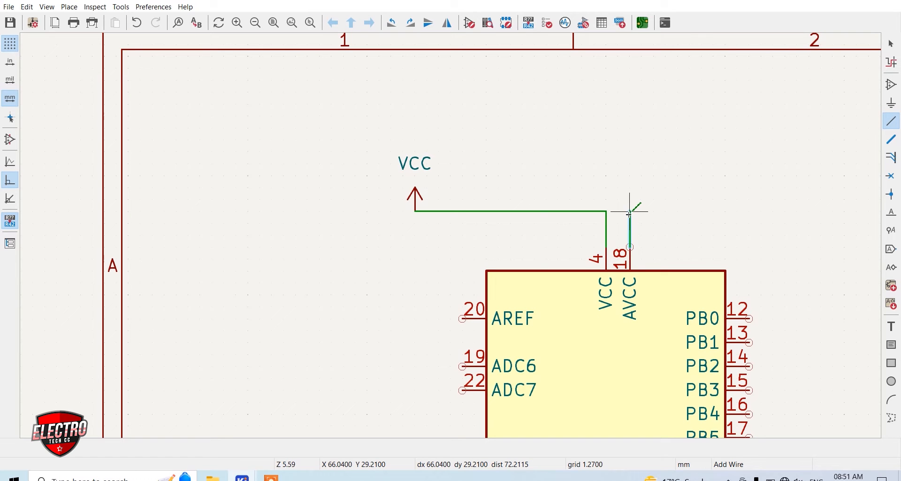
left_click(606, 212)
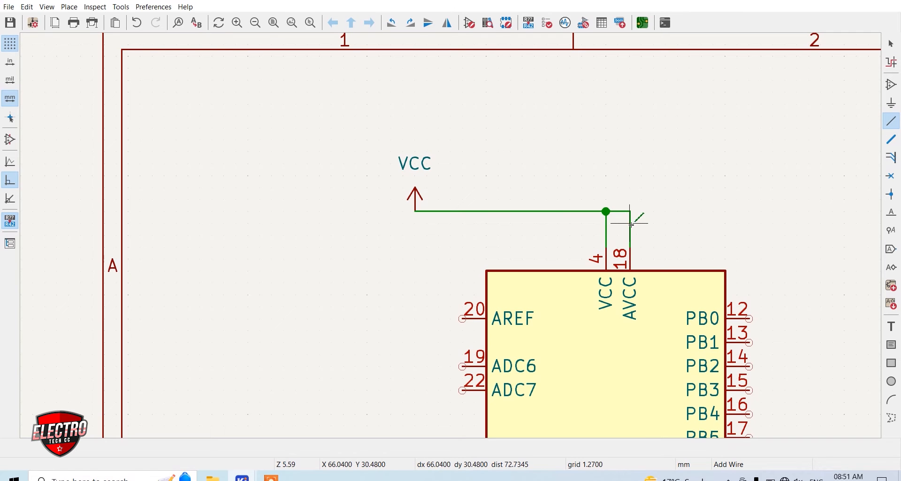
Place a C_Small unpolarized capacitor to the left of the VCC symbol
left_click(369, 238)
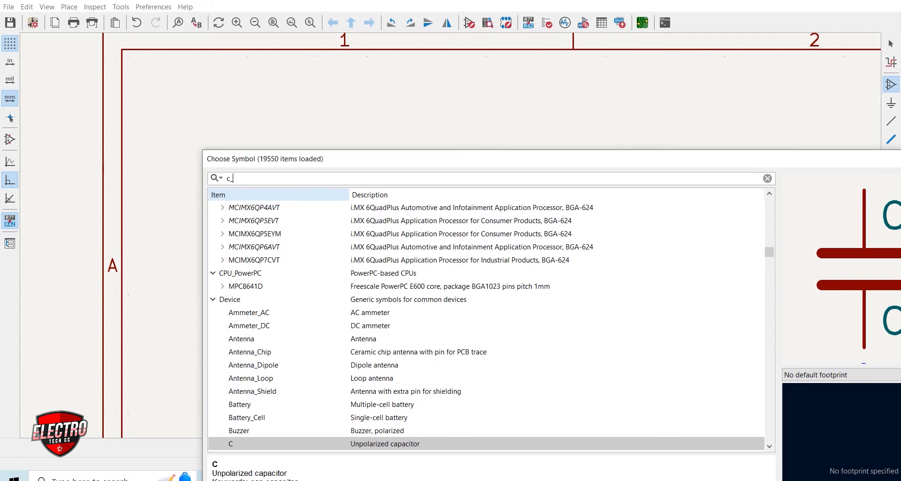
type("_small")
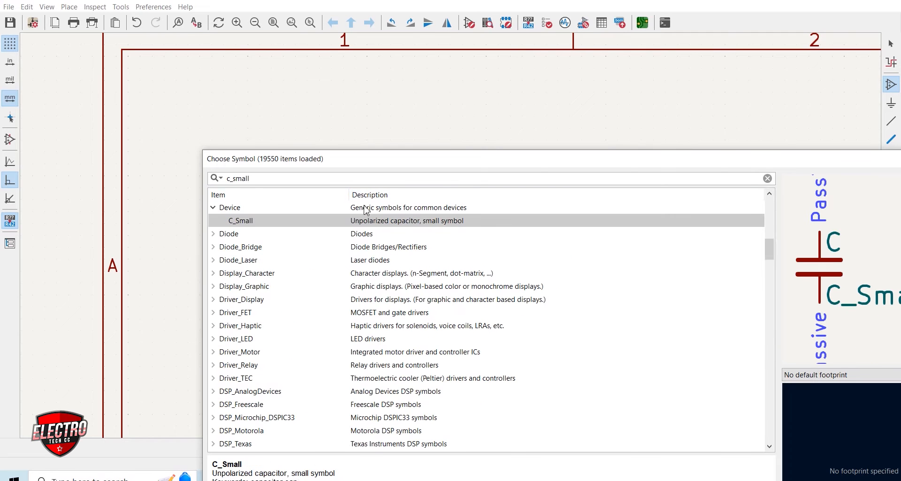
double_click(371, 221)
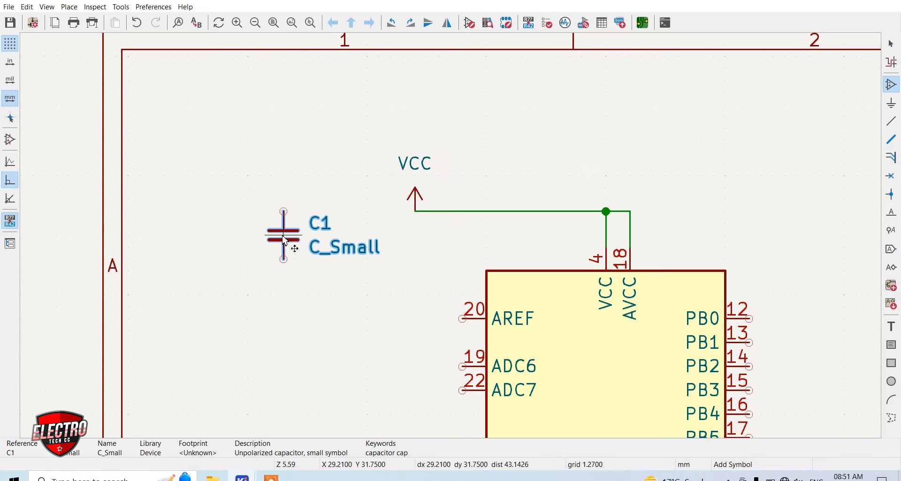
left_click(188, 235)
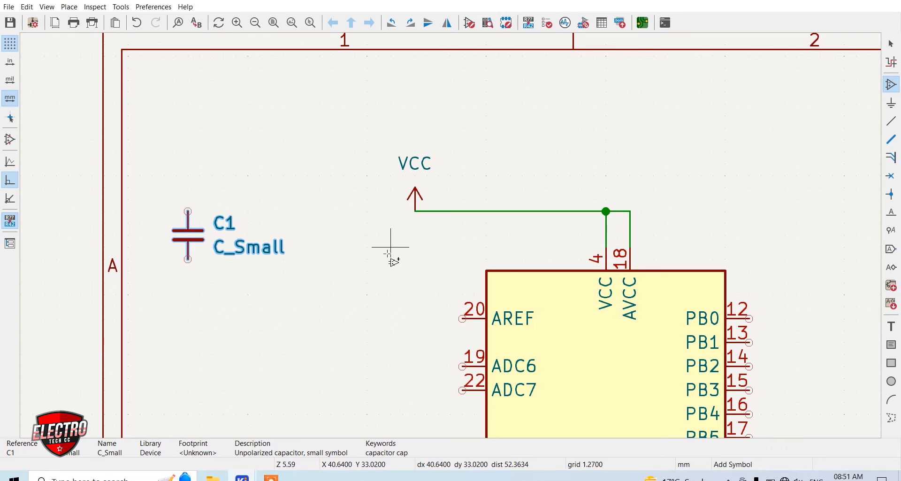
Place a C_Polarized_US capacitor between the small capacitor C1 and the VCC symbol
left_click(353, 231)
type("c_po")
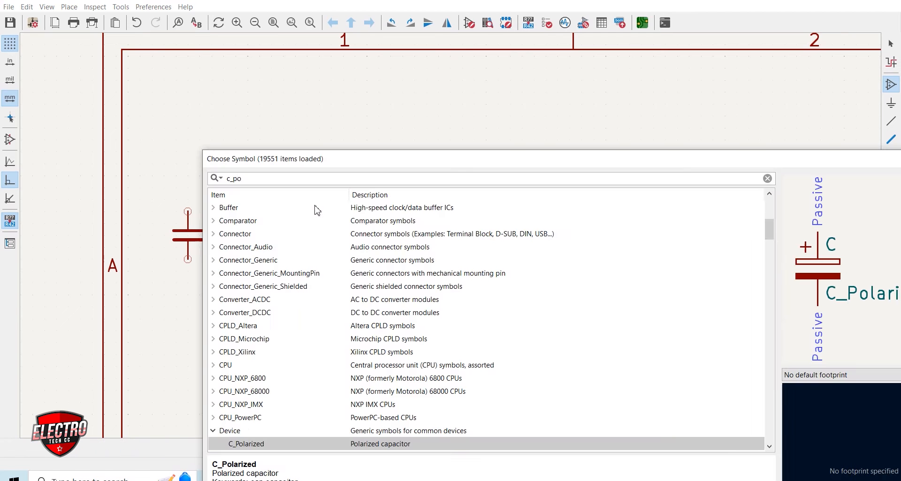
key("BackSpace")
key("BackSpace")
key("BackSpace")
left_click(251, 288)
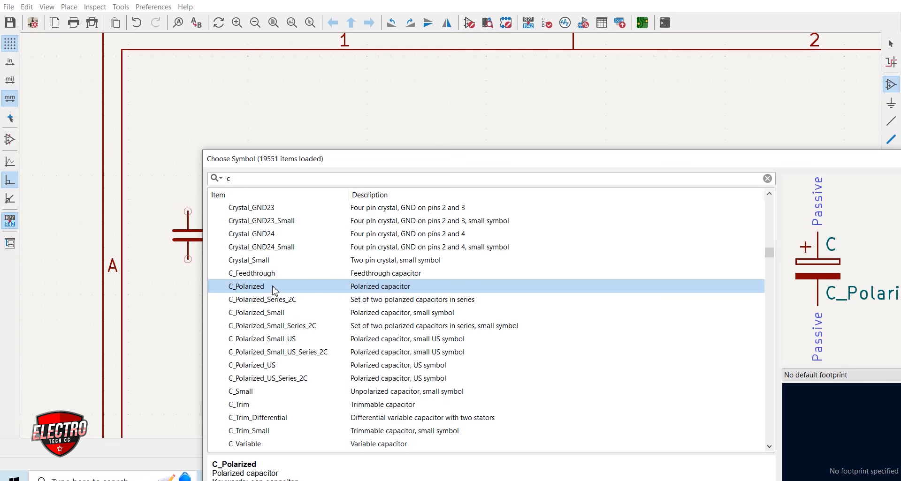
left_click(256, 365)
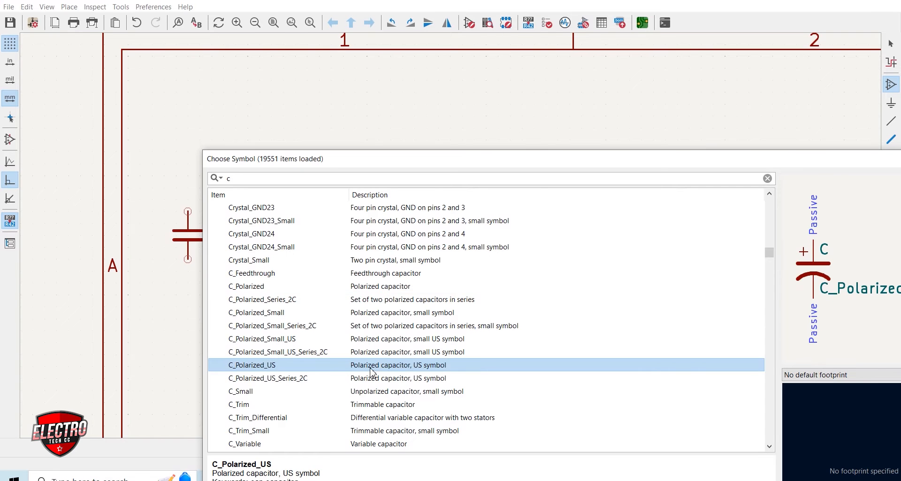
double_click(249, 366)
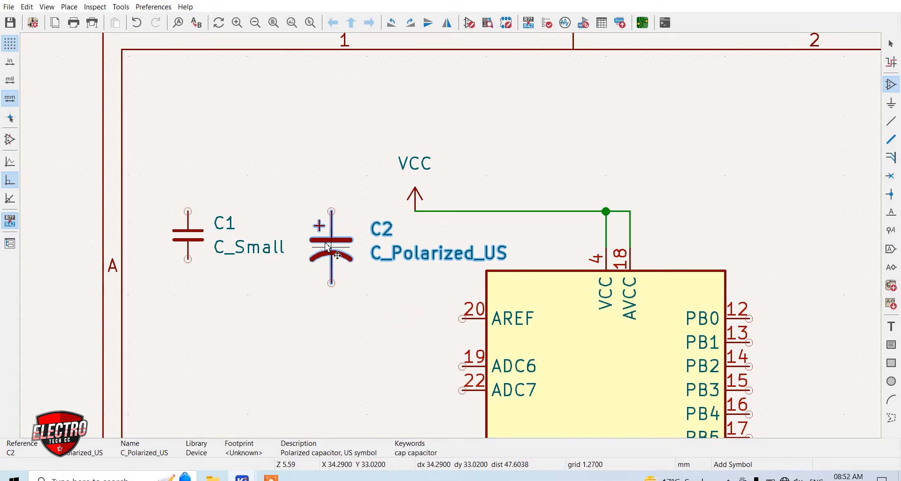
left_click(328, 274)
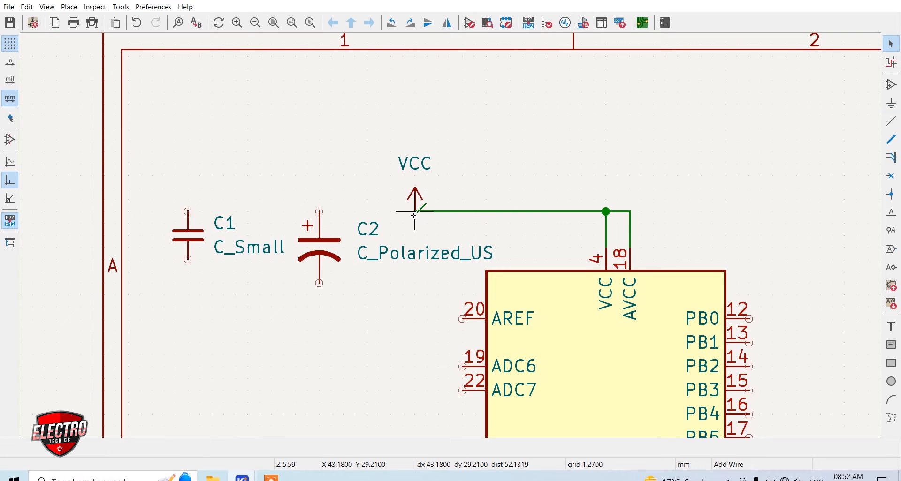
Wire the upper pins of C1 and C2 to the VCC line and join their lower pins together
key("w")
left_click(321, 212)
left_click(321, 212)
left_click(188, 212)
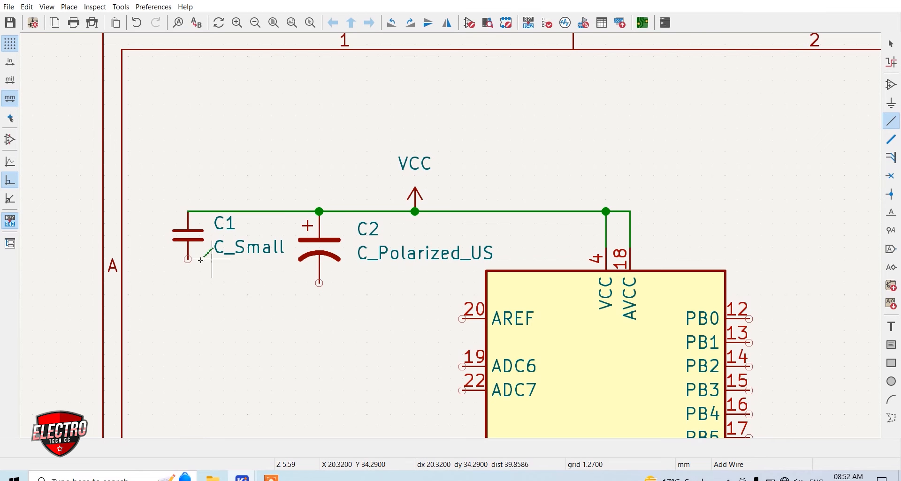
left_click(187, 260)
left_click(320, 284)
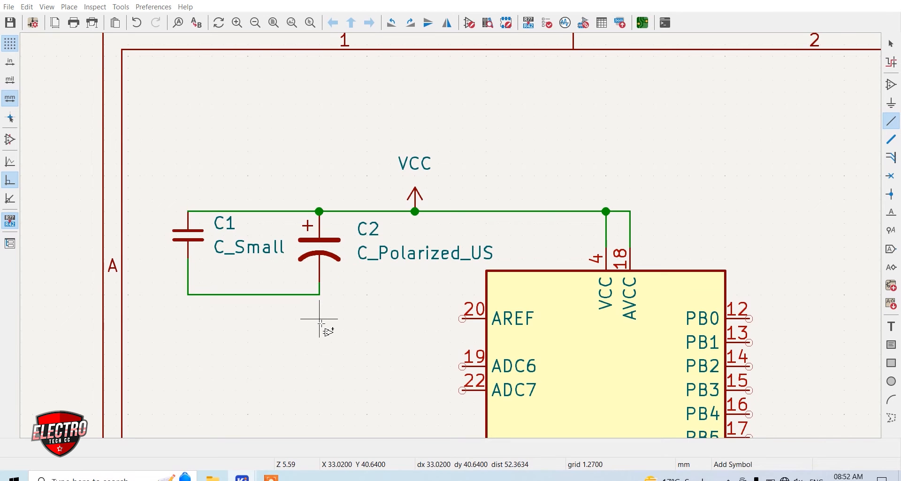
Place a GND power symbol below C1 and wire it to the line joining the lower pins of C1 and C2
left_click(312, 320)
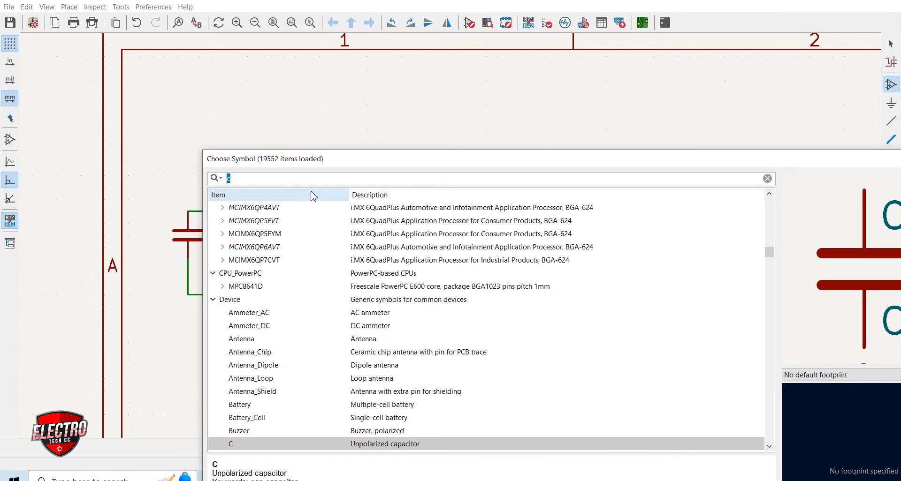
type("gnd")
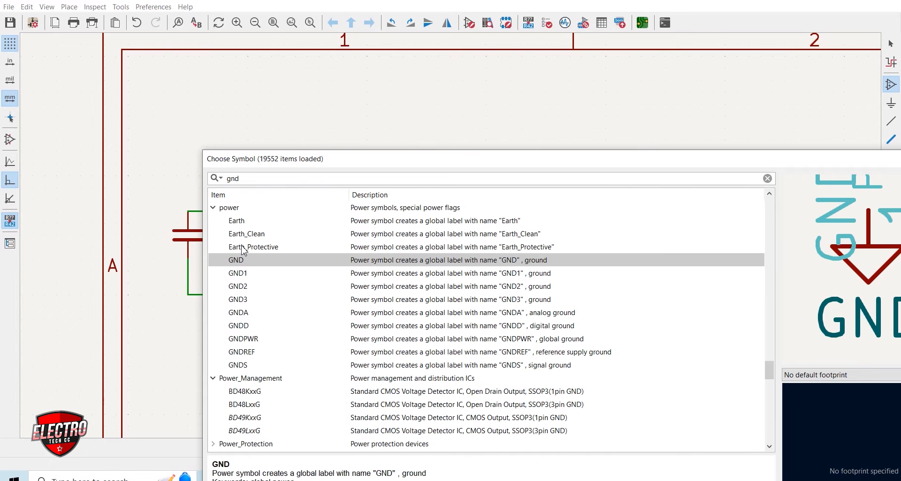
double_click(234, 264)
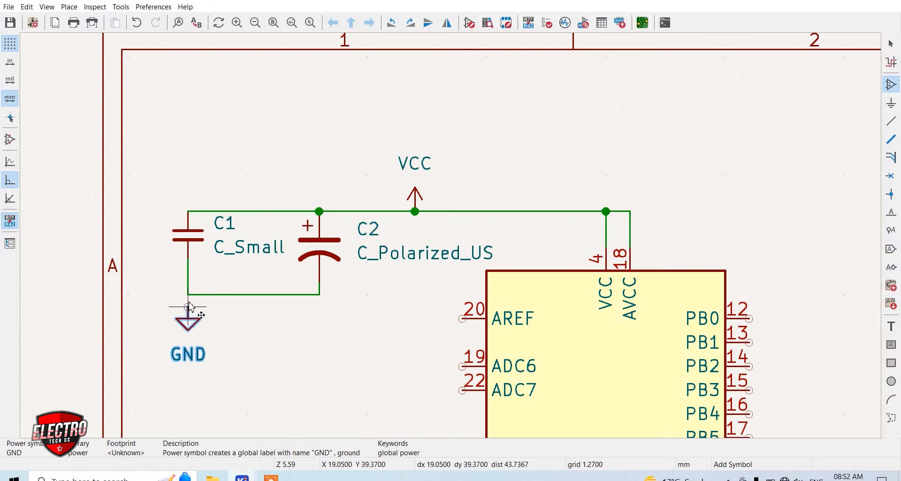
left_click(188, 308)
key("w")
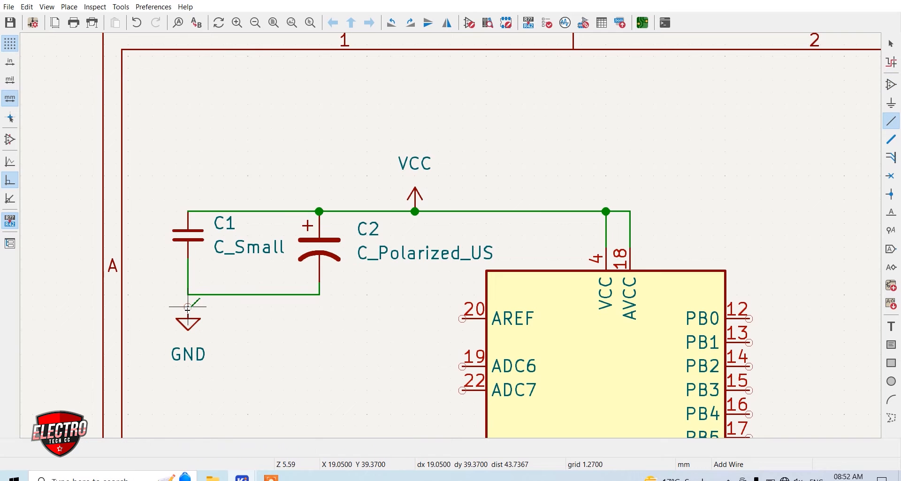
left_click(187, 295)
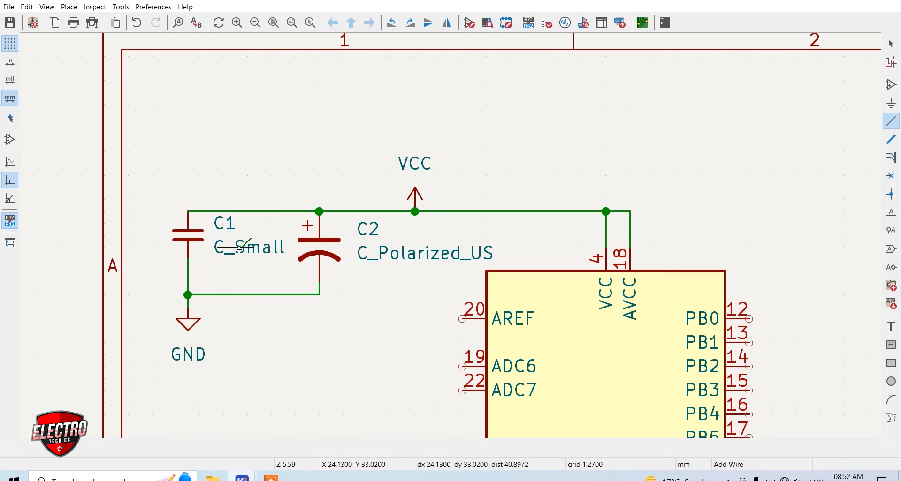
Set the value of C1 to 100nF and the value of C2 to 4.7uF
key("v")
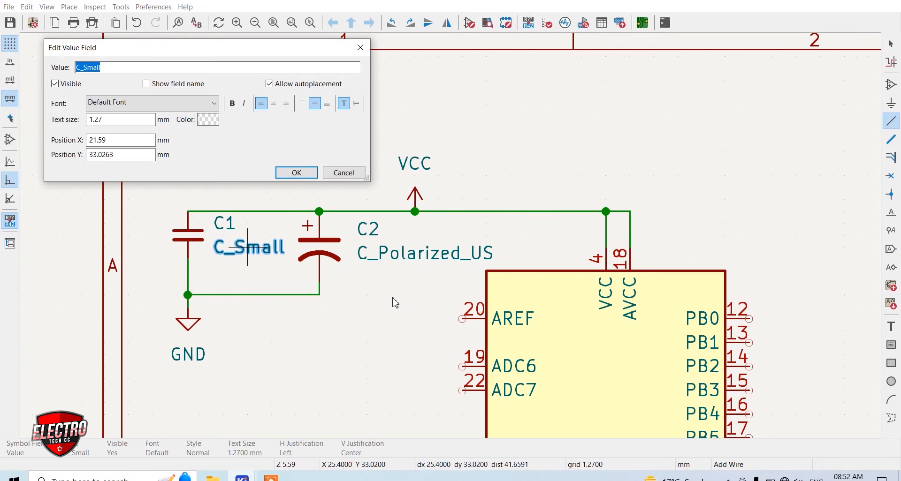
type("100nF")
key("Return")
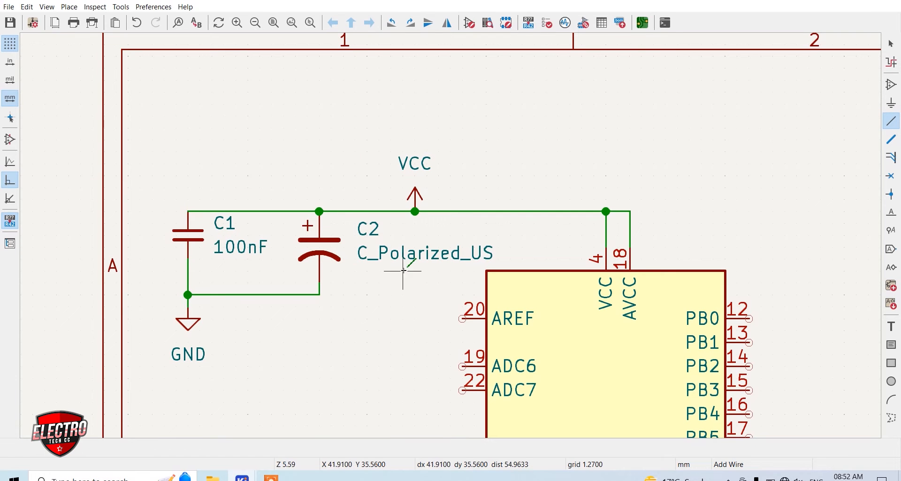
key("v")
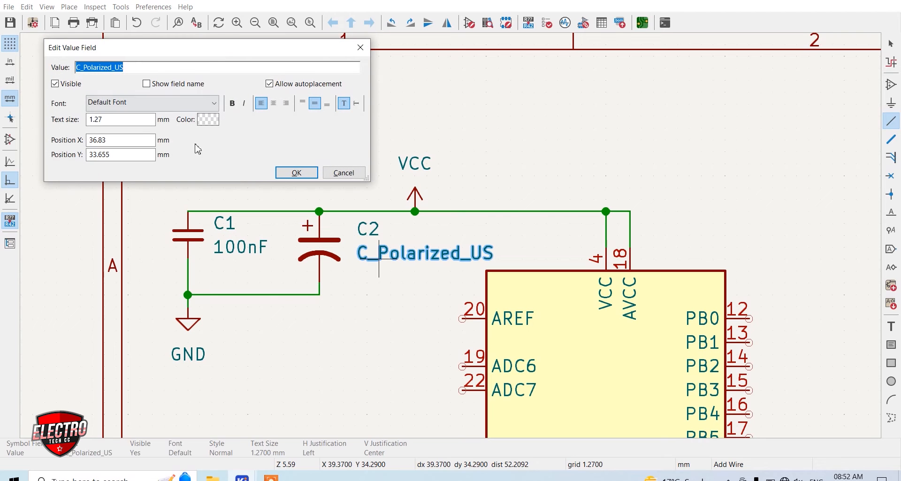
type("4.")
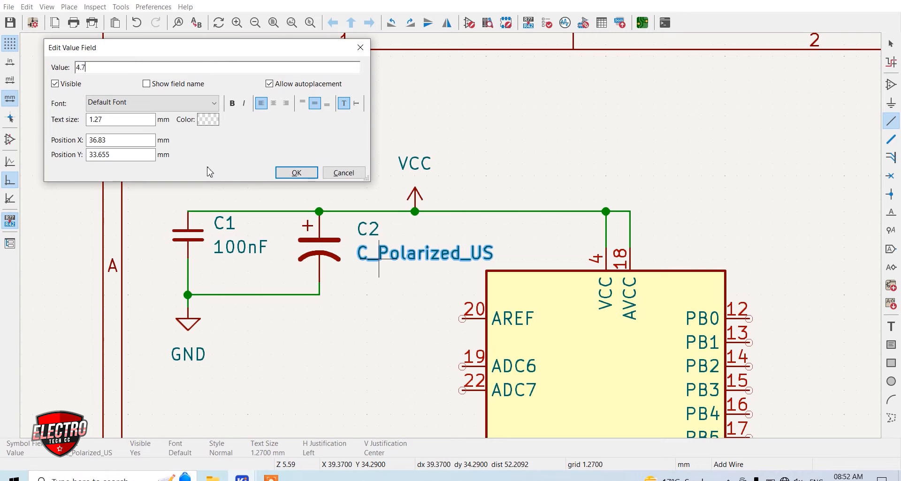
type("7uF")
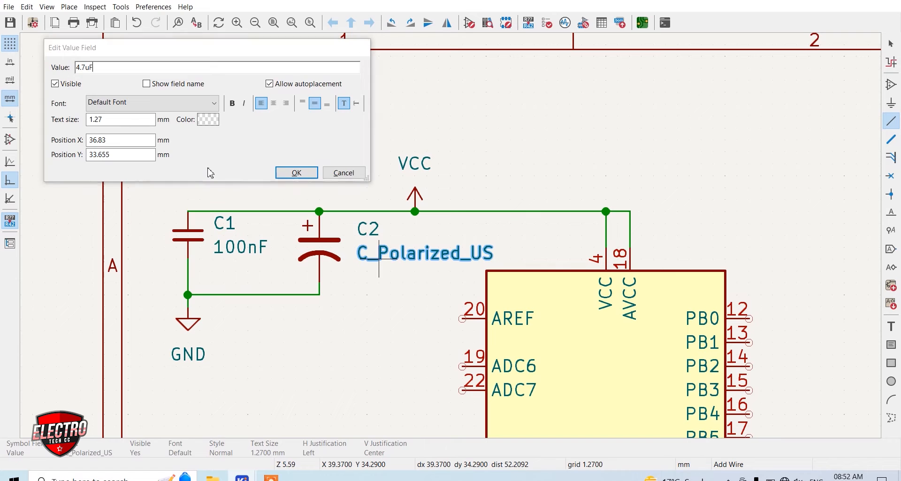
key("Return")
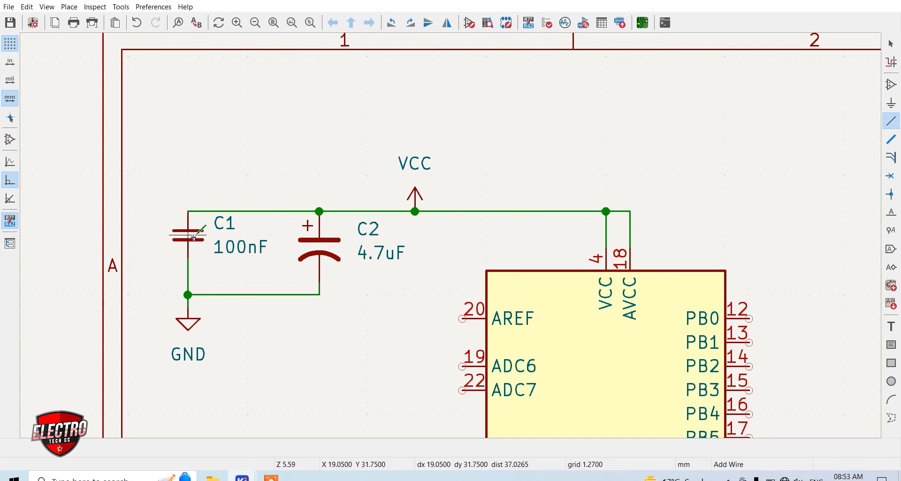
Duplicate C1 as a 100nF capacitor to the left of the AREF pin and wire its upper pin to AREF pin 20
key("Escape")
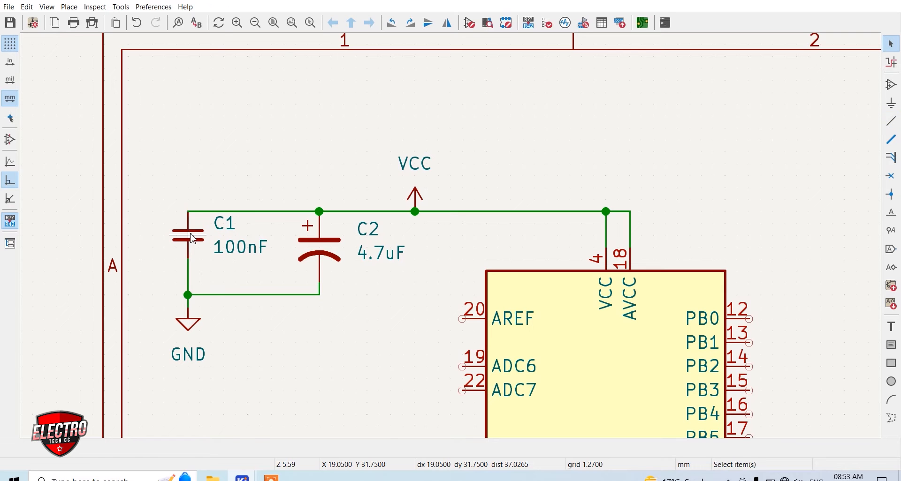
left_click(190, 239)
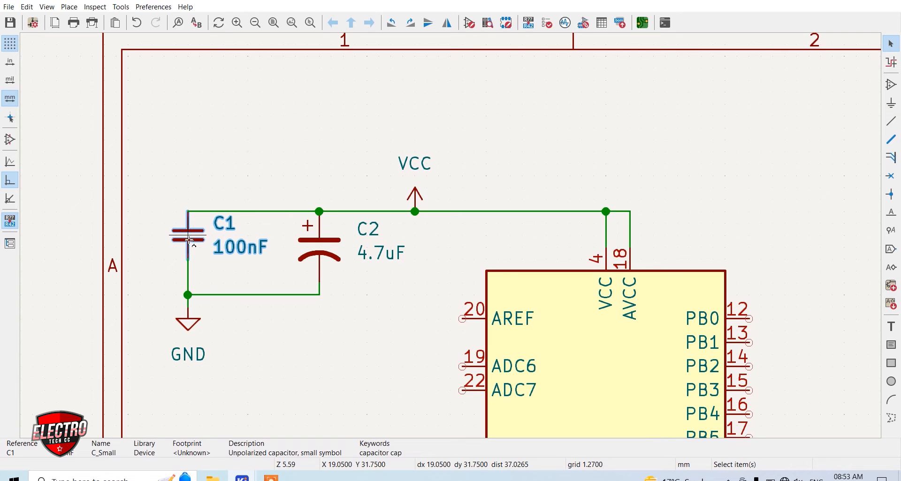
key("ctrl+d")
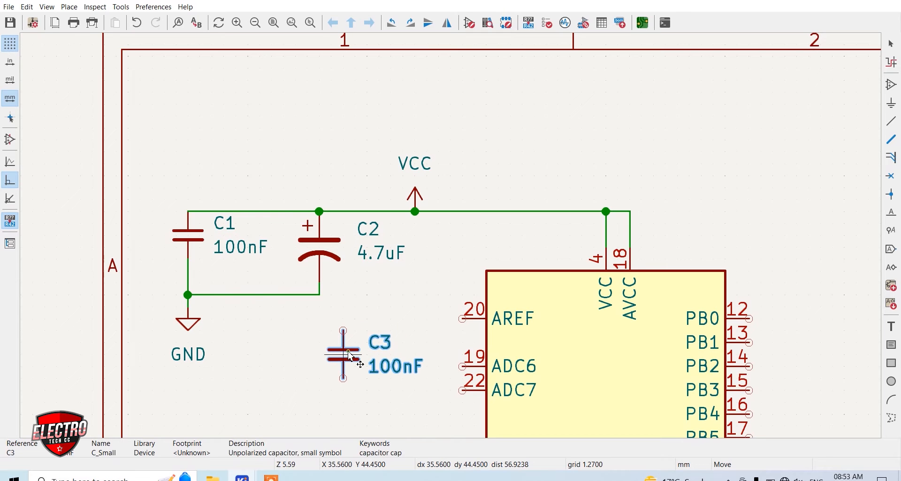
left_click(351, 357)
key("w")
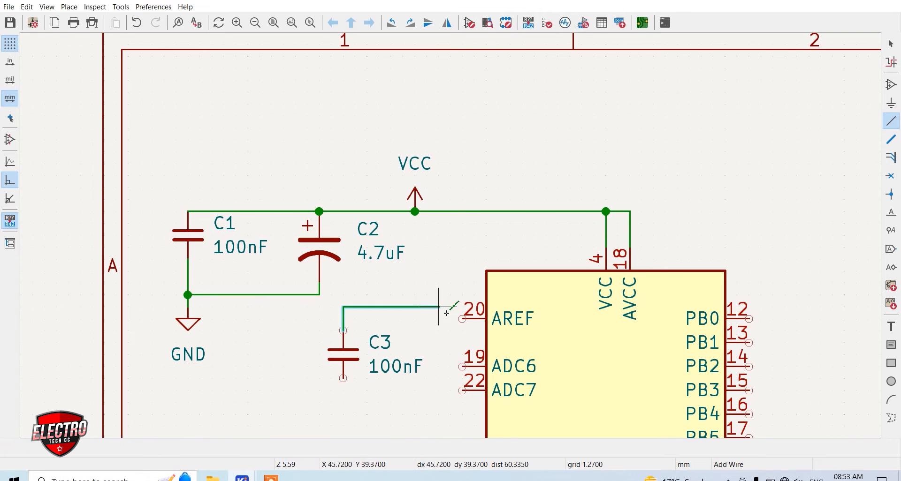
left_click(463, 319)
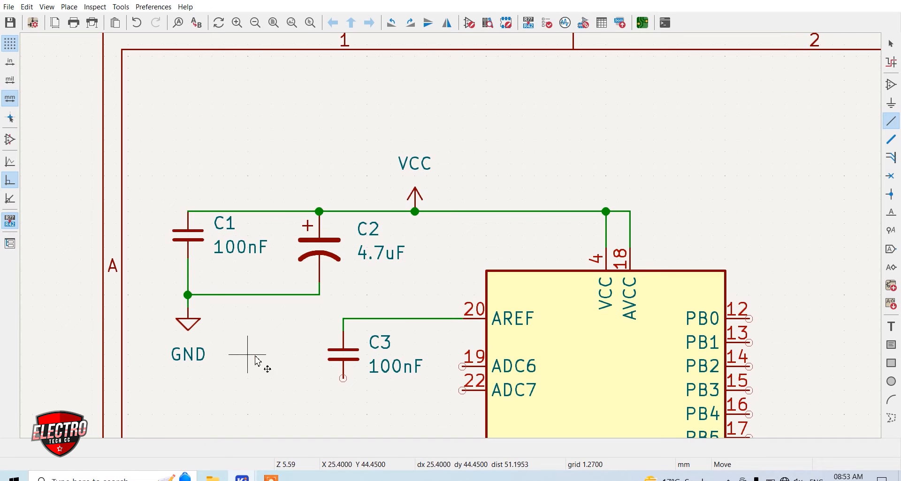
Paste a GND symbol below C3 and wire it to the capacitor's lower pin
key("ctrl+v")
left_click(344, 389)
left_click(345, 388)
left_click(343, 378)
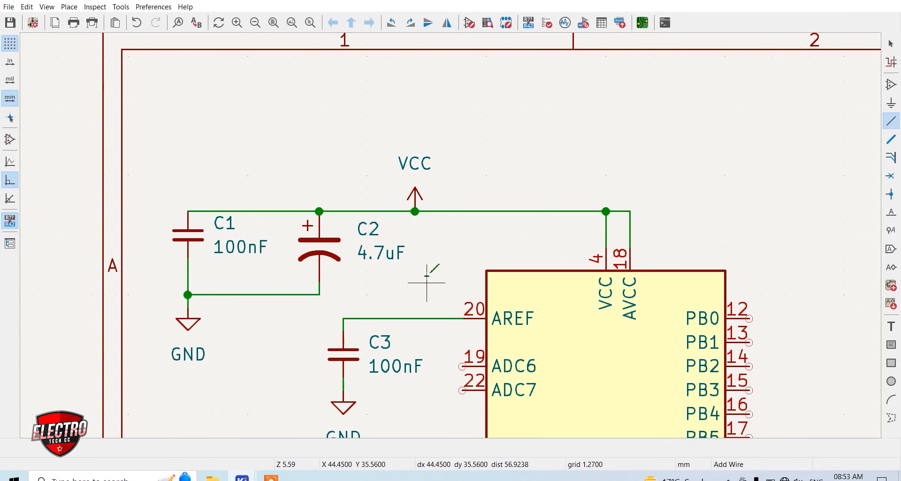
Move the microcontroller's U1 reference text to just above the upper-left corner of its body
scroll(528, 272, "down", 5)
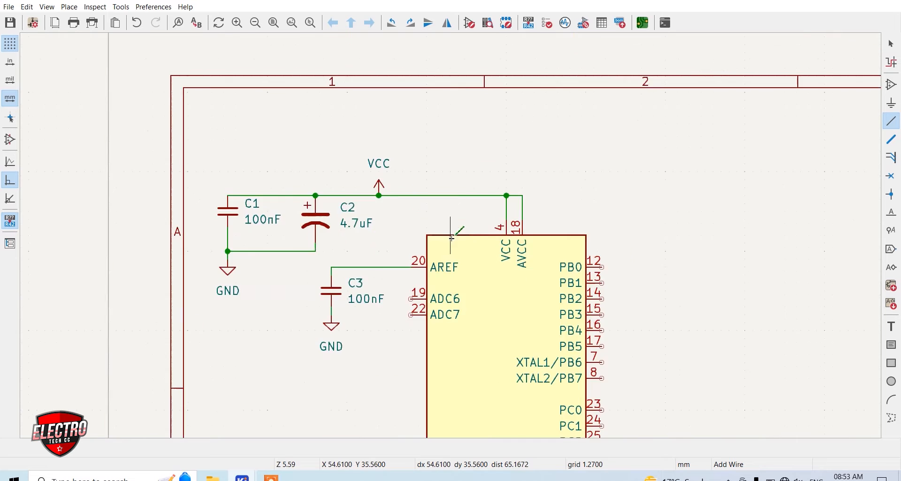
scroll(469, 356, "up", 3)
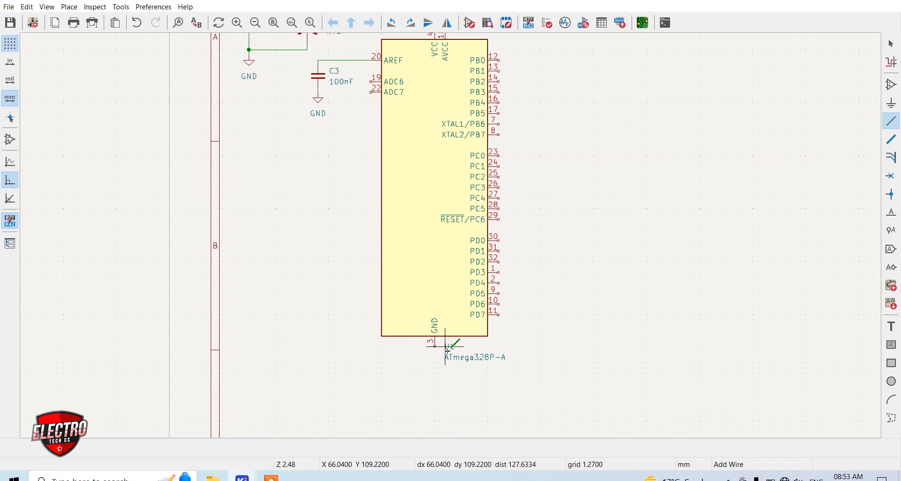
scroll(449, 350, "up", 5)
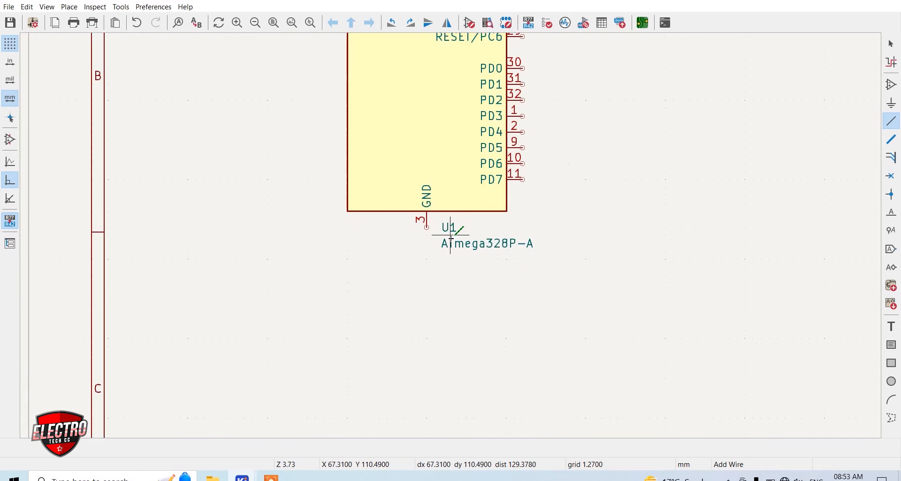
key("m")
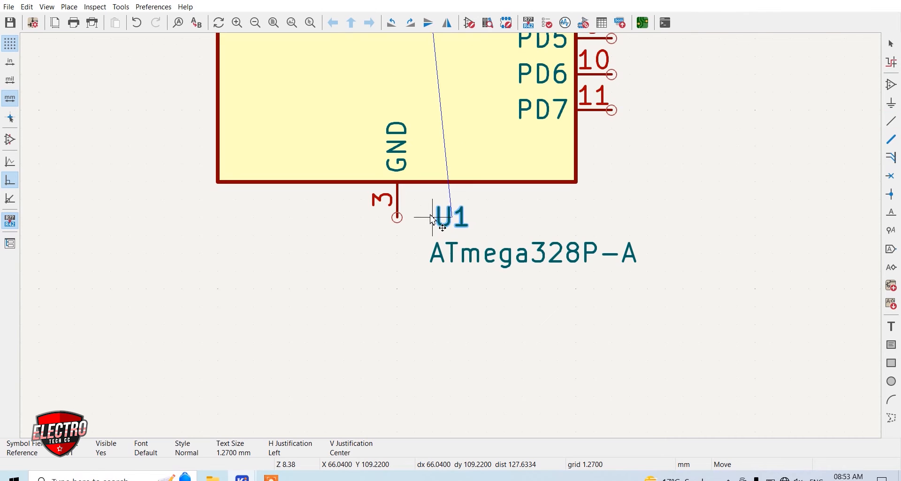
scroll(457, 237, "down", 10)
scroll(454, 241, "up", 10)
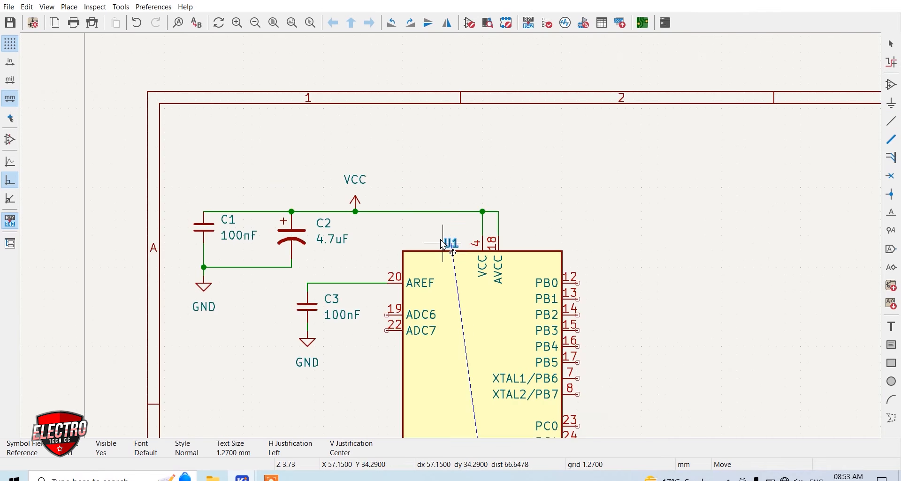
left_click(374, 238)
Move the ATmega328P-A value text up beside the end of GND pin 3, just below the microcontroller's body
scroll(374, 237, "down", 7)
scroll(491, 397, "up", 5)
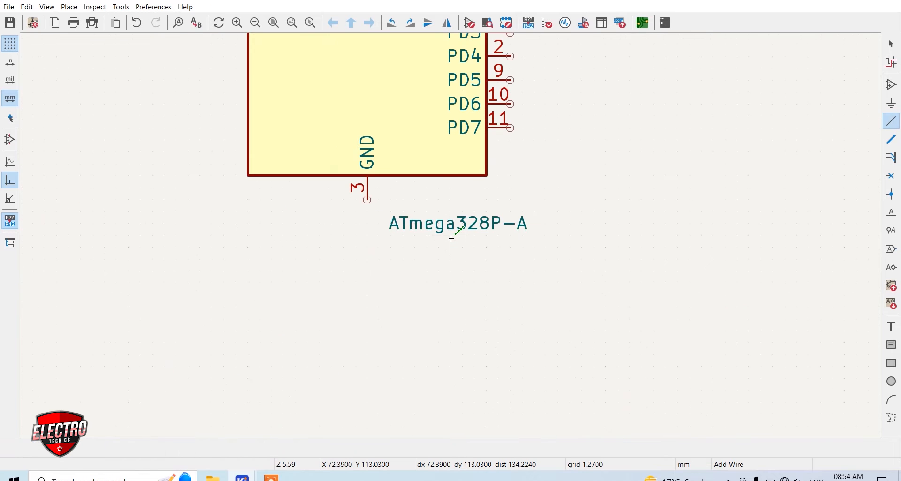
scroll(453, 236, "up", 2)
key("m")
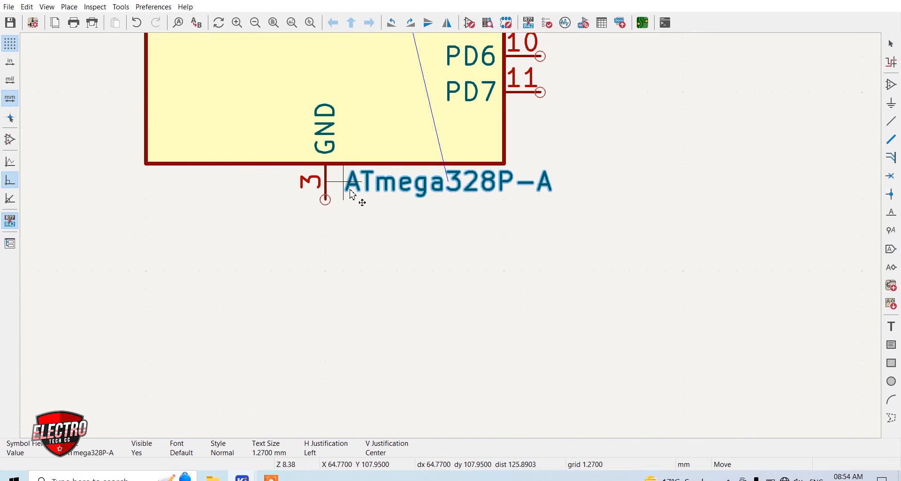
left_click(368, 199)
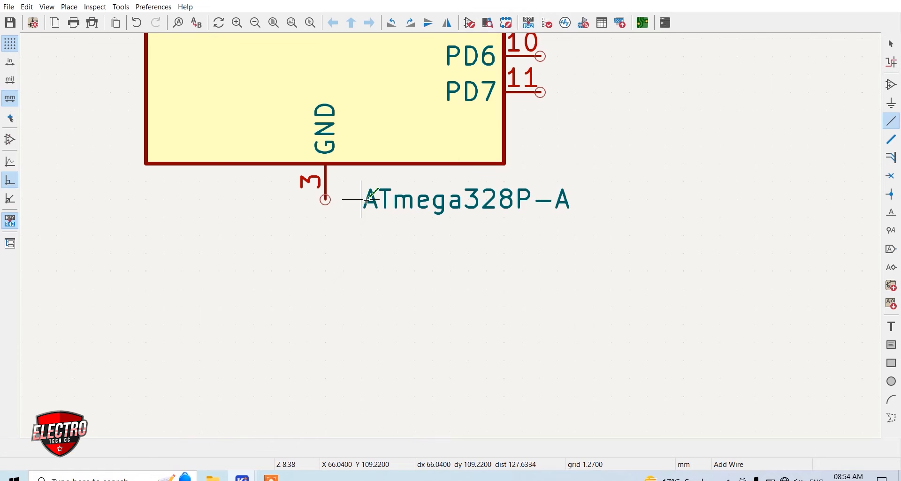
Paste a GND symbol below the microcontroller and wire it to GND pin 3
key("ctrl+v")
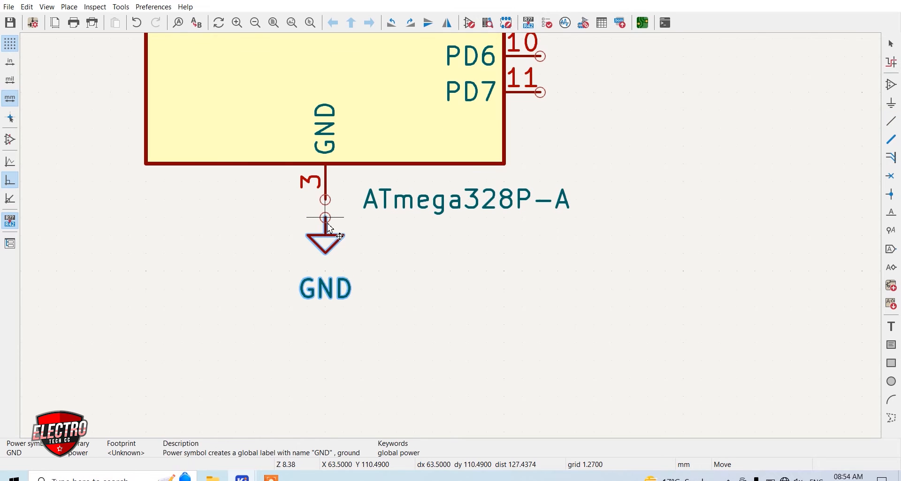
left_click(326, 239)
key("w")
left_click(326, 235)
left_click(326, 201)
Place an R_Small_US resistor, rotated to horizontal, to the right of the microcontroller's PD0 pin 30
scroll(330, 203, "down", 7)
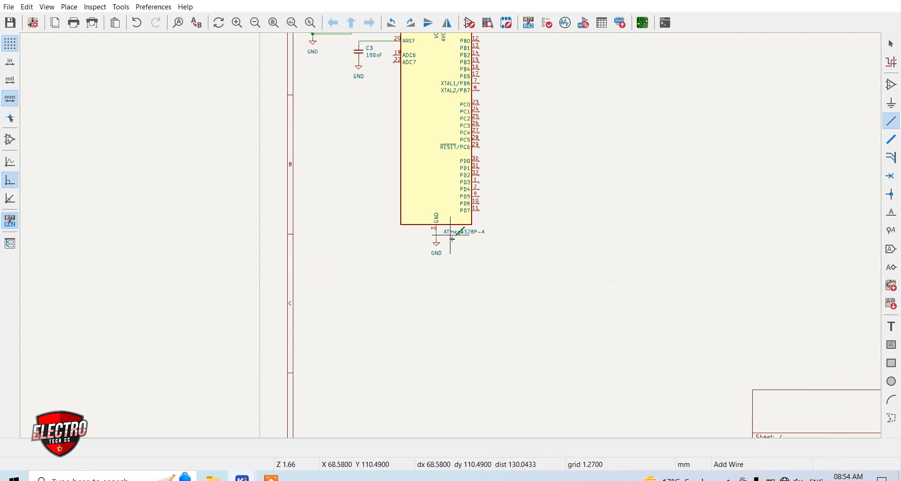
scroll(457, 243, "up", 1)
scroll(469, 260, "up", 2)
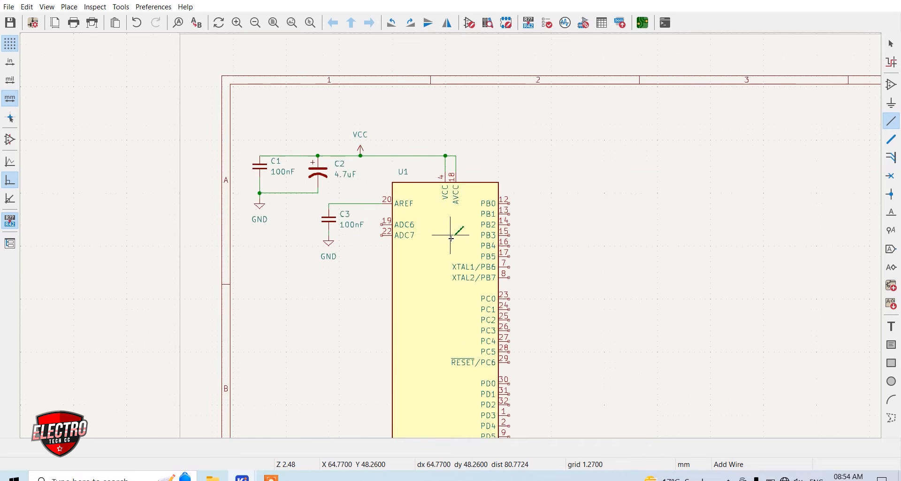
middle_click_drag(519, 380, 509, 286)
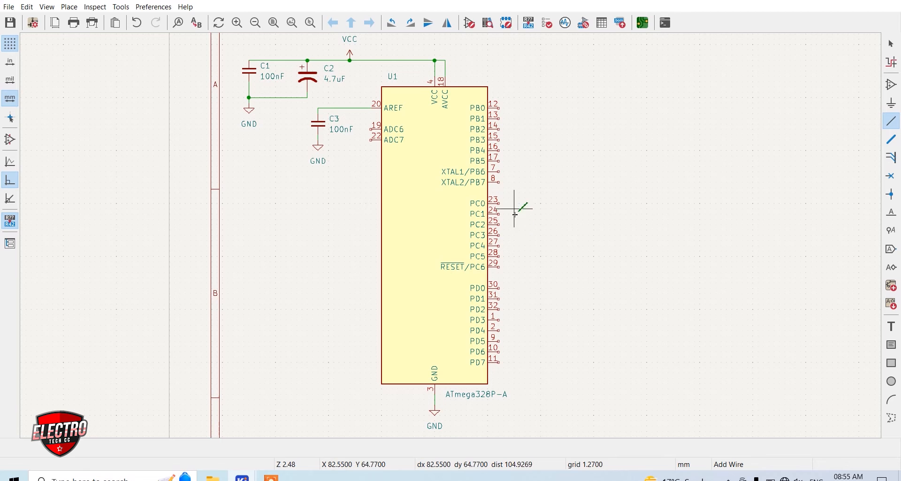
scroll(510, 293, "up", 2)
scroll(451, 238, "up", 2)
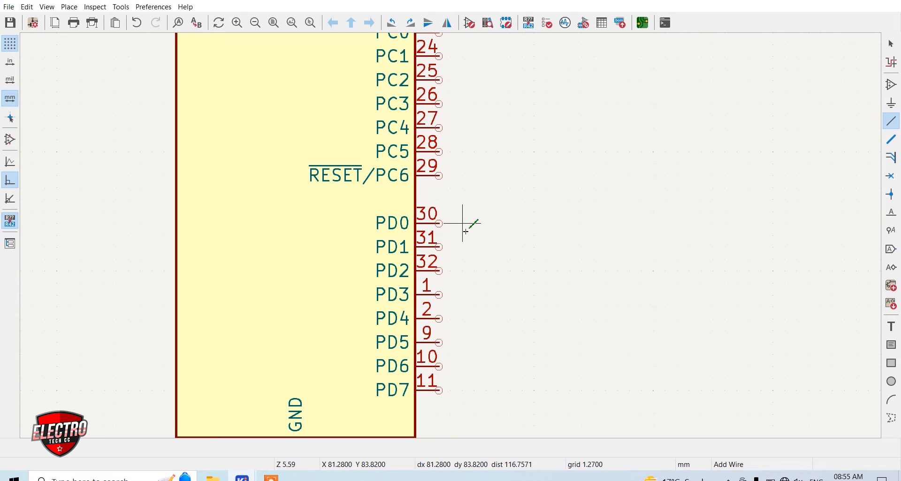
key("a")
type("r")
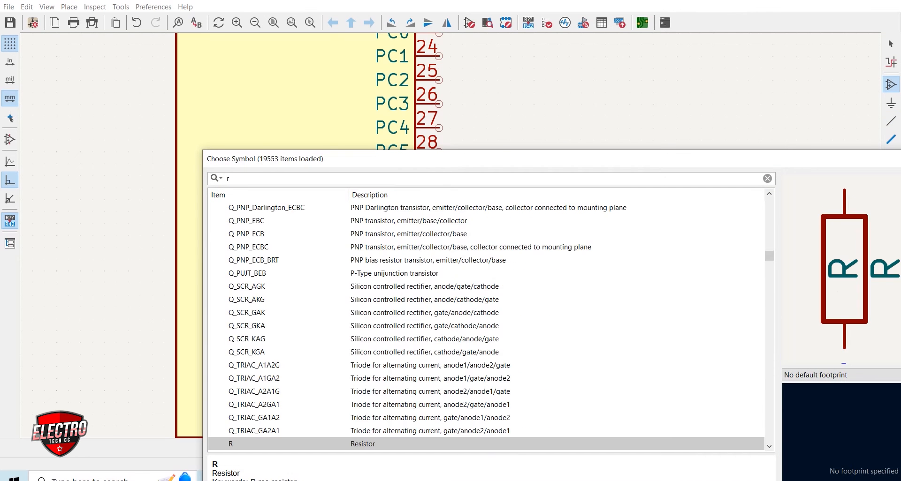
type("_small")
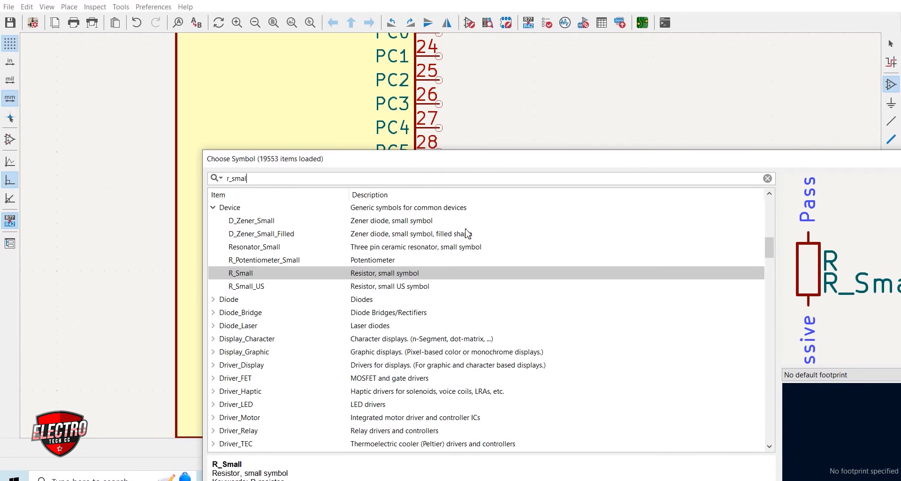
left_click(261, 290)
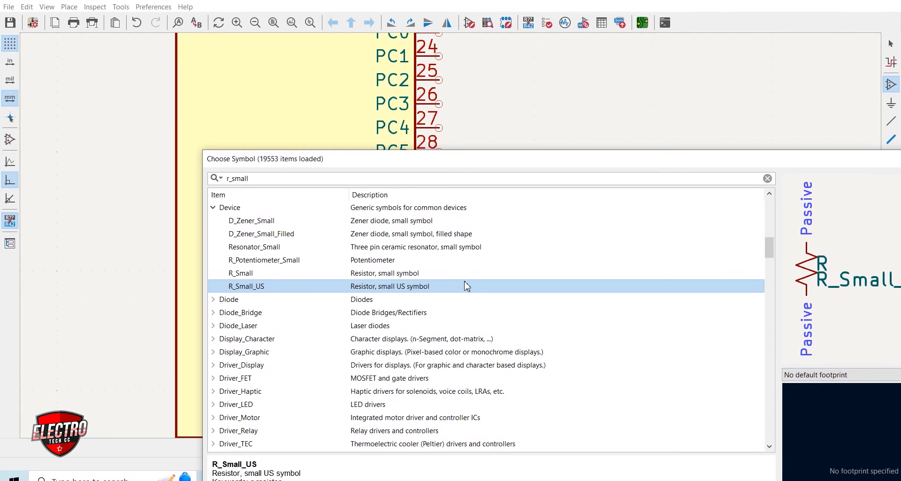
double_click(409, 292)
key("r")
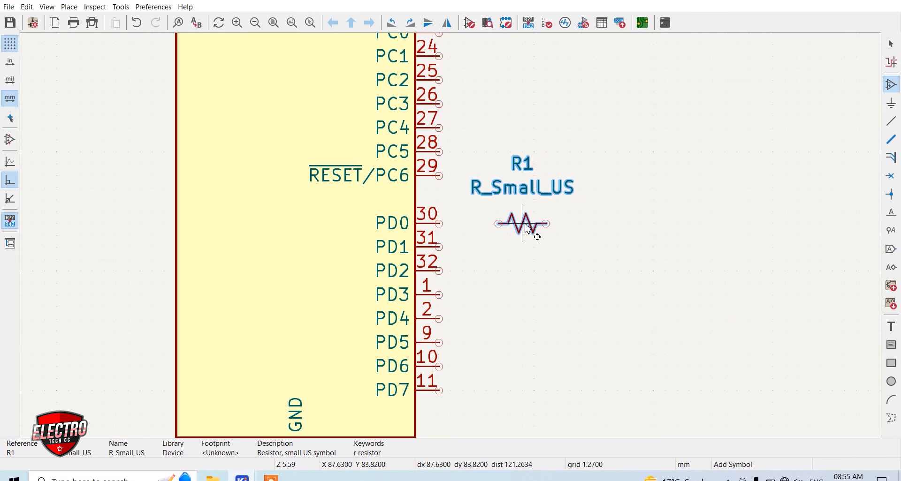
left_click(522, 229)
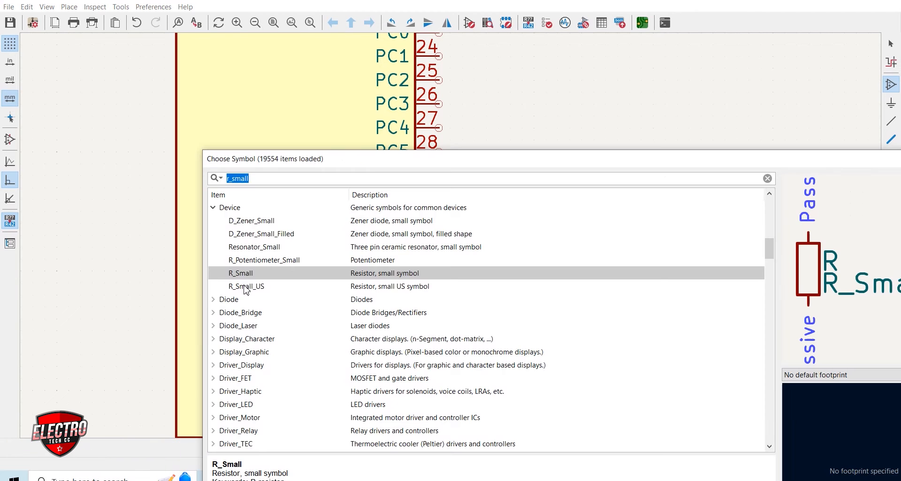
Place a second horizontal R_Small_US resistor to the lower right of R1, and set both resistors' values to 1K
double_click(249, 288)
key("r")
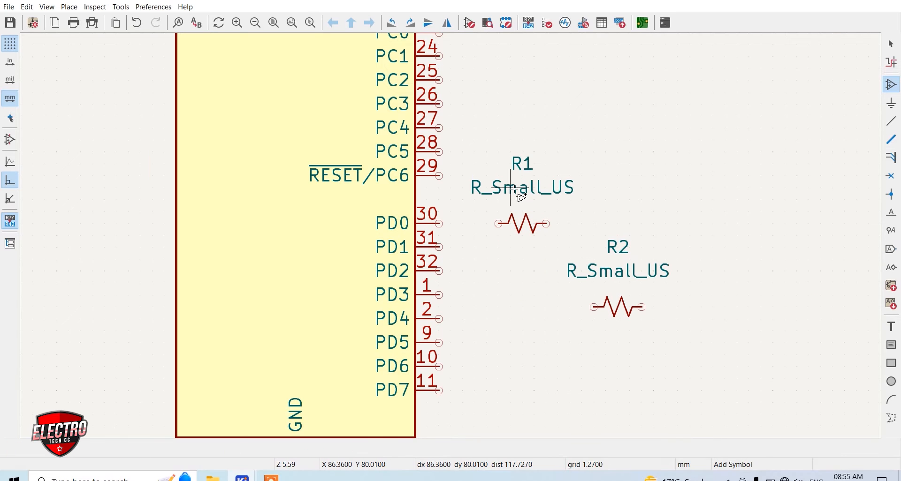
type("v")
type("1")
type("K")
key("Return")
type("v1K")
key("Return")
Move the 1K value texts just below resistors R1 and R2, and the reference texts directly above them
key("m")
left_click(522, 252)
key("m")
left_click(618, 331)
key("m")
left_click(617, 286)
Stack R2 directly beneath R1, and shift both resistors slightly up and away from the microcontroller's PD pins
key("m")
left_click(524, 202)
key("m")
left_click(524, 273)
left_click_drag(474, 141, 570, 314)
key("m")
left_click(558, 188)
key("Escape")
Wire R1 to the microcontroller's PD0 pin 30 and R2 to PD1 pin 31
key("w")
left_click(534, 187)
left_click(439, 247)
left_click(534, 259)
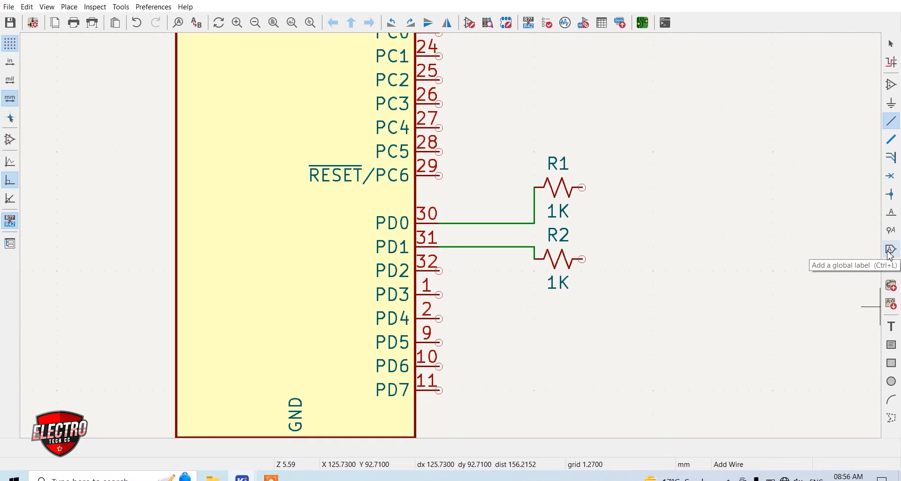
Add a net label RX to the right of R1 and wire it to the resistor's free end
left_click(893, 213)
left_click(582, 189)
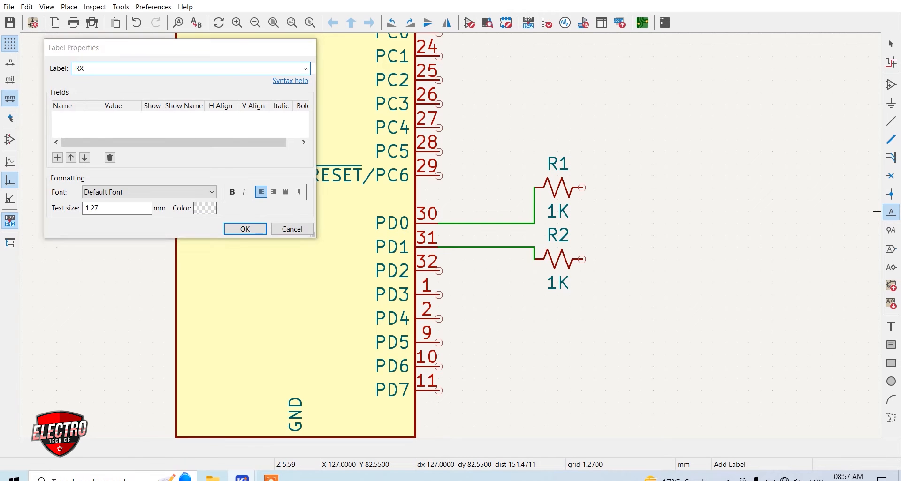
key("Return")
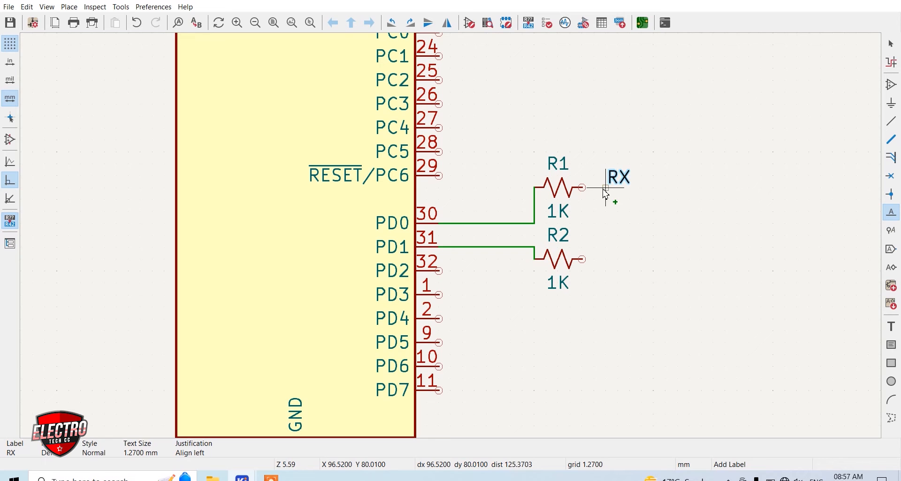
left_click(605, 188)
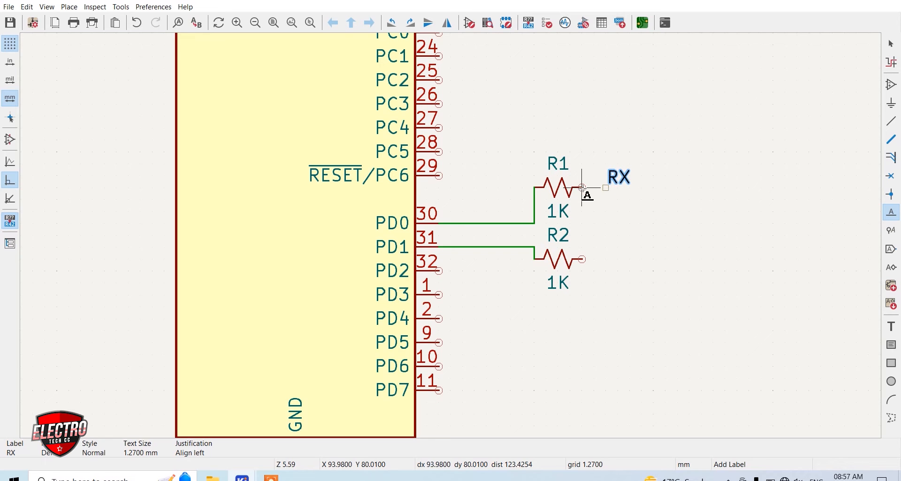
key("w")
left_click(606, 187)
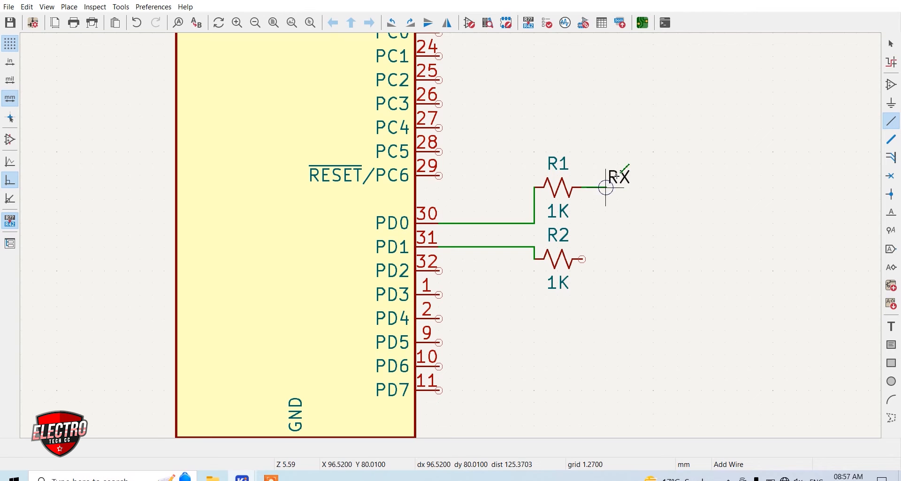
key("Escape")
Duplicate the RX label beside R2, rename the copy TX, and wire it to R2's free end
key("ctrl+d")
left_click(618, 261)
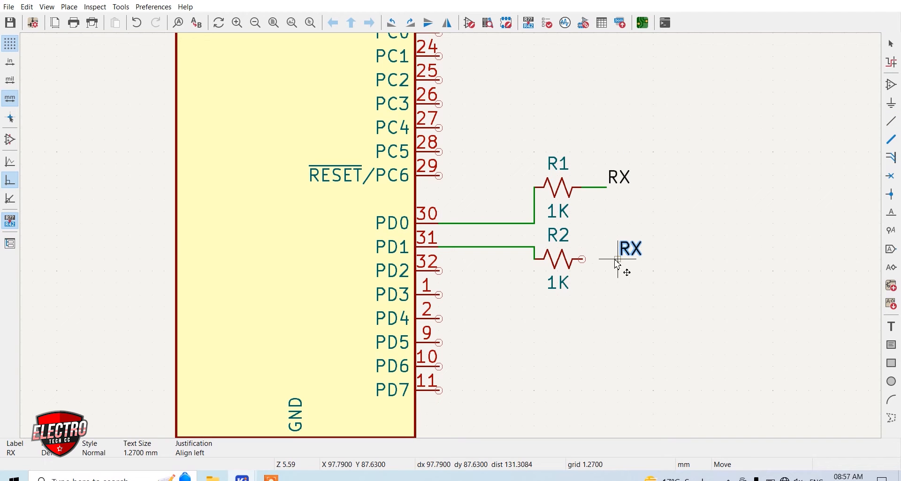
type("weT")
key("Return")
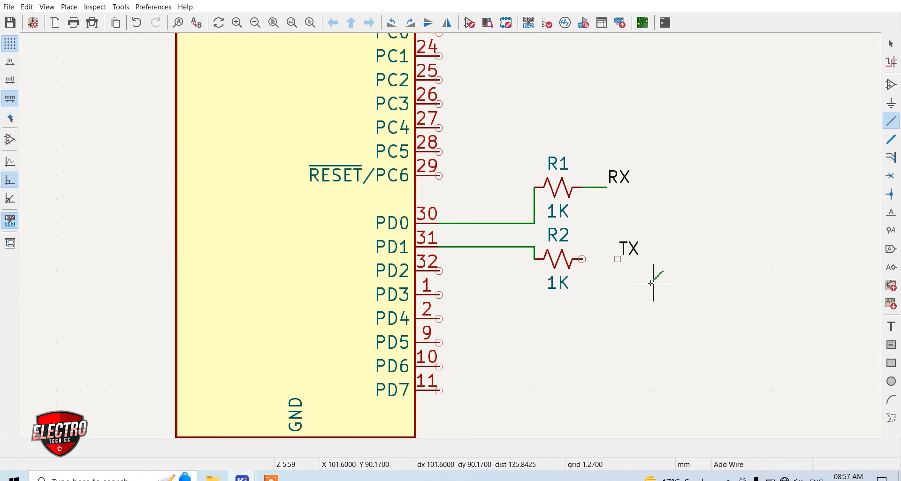
left_click(584, 259)
left_click(617, 259)
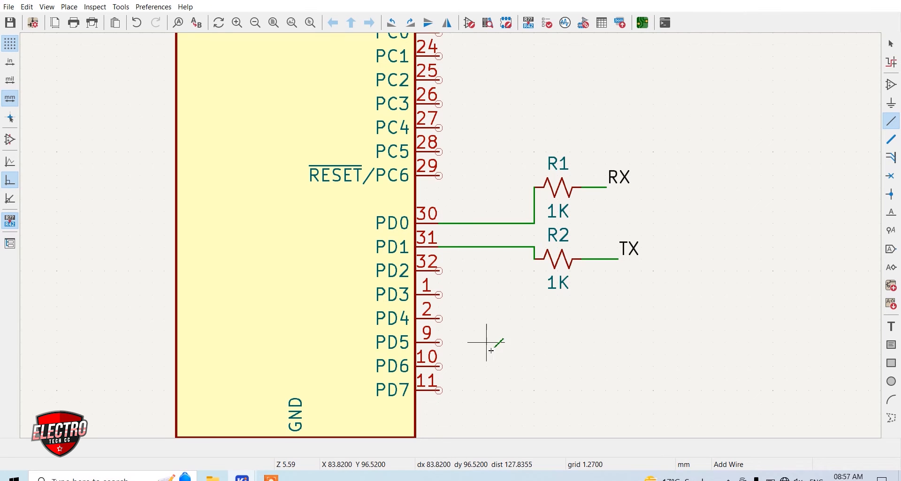
Place a Crystal_GND23 symbol to the right of the XTAL1 and XTAL2 pins, rotated so pin 4 faces up
scroll(474, 305, "down", 5)
scroll(455, 162, "up", 5)
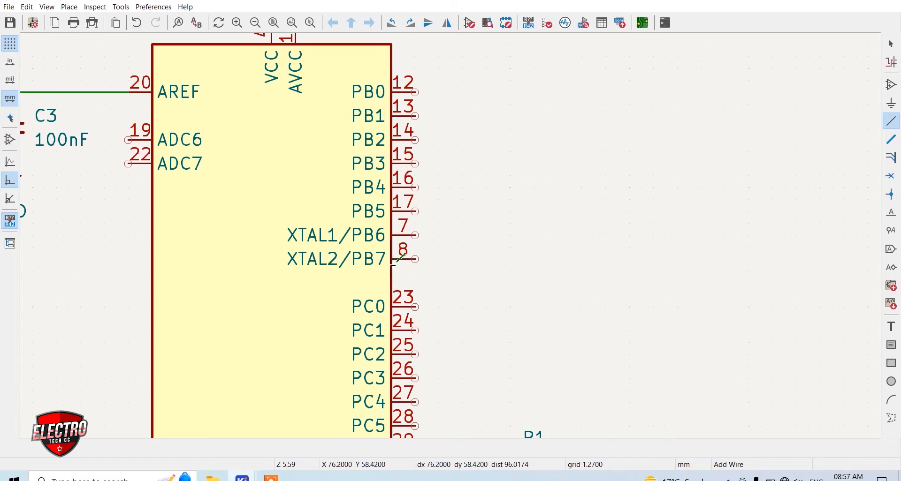
key("a")
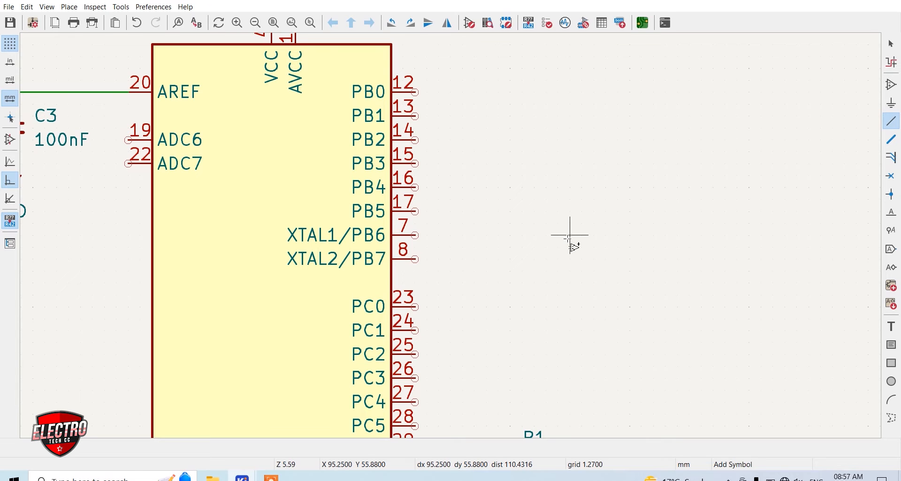
left_click(570, 238)
type("CRYSTAL")
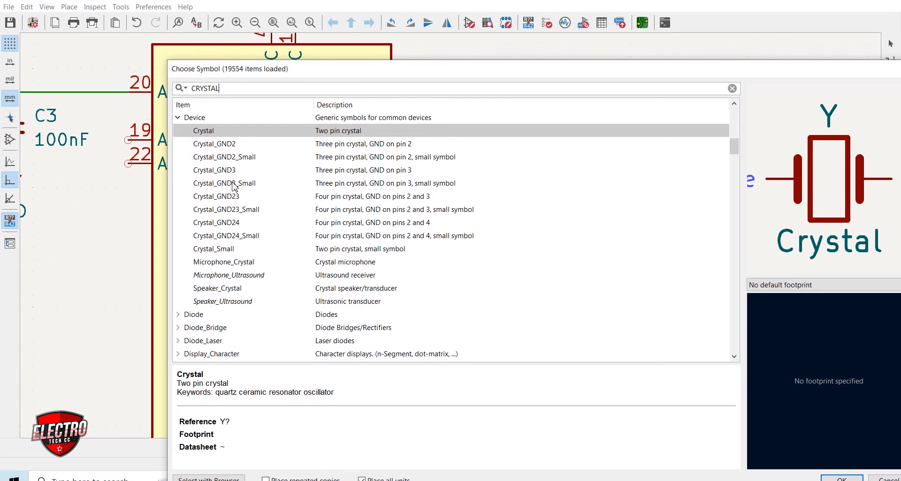
left_click(233, 144)
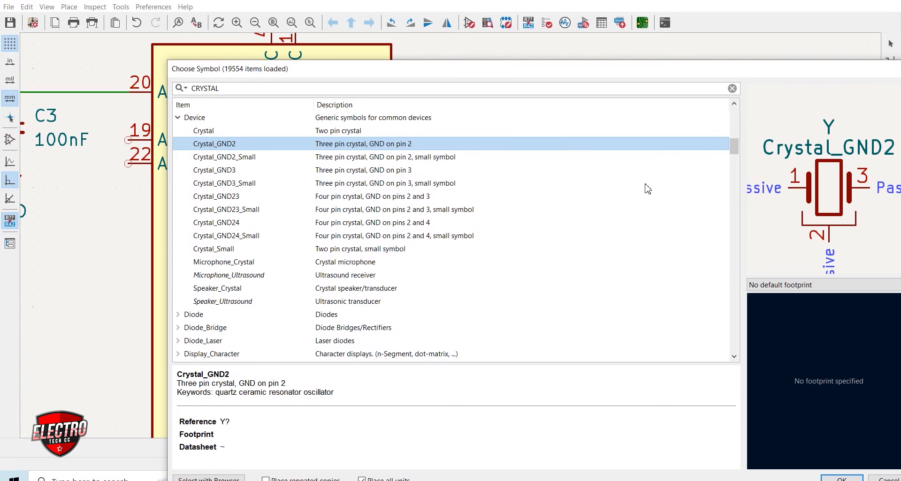
key("Down")
key("Down")
key("Down")
key("Down")
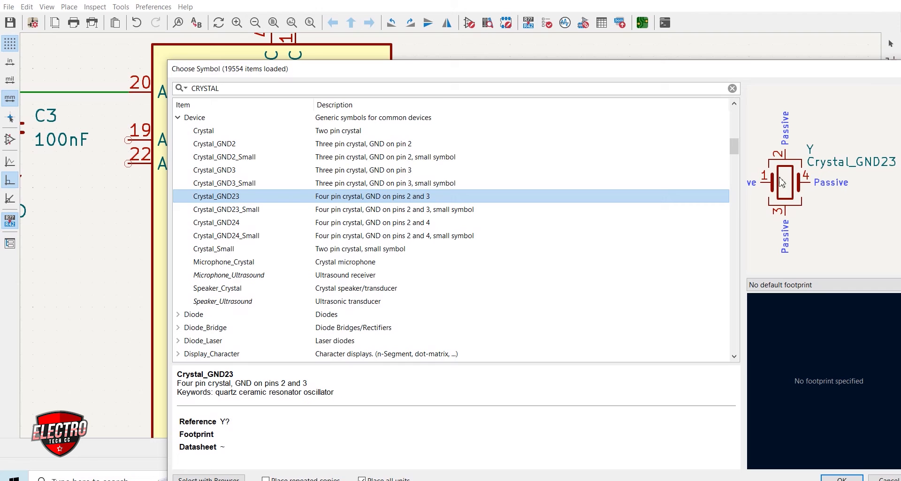
double_click(227, 201)
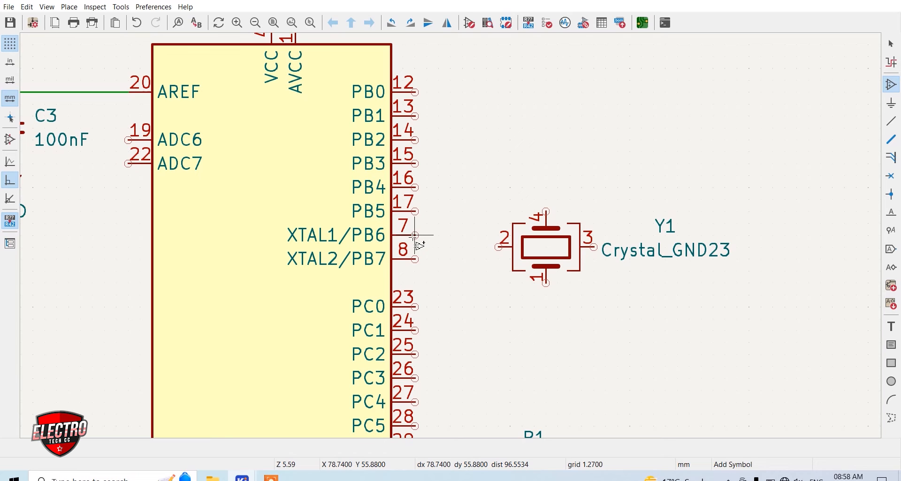
Wire XTAL1 pin 7 to crystal pin 4 and XTAL2 pin 8 to crystal pin 1, and join crystal pins 2 and 3
key("w")
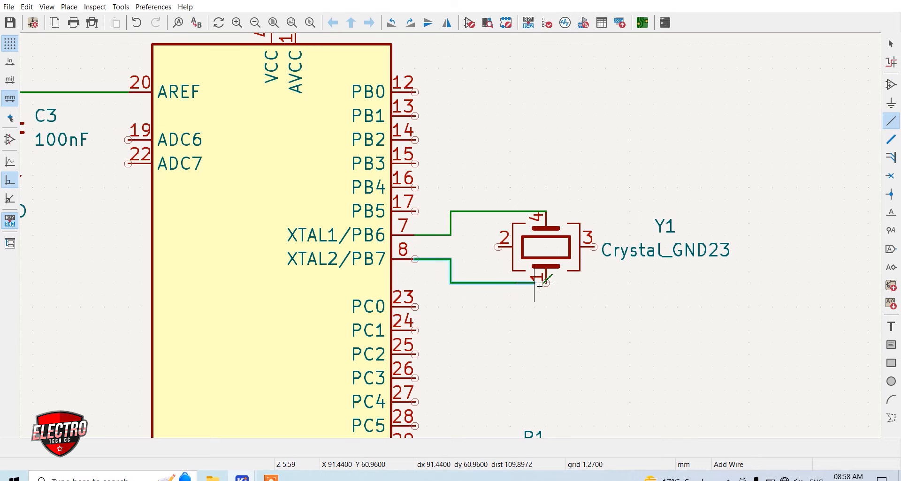
left_click(547, 284)
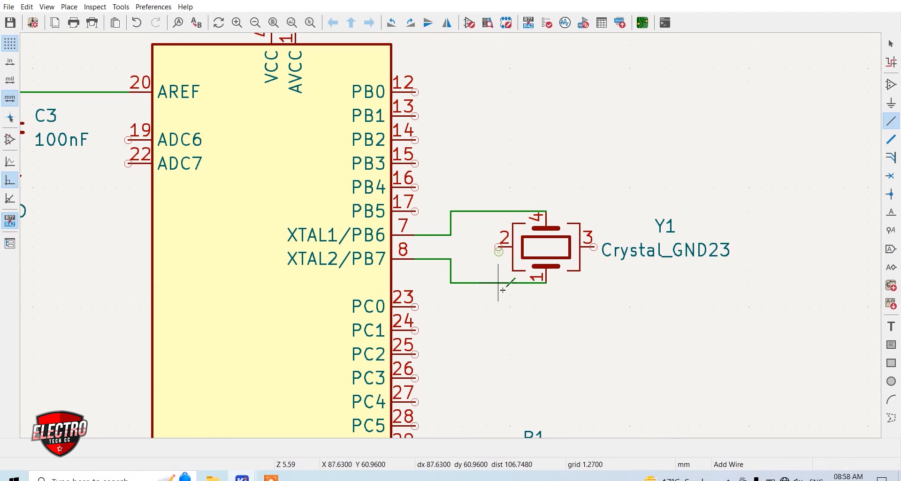
left_click(493, 249)
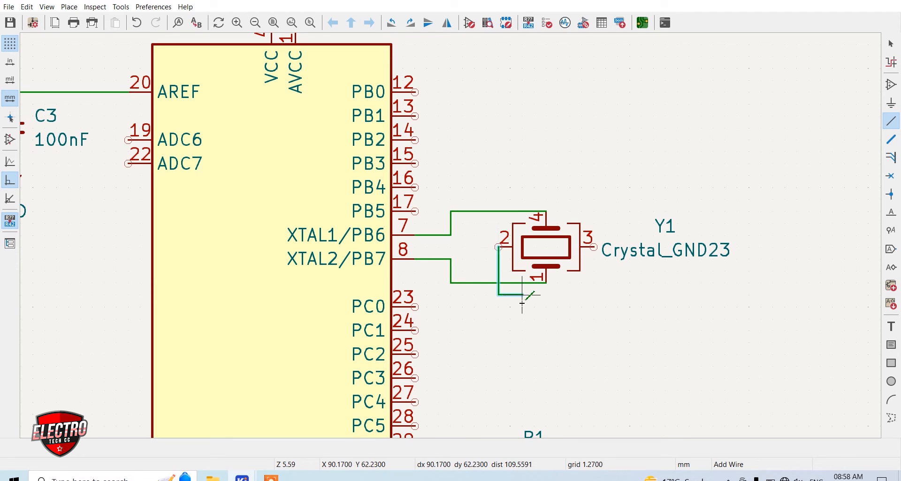
left_click(594, 249)
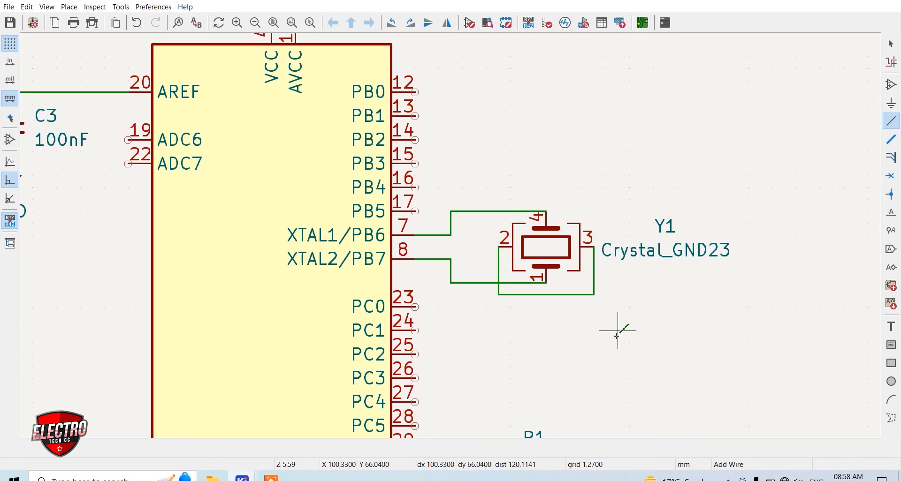
Place a GND symbol on the corner of the wire joining crystal pins 2 and 3, below pin 3
left_click(891, 103)
left_click(593, 296)
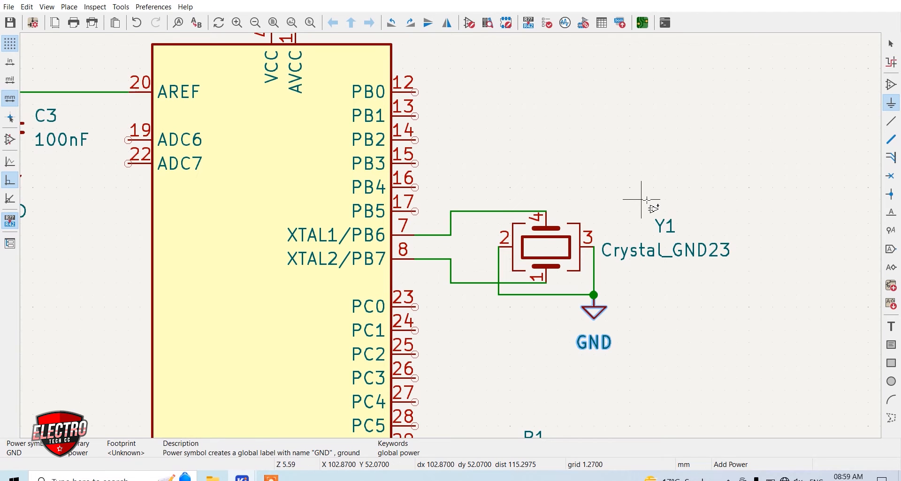
scroll(599, 195, "down", 2)
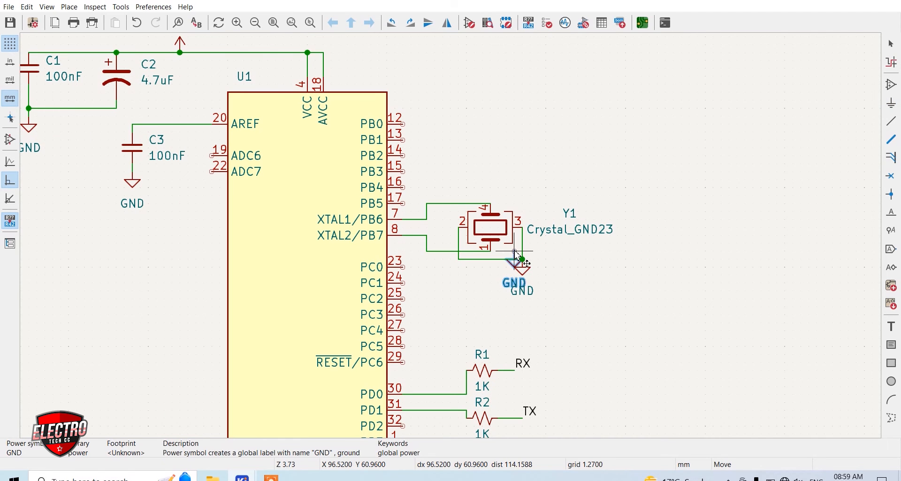
key("Escape")
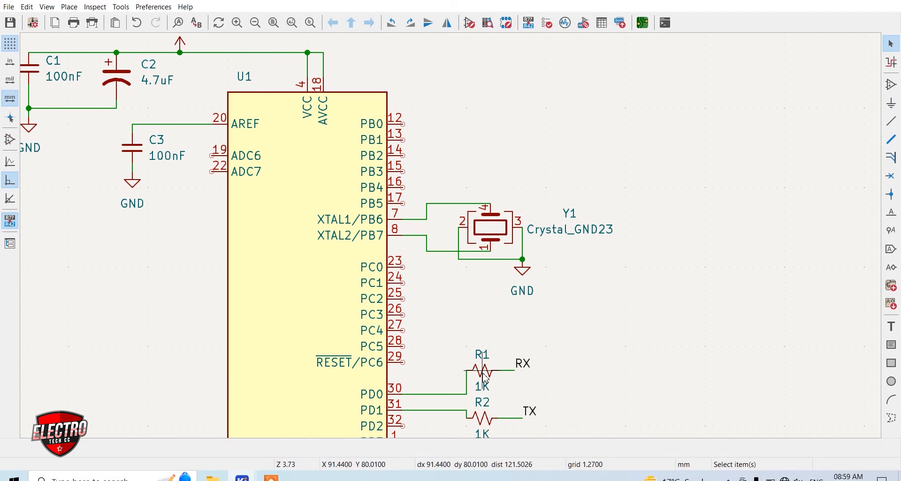
Duplicate the 1K resistor R1 above the crystal and wire the copy to PB5 pin 17
left_click(485, 377)
key("ctrl+d")
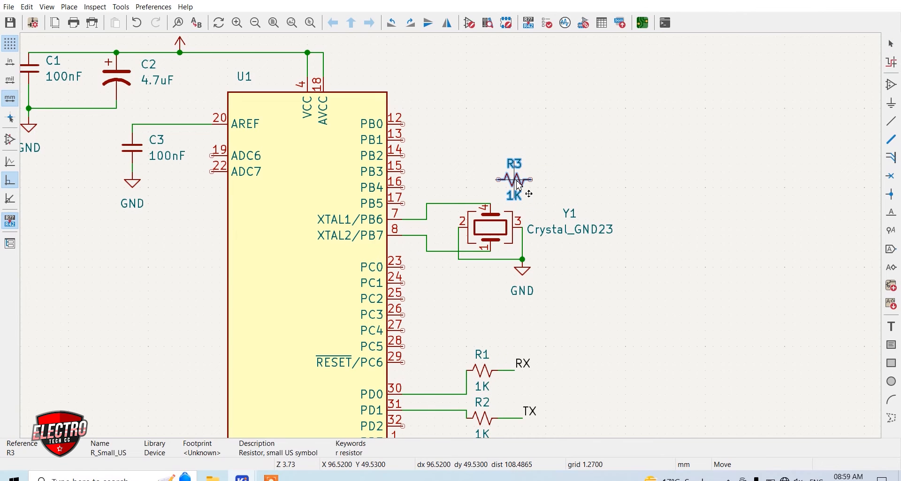
left_click(508, 170)
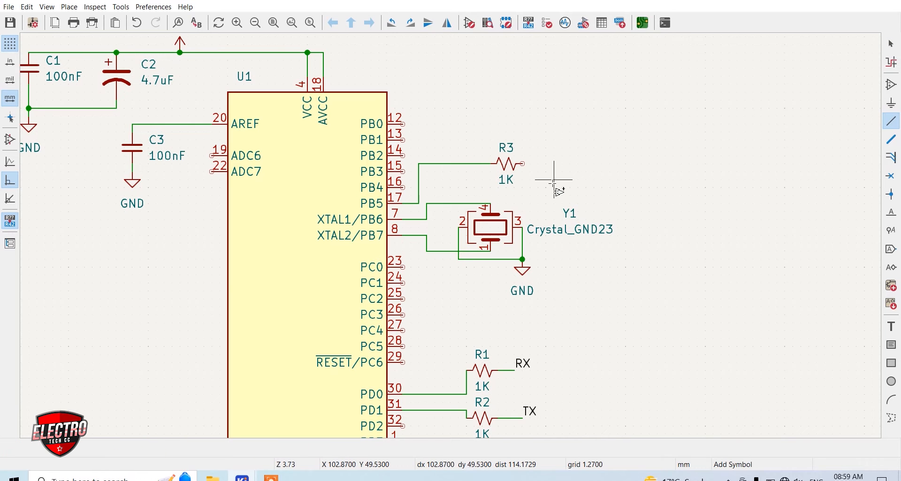
Place an LED_Small symbol to the right of R3, rotated so its anode faces the resistor
left_click(555, 184)
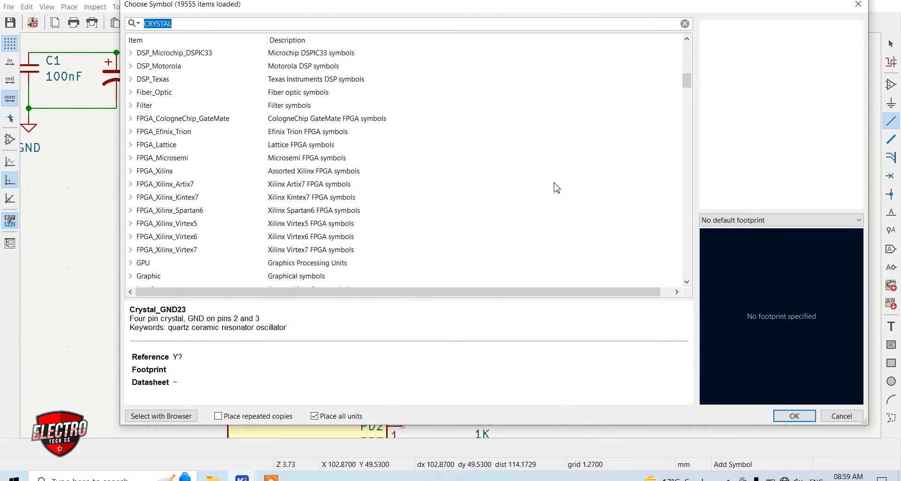
type("LED)")
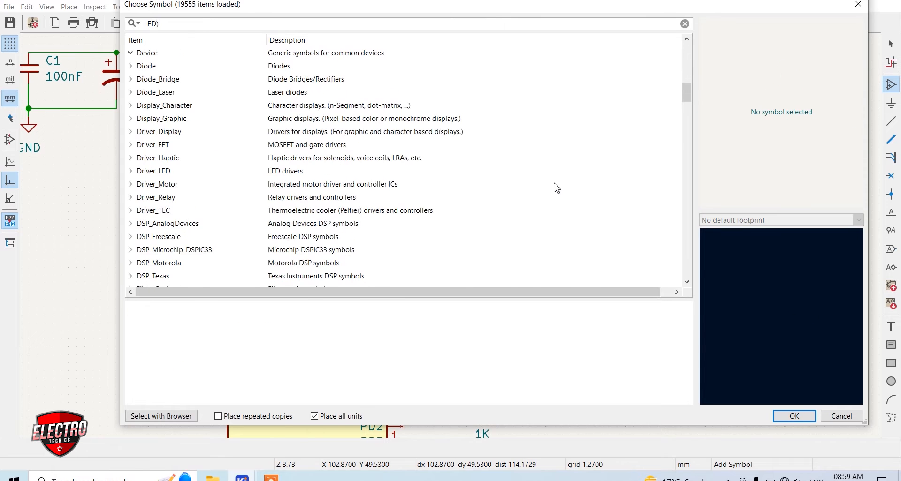
key("BackSpace")
type("_SMAL")
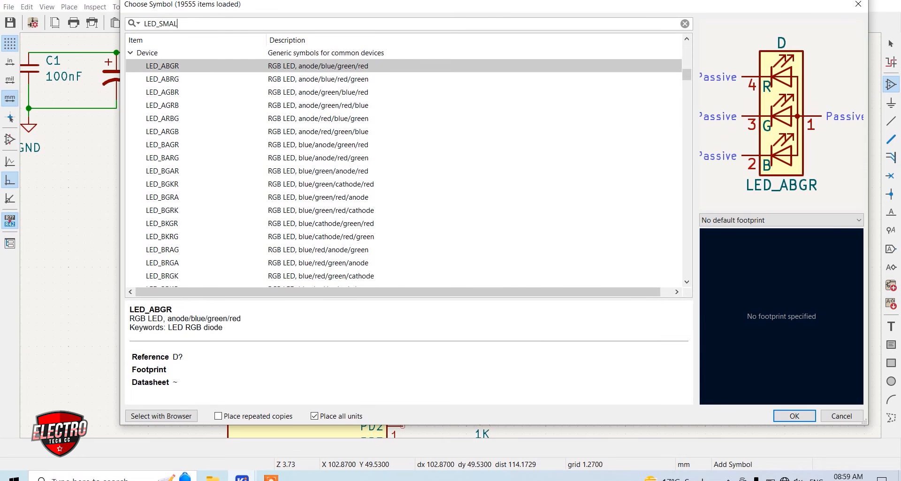
type("L")
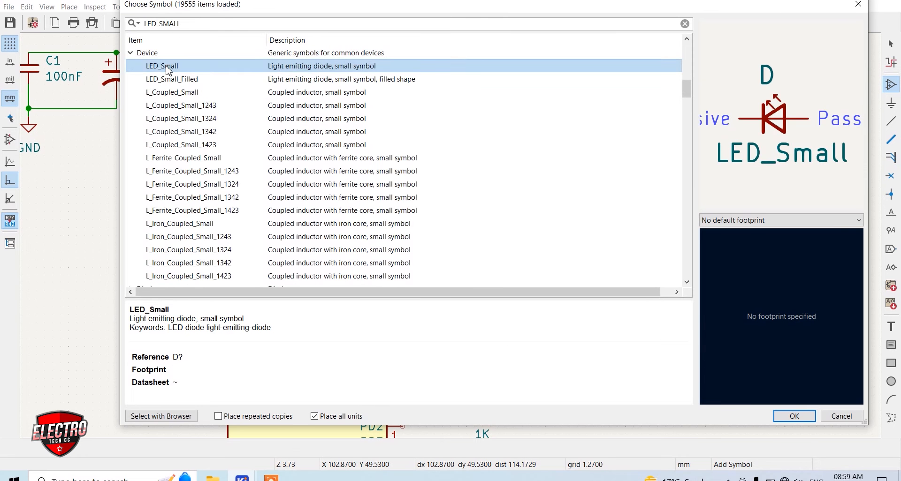
double_click(212, 71)
key("r")
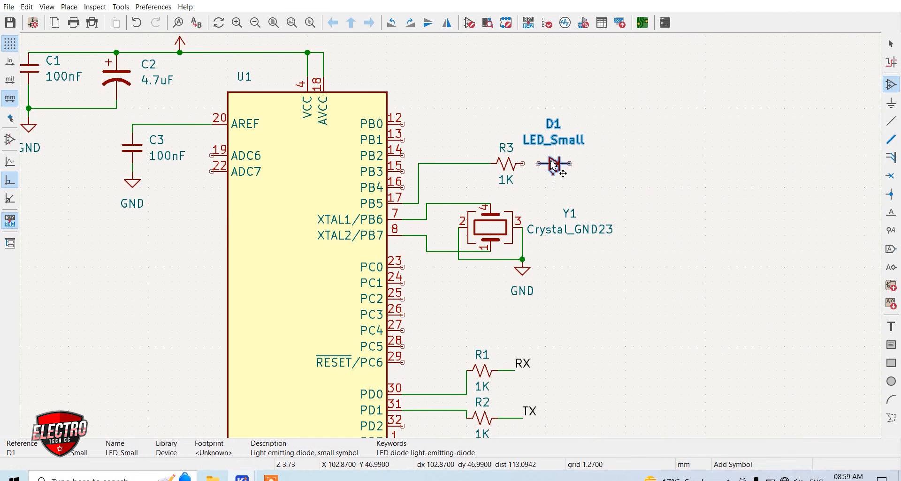
left_click(554, 164)
Wire R3's free end to the anode of LED D1
scroll(553, 164, "up", 5)
key("w")
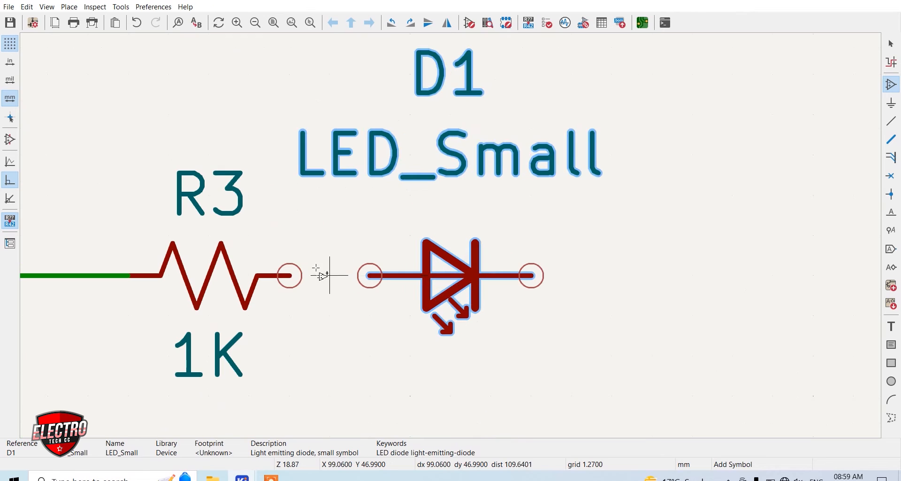
left_click(305, 277)
left_click(368, 275)
scroll(527, 271, "down", 2)
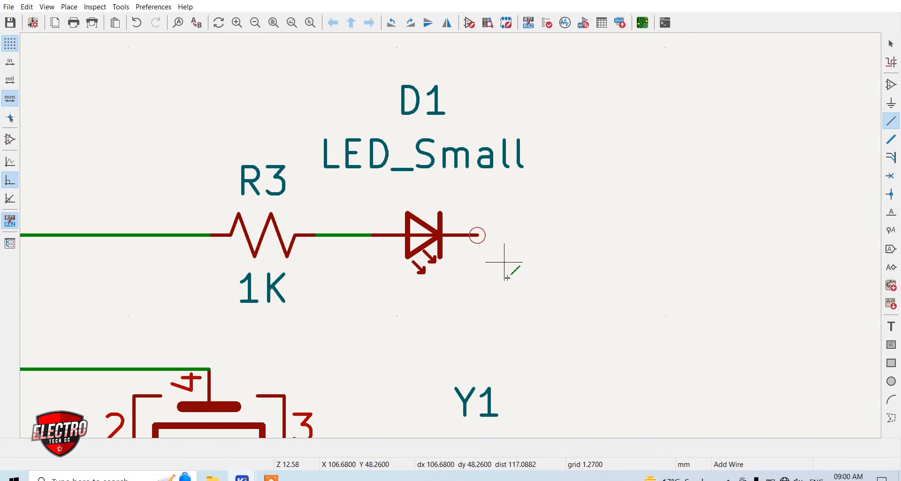
Duplicate a GND symbol to the lower right of D1 and wire it to the LED's cathode
scroll(507, 279, "down", 6)
key("ctrl+d")
scroll(454, 247, "up", 4)
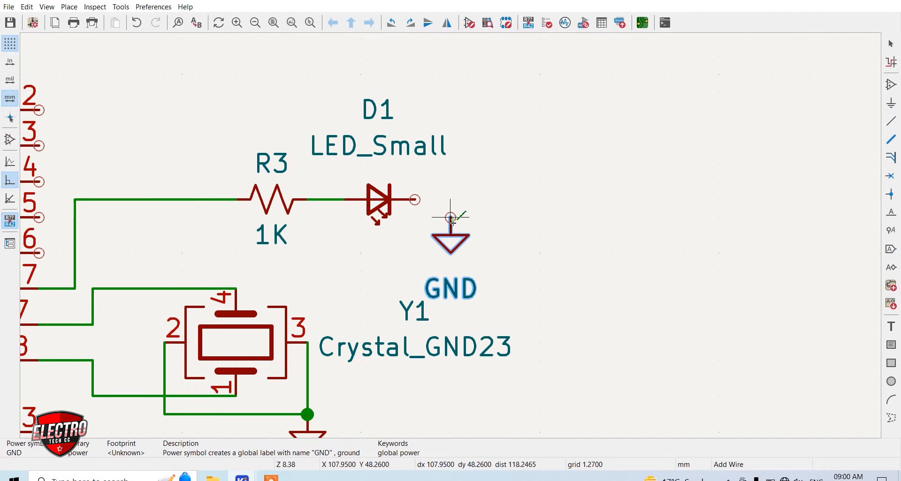
left_click(453, 220)
left_click(417, 201)
left_click(452, 219)
scroll(485, 236, "down", 6)
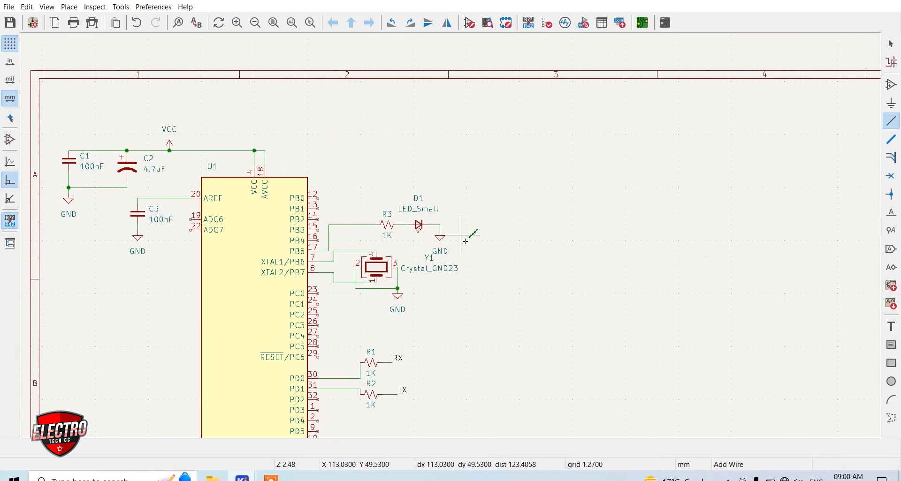
scroll(453, 238, "up", 2)
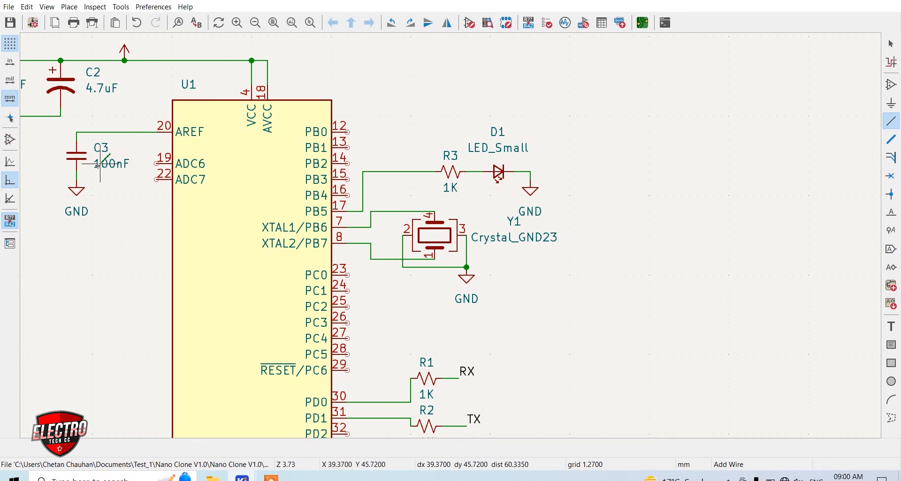
scroll(156, 180, "up", 3)
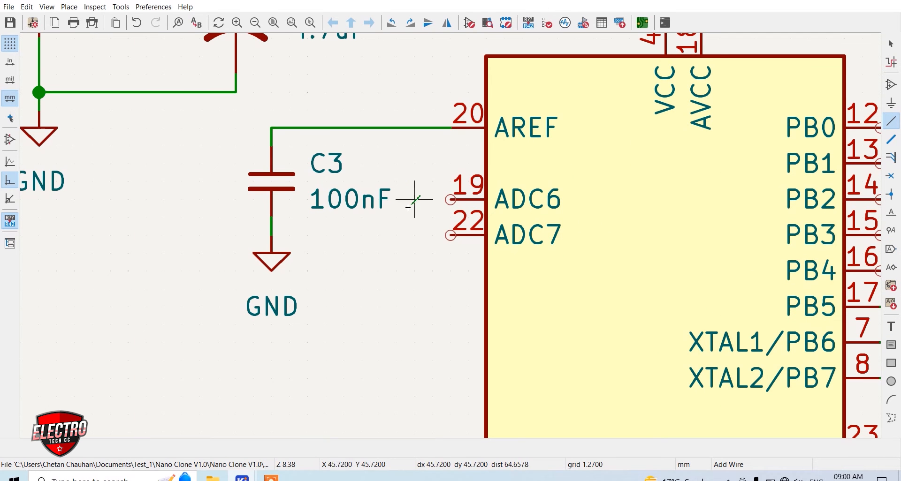
Add a net label A6 beside ADC6 and wire it to pin 19
left_click(890, 214)
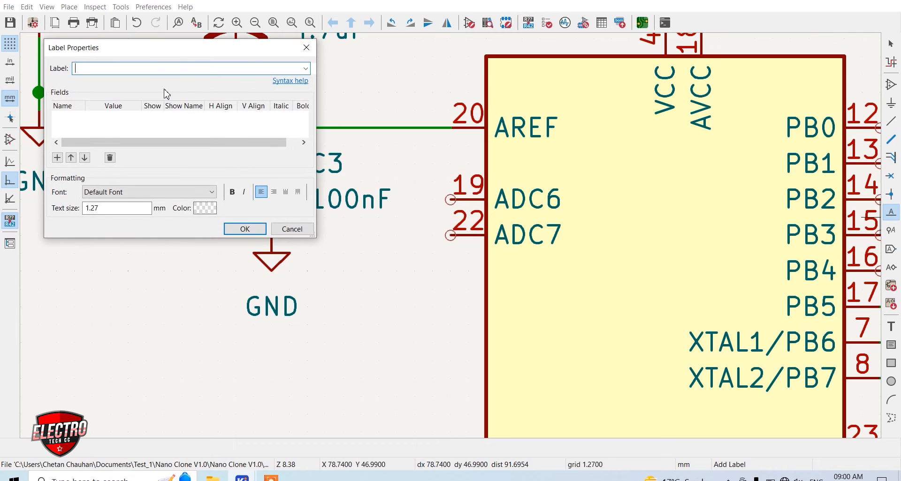
type("A6")
key("Return")
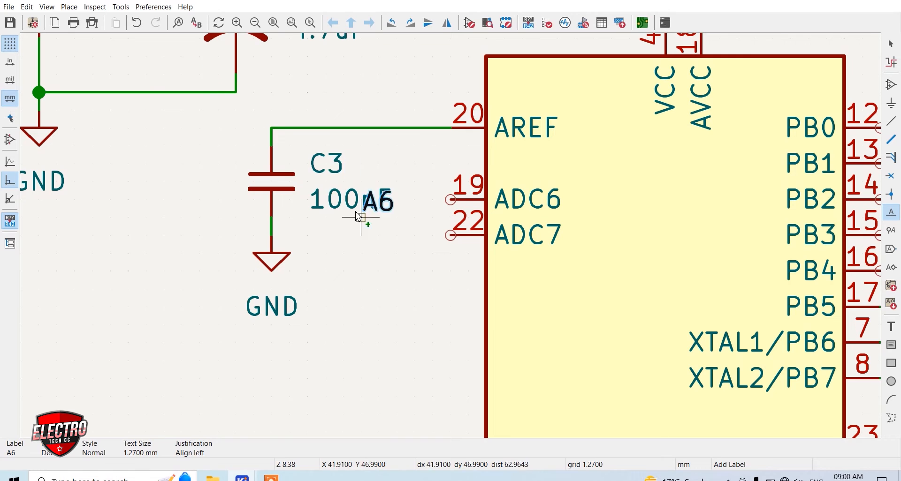
left_click(422, 195)
key("w")
left_click(450, 200)
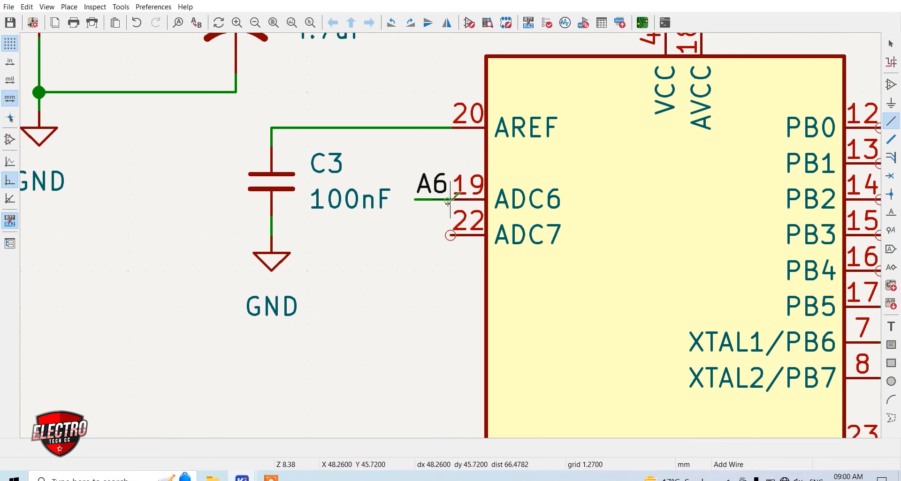
left_click(428, 227)
type("A")
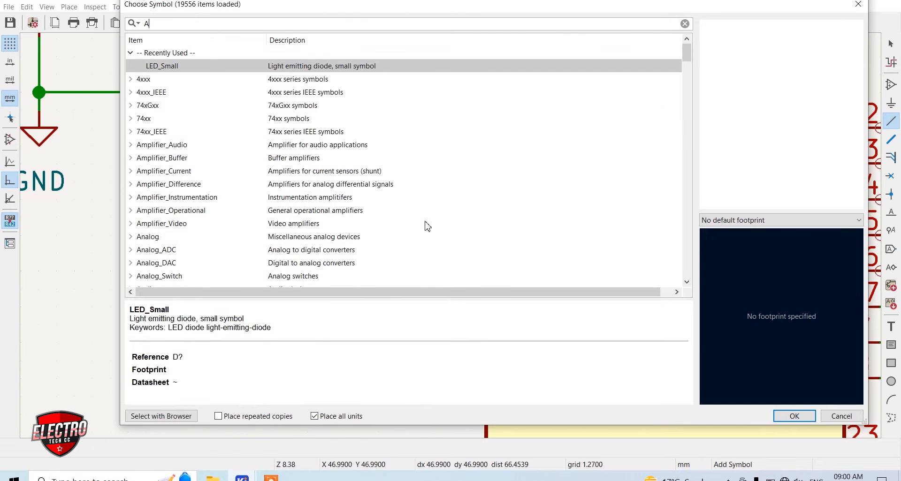
type("7")
key("Return")
key("Escape")
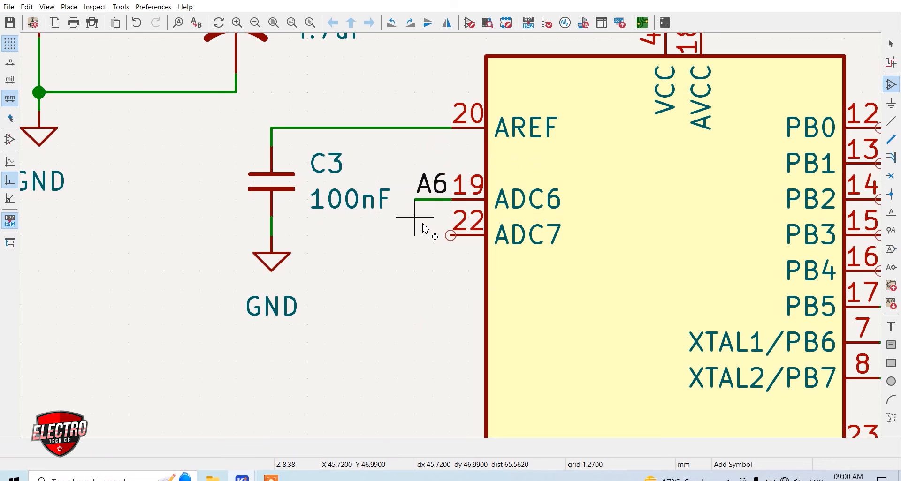
Add a net label A7 beside ADC7 and wire it to pin 22
left_click(890, 217)
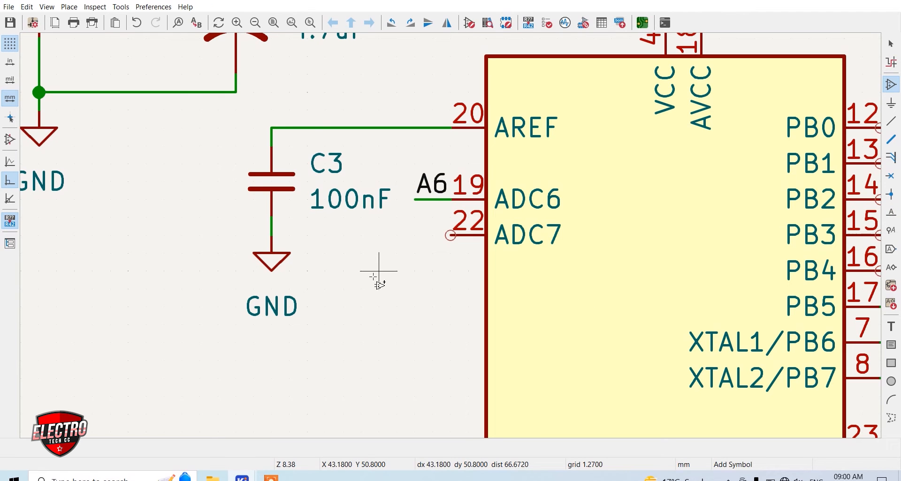
left_click(379, 271)
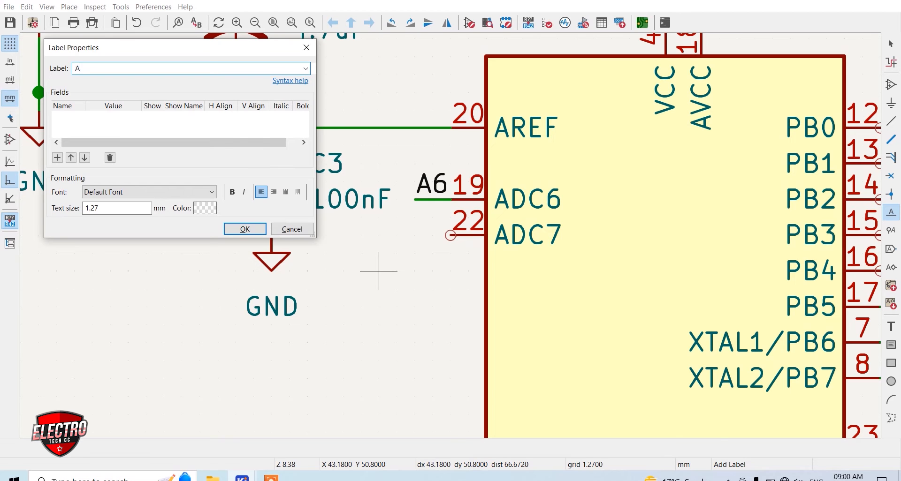
type("A7")
key("Return")
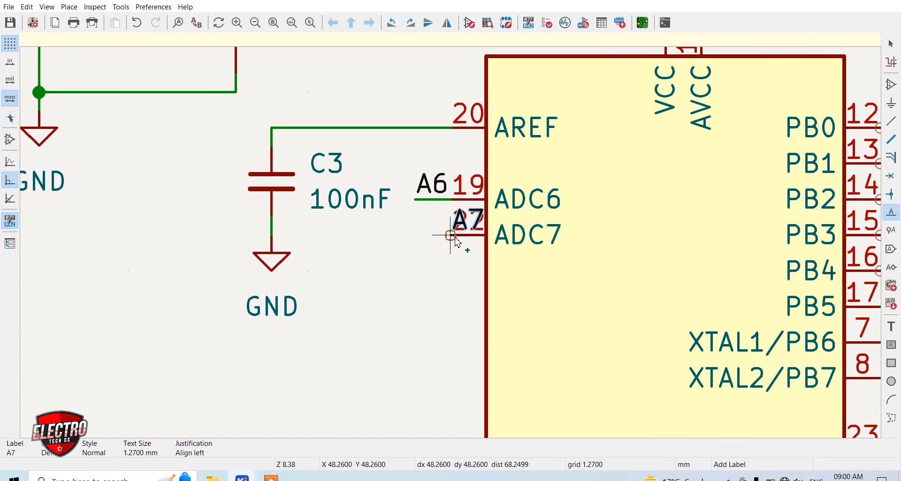
left_click(415, 235)
key("w")
left_click(451, 235)
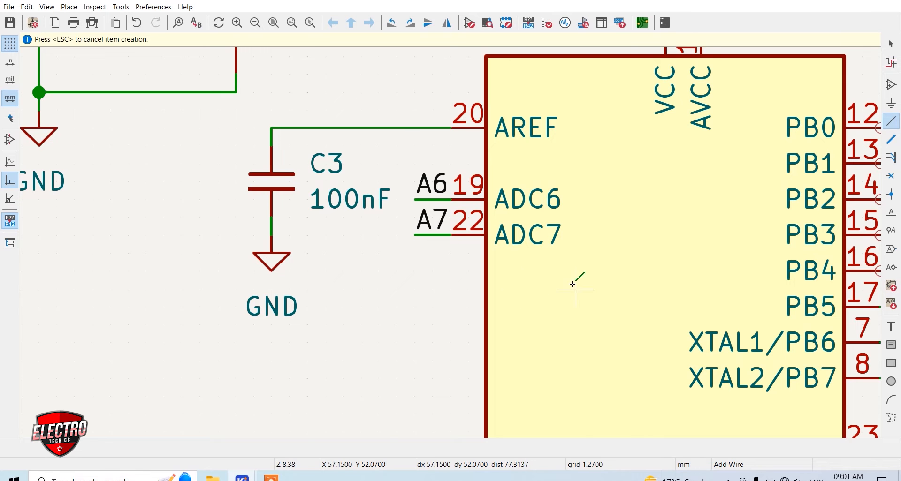
Add a net label A0 to the right of PC0 and wire it to pin 23
scroll(543, 290, "down", 5)
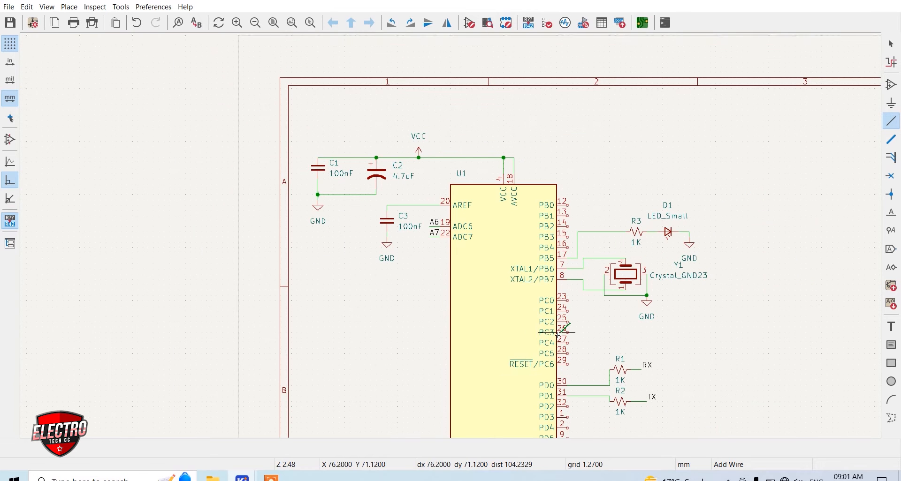
scroll(549, 338, "up", 5)
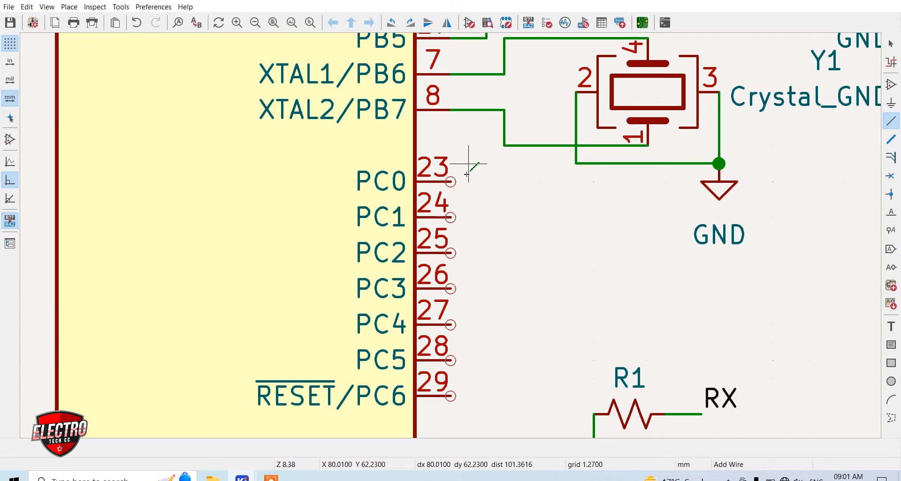
key("a")
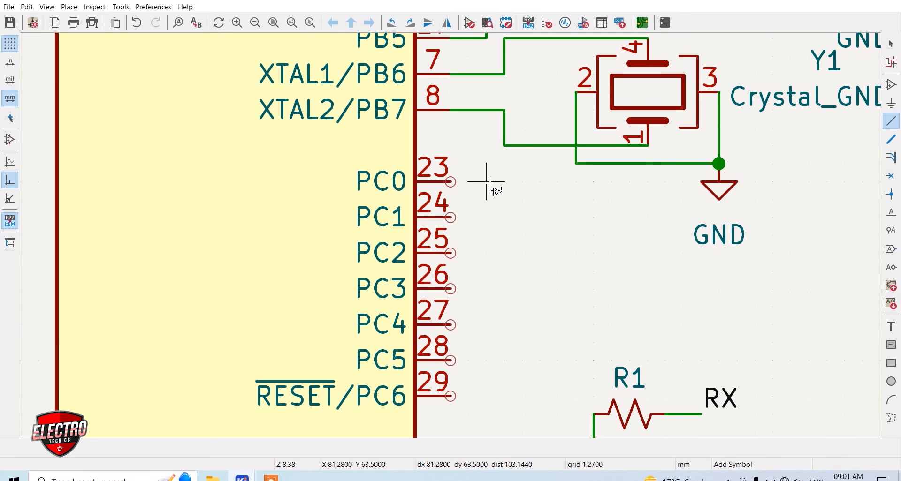
key("Escape")
key("l")
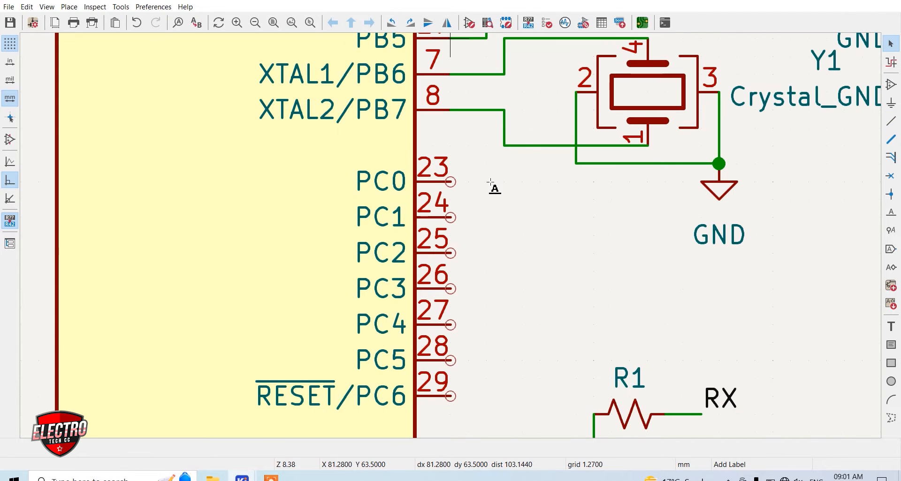
type("A0")
key("Return")
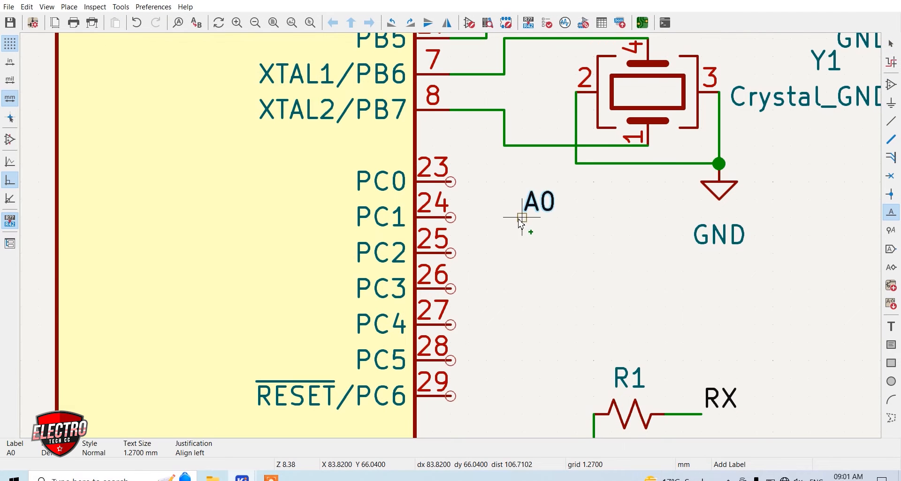
left_click(451, 182)
left_click(504, 182)
Add net labels A1 and A2 beside PC1 and PC2, aligned under A0, and wire A1 to pin 24
left_click(504, 217)
key("w")
left_click(450, 217)
type("lA2")
key("Return")
left_click(505, 253)
Wire A2 to PC2, and add net labels A3, A4 and A5 wired to PC3, PC4 and PC5
type("wlA3")
key("Return")
left_click(503, 289)
type("lA4")
key("Return")
left_click(504, 324)
left_click(504, 361)
key("w")
left_click(451, 289)
left_click(450, 325)
left_click(451, 361)
Add a net label RESET under A5 and wire it to RESET/PC6 pin 29
type("lRESET")
key("Return")
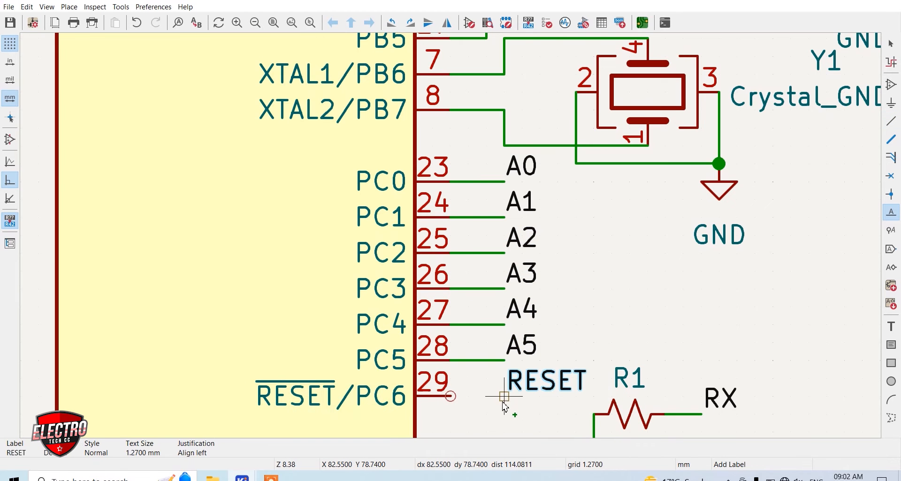
left_click(505, 396)
key("w")
left_click(450, 397)
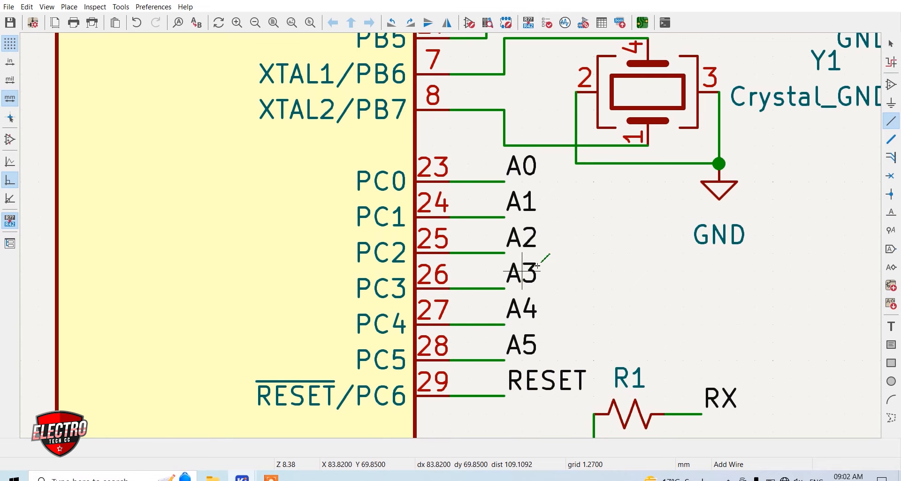
Move R3, LED D1, their wires and GND symbol away from the microcontroller to the empty area at the sheet's upper middle
scroll(521, 272, "down", 5)
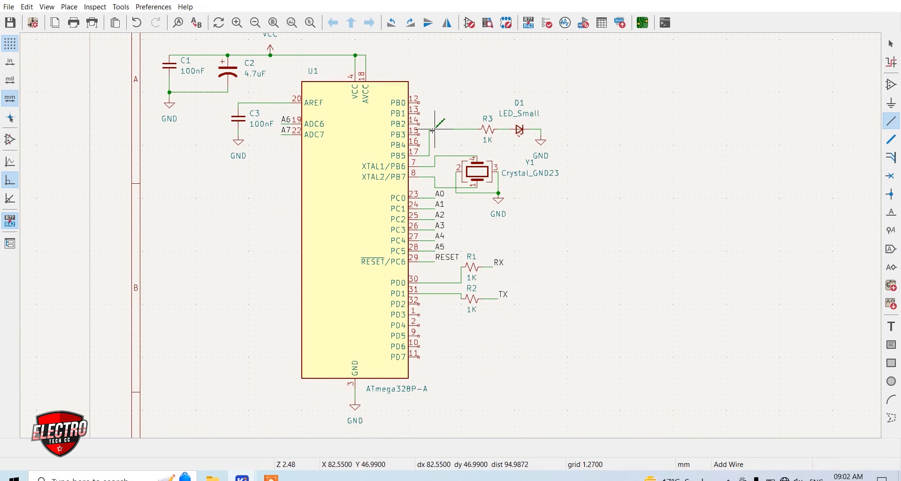
scroll(428, 128, "up", 3)
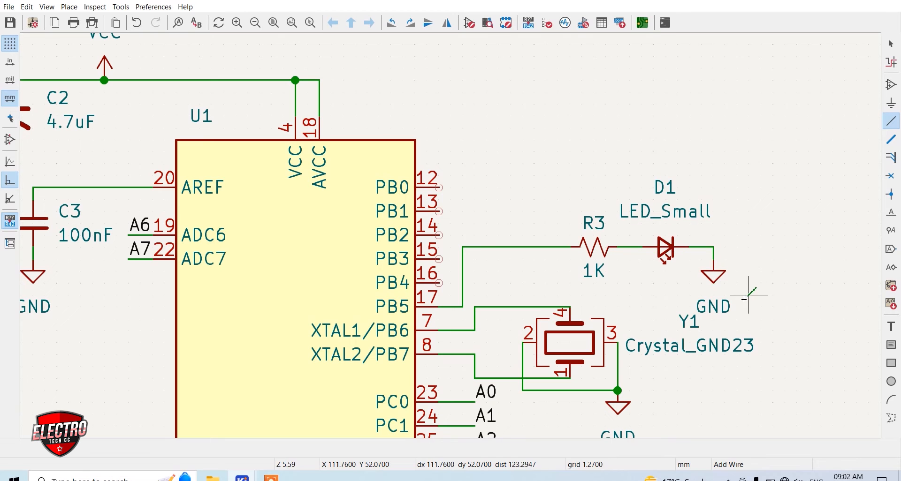
key("Escape")
left_click_drag(737, 296, 578, 167)
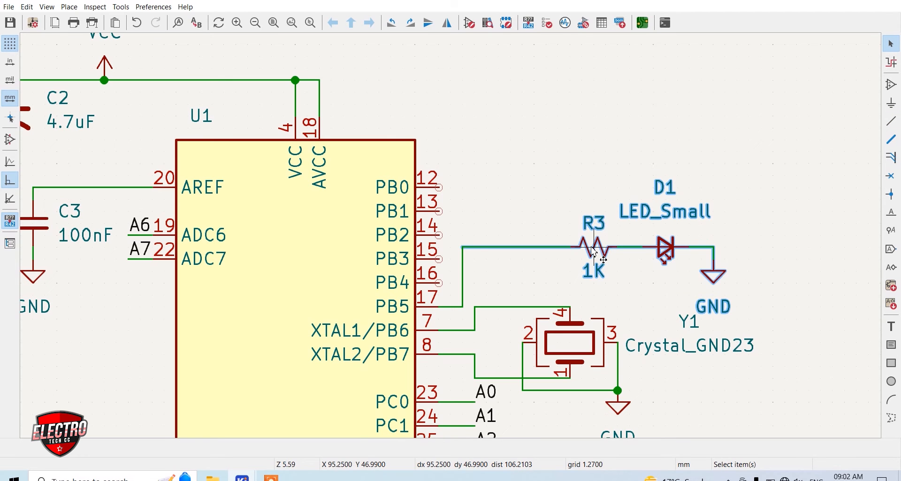
key("m")
scroll(628, 249, "down", 5)
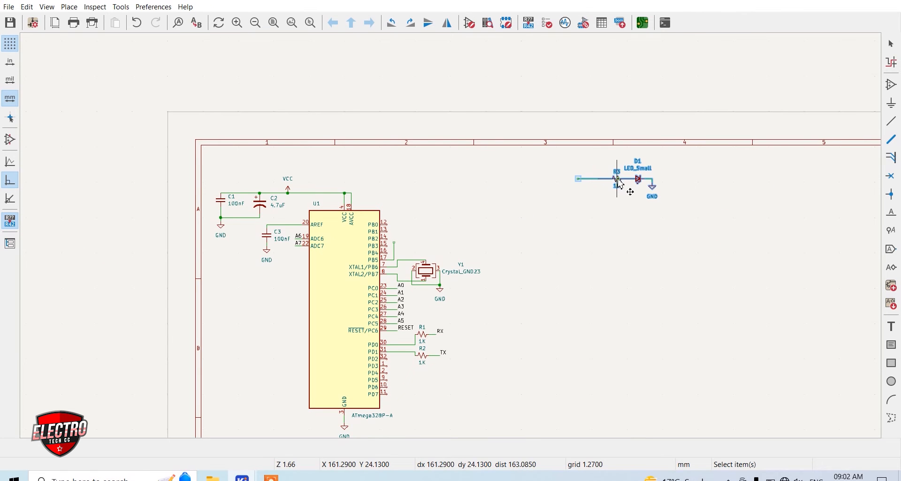
left_click(620, 182)
scroll(585, 181, "up", 5)
key("Escape")
Add a net label D13 at the end of the short wire on PB5 pin 17
scroll(402, 270, "down", 5)
scroll(285, 300, "up", 5)
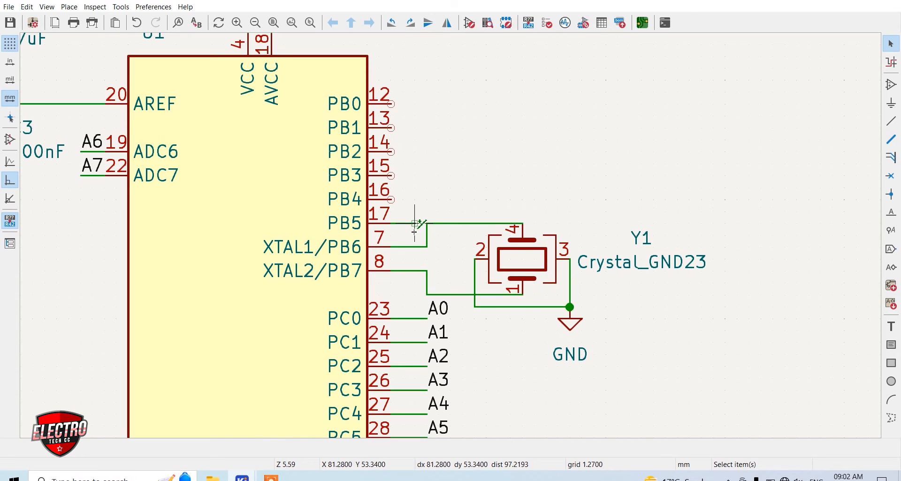
left_click(892, 234)
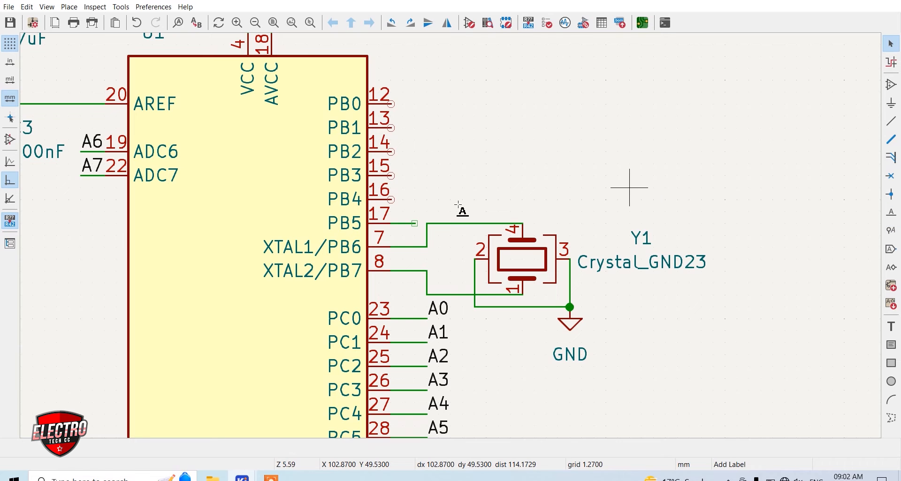
left_click(510, 207)
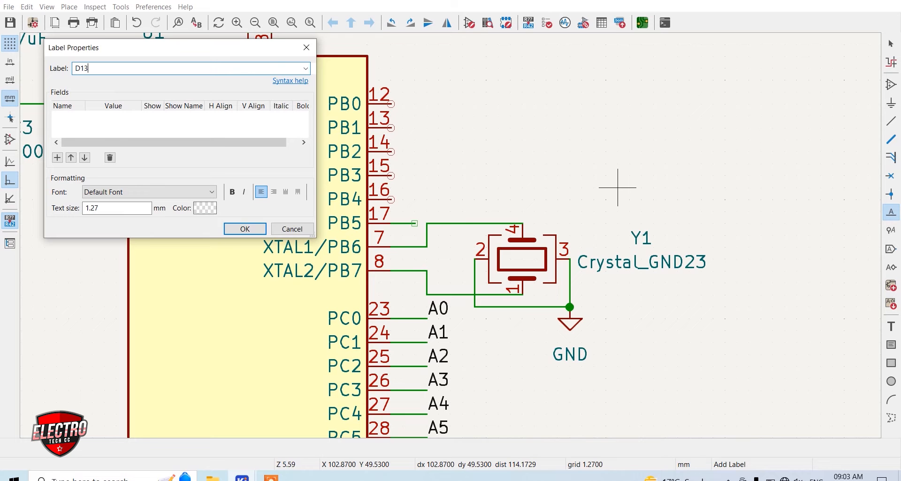
key("Return")
scroll(451, 235, "up", 5)
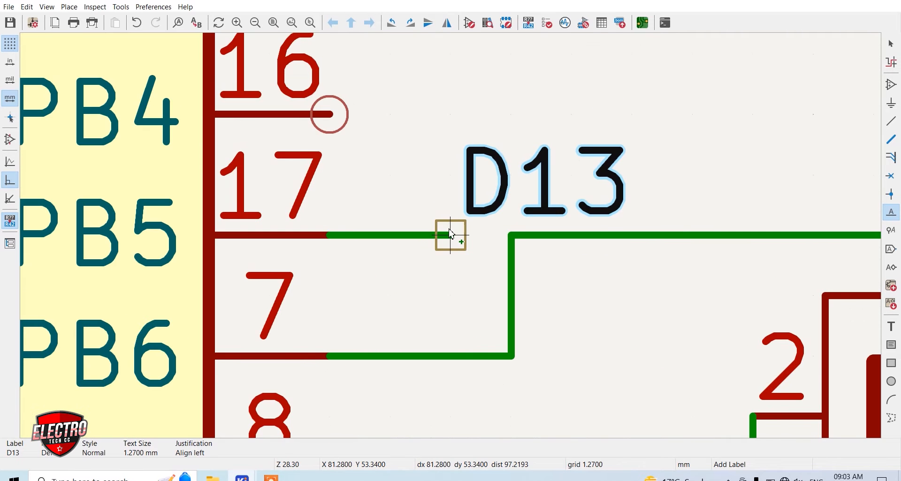
left_click(450, 236)
scroll(451, 236, "down", 5)
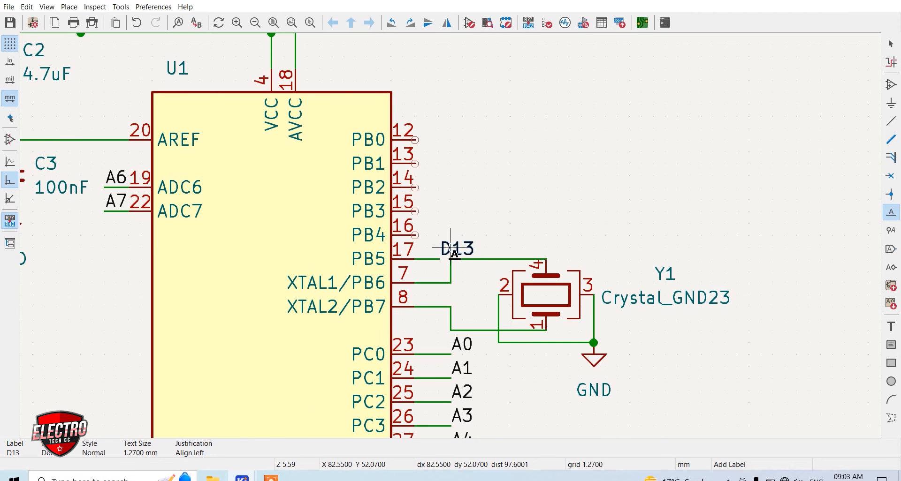
Paste a copy of the D13 label onto the free end of R3's wire
key("ctrl+v")
scroll(499, 212, "down", 4)
scroll(588, 184, "up", 4)
scroll(452, 241, "down", 2)
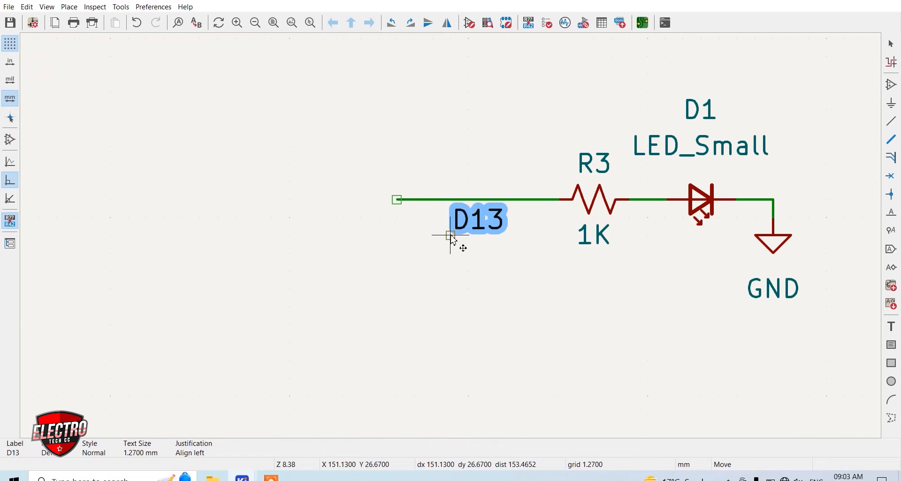
left_click(452, 241)
key("l")
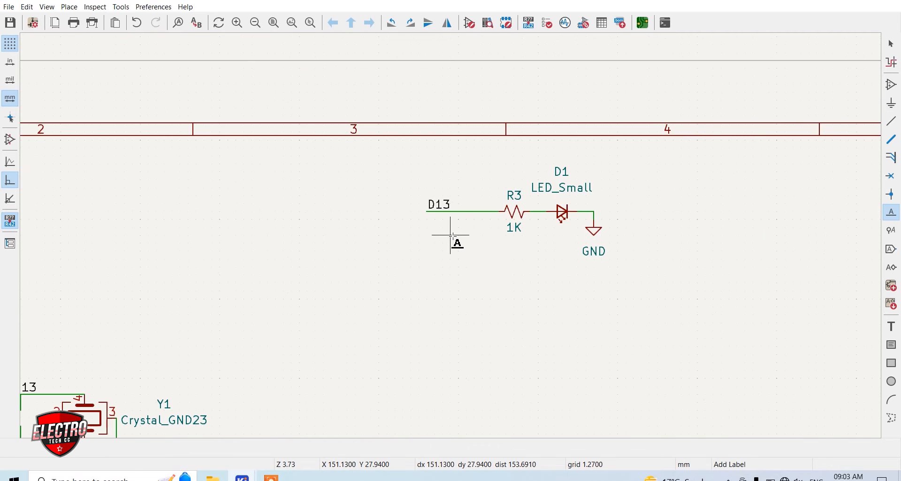
Relocate crystal Y1 with its wires and GND symbol from beside the microcontroller to just below the R3 and D1 LED circuit
scroll(453, 240, "down", 2)
scroll(455, 241, "down", 3)
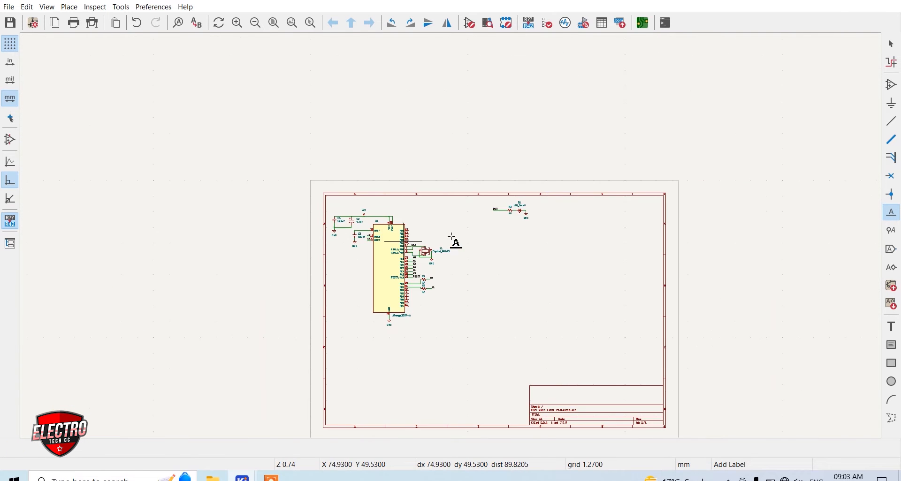
scroll(409, 250, "up", 5)
key("Escape")
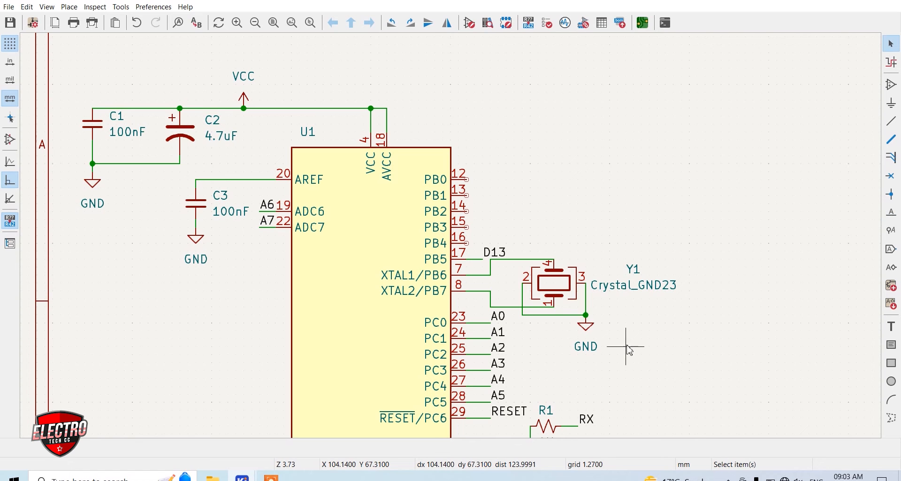
left_click_drag(654, 354, 524, 247)
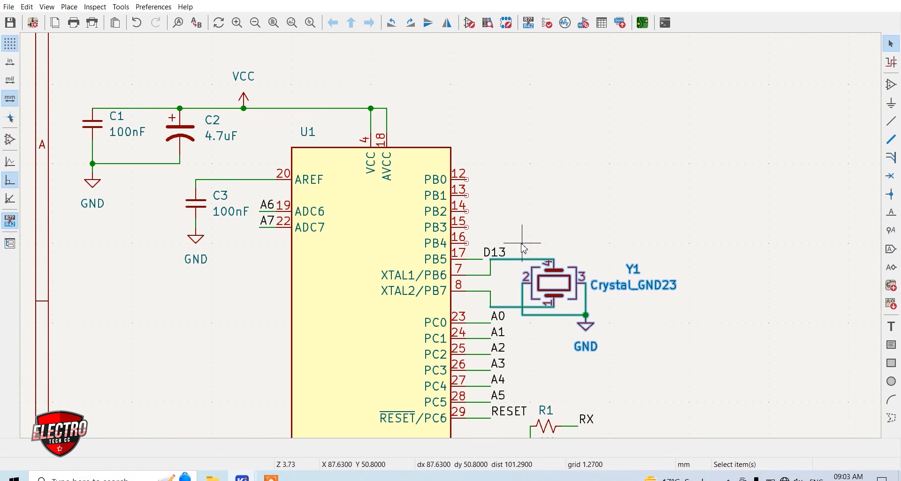
key("Delete")
scroll(451, 237, "down", 3)
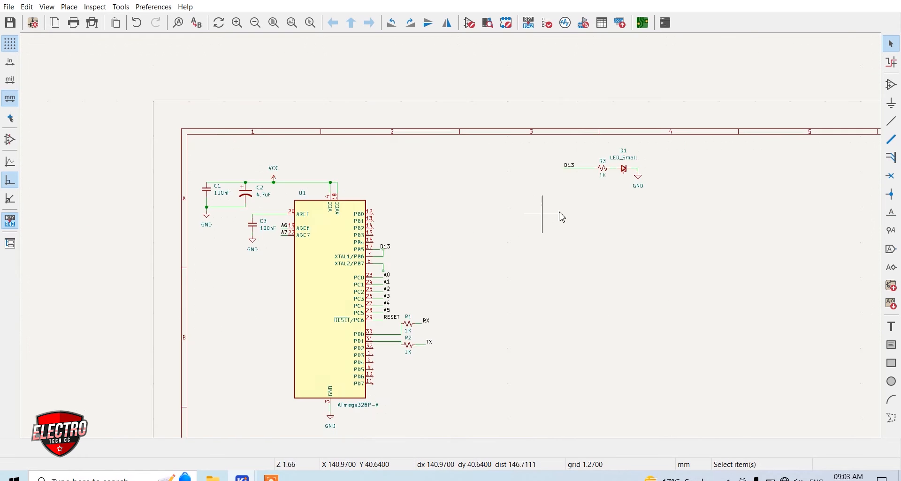
scroll(529, 207, "up", 5)
key("ctrl+v")
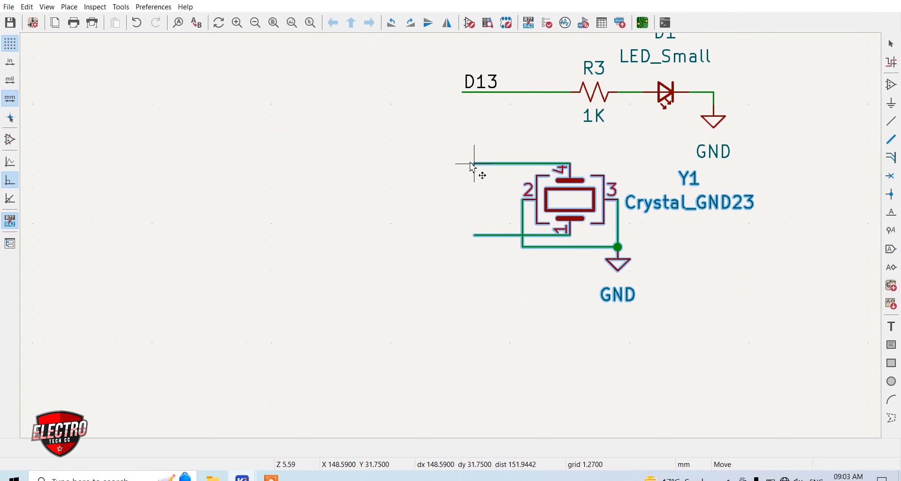
left_click(473, 177)
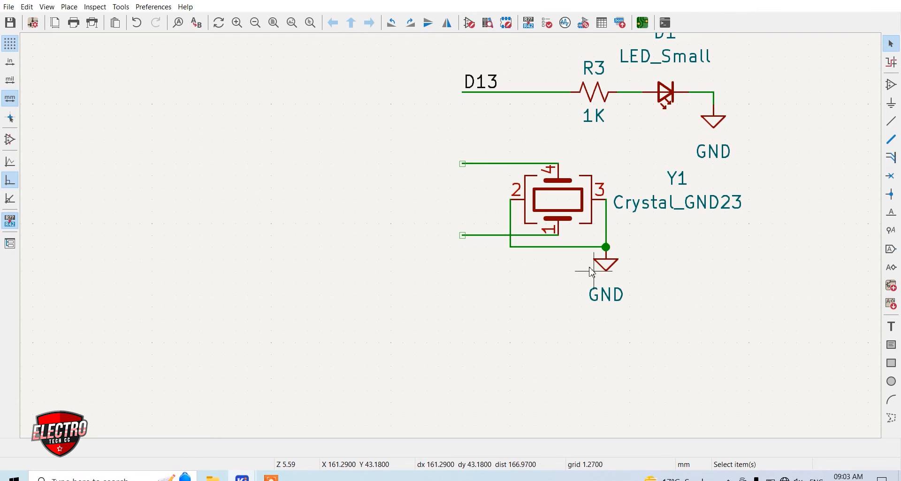
Add net labels X1 and X2 at the free ends of the wires from crystal Y1's pins 4 and 1
key("l")
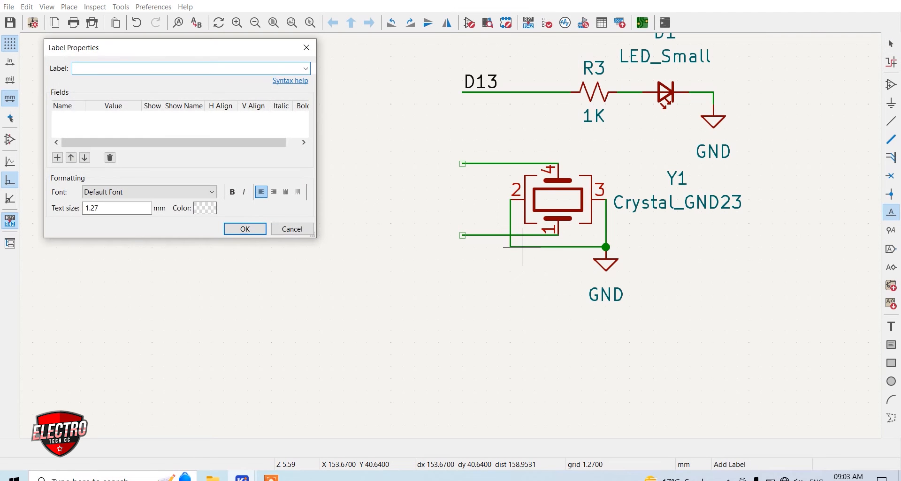
key("Return")
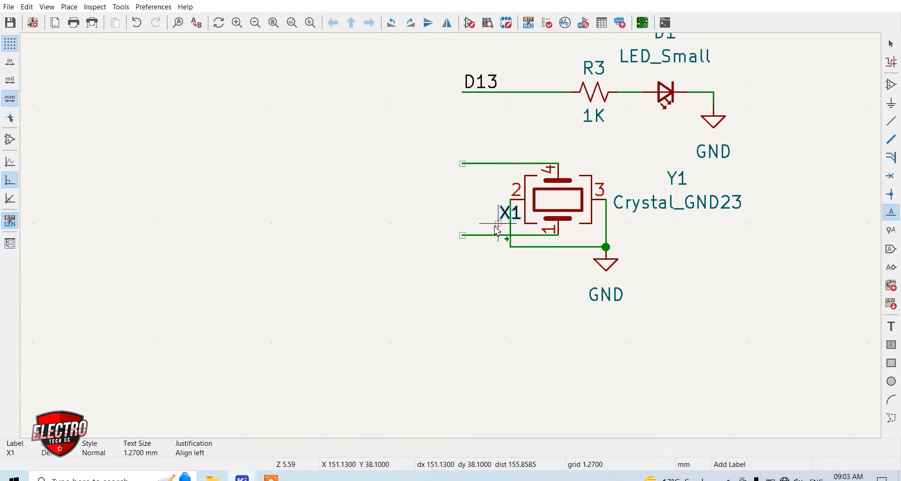
left_click(463, 164)
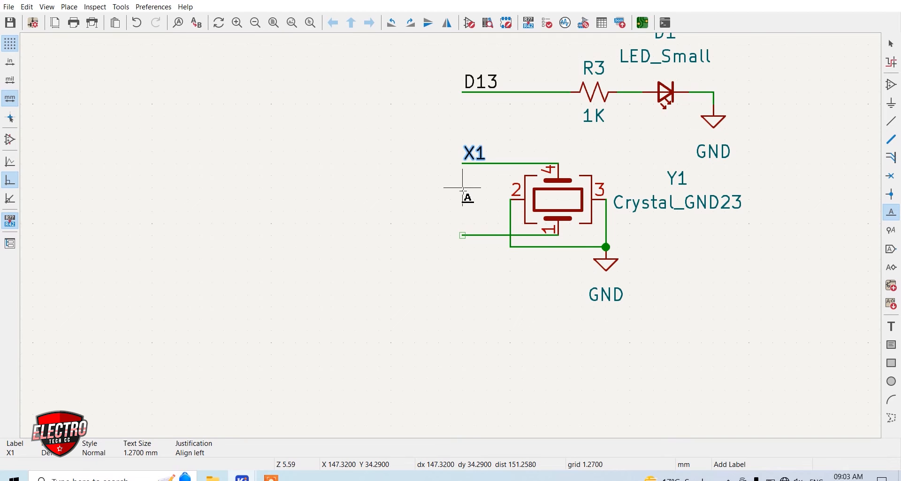
left_click(462, 188)
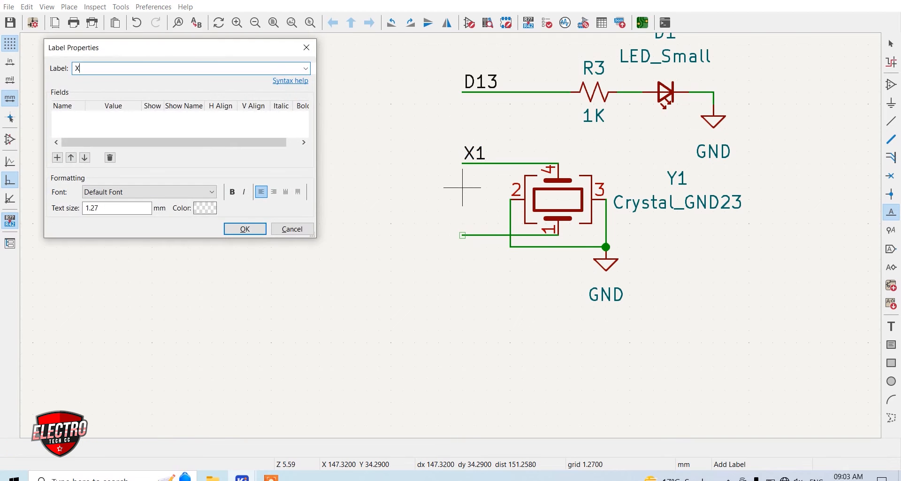
key("Return")
left_click(462, 235)
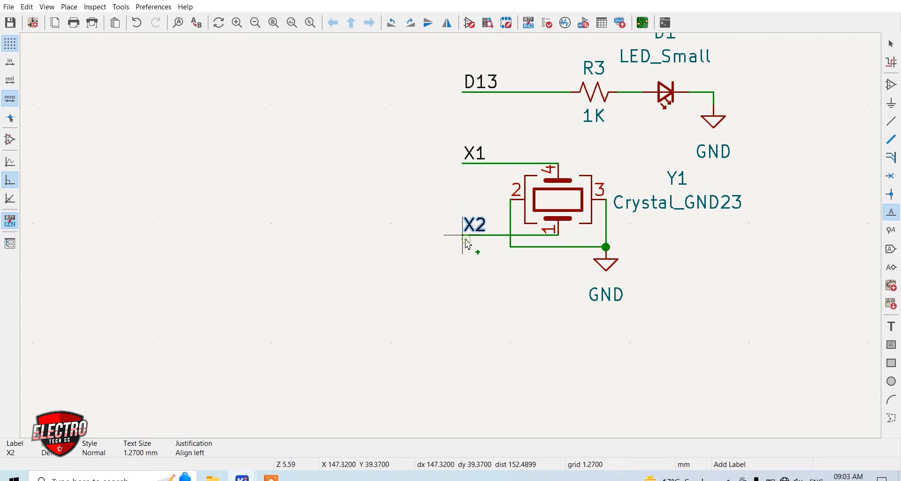
Delete the leftover vertical wire segments at the ends of the PB6 and PB7 wires
scroll(458, 278, "down", 4)
scroll(382, 248, "up", 8)
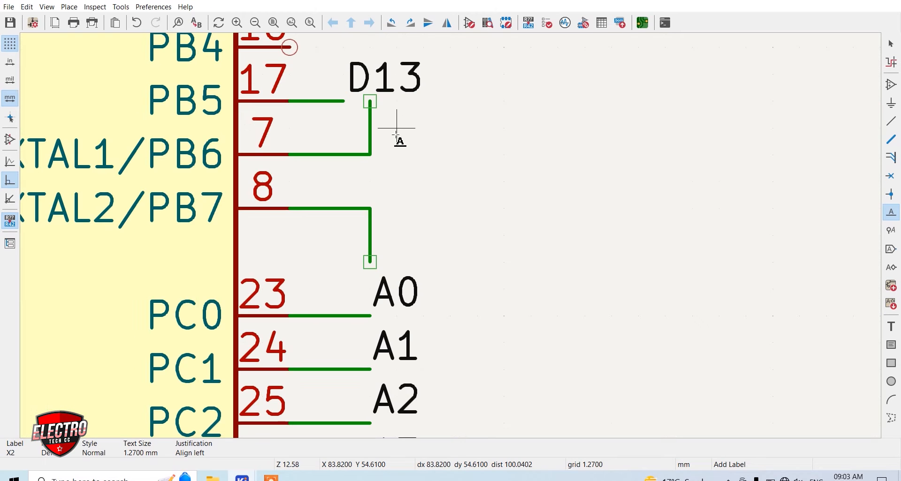
key("Delete")
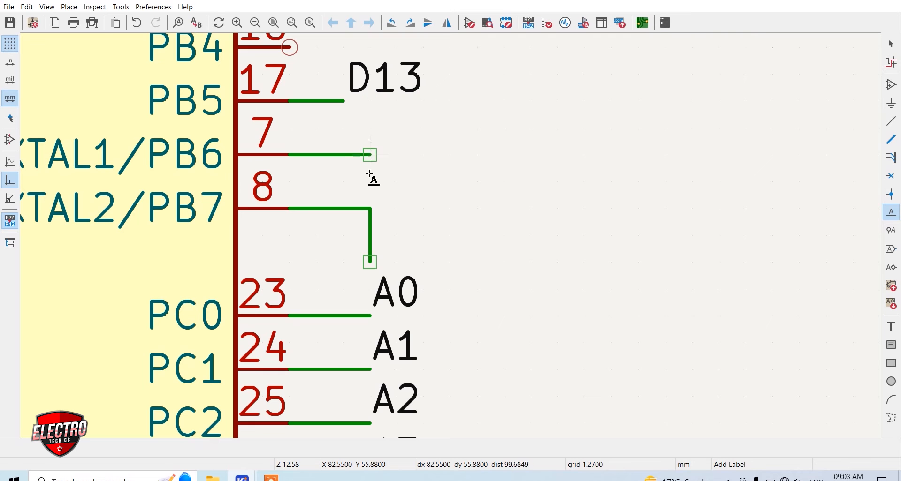
key("Delete")
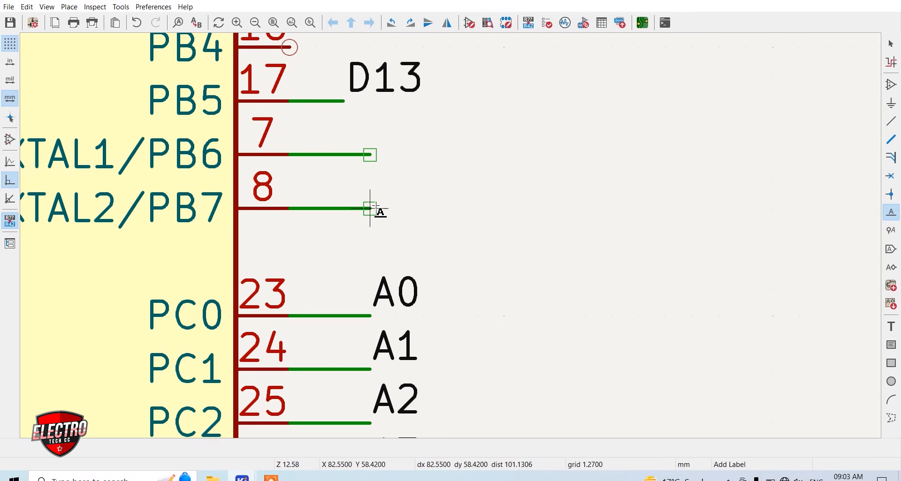
Label the PB6 pin 7 wire X1 and the PB7 pin 8 wire X2
left_click(370, 182)
key("Return")
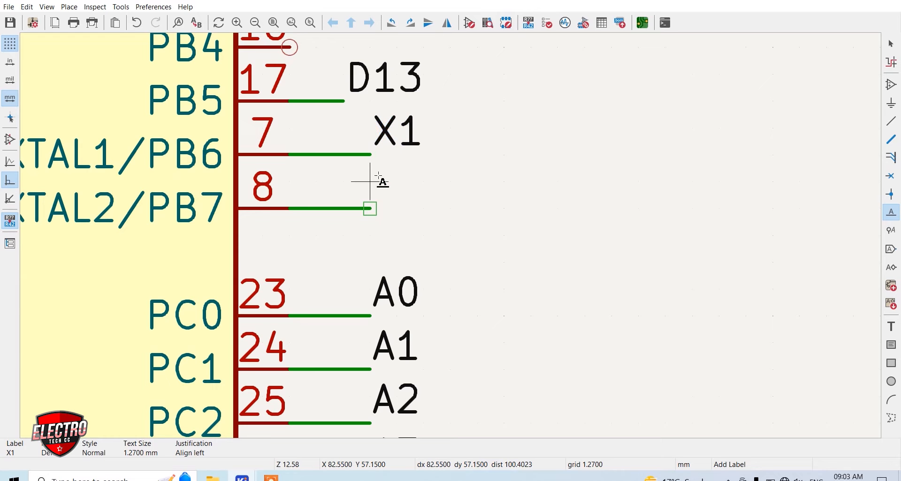
left_click(380, 179)
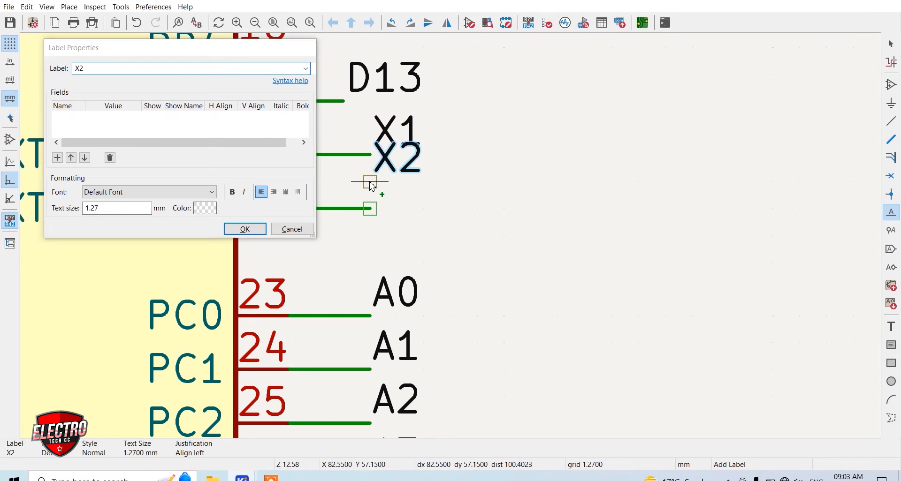
key("Return")
left_click(365, 216)
Add net labels D8 to D12 beside pins PB0 to PB4 and connect them with short wires
scroll(423, 214, "down", 2)
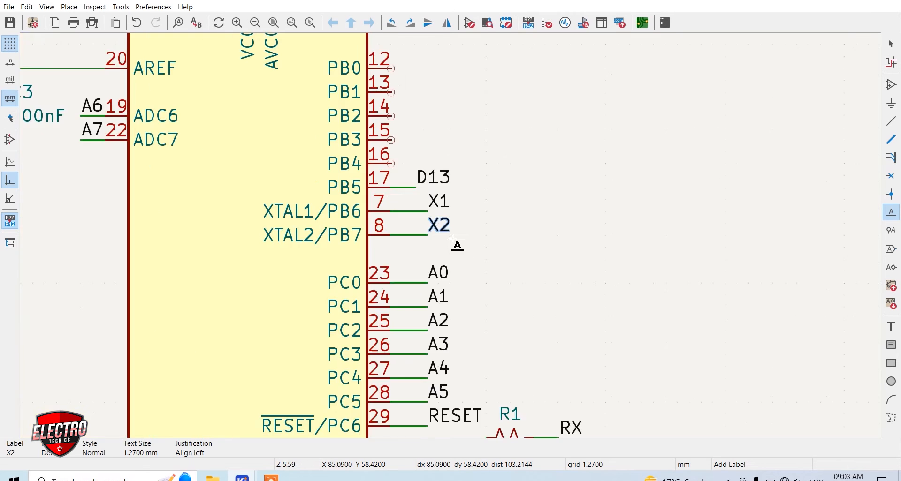
scroll(402, 188, "down", 1)
scroll(451, 204, "up", 2)
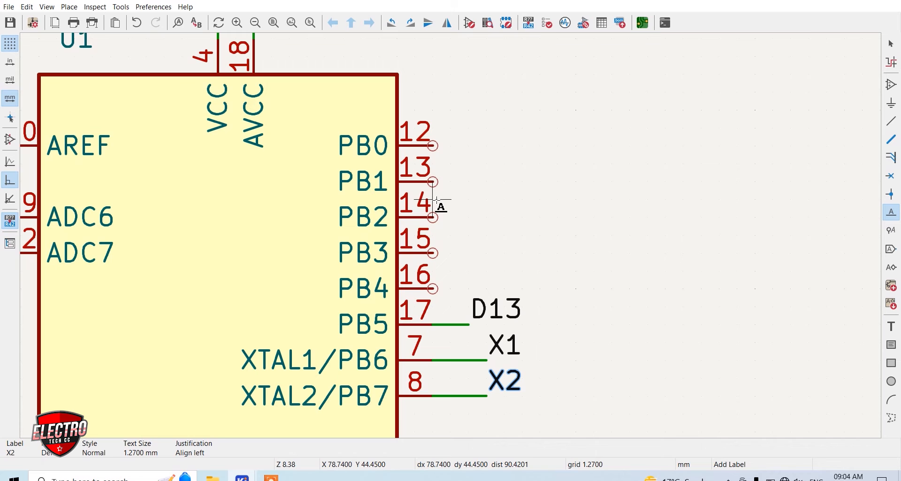
left_click(432, 145)
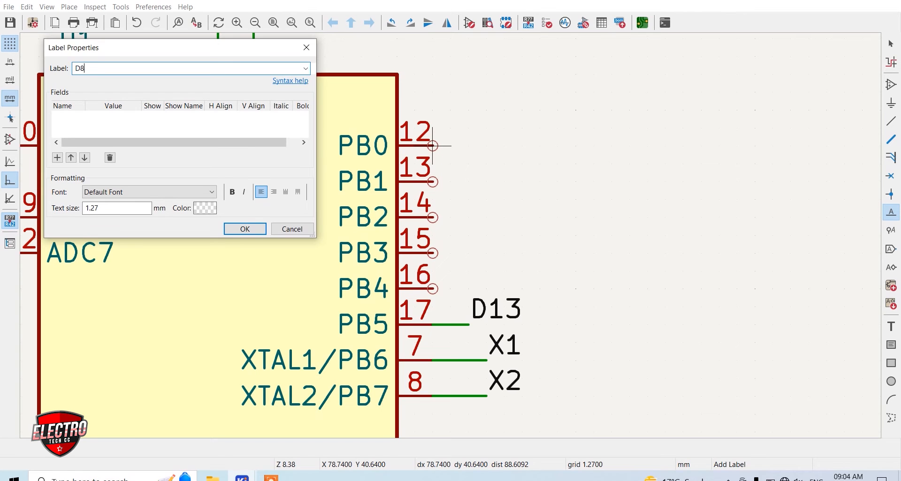
key("Return")
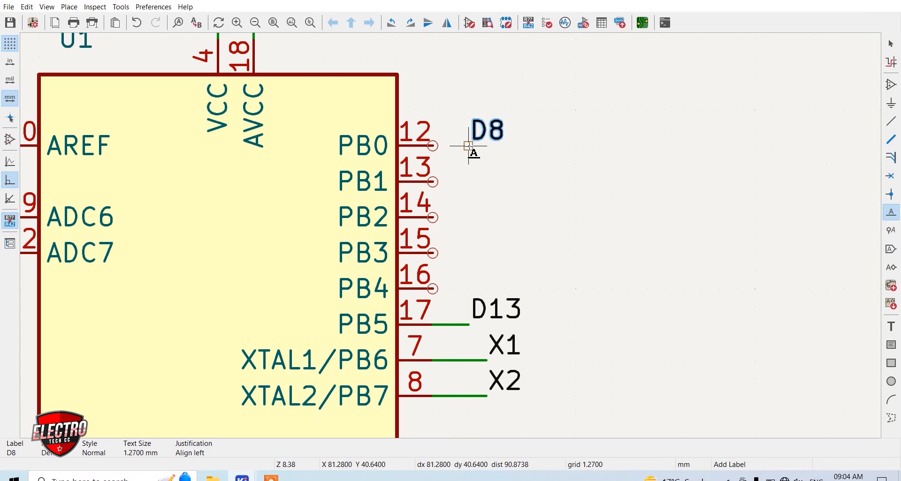
left_click(469, 146)
left_click(468, 182)
left_click(469, 217)
left_click(468, 253)
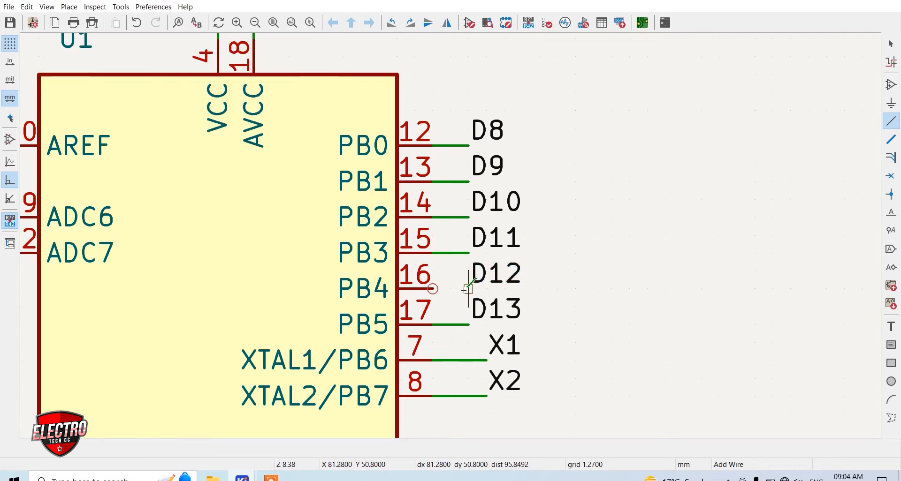
Add net labels D2, D3 and D4 beside pins PD2, PD3 and PD4 and wire each one to its pin
scroll(440, 217, "down", 4)
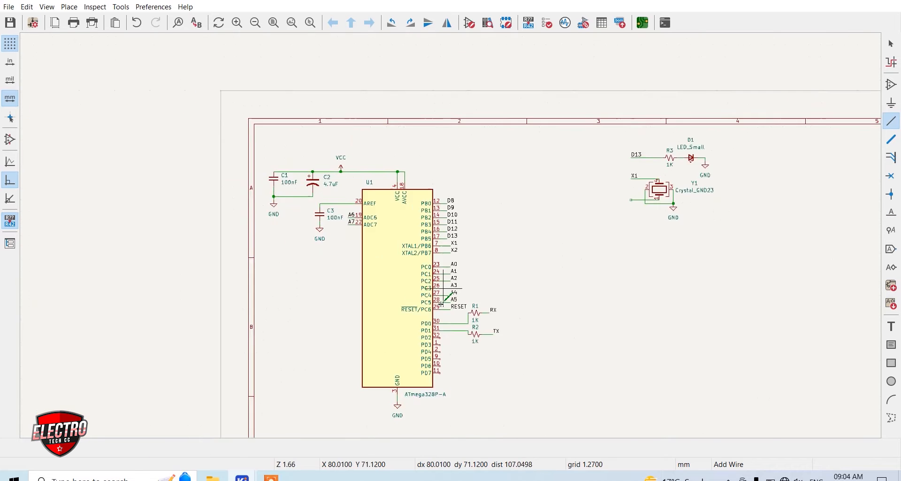
scroll(439, 389, "up", 3)
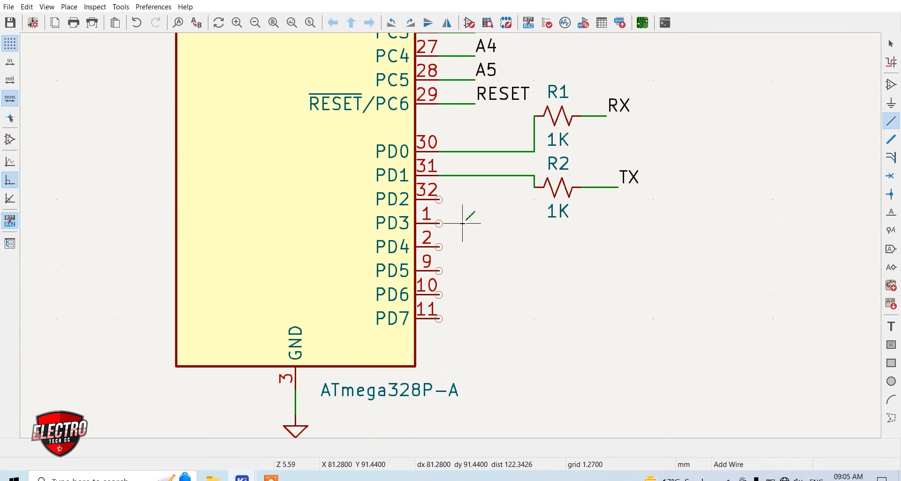
type("lD2")
key("Return")
left_click(463, 199)
scroll(473, 171, "up", 2)
key("w")
left_click(396, 235)
type("lD3lD4")
key("Return")
left_click(451, 343)
key("w")
left_click(396, 343)
Add net labels D5, D6 and D7 beside pins PD5, PD6 and PD7 and wire each one to its pin
type("lD56")
key("Return")
left_click(451, 235)
key("w")
left_click(397, 235)
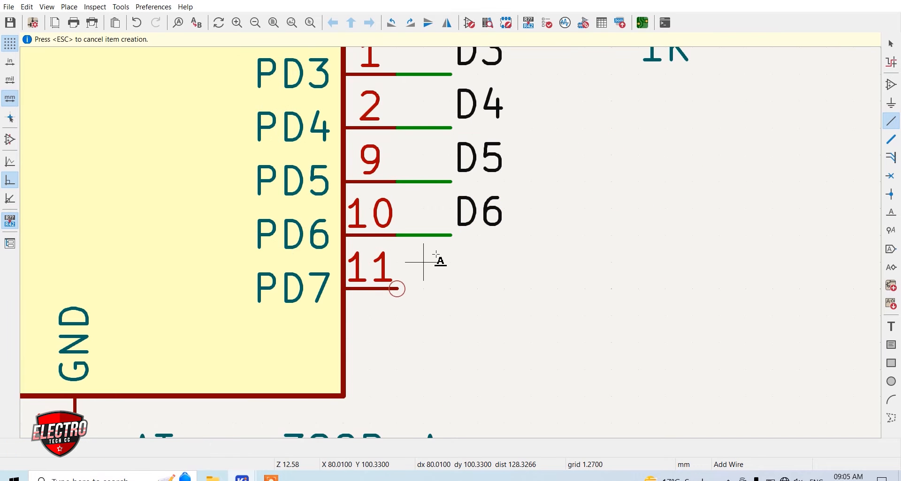
key("Return")
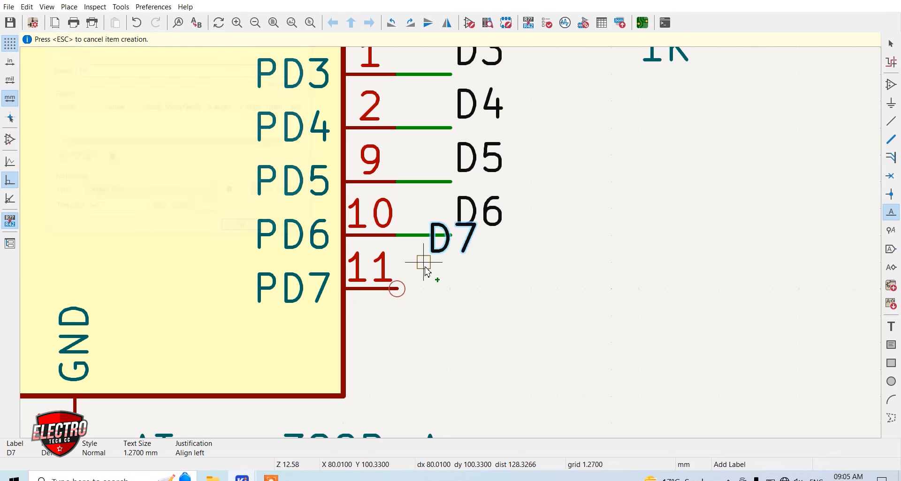
left_click(450, 289)
key("w")
left_click(397, 288)
Look over the labelled microcontroller pins and the separate LED and crystal circuits
scroll(467, 230, "down", 5)
scroll(454, 245, "down", 1)
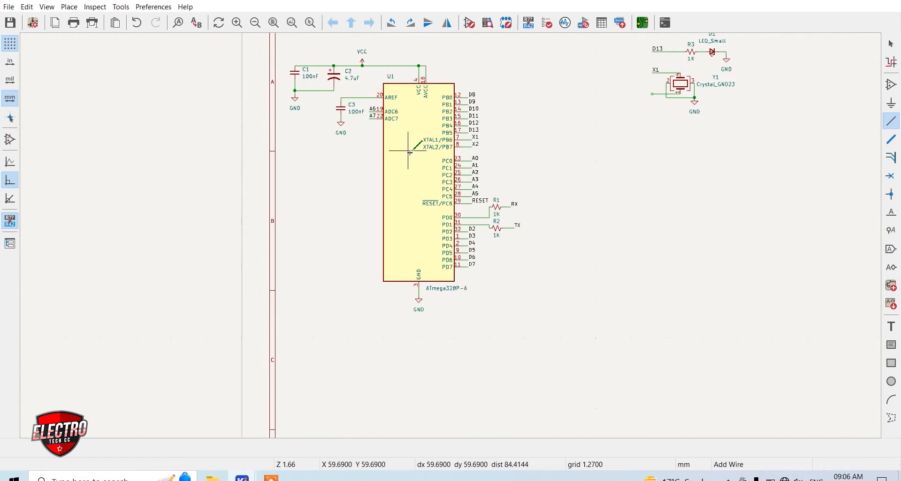
scroll(409, 154, "up", 1)
scroll(482, 317, "down", 1)
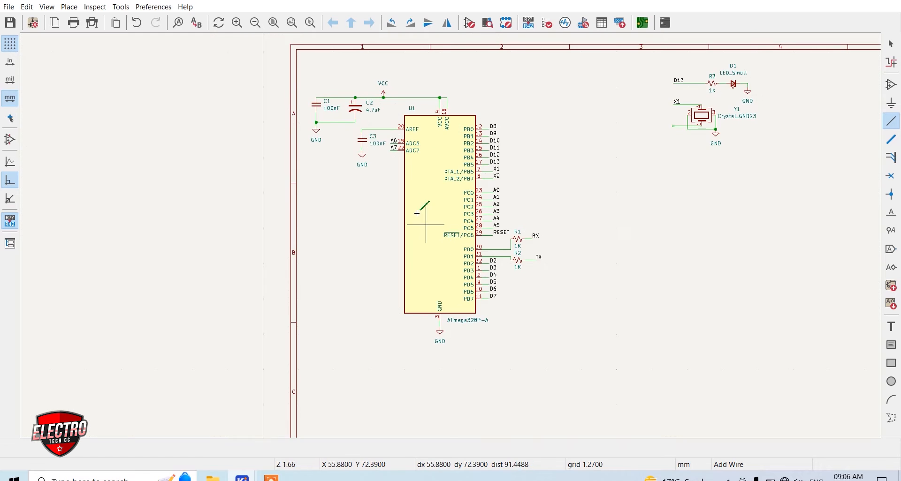
scroll(452, 237, "up", 1)
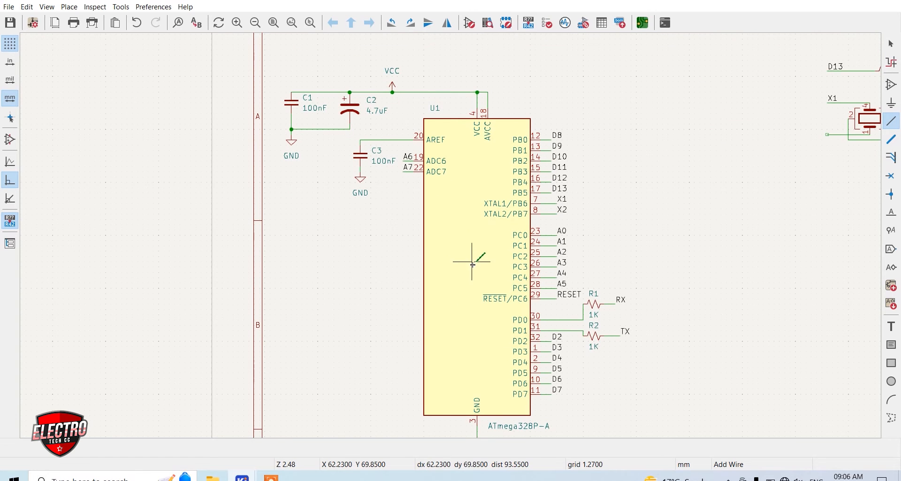
scroll(465, 253, "down", 1)
scroll(448, 260, "up", 1)
scroll(452, 239, "down", 3)
scroll(463, 237, "up", 1)
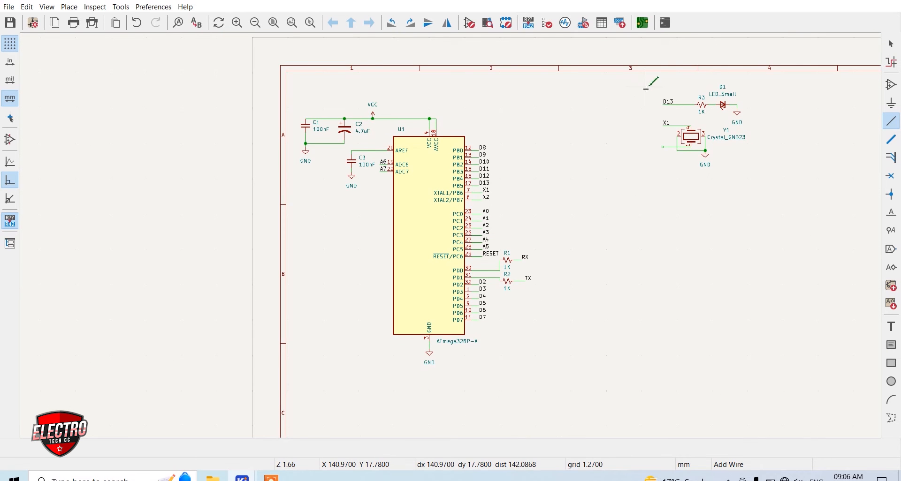
Move the R3 and D1 LED circuit together with the Y1 crystal circuit closer to the microcontroller's upper pins
key("Escape")
left_click_drag(655, 83, 764, 187)
left_click_drag(709, 143, 567, 161)
left_click(654, 177)
Duplicate crystal Y1's X1 label onto the wire from pin 1 and rename the copy X2
scroll(443, 238, "up", 5)
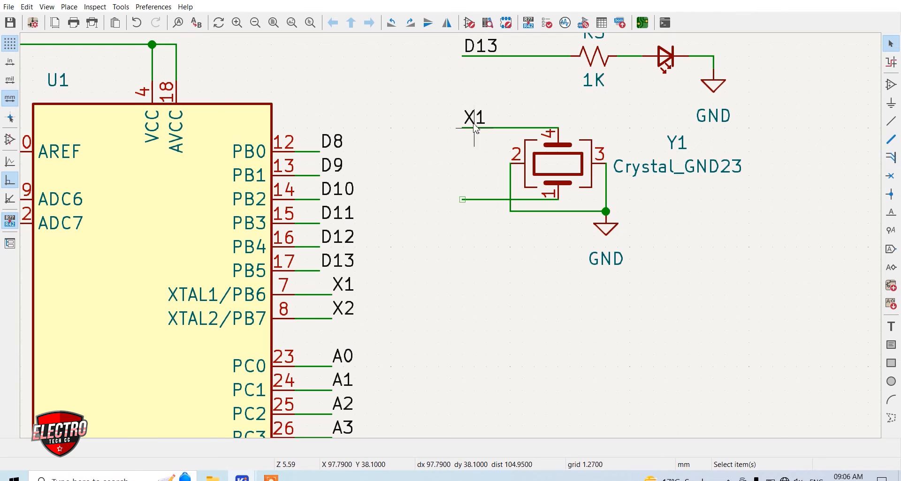
key("ctrl+d")
left_click(474, 198)
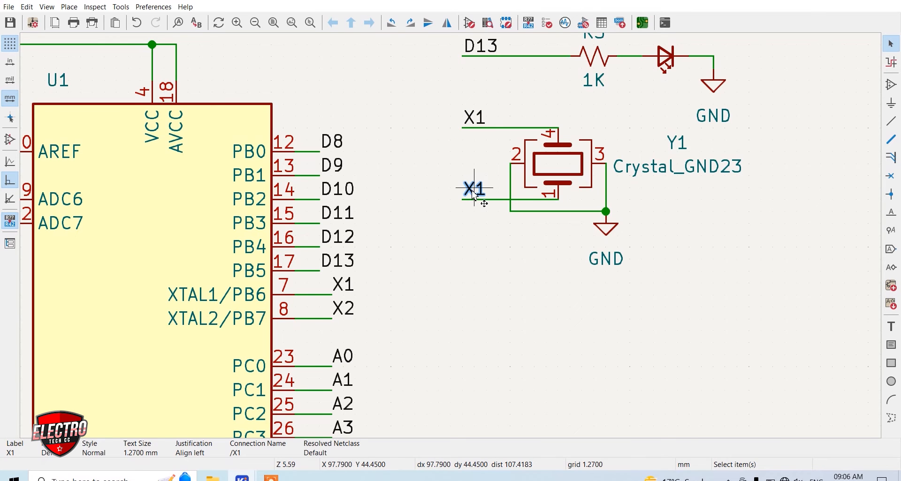
double_click(475, 195)
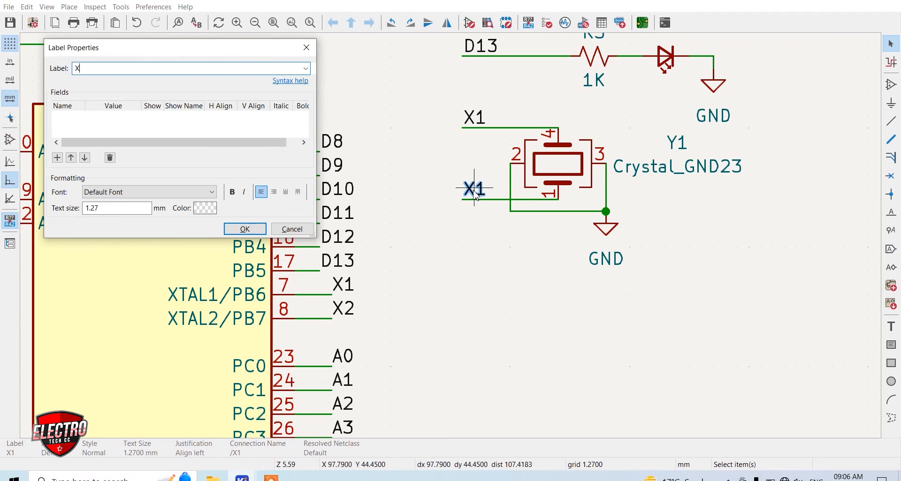
type("X2")
key("Return")
left_click(476, 235)
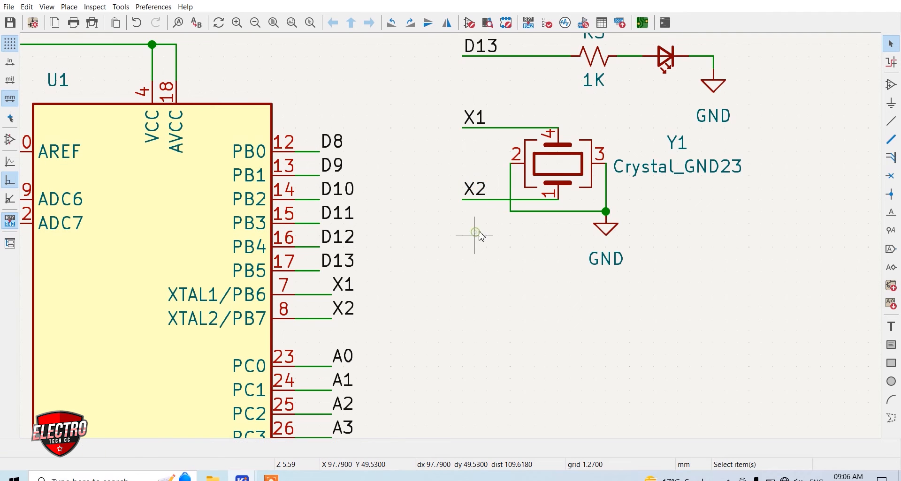
Check the whole schematic sheet and its free area beside the finished circuits
scroll(474, 235, "down", 3)
scroll(467, 275, "down", 1)
scroll(394, 324, "up", 1)
scroll(454, 211, "down", 1)
scroll(440, 197, "up", 1)
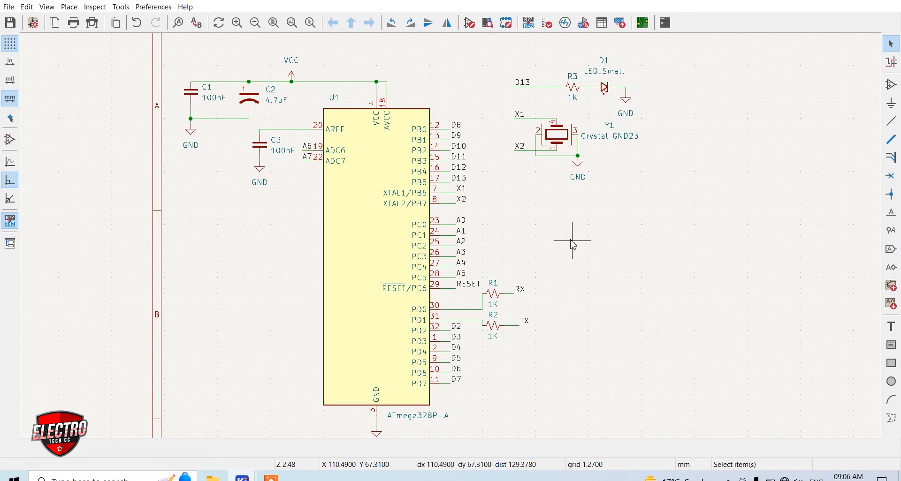
scroll(446, 233, "down", 3)
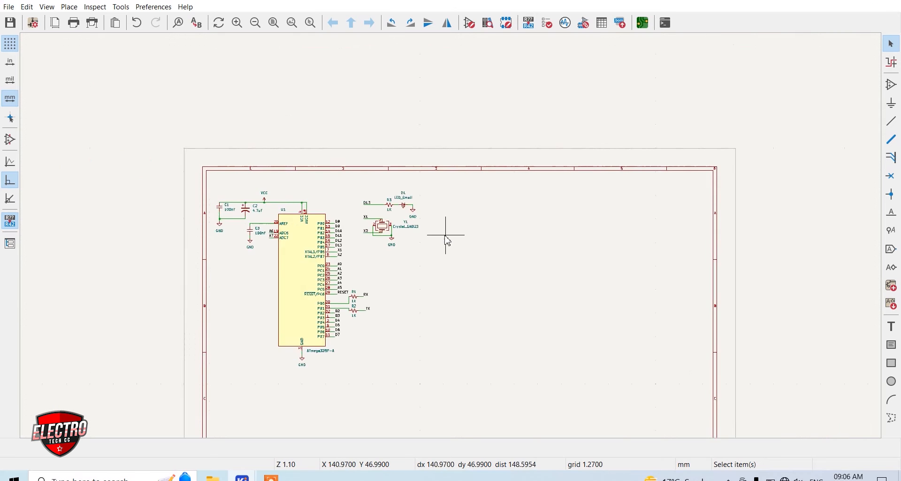
scroll(455, 240, "up", 2)
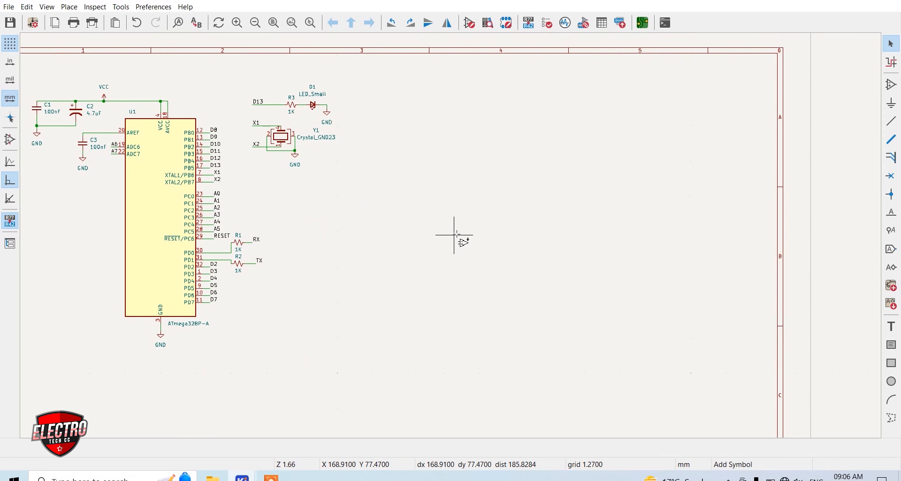
Add a Conn_01x15_Pin connector with the value P1 to the free area beside the LED and crystal circuits
left_click(455, 234)
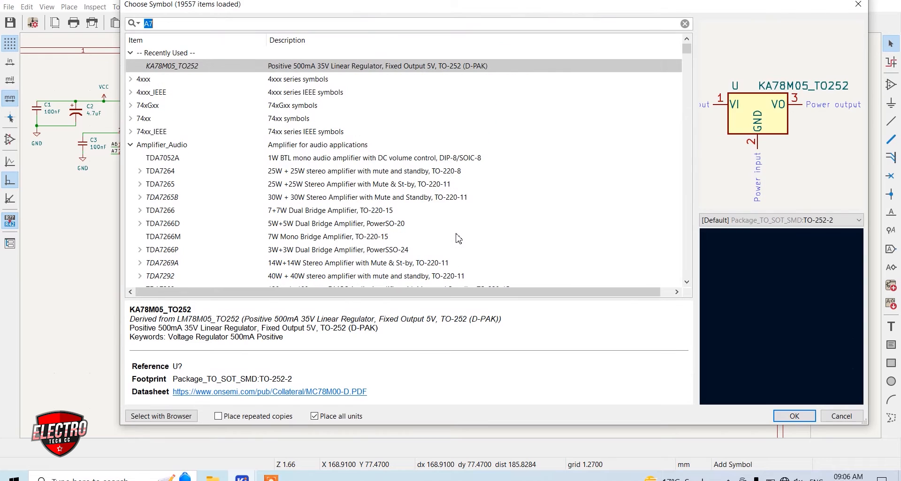
type("CONN")
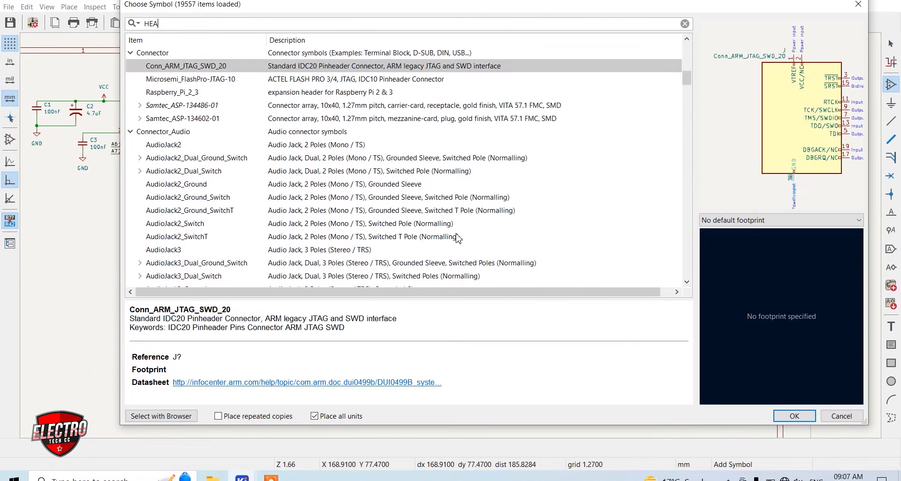
key("BackSpace")
key("BackSpace")
key("BackSpace")
key("BackSpace")
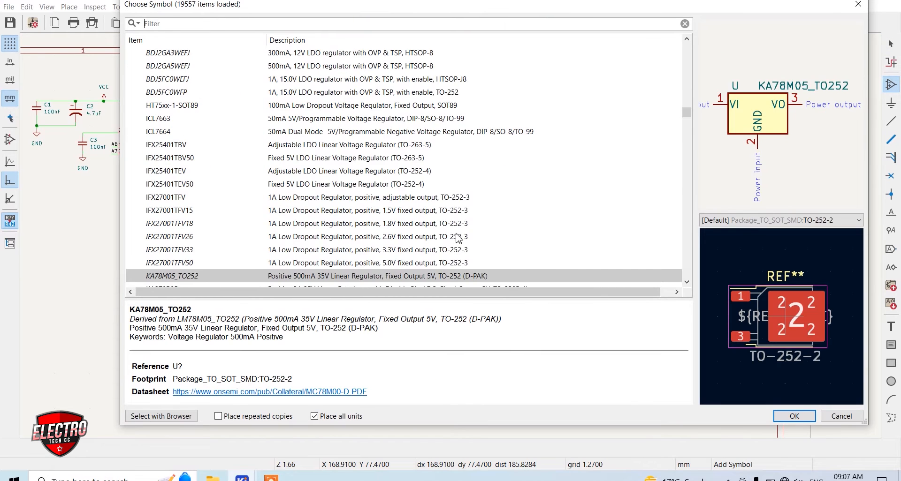
type("CONN")
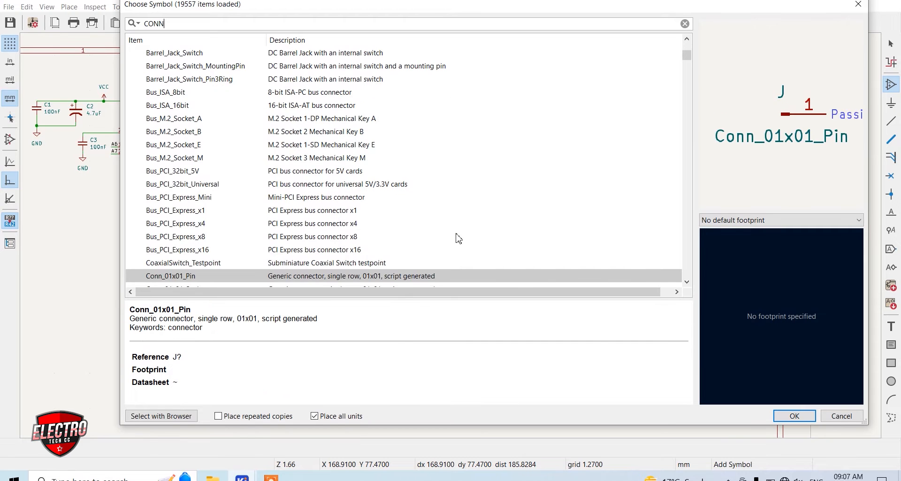
scroll(417, 253, "down", 12)
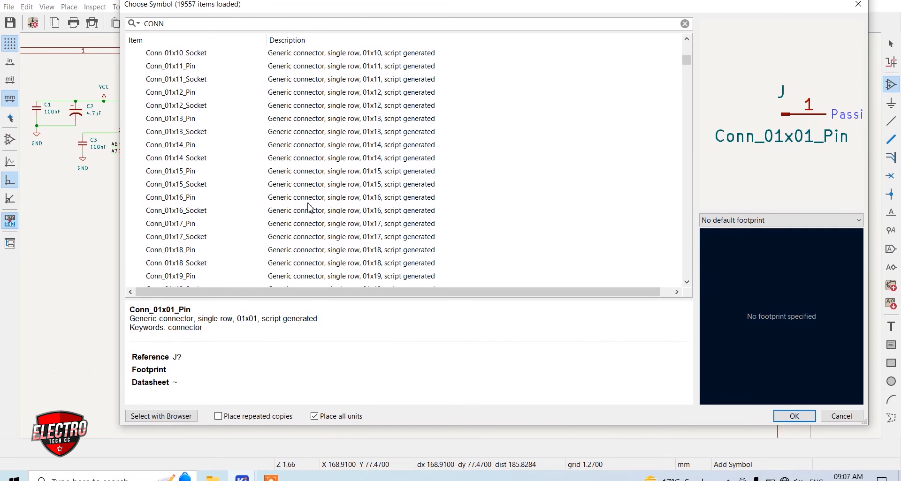
left_click(191, 172)
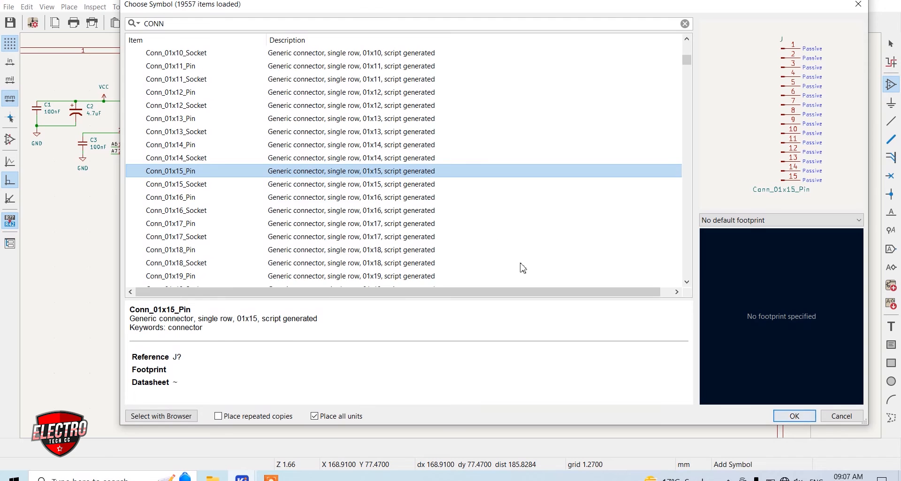
left_click(794, 416)
scroll(432, 104, "up", 5)
left_click(425, 221)
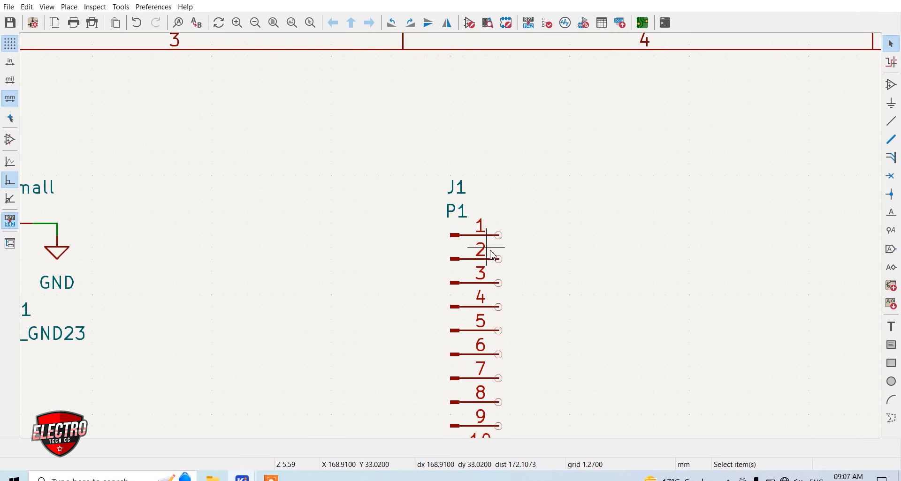
Mirror the 15-pin connector P1 horizontally and shift it slightly up and to the right
scroll(424, 221, "down", 2)
right_click(404, 103)
left_click(422, 210)
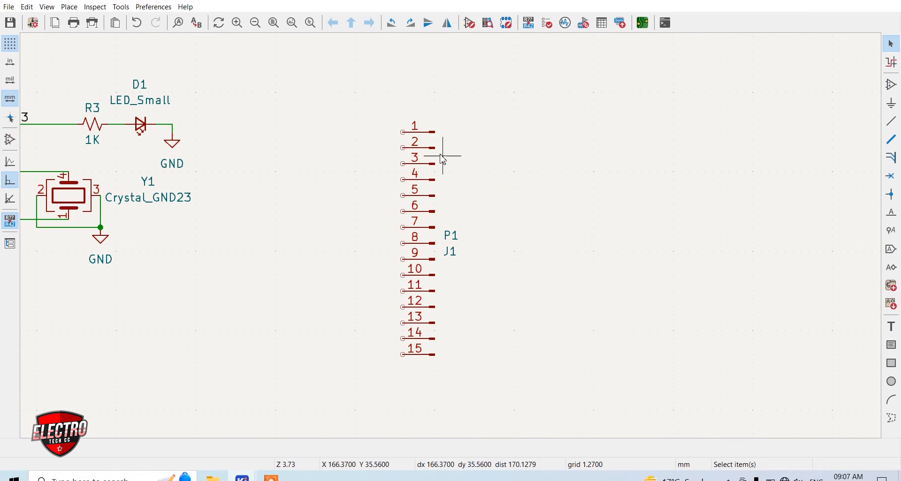
left_click_drag(434, 239, 457, 215)
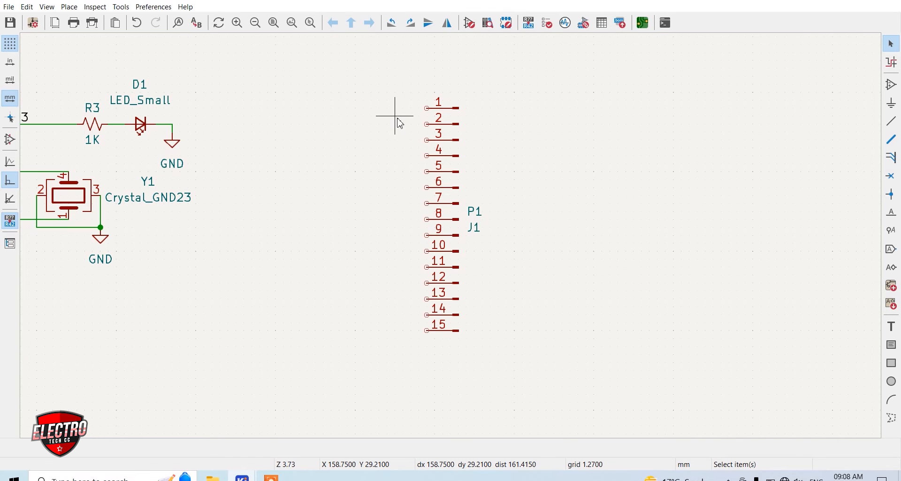
Duplicate the TX label beside pin 1 of connector P1 and wire it to that pin
scroll(438, 137, "down", 4)
scroll(388, 252, "up", 4)
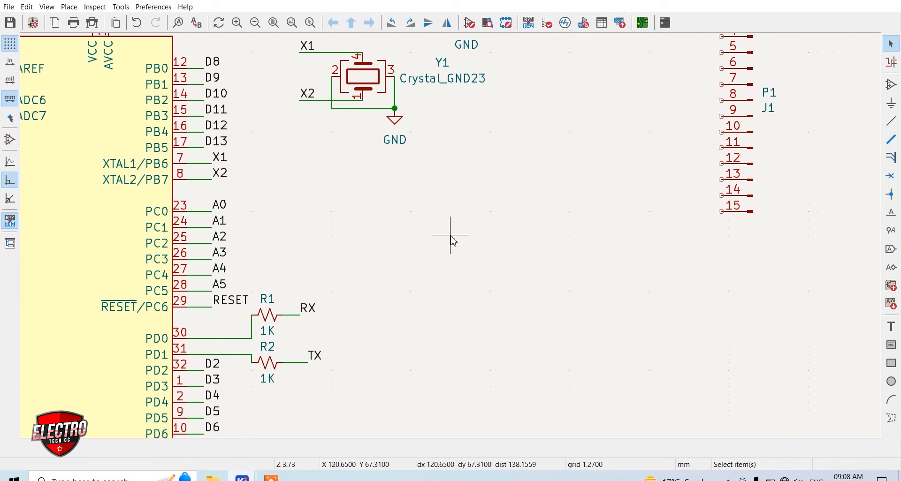
left_click(308, 308)
left_click(321, 364)
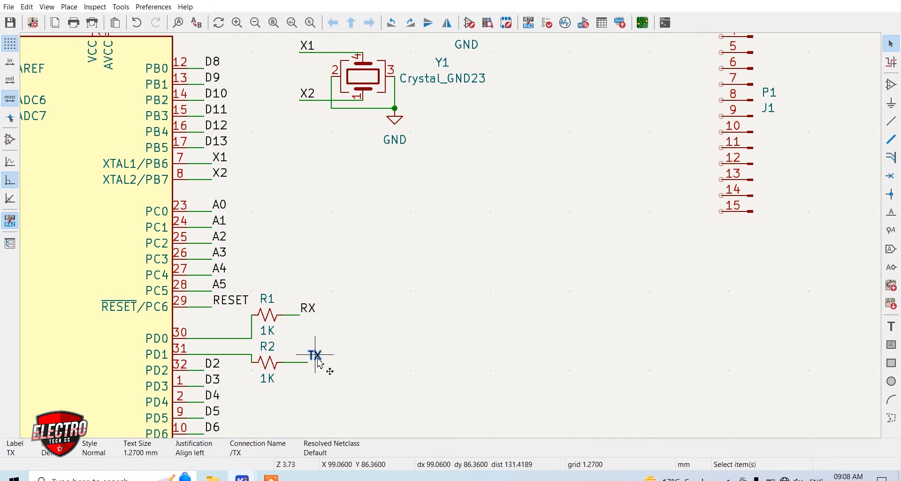
key("ctrl+d")
scroll(451, 238, "down", 3)
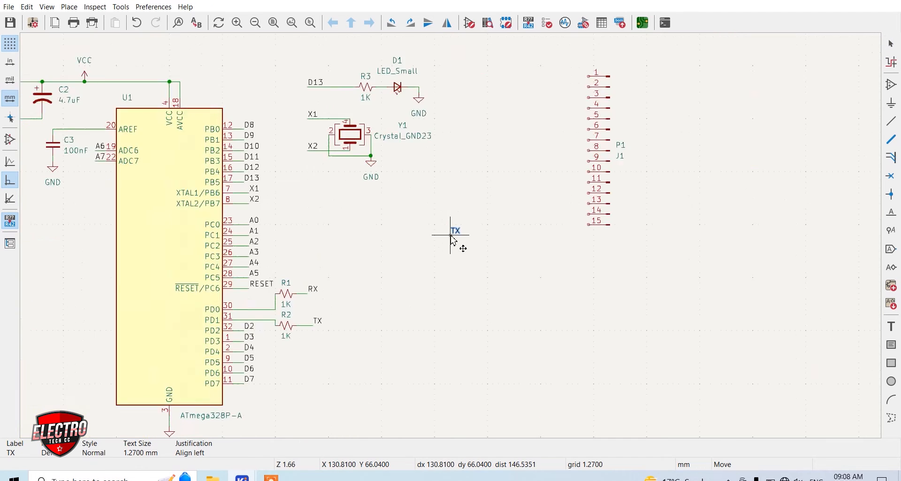
scroll(451, 238, "up", 6)
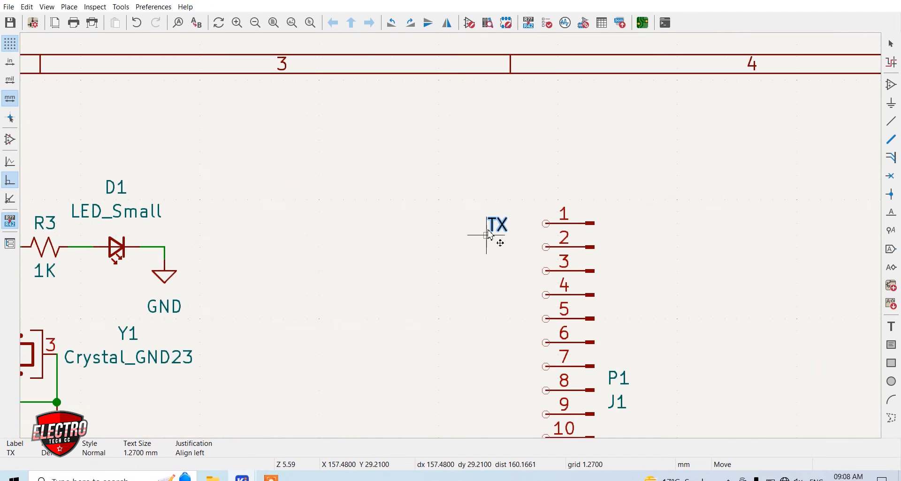
left_click(458, 236)
key("Escape")
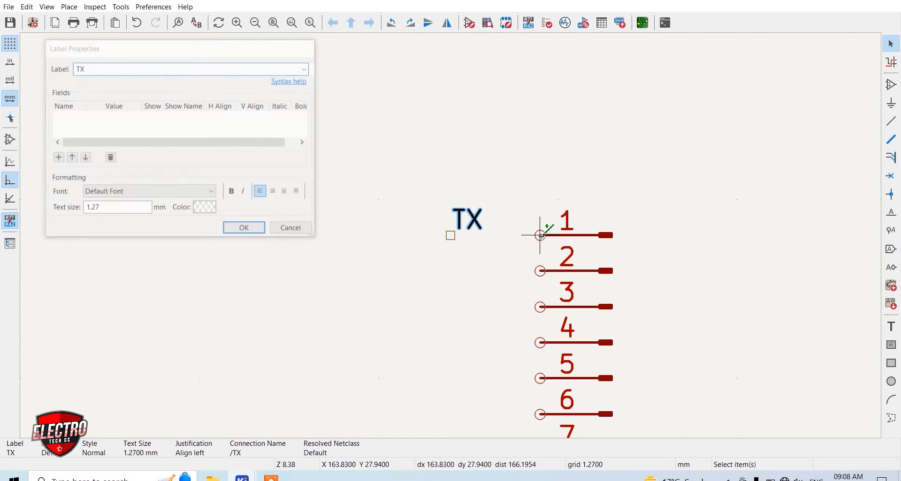
left_click(541, 236)
left_click(450, 236)
Duplicate the RX label under TX and wire it to connector pin 2
scroll(466, 268, "down", 3)
scroll(331, 332, "down", 2)
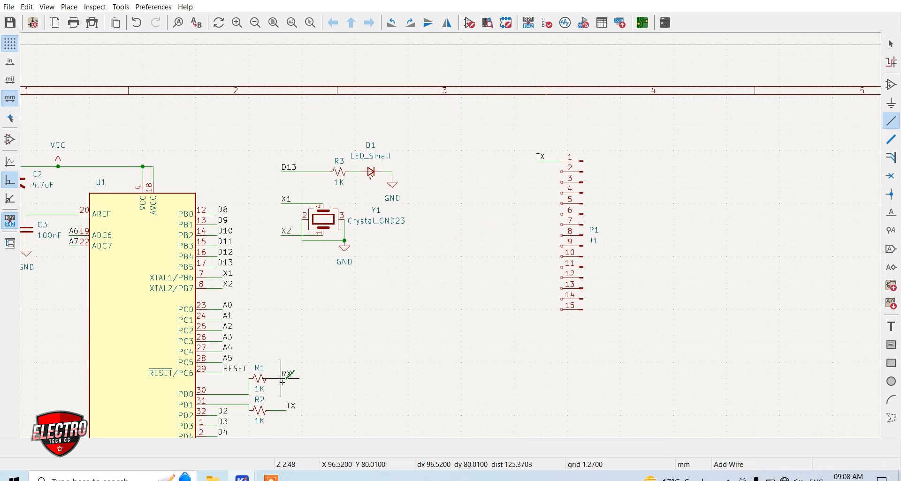
key("m")
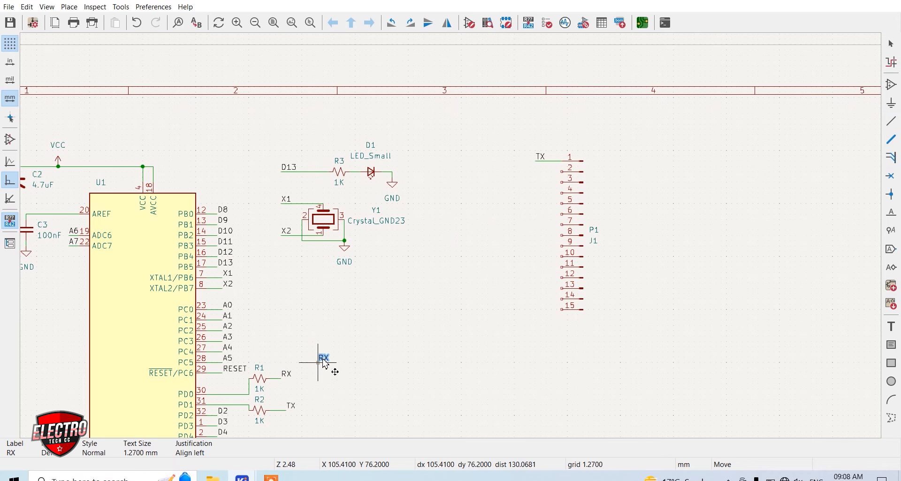
scroll(469, 230, "up", 5)
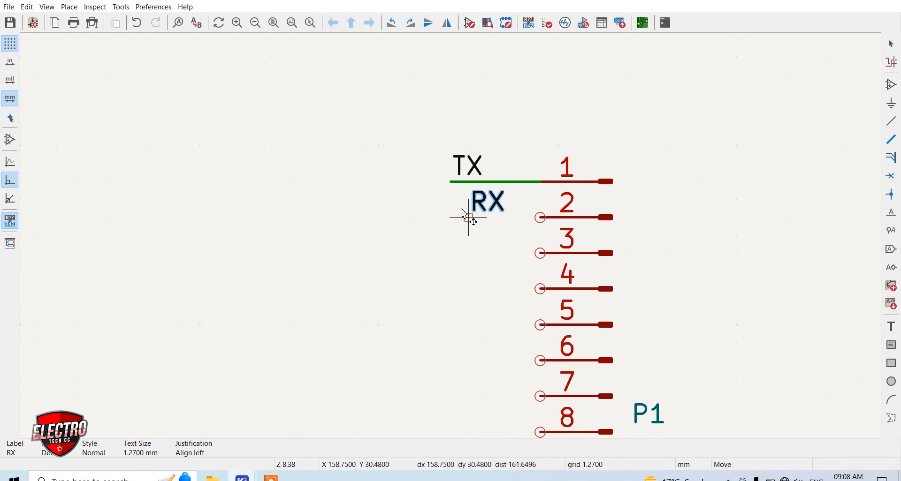
left_click(452, 218)
key("w")
left_click(539, 217)
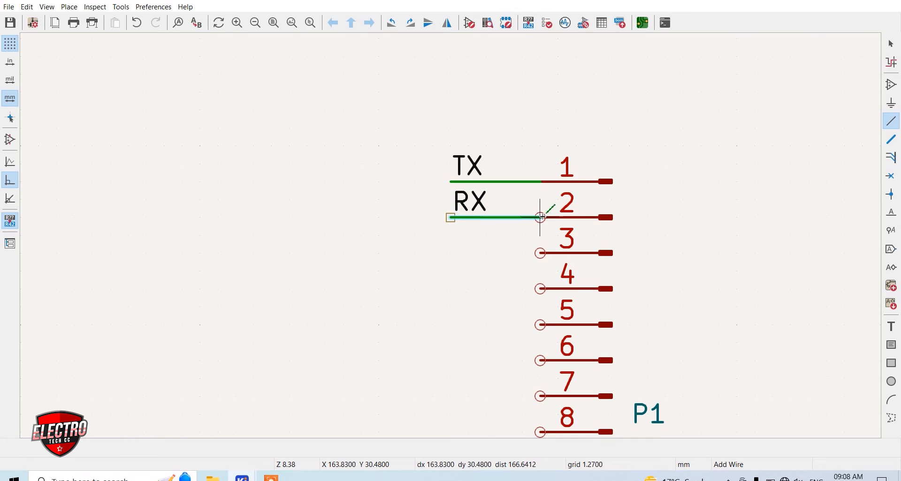
Duplicate the RESET label under RX and wire it to connector pin 3
scroll(463, 235, "down", 5)
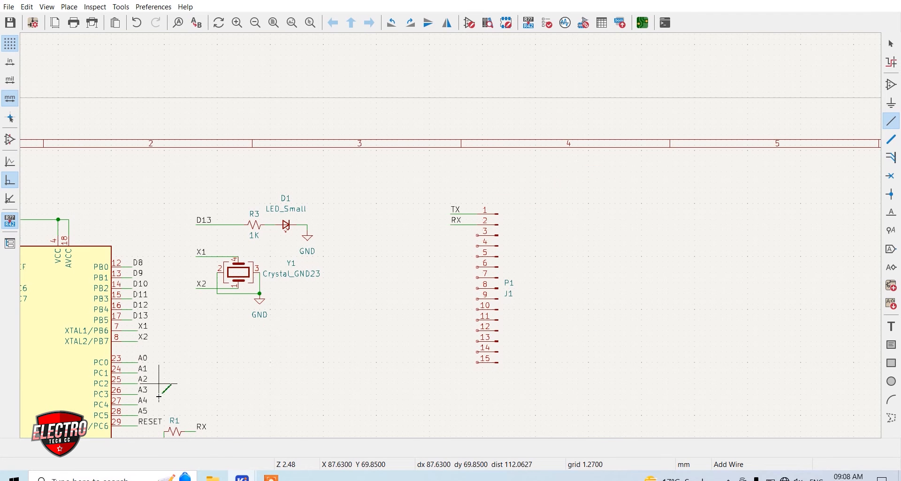
key("m")
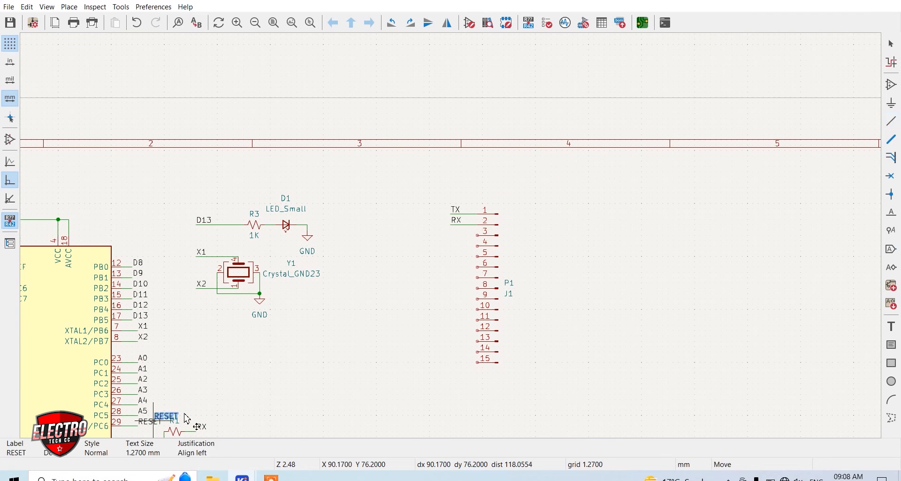
scroll(437, 248, "up", 3)
scroll(449, 218, "up", 2)
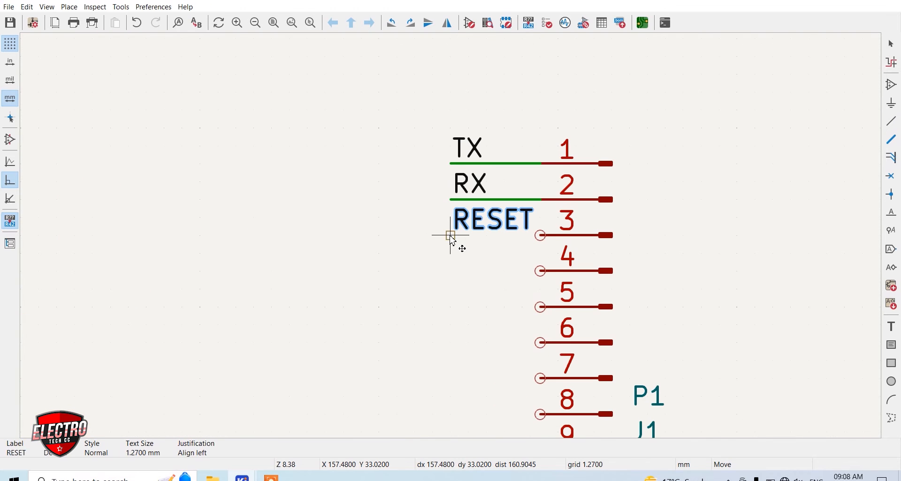
left_click(450, 235)
left_click(450, 235)
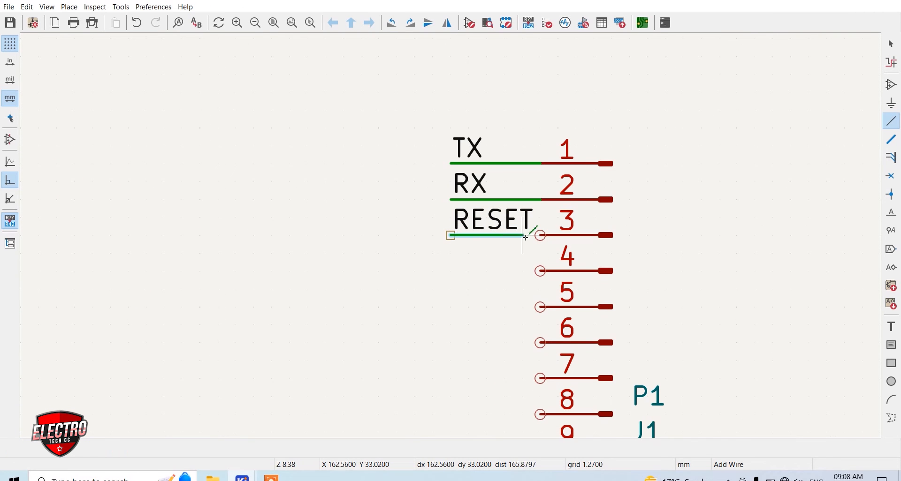
left_click(539, 236)
Duplicate the crystal's GND symbol beside the connector and wire it to pin 4
scroll(482, 266, "down", 1)
scroll(450, 235, "down", 1)
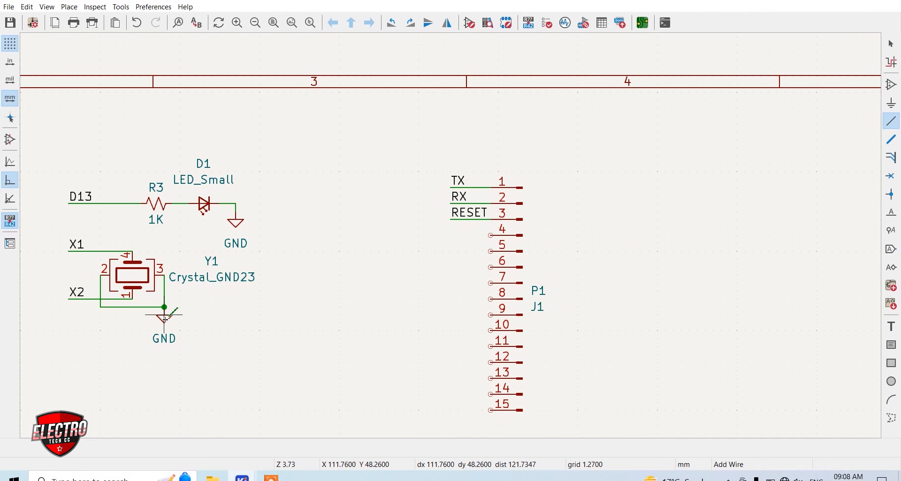
key("ctrl+d")
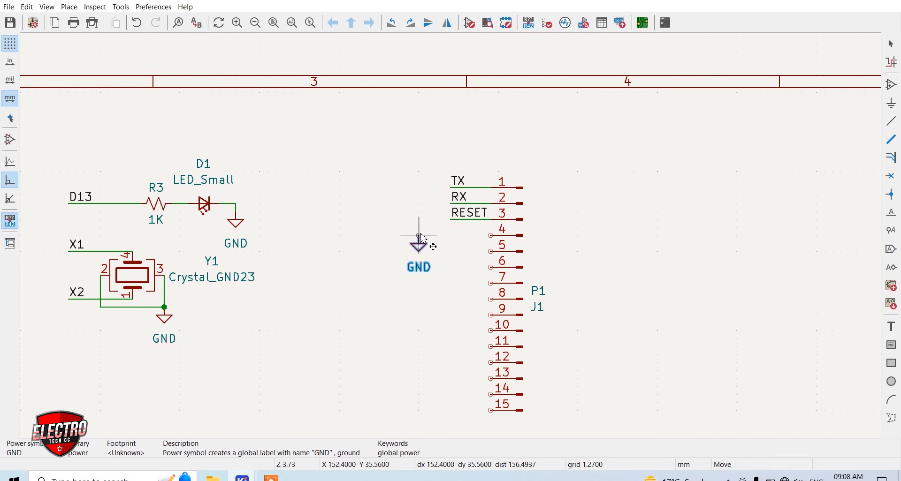
left_click(392, 246)
key("w")
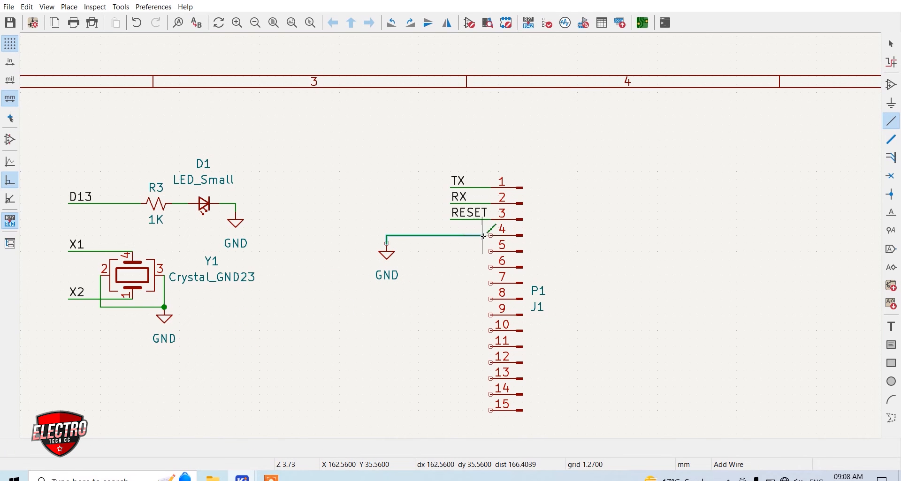
left_click(490, 235)
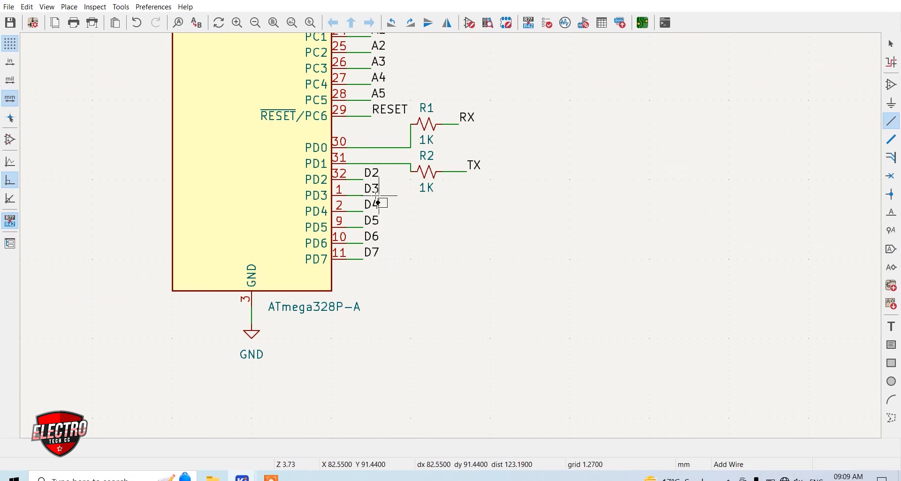
key("Escape")
Copy the microcontroller's D2 to D7 labels beside connector pins 5 to 10 and wire each label to its pin
left_click_drag(411, 272, 364, 172)
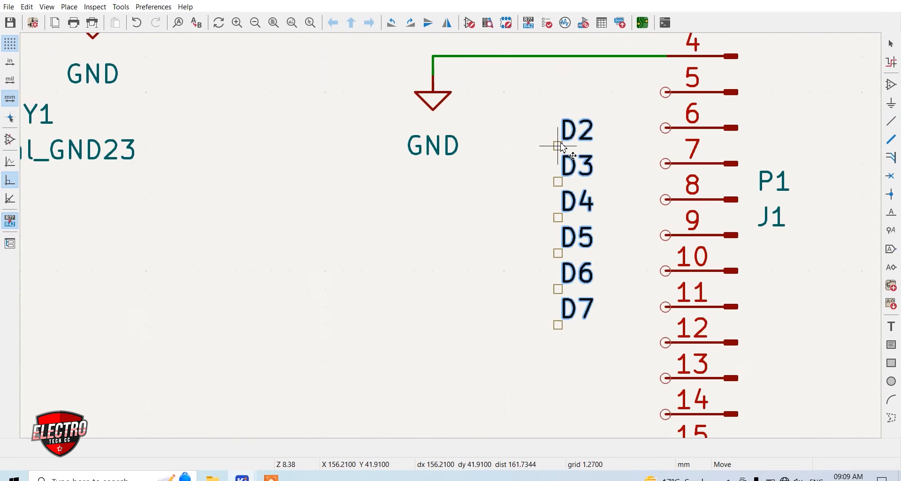
scroll(451, 256, "down", 1)
left_click(451, 256)
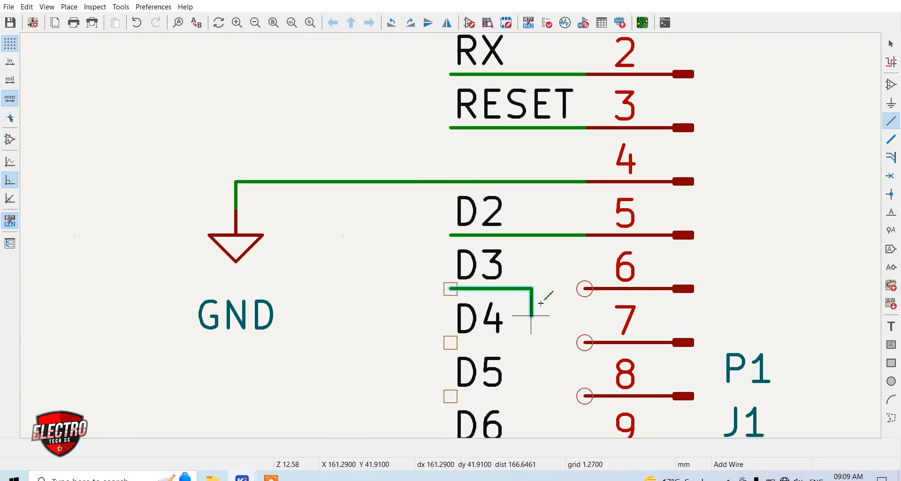
left_click(586, 289)
left_click(449, 343)
left_click(587, 342)
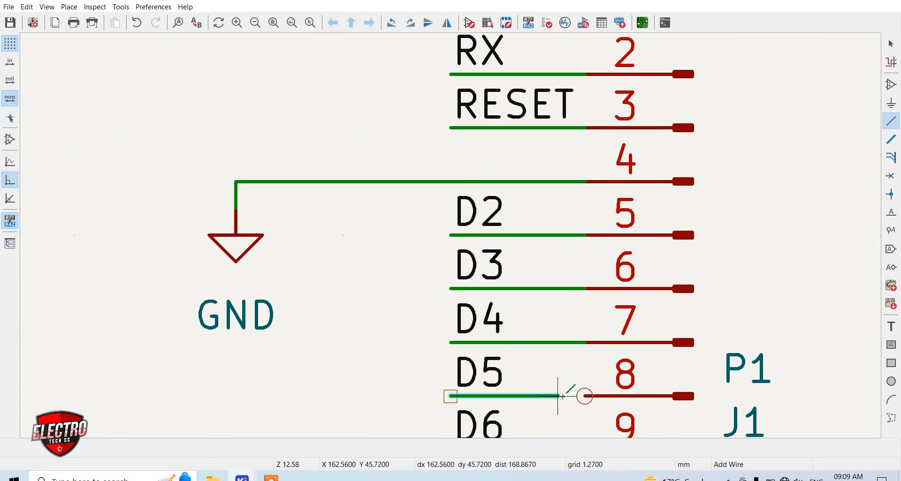
Copy the D8 to D12 labels beside connector pins 11 to 15 and wire each label to its pin
key("ctrl+v")
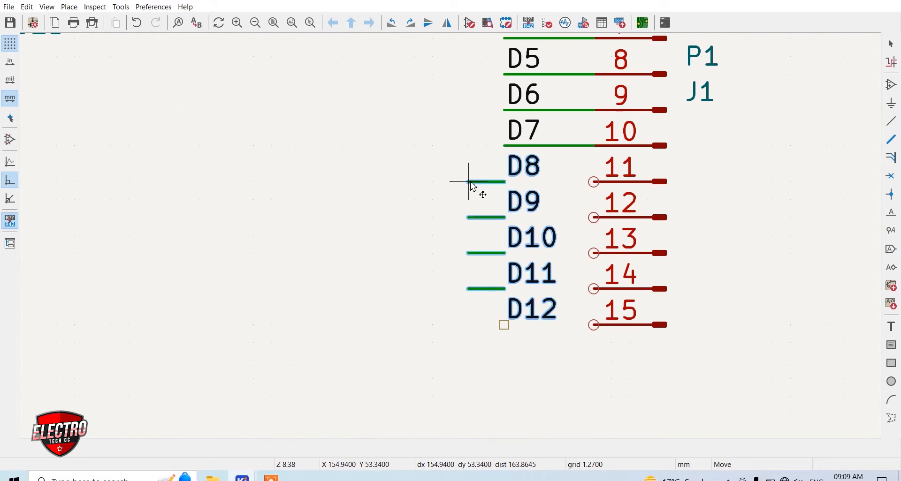
left_click(470, 182)
left_click_drag(489, 319, 452, 165)
key("Delete")
key("w")
left_click(594, 182)
left_click(504, 217)
left_click(594, 218)
left_click(505, 254)
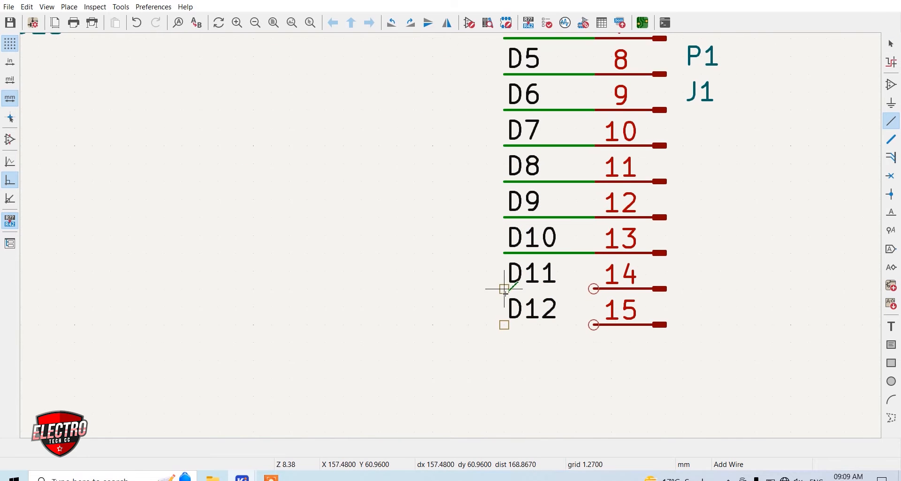
left_click(504, 325)
left_click(593, 325)
scroll(469, 230, "down", 4)
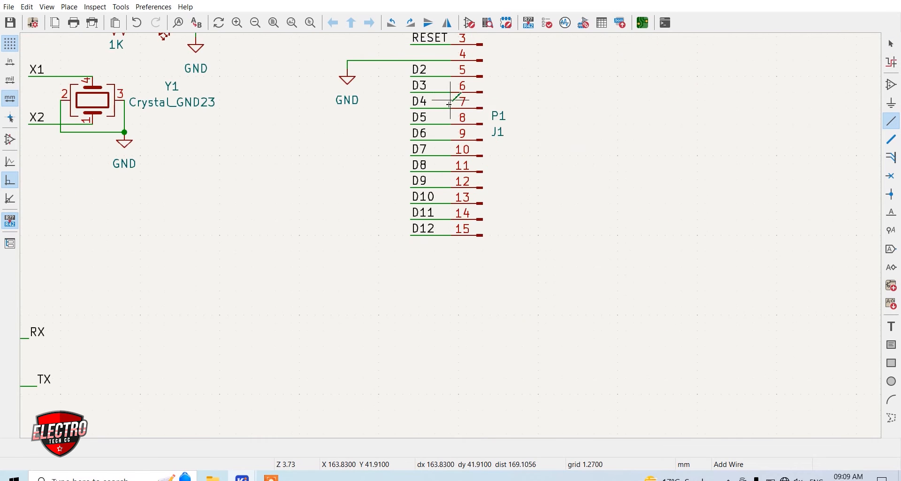
scroll(453, 238, "down", 1)
scroll(453, 238, "up", 1)
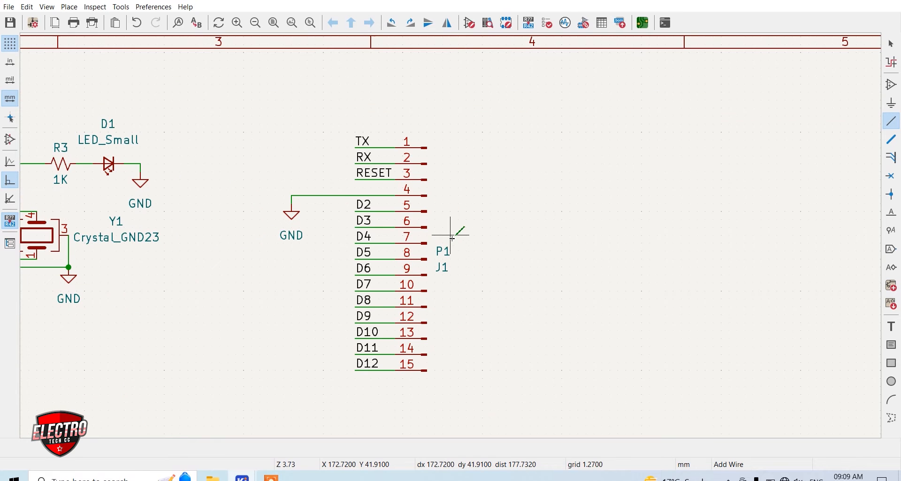
key("Escape")
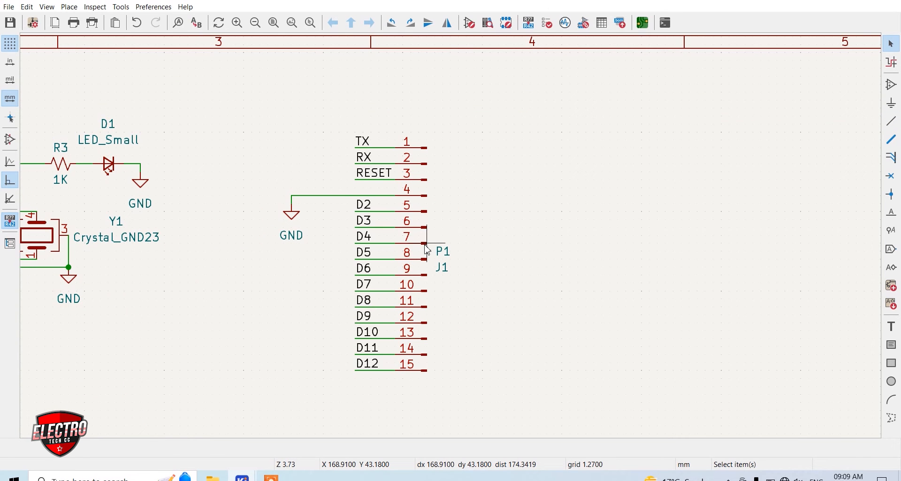
Duplicate the 15-pin connector to the right of the first one and mirror the copy horizontally
left_click(425, 245)
key("ctrl+d")
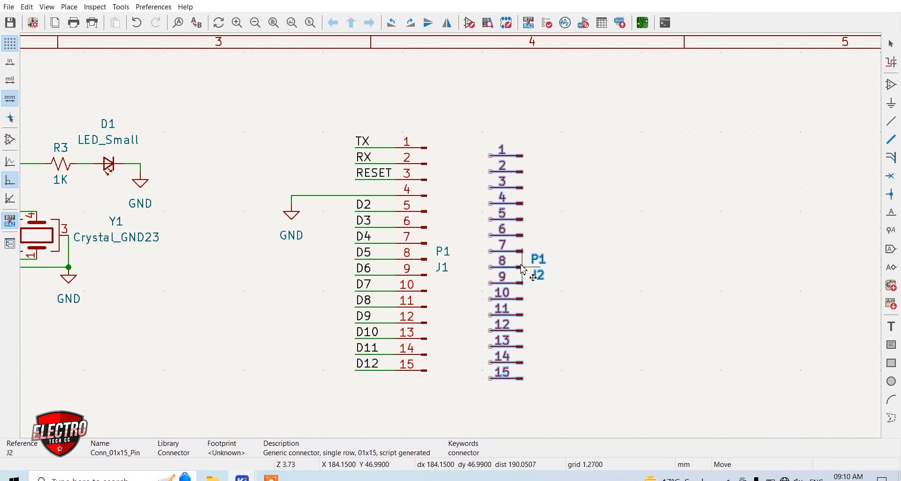
left_click(520, 258)
right_click(514, 237)
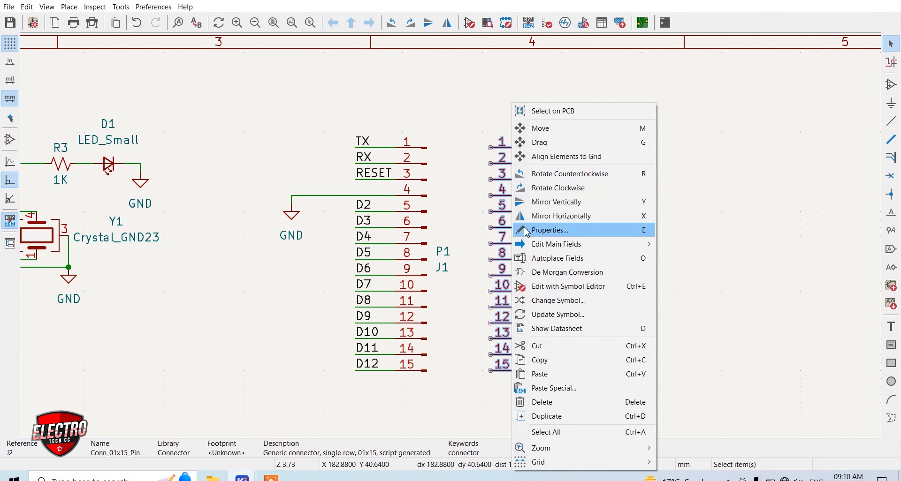
left_click(538, 218)
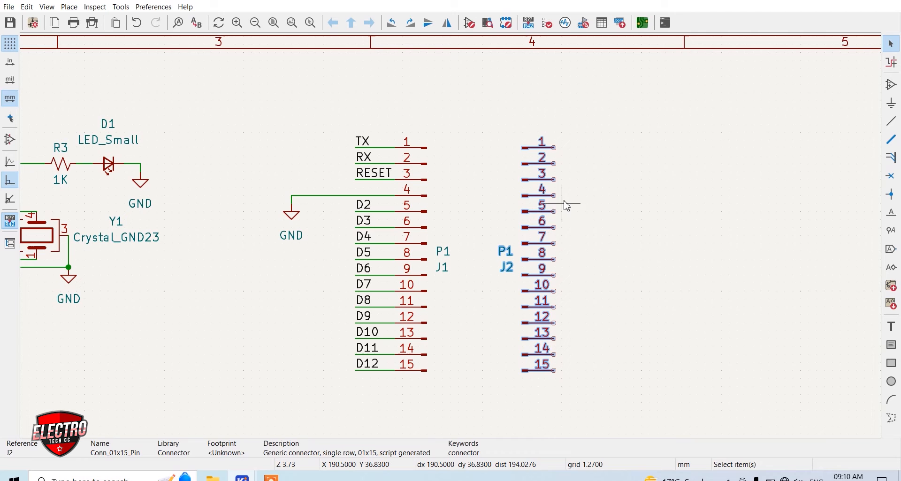
Set the value of the mirrored second connector to P2
left_click(595, 226)
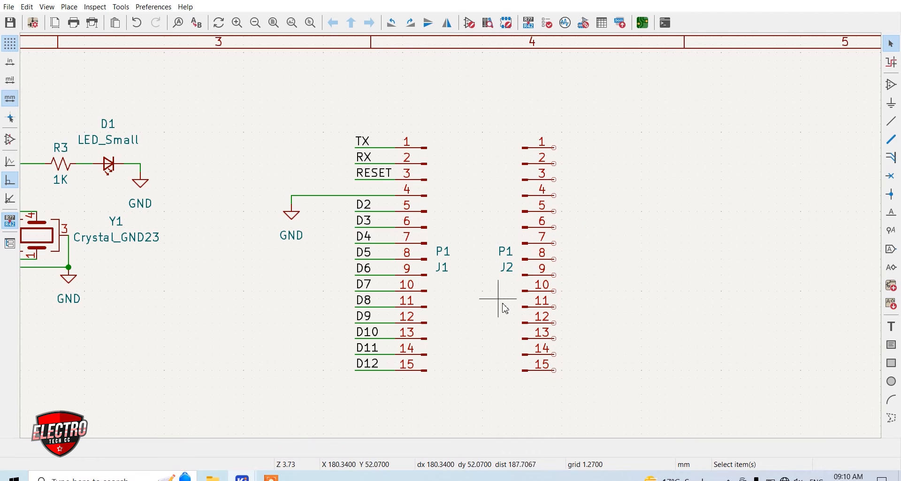
left_click(508, 255)
double_click(509, 256)
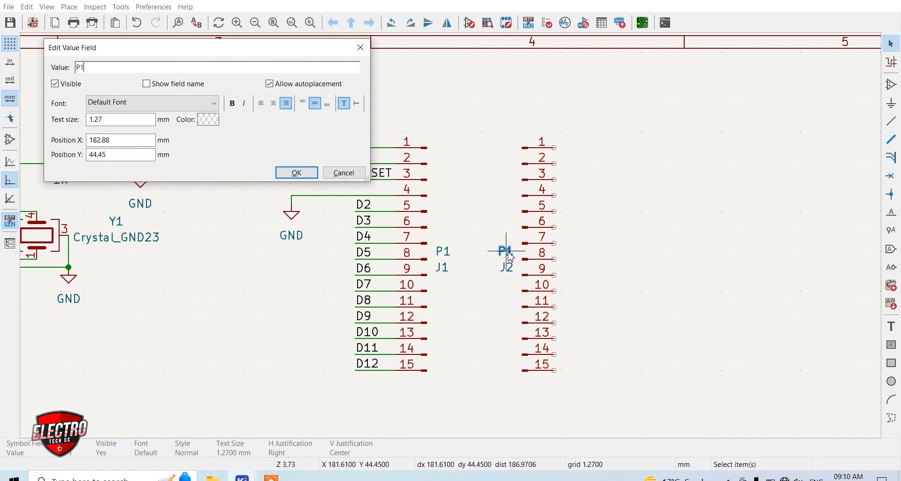
type("P2")
key("Return")
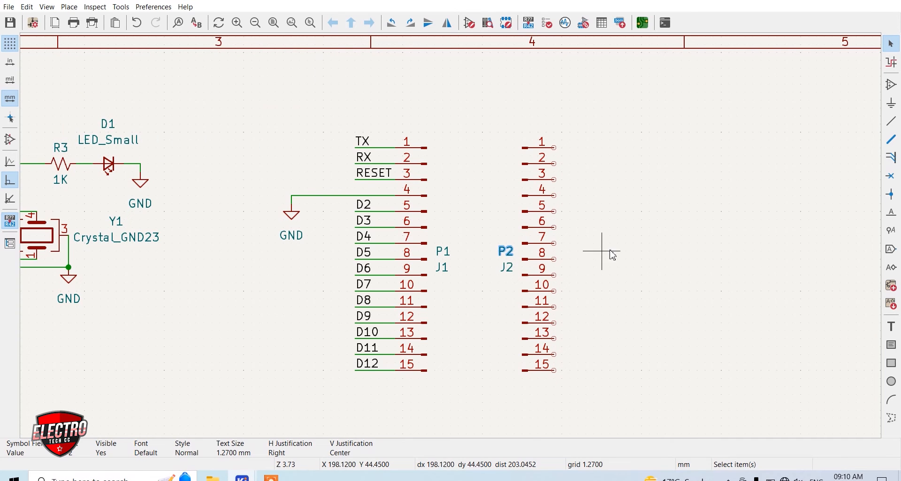
left_click(629, 233)
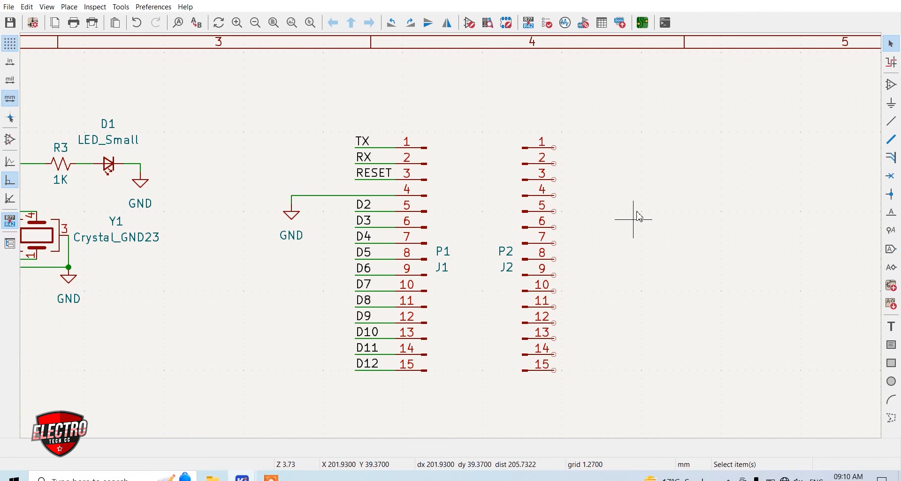
Place a copy of the TX label beside pin 1 of connector P2, wire it to the pin and rename it VIN
left_click(365, 143)
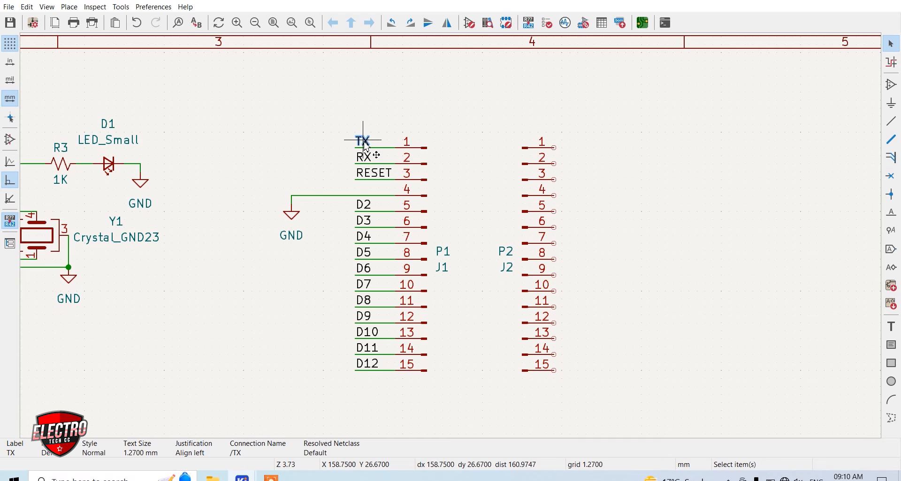
key("m")
scroll(610, 155, "up", 3)
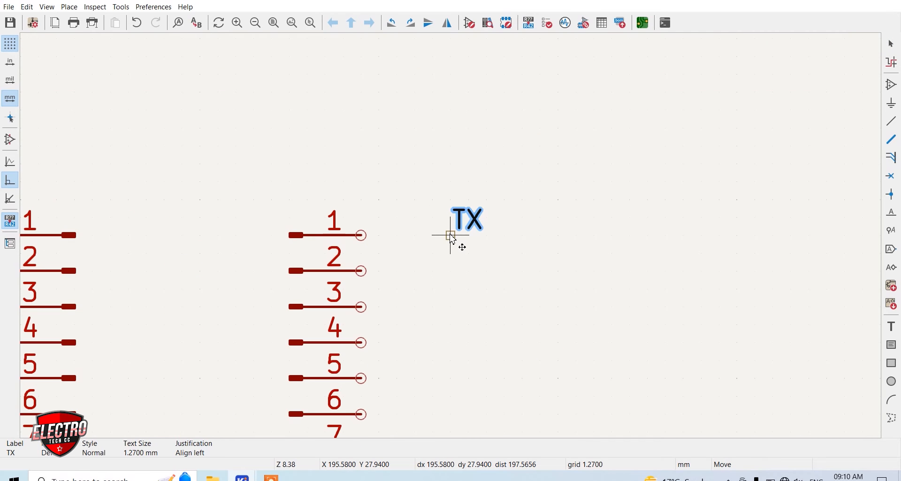
left_click(451, 236)
key("w")
left_click(360, 235)
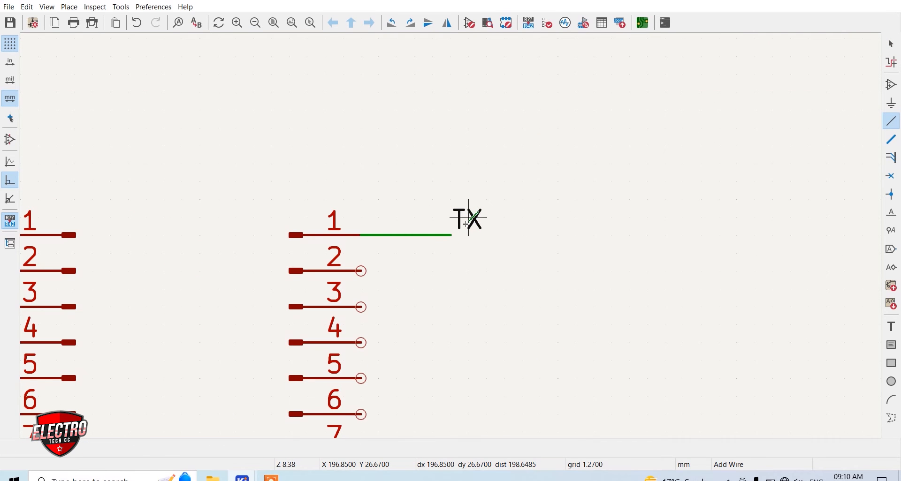
double_click(471, 220)
type("VIN")
key("Return")
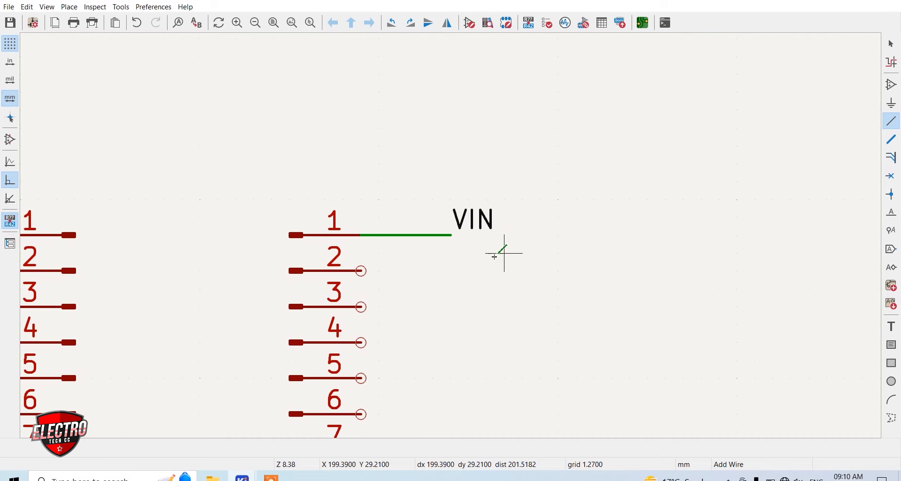
Wire copies of the GND symbol, RESET label and VCC symbol to pins 2, 3 and 4 of connector P2
scroll(362, 246, "down", 2)
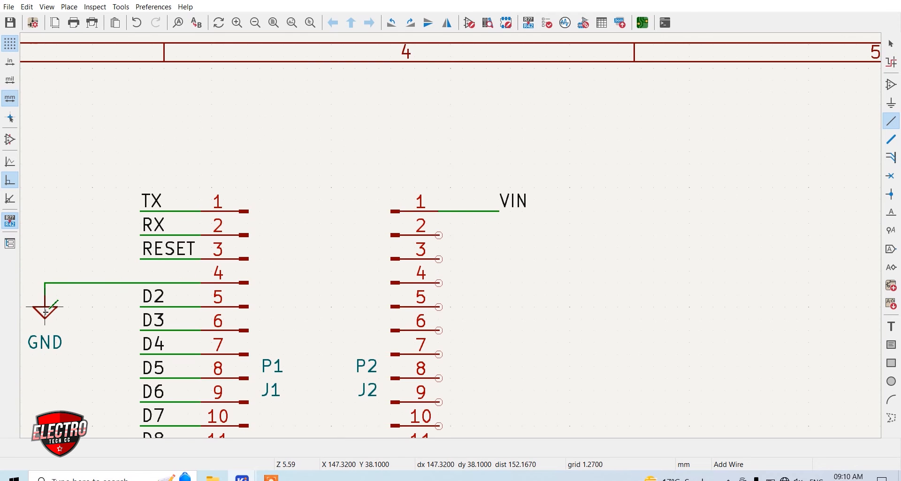
key("ctrl+d")
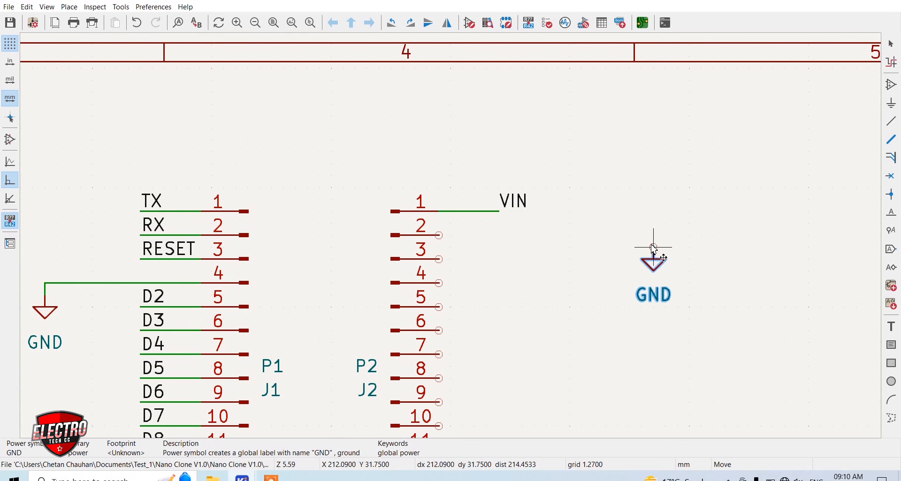
left_click(653, 256)
left_click(438, 235)
left_click(655, 246)
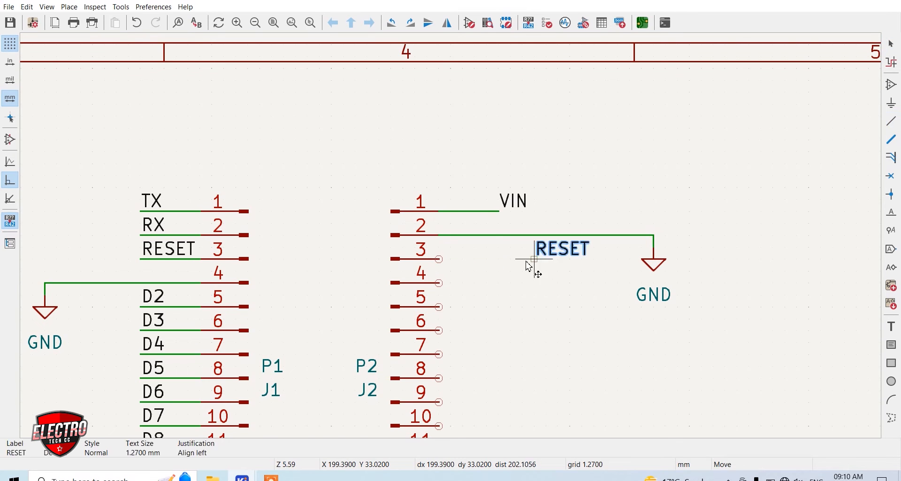
left_click(499, 259)
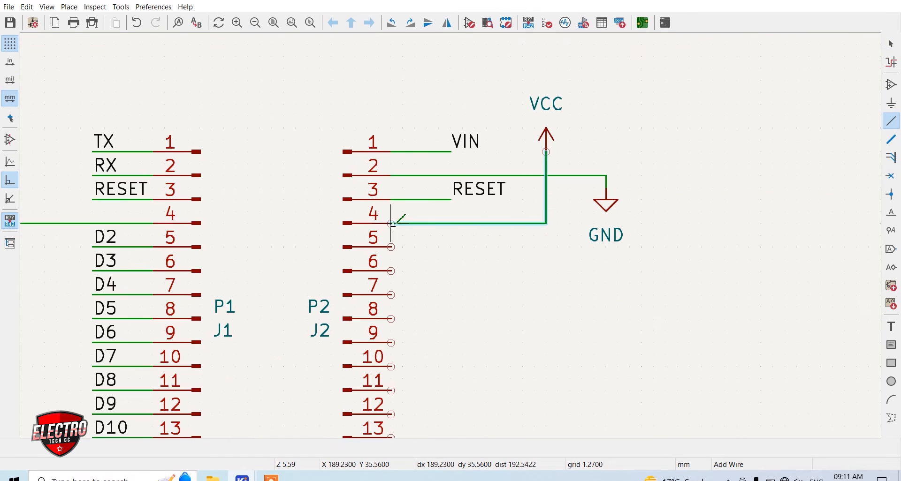
left_click(391, 223)
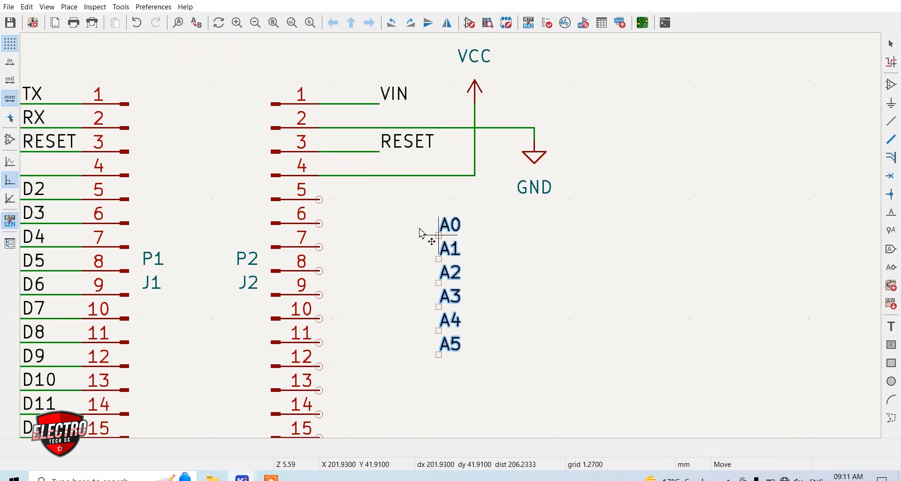
Copy the microcontroller's A0 to A7 labels beside P2 pins 5 to 12 and wire each label to its pin
left_click(380, 200)
left_click(379, 199)
left_click(319, 224)
left_click(379, 224)
left_click(319, 247)
left_click(379, 247)
left_click(319, 272)
left_click(379, 271)
left_click(319, 295)
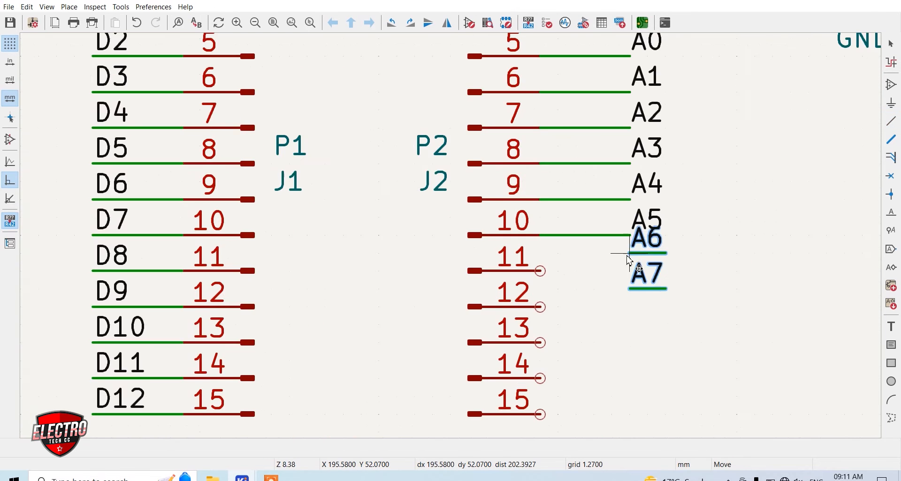
left_click(629, 271)
left_click(539, 306)
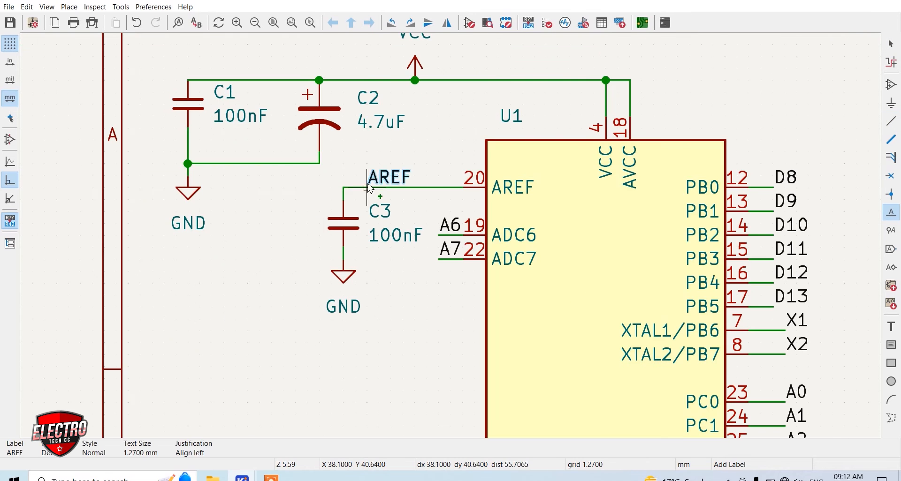
Label the microcontroller's AREF wire and add wired AREF and 3V3 labels to P2 pins 13 and 14
scroll(372, 207, "down", 3)
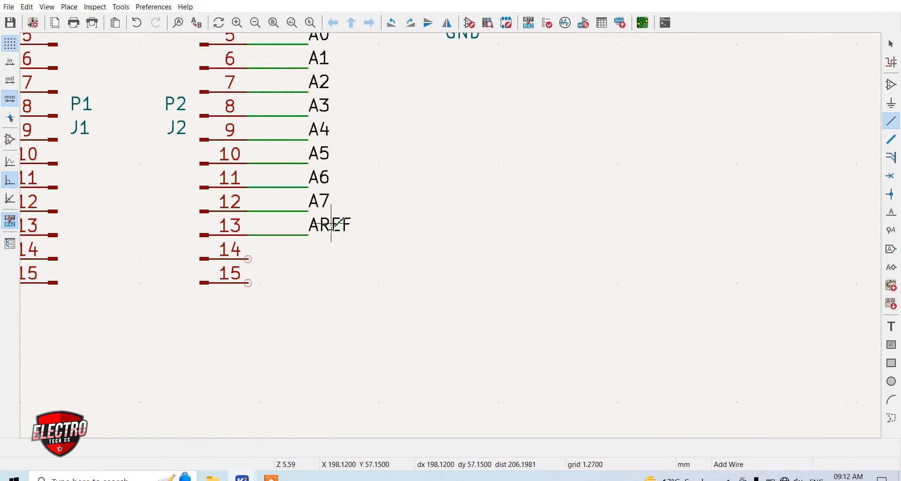
type("l3V3")
key("Return")
left_click(308, 259)
key("w")
left_click(248, 260)
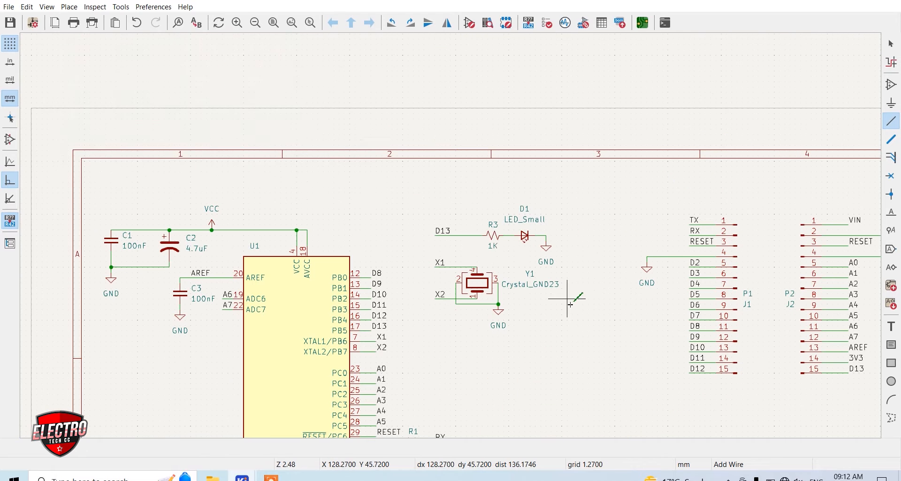
Wire a copy of the D13 label to P2 pin 15 and set resistor R3's value to 680E
key("v")
key("Return")
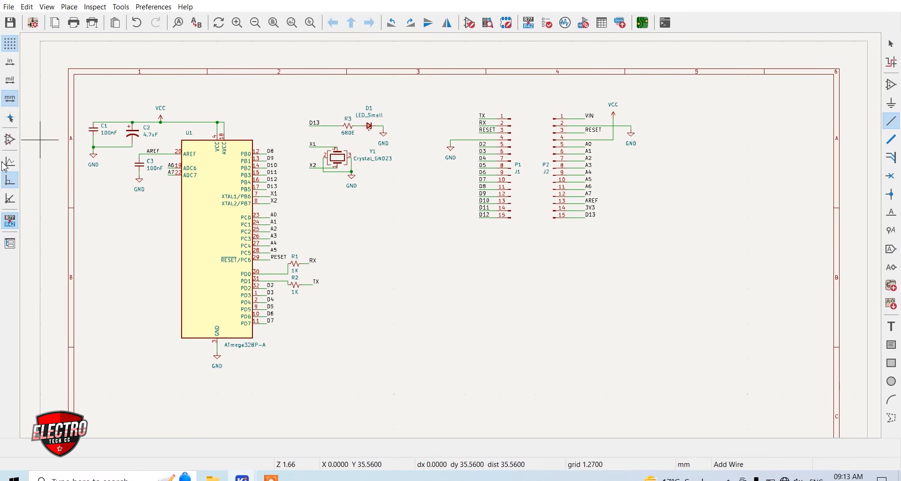
Find the four-pin push button symbol SW_Push_Dual in the symbol library and place it right of connector P2
left_click(492, 289)
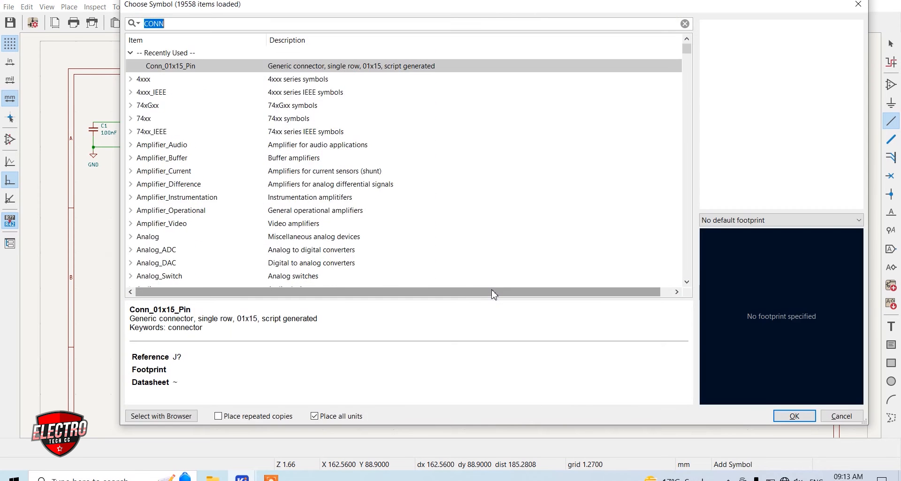
type("PUSH")
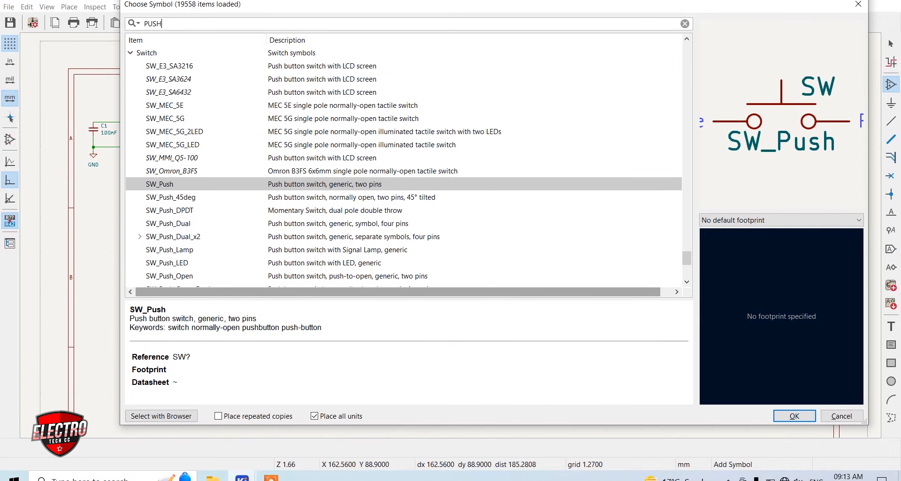
type(" B")
key("BackSpace")
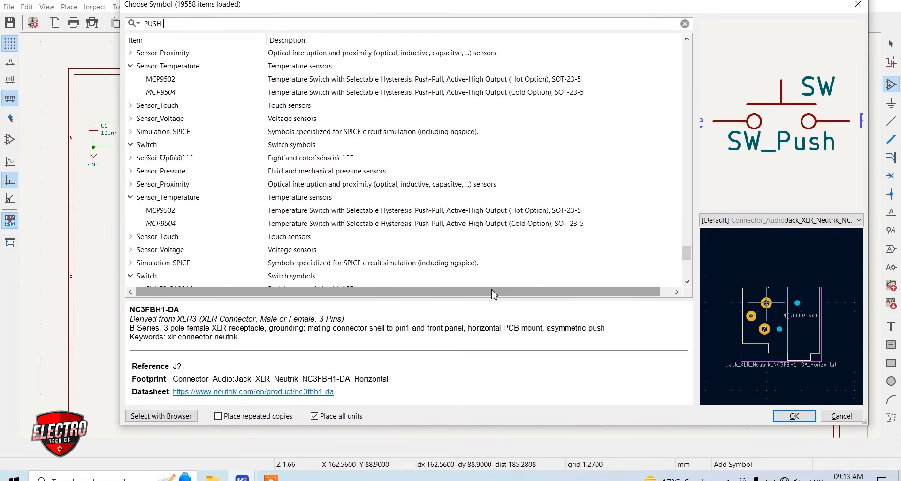
scroll(283, 227, "down", 2)
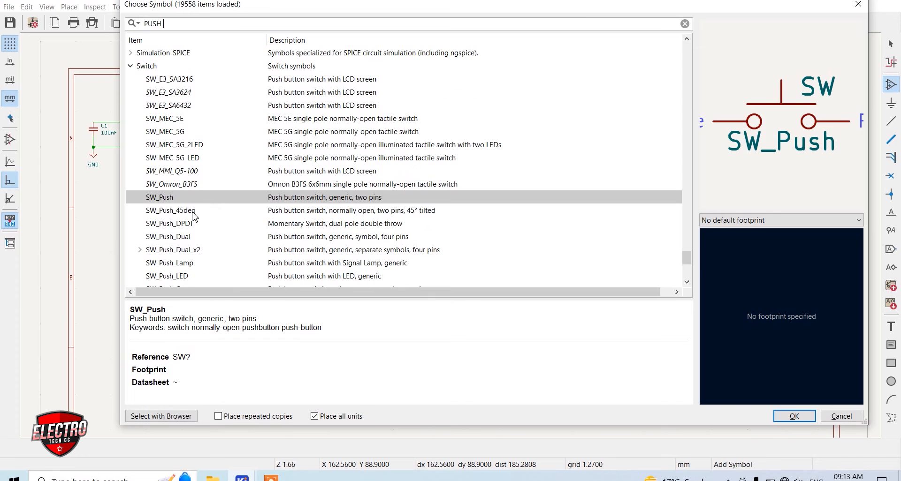
left_click(190, 210)
key("Down")
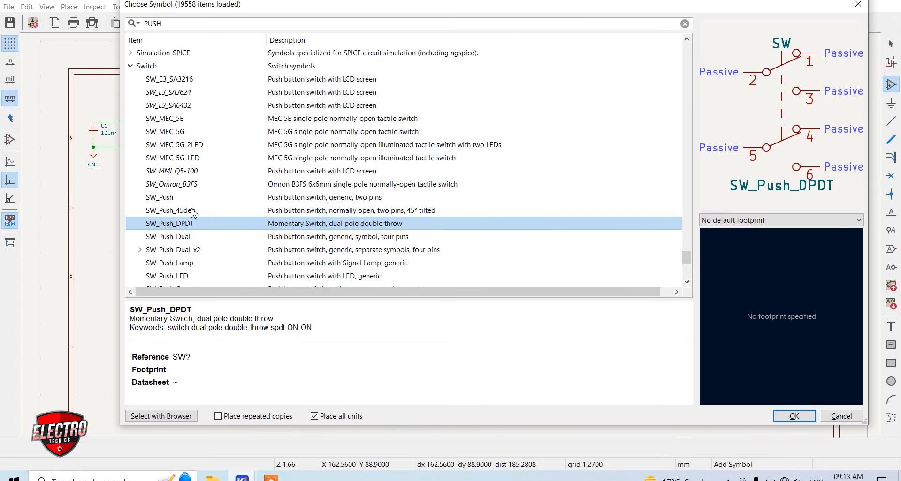
left_click(212, 236)
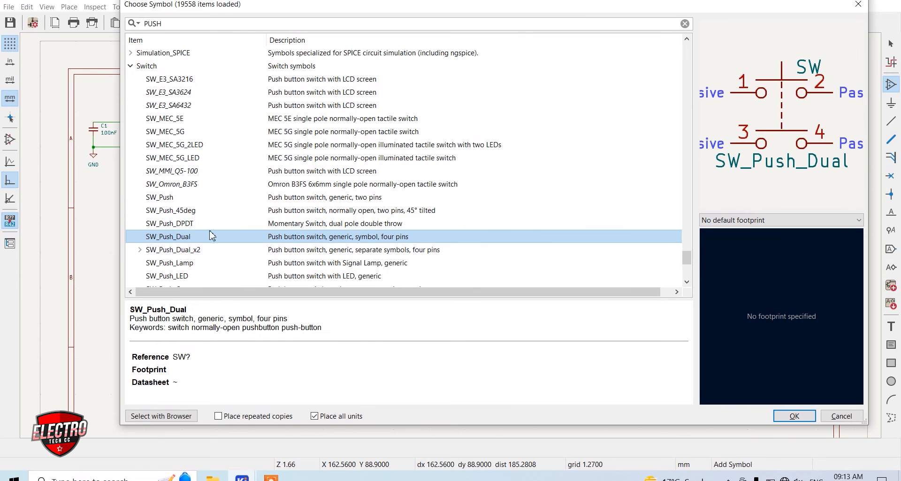
double_click(182, 239)
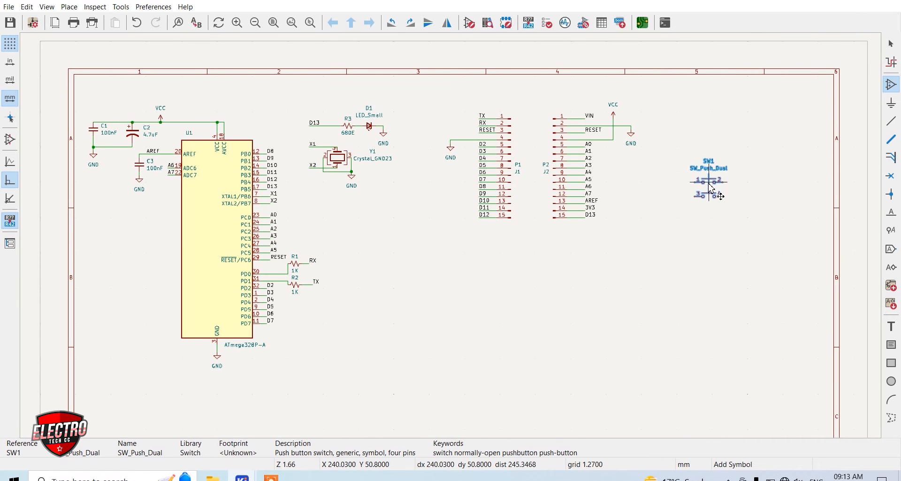
left_click(701, 222)
Add an R_Small_US resistor above and to the right of the push button
left_click(746, 209)
type("R")
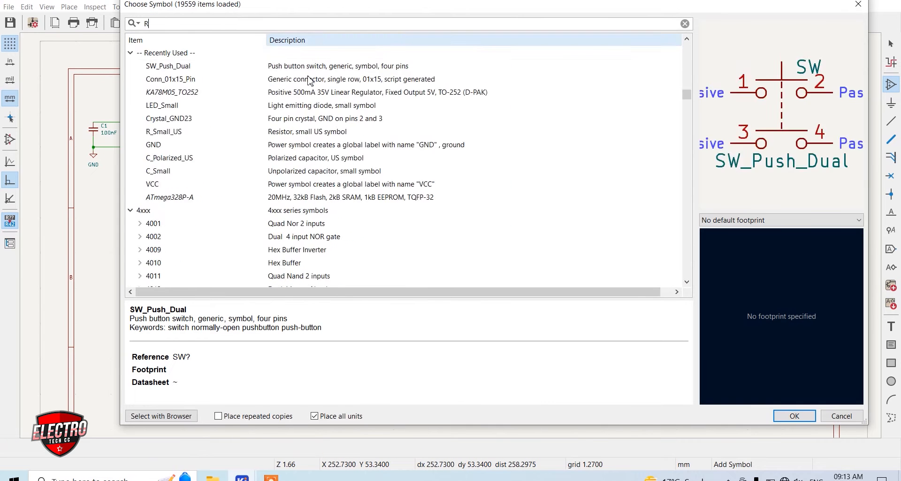
scroll(225, 155, "down", 4)
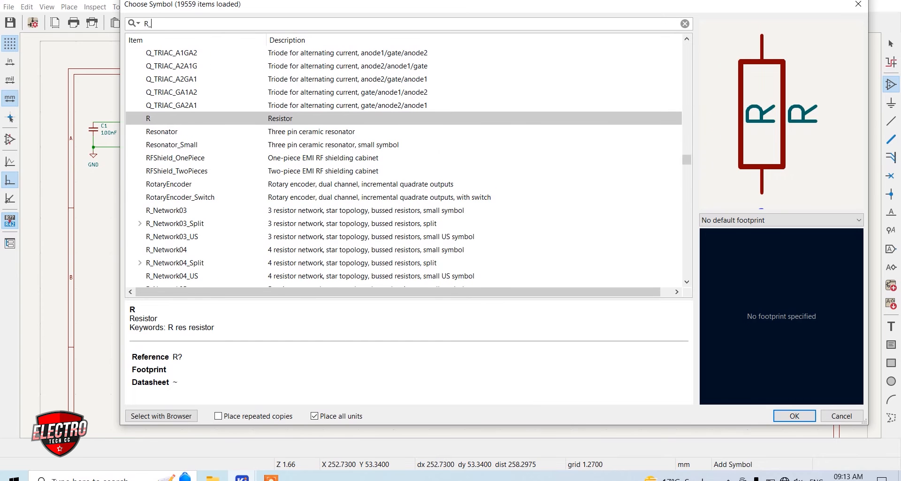
type("_S")
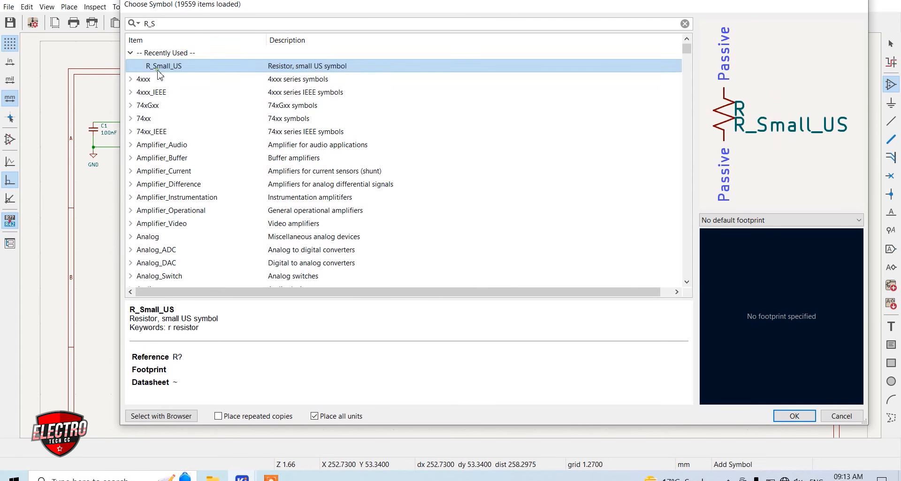
double_click(159, 72)
scroll(640, 207, "up", 3)
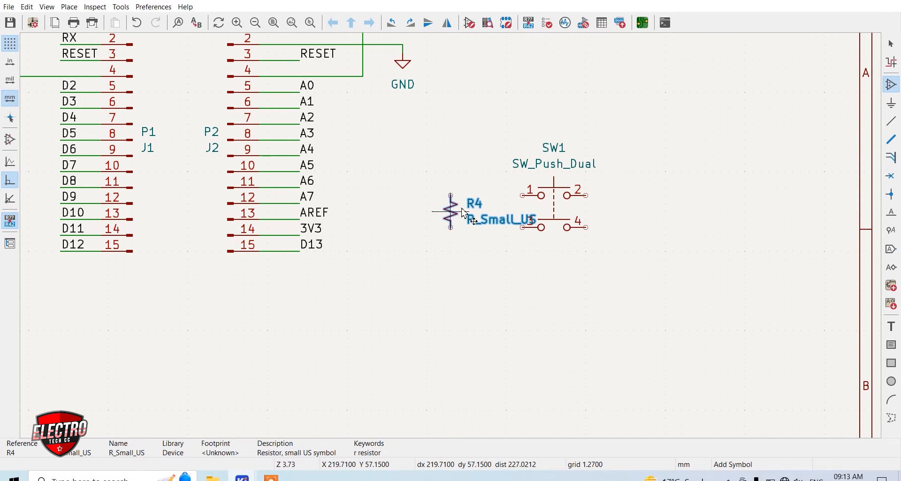
left_click(619, 141)
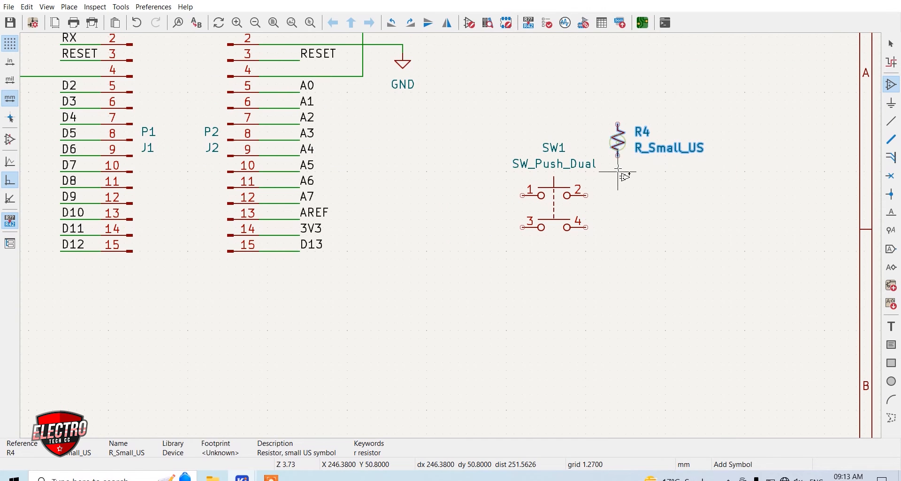
key("Escape")
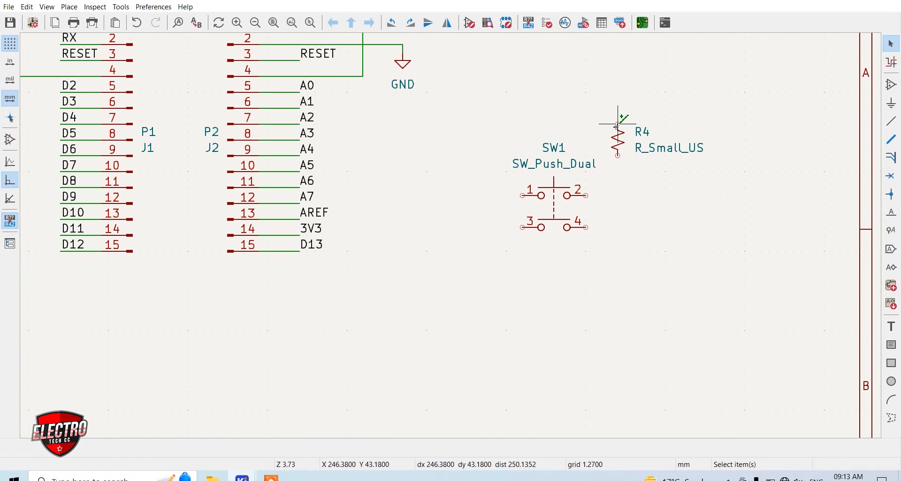
Duplicate the VCC symbol above resistor R4 and wire it to the resistor's upper end
scroll(454, 242, "down", 2)
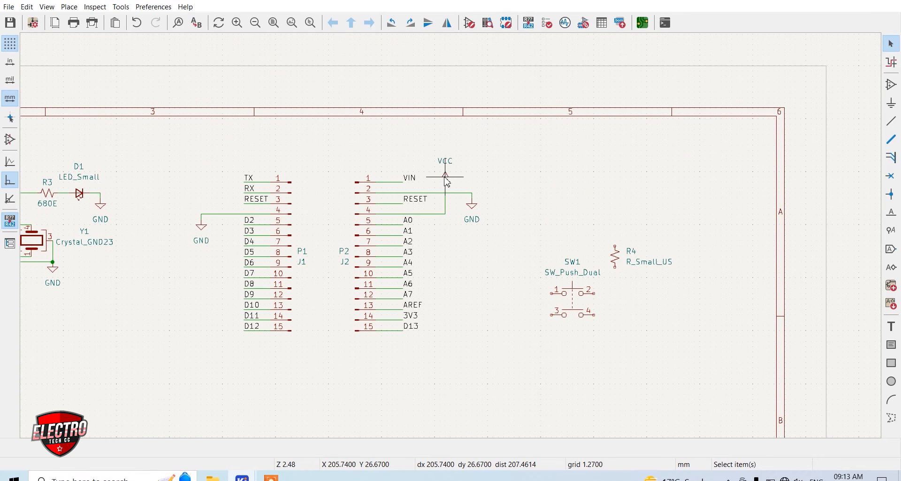
key("ctrl+d")
scroll(625, 225, "up", 2)
left_click(439, 250)
key("w")
left_click(441, 301)
Wire the lower end of resistor R4 to pins 2 and 4 of push button SW1
left_click(440, 332)
left_click(406, 393)
left_click(439, 411)
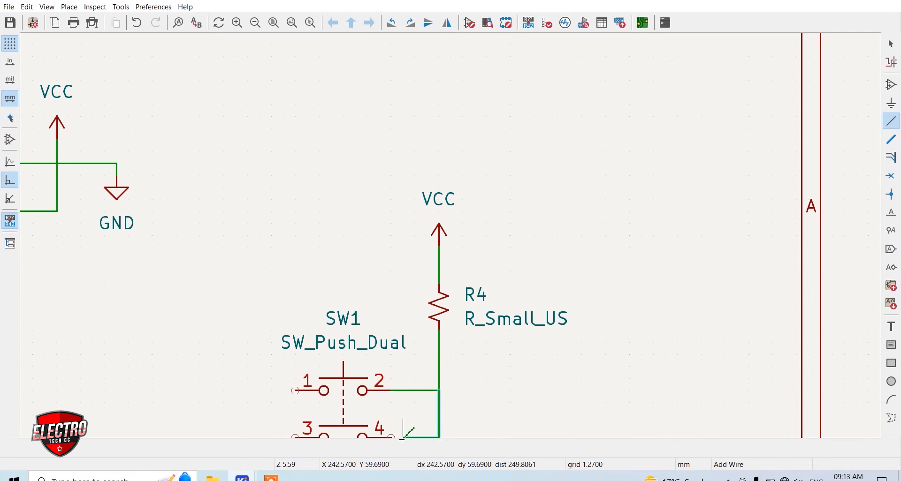
scroll(397, 439, "down", 1)
scroll(413, 256, "up", 2)
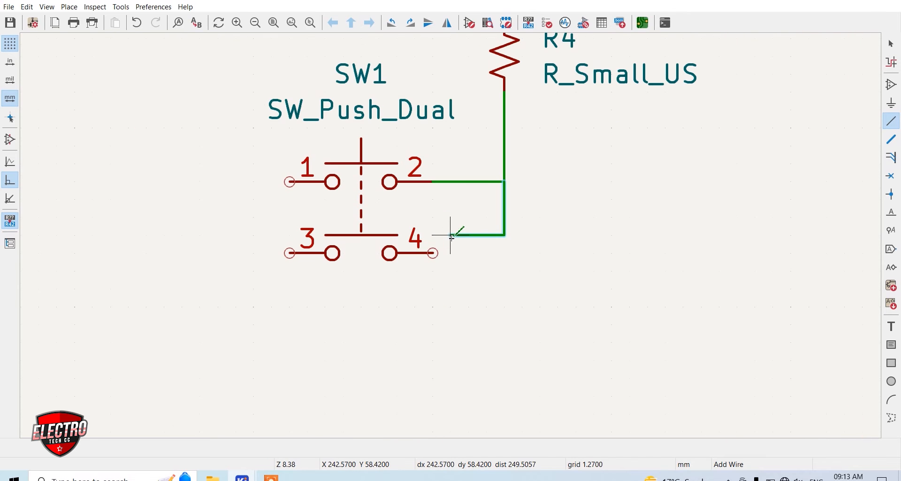
left_click(436, 254)
Duplicate the GND symbol below and left of push button SW1 and wire it to pins 1 and 3
scroll(462, 237, "down", 3)
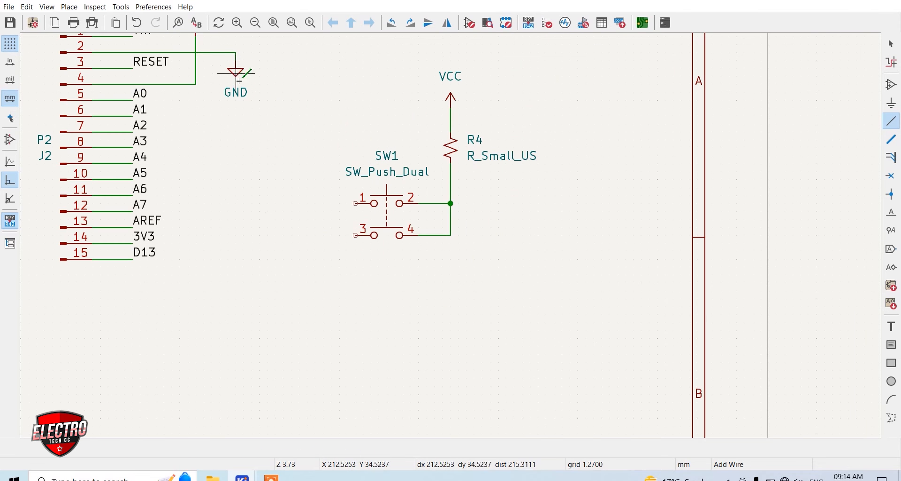
key("ctrl+d")
left_click(324, 245)
key("w")
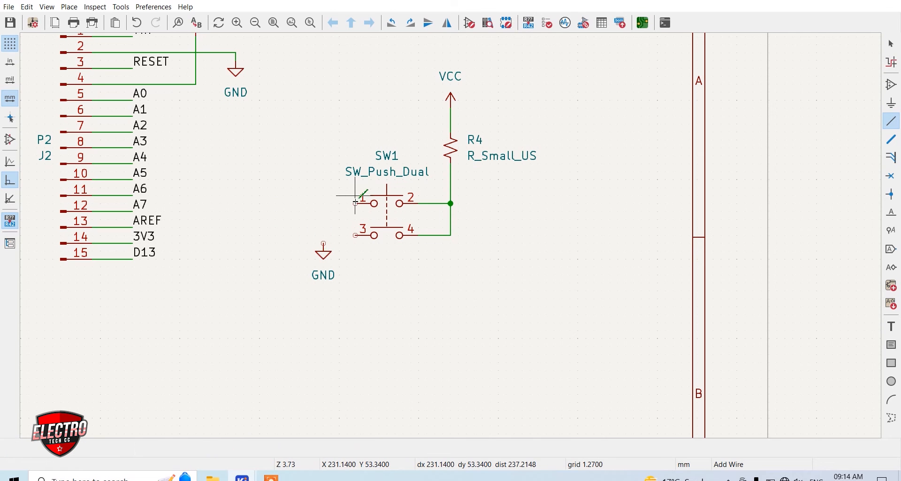
left_click(355, 204)
left_click(324, 245)
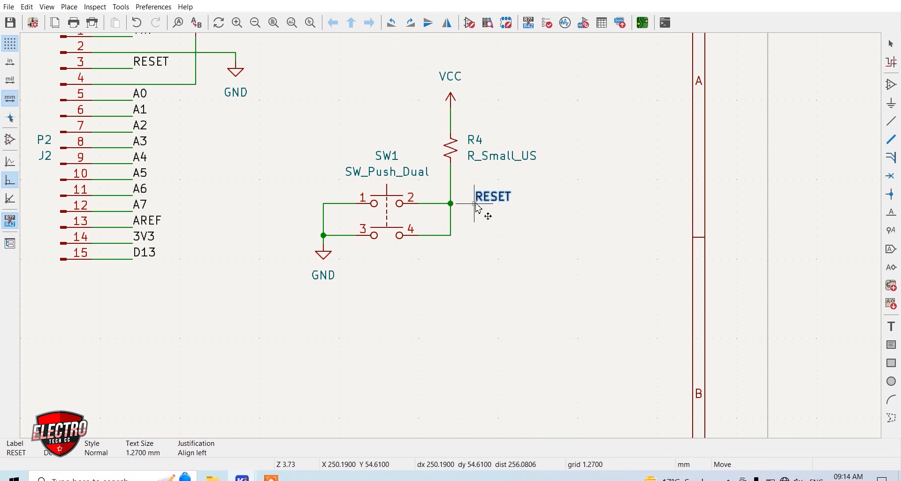
Place a RESET label beside the junction of SW1 and R4, wire it in, and set R4's value to 1K
left_click(466, 207)
left_click(475, 206)
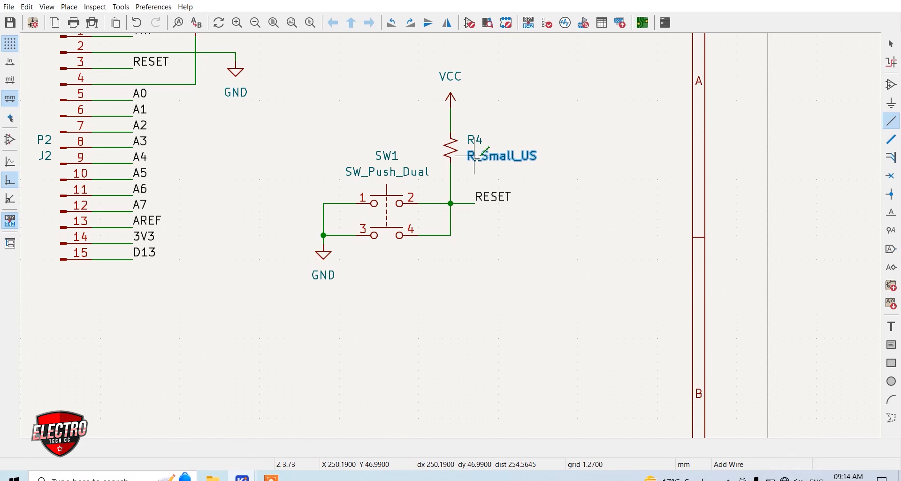
key("v")
type("1")
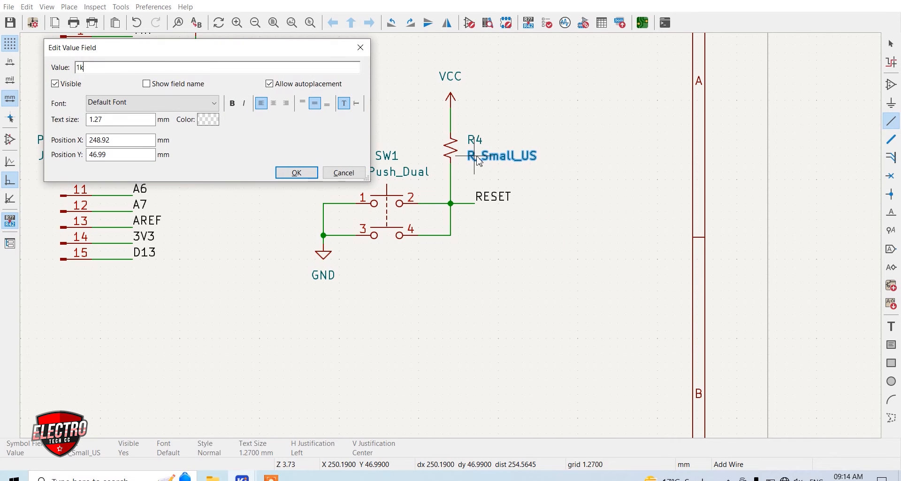
type("k")
key("Return")
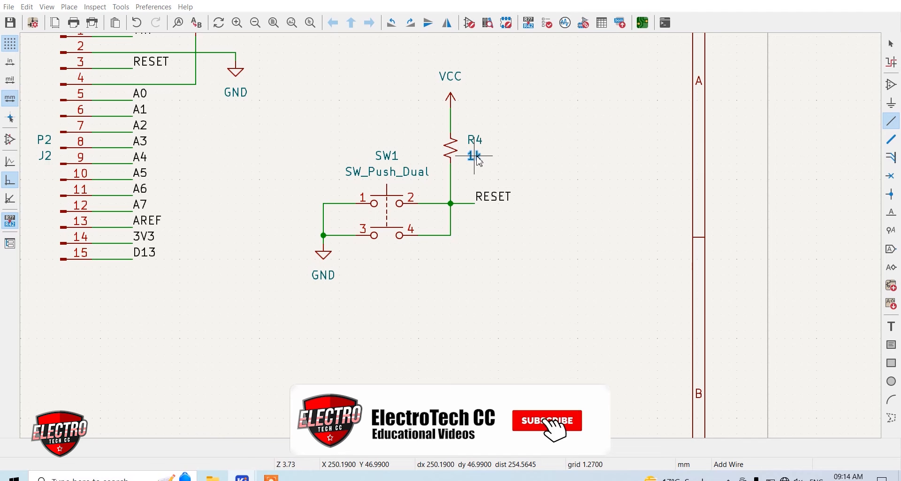
type("v1K")
key("Return")
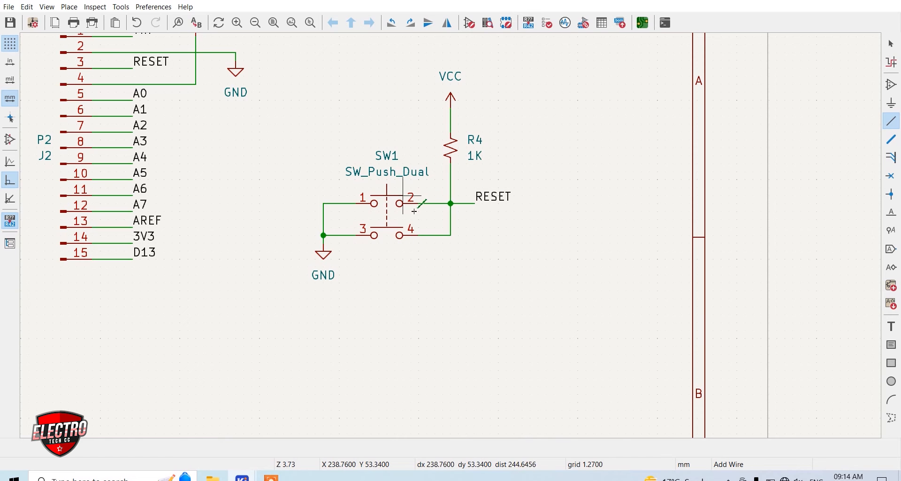
Move the whole reset push-button circuit up and to the right, farther away from the pin headers
scroll(438, 220, "down", 3)
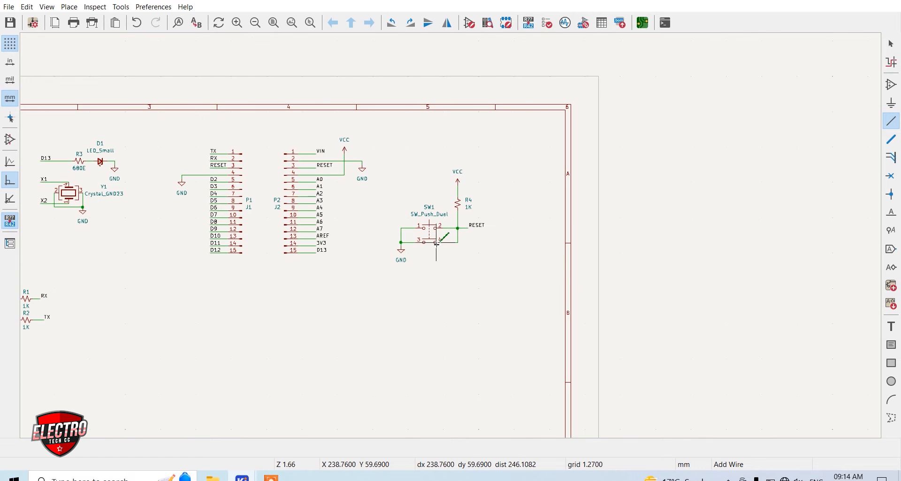
scroll(459, 235, "up", 2)
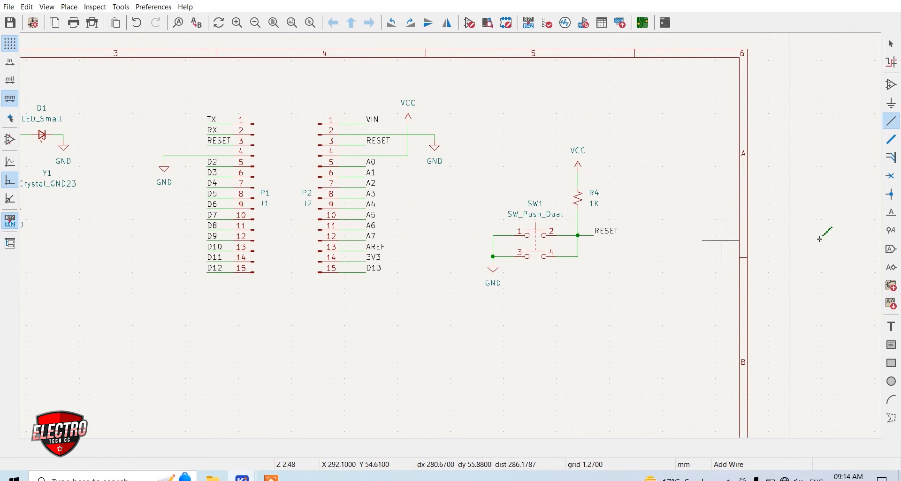
scroll(459, 235, "down", 2)
scroll(125, 242, "down", 3)
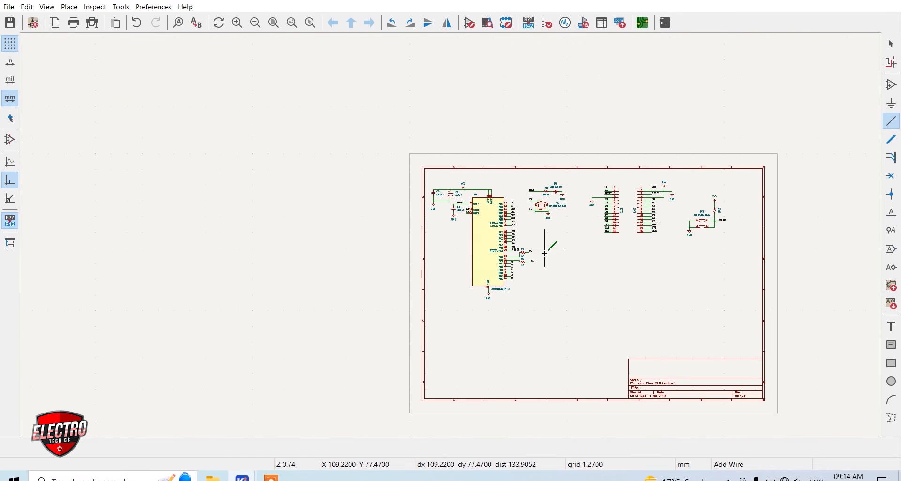
scroll(553, 241, "up", 2)
scroll(451, 239, "up", 2)
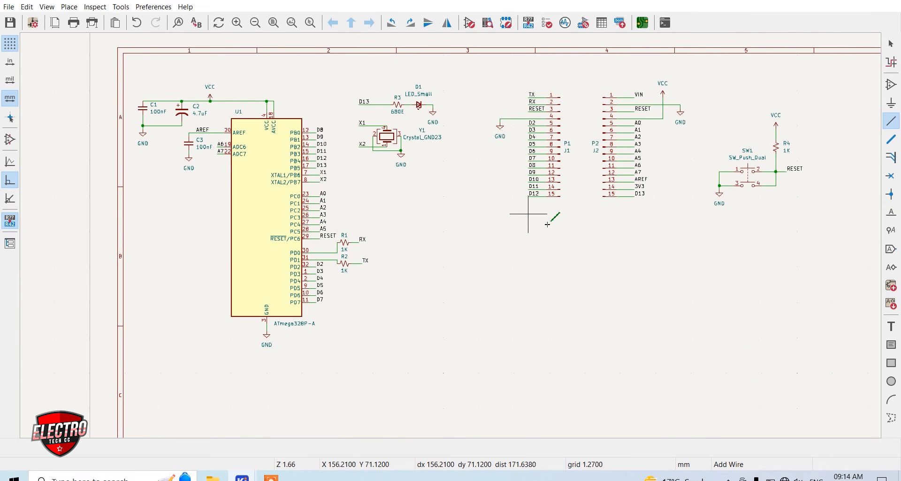
key("Escape")
left_click_drag(840, 234, 702, 91)
key("m")
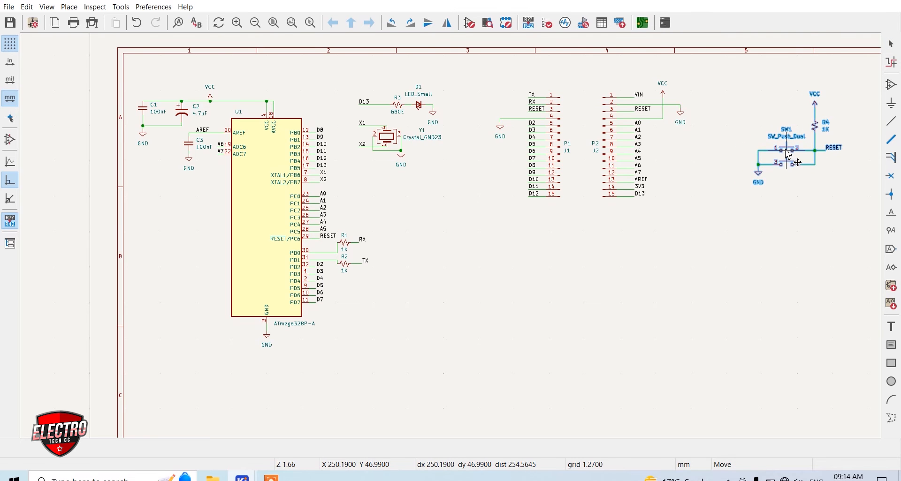
left_click(789, 149)
Draw a closed rectangular frame of graphic lines around the reset circuit
scroll(461, 247, "down", 2)
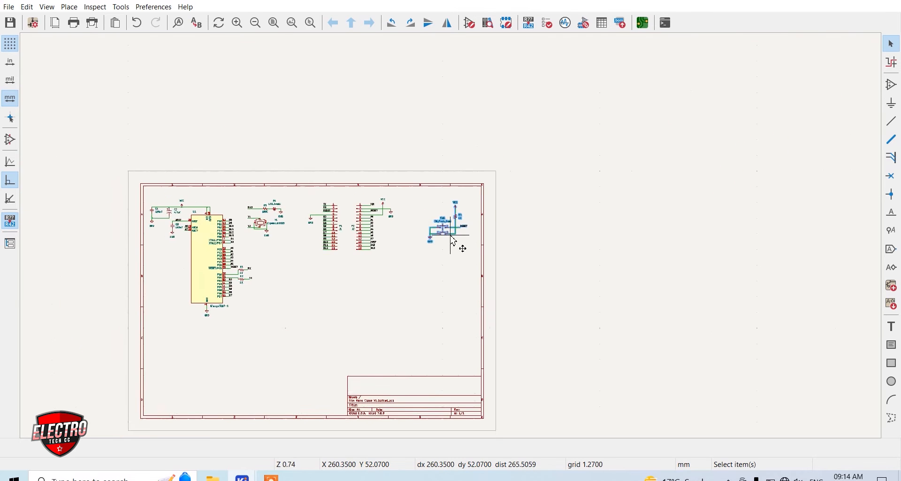
scroll(454, 241, "up", 1)
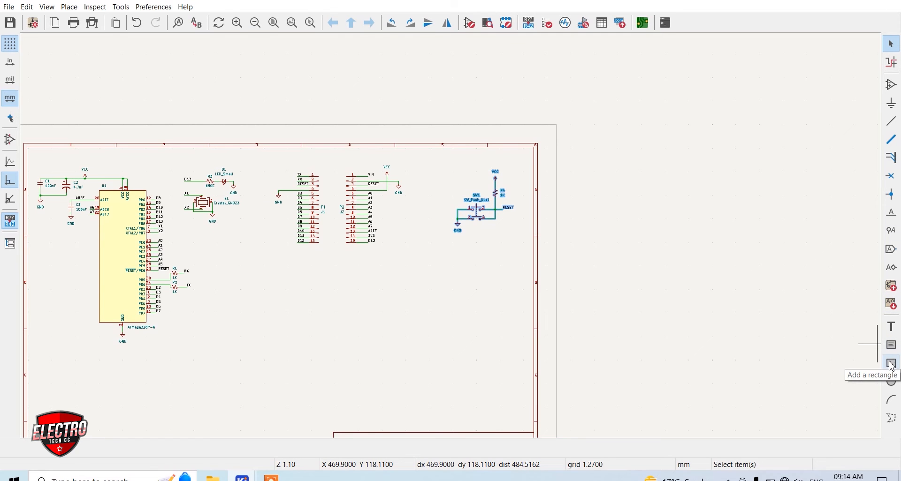
left_click(892, 418)
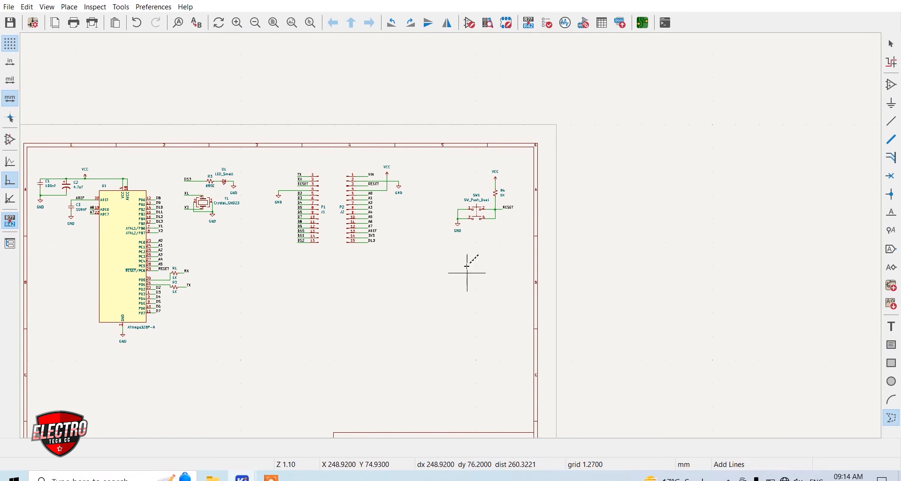
left_click(445, 169)
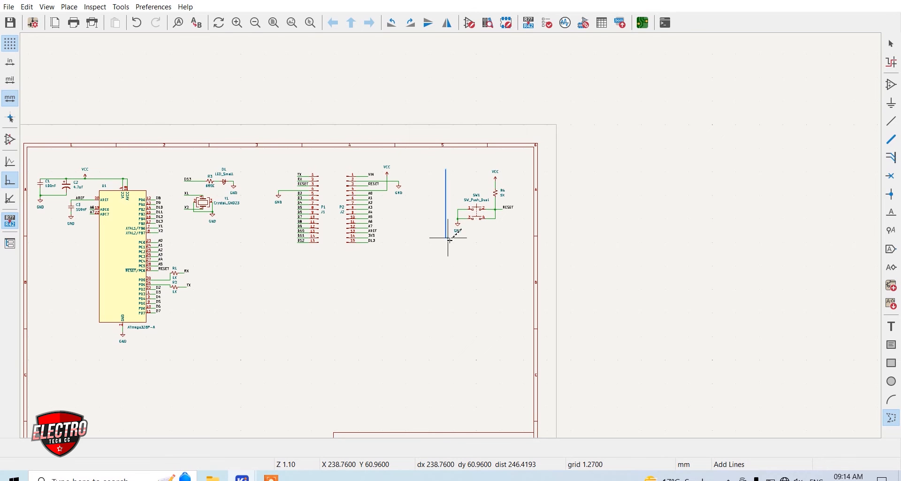
left_click(447, 255)
left_click(521, 252)
left_click(521, 166)
left_click(446, 166)
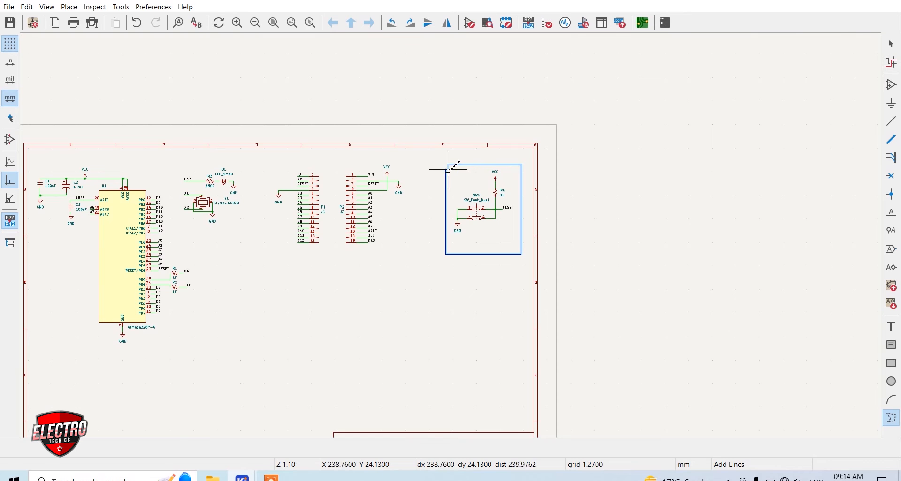
scroll(448, 171, "up", 3)
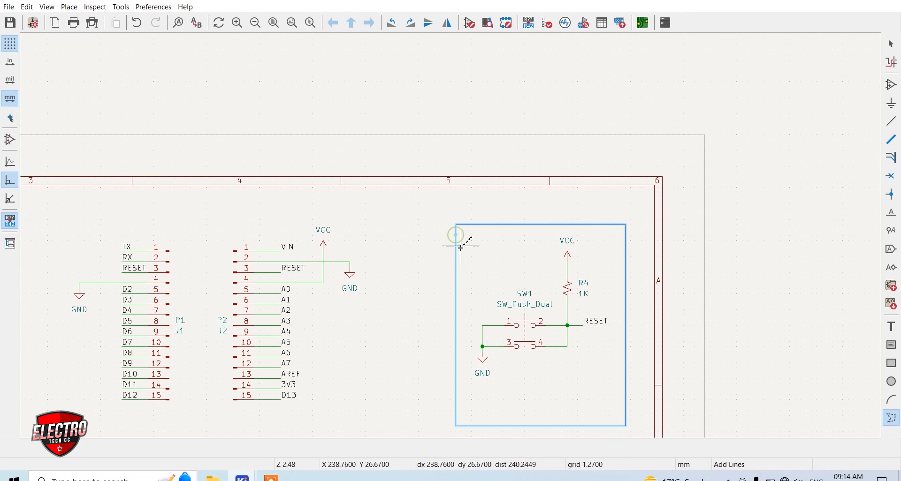
scroll(455, 235, "up", 6)
right_click(451, 235)
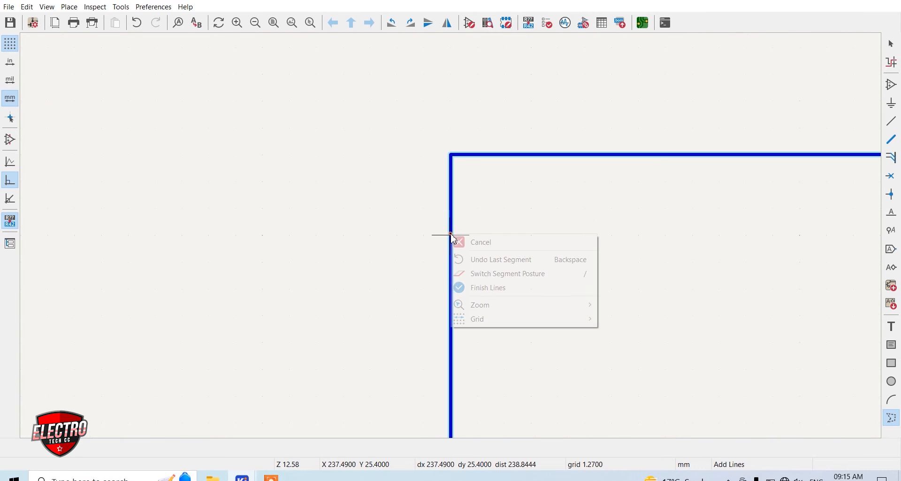
left_click(484, 288)
Add the text RESET CIRCUIT just below the lower-left corner of the reset circuit's frame
scroll(476, 286, "down", 6)
scroll(479, 386, "up", 1)
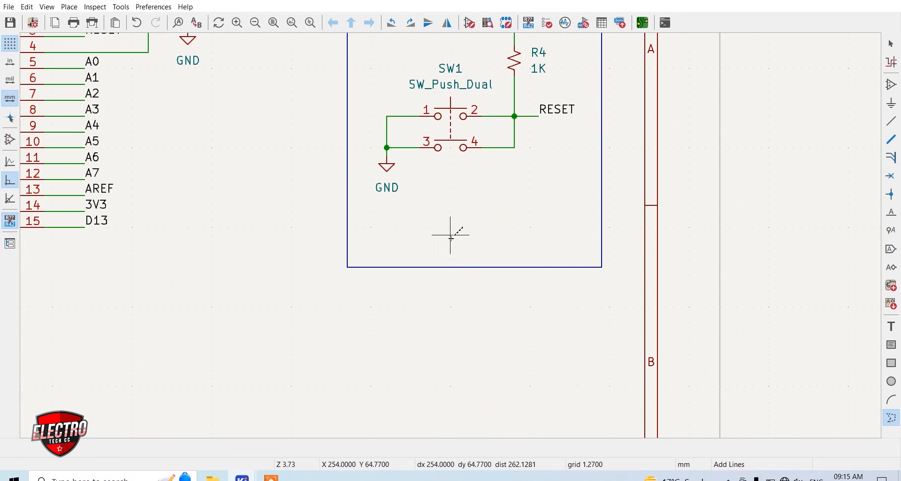
scroll(384, 172, "down", 1)
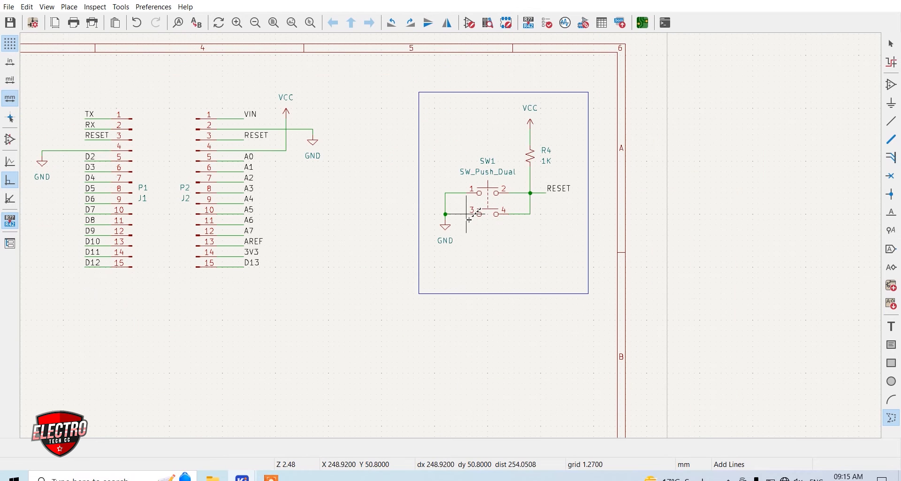
left_click(891, 327)
left_click(754, 311)
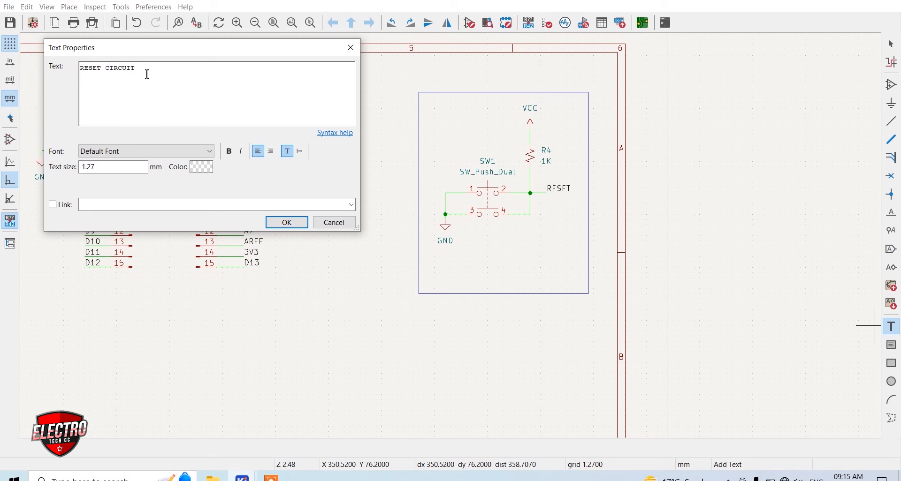
left_click(288, 222)
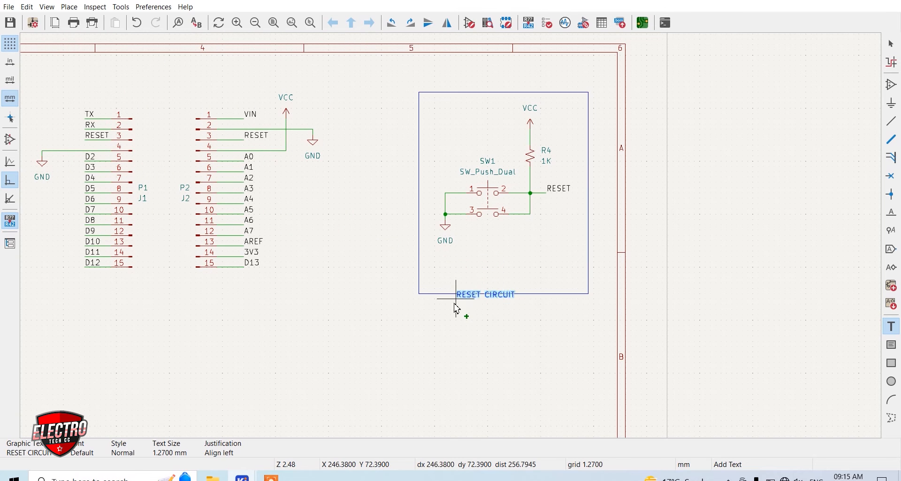
left_click(424, 313)
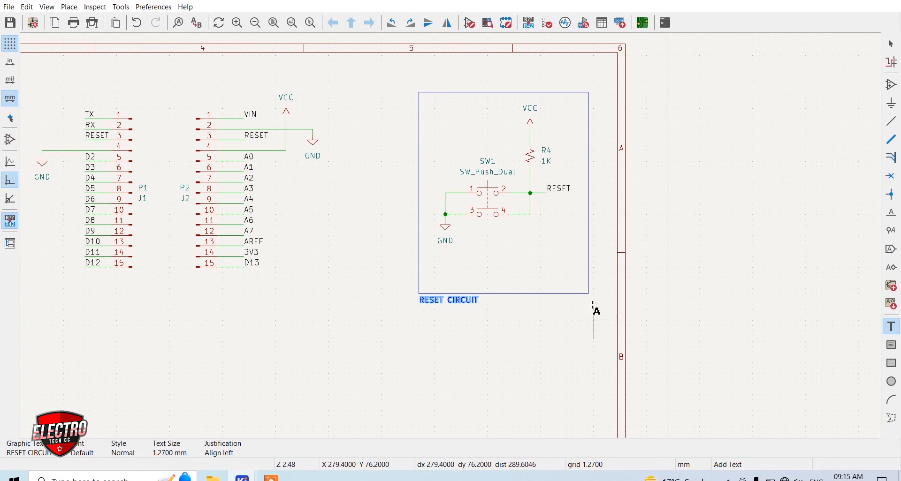
Add the text PIN HEADERS below the two 15-pin headers
scroll(503, 268, "down", 2)
scroll(293, 221, "up", 2)
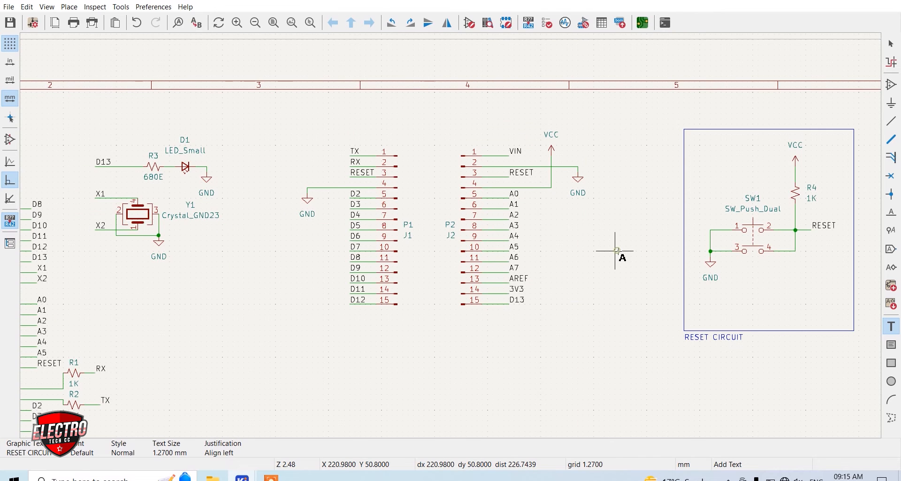
left_click(615, 251)
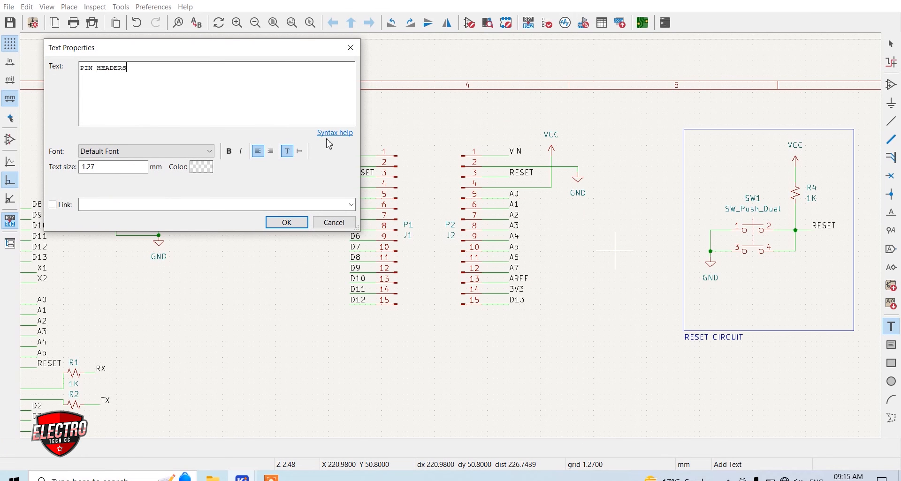
left_click(291, 223)
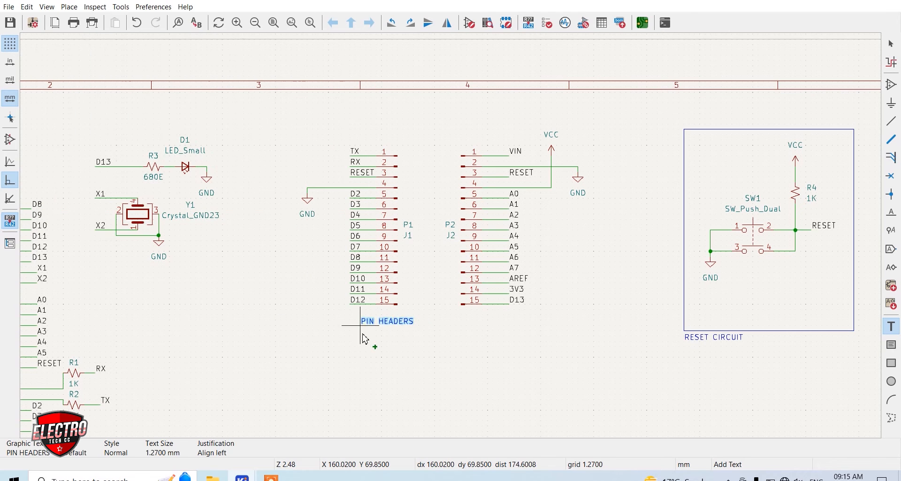
left_click(306, 333)
Draw a rectangular frame of graphic lines around both pin headers, with the PIN HEADERS text just outside its lower edge
left_click(891, 418)
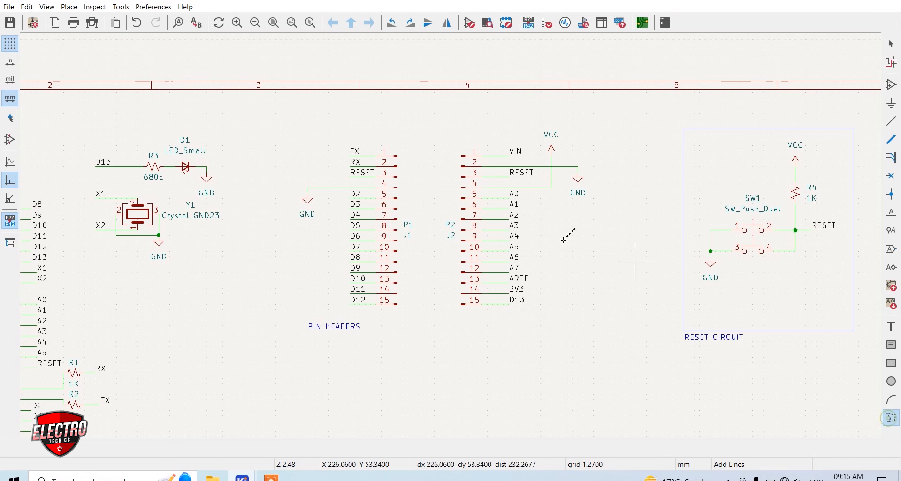
right_click(636, 184)
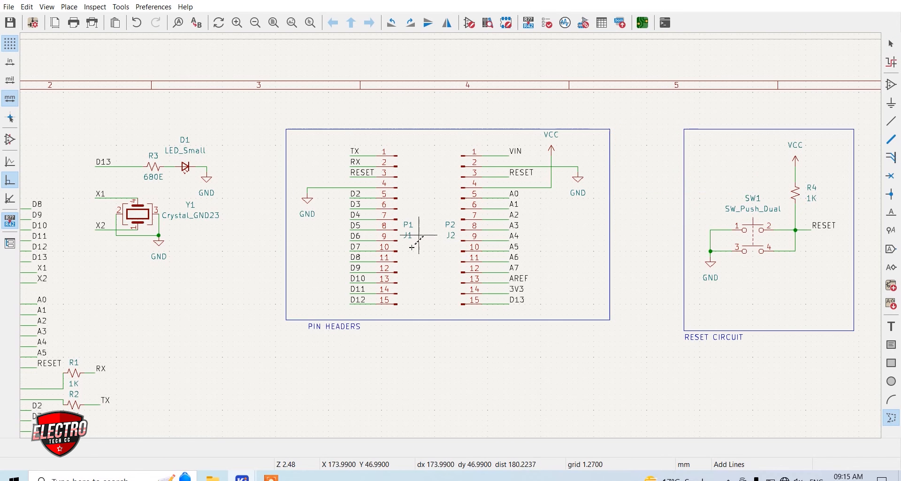
left_click(637, 184)
Add the text CRYSTAL OSC AND BIULT IN LED directly below the frame around the crystal and LED circuits
scroll(459, 189, "up", 2)
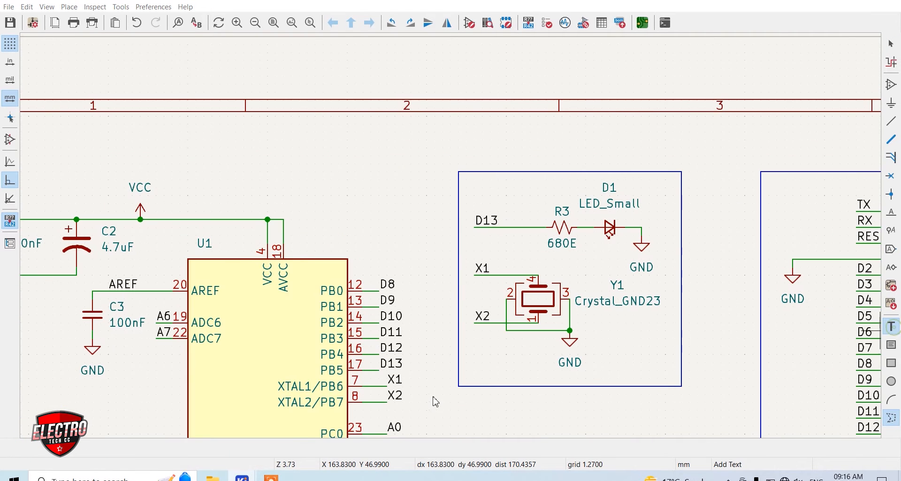
left_click(891, 327)
left_click(450, 355)
type("CRYSTAL ")
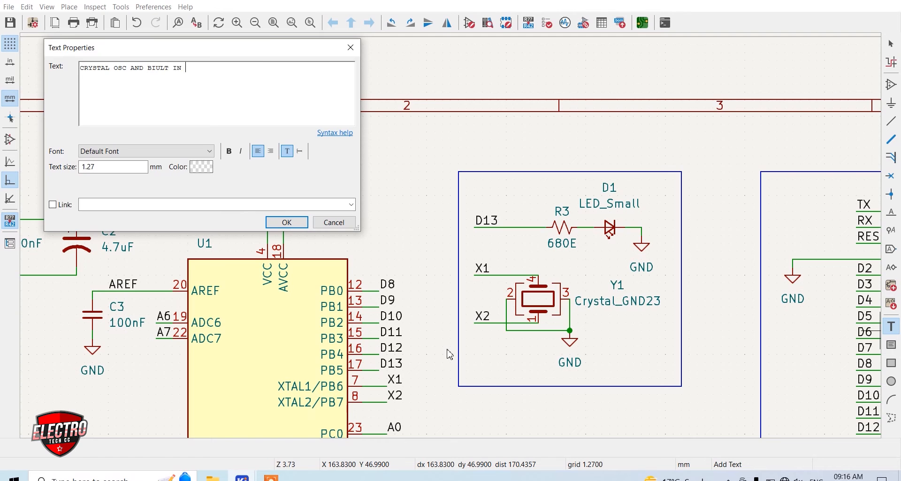
type("LED")
left_click(287, 222)
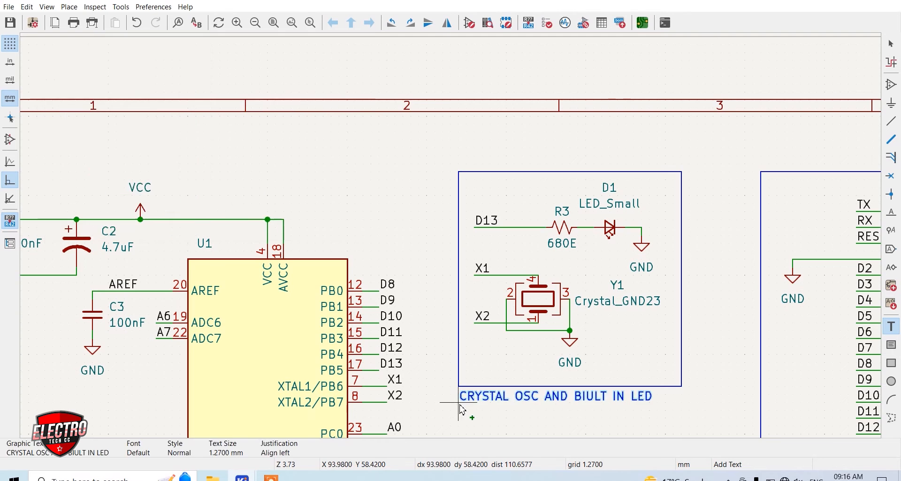
left_click(458, 403)
key("Escape")
Shift the framed crystal, pin-header and reset blocks to the right so they sit closely side by side
scroll(330, 115, "down", 2)
left_click_drag(758, 301, 512, 141)
key("m")
left_click_drag(461, 147, 457, 148)
left_click(468, 271)
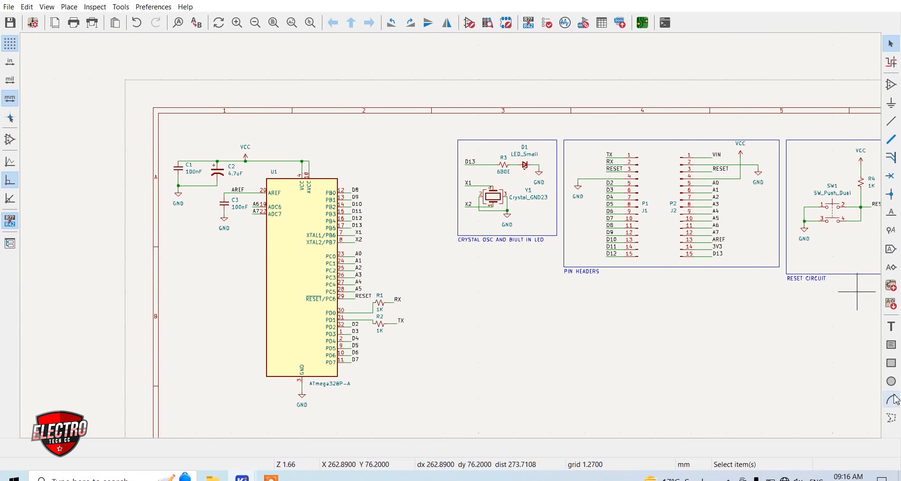
Draw a rectangular frame of graphic lines around the ATmega328P-A circuit, including its capacitors and the RX/TX resistors
left_click(891, 418)
left_click(171, 137)
left_click(408, 419)
double_click(171, 137)
Add the text ATMEGA328P CONTROL below the lower-left corner of the microcontroller's frame
left_click(891, 327)
type("ATMEGA328")
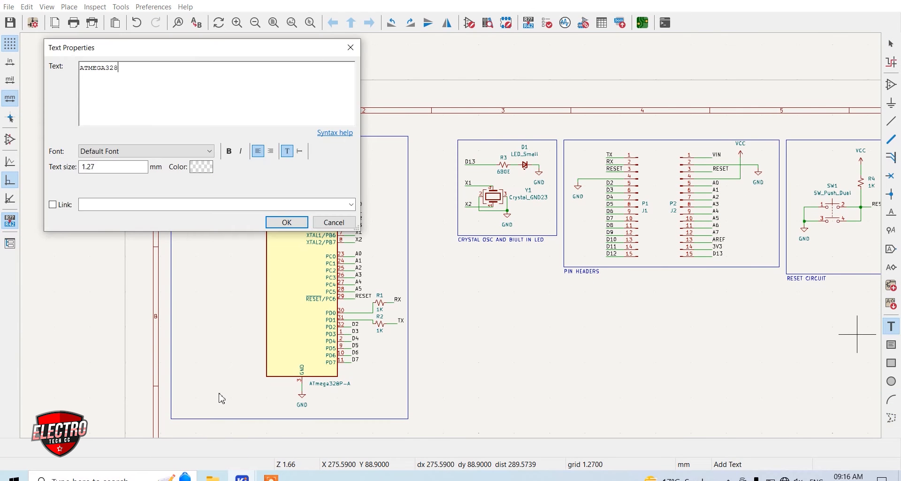
left_click(287, 223)
left_click(172, 425)
key("Escape")
Place a USB_B_Mini connector symbol in the free area below the crystal and LED block
middle_click_drag(491, 299, 385, 239)
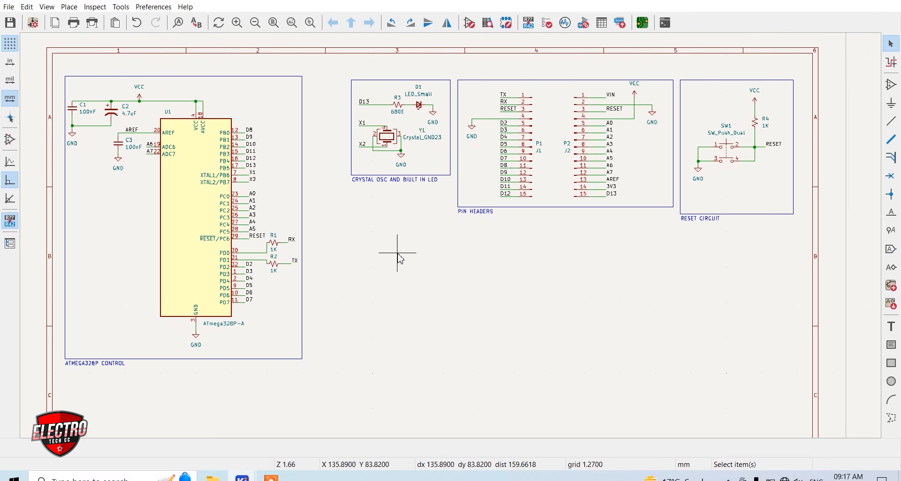
key("a")
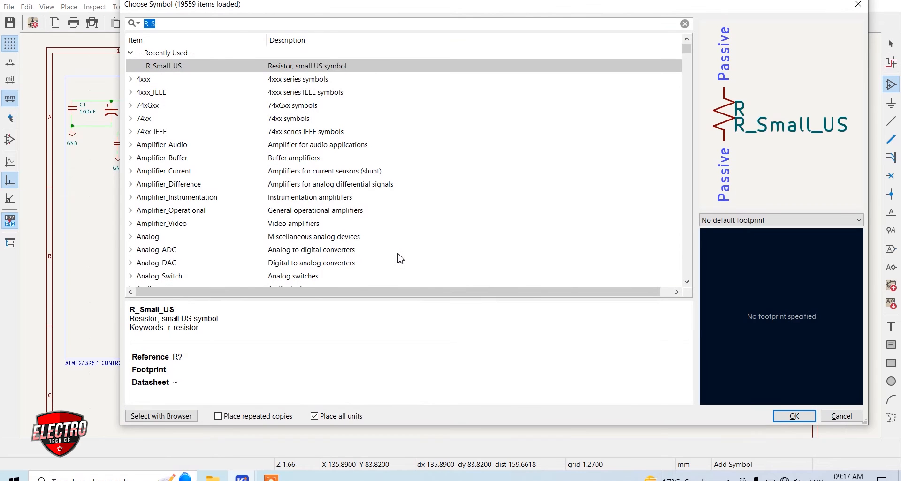
type("USB ")
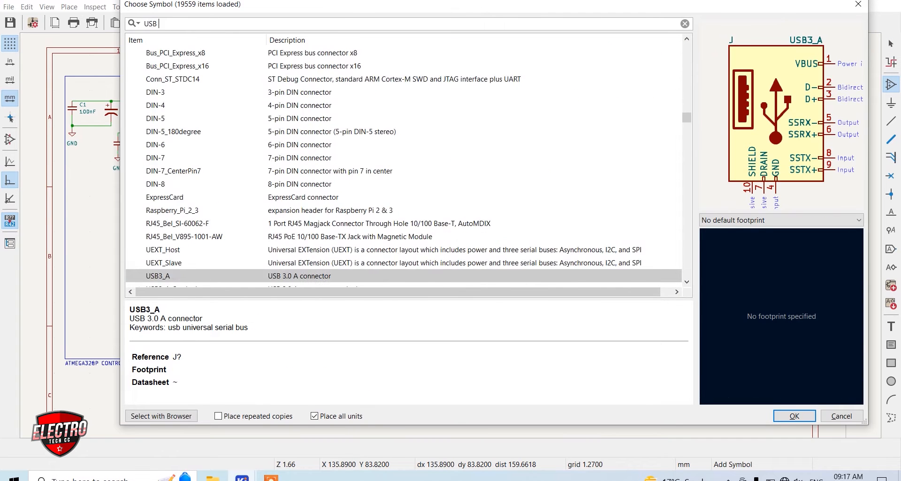
type("MIN-")
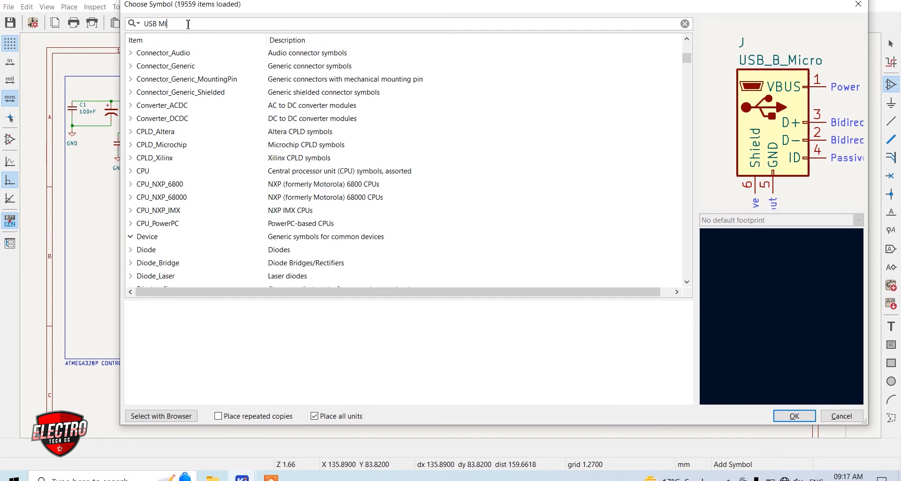
left_click(176, 198)
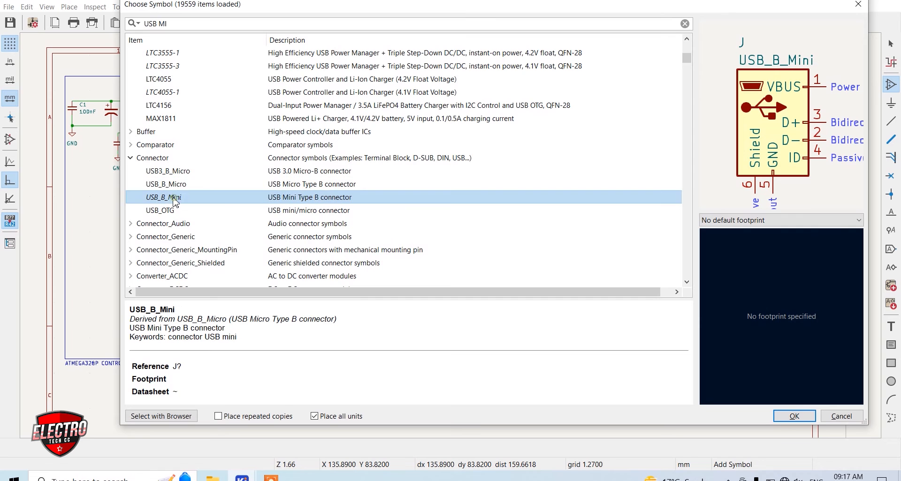
double_click(322, 203)
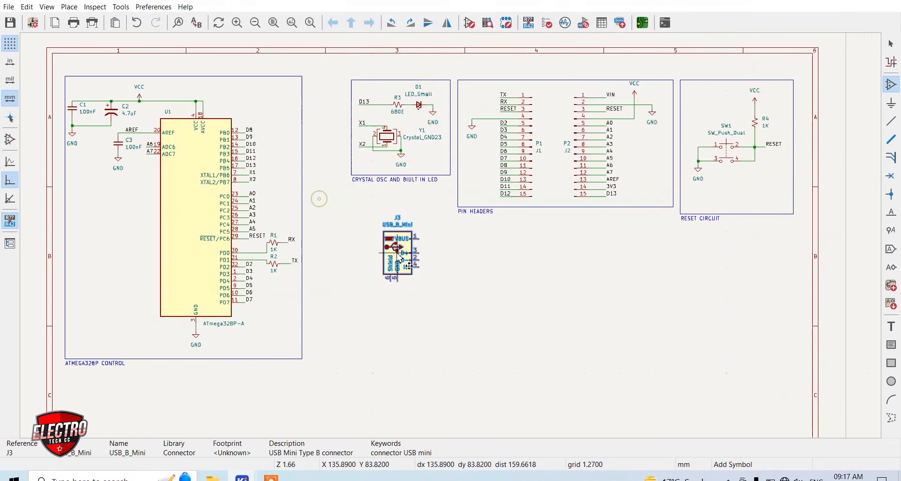
left_click(371, 260)
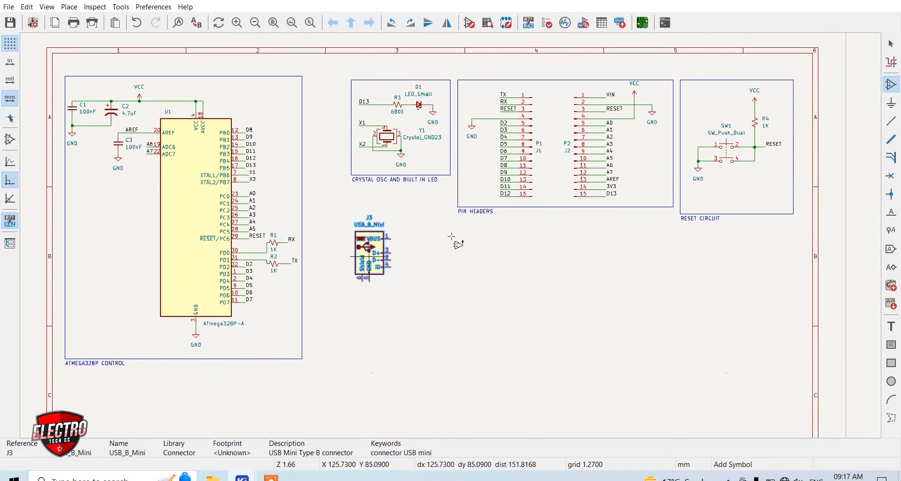
scroll(371, 259, "up", 3)
left_click(525, 181)
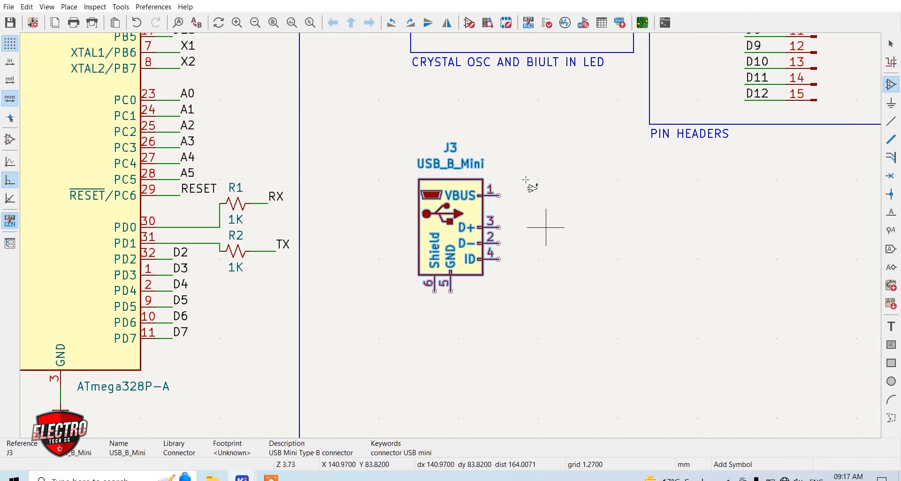
key("Escape")
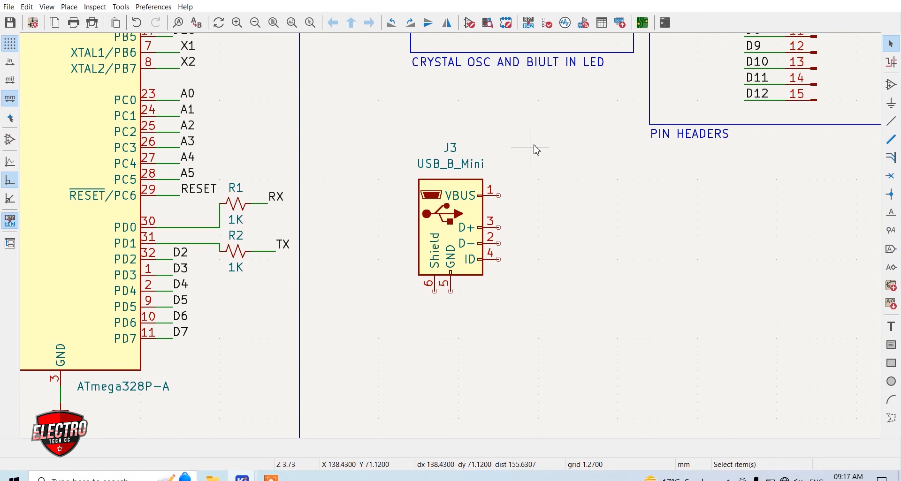
key("a")
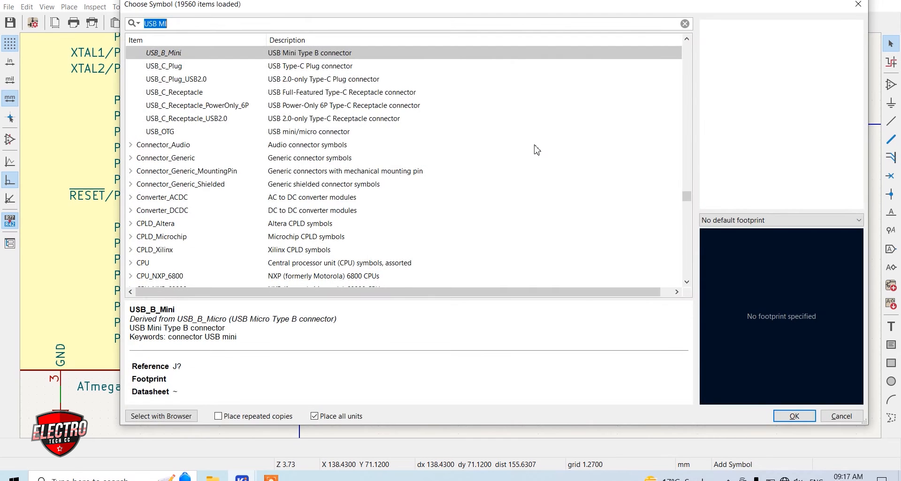
type("VS")
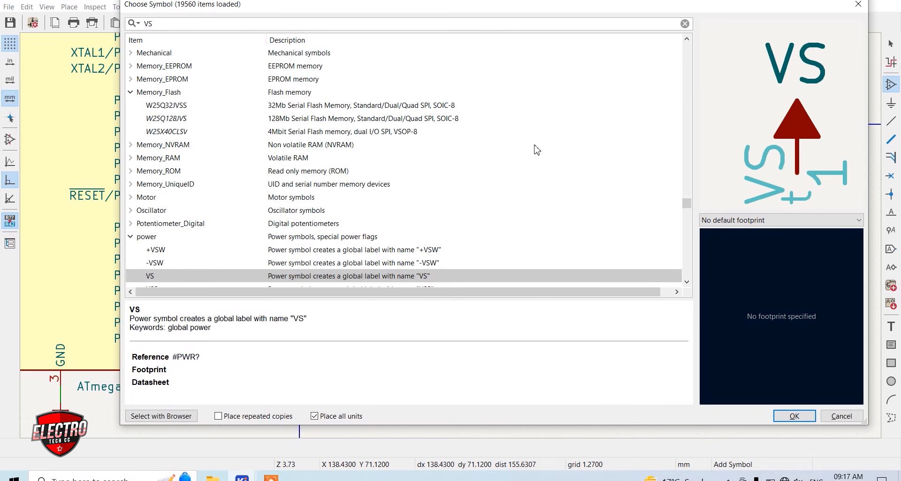
scroll(432, 176, "down", 3)
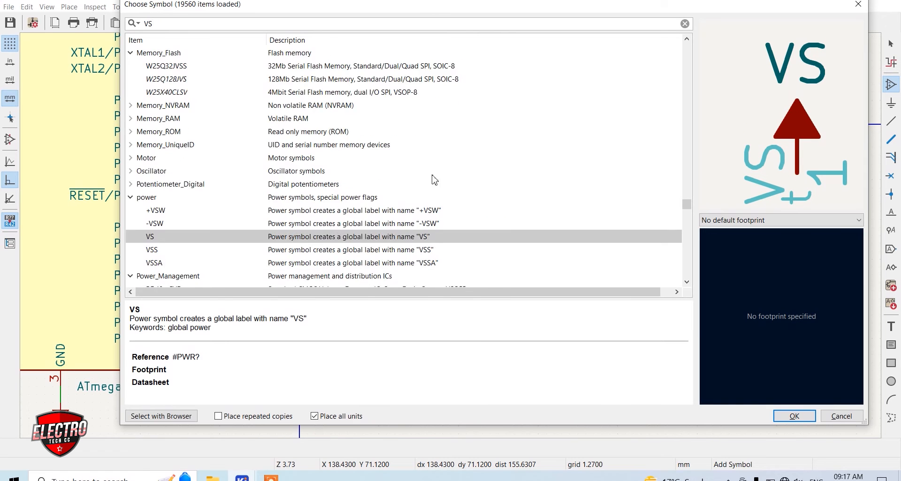
scroll(215, 213, "down", 1)
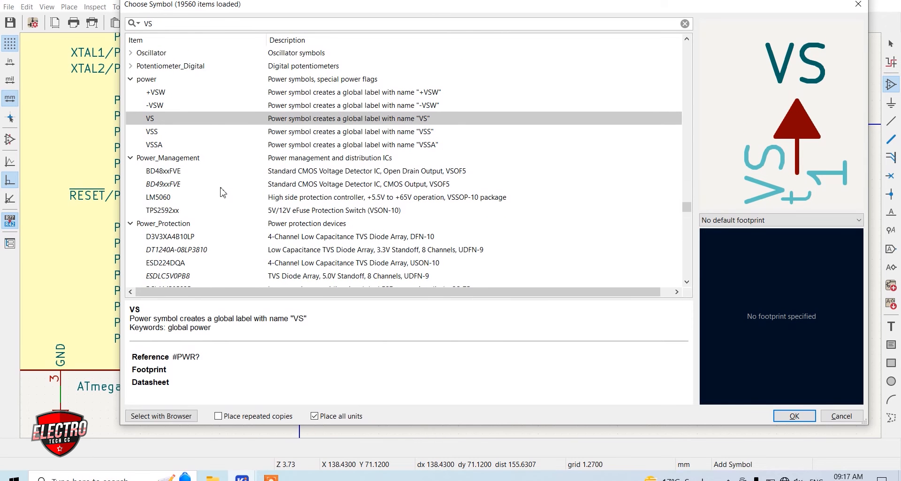
left_click(179, 93)
double_click(172, 92)
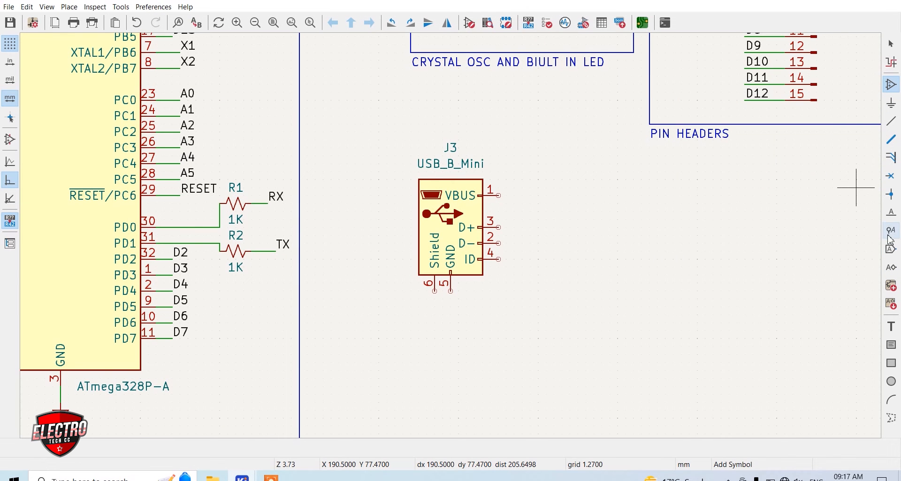
Add a net label VUSB above the USB connector's VBUS pin and wire it to that pin
left_click(891, 215)
left_click(567, 170)
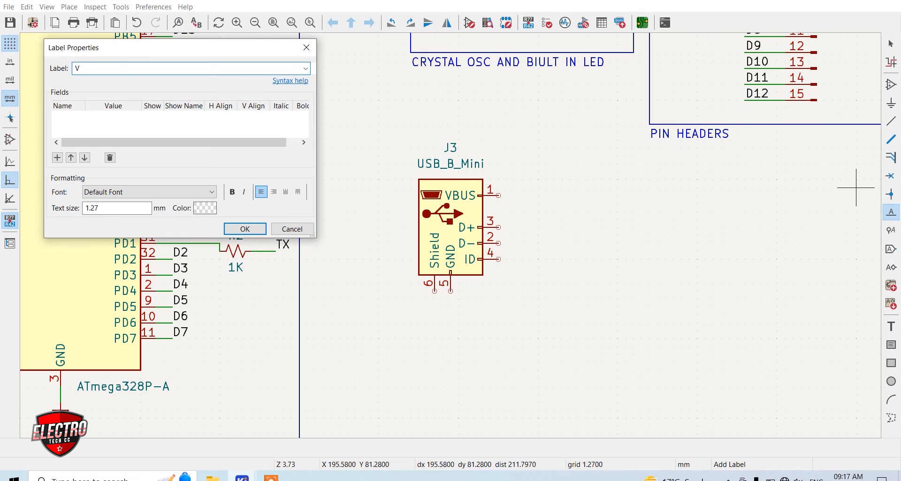
key("Return")
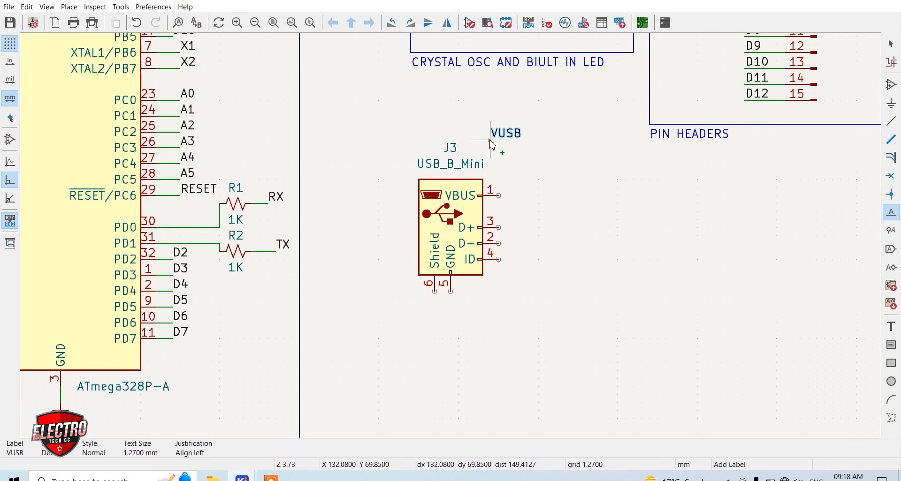
left_click(531, 172)
key("w")
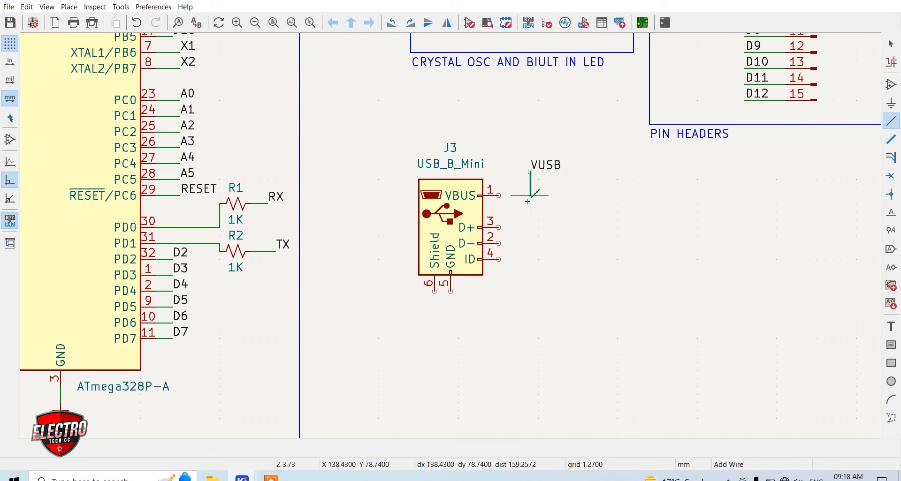
left_click(500, 195)
Draw a short wire out of the USB connector's D+ pin and attach a net label D+ at its end
left_click(498, 228)
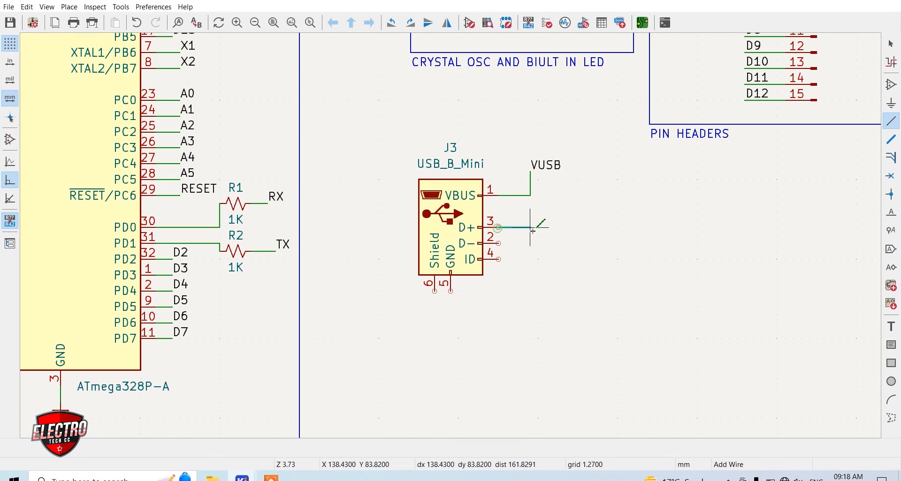
right_click(531, 230)
left_click(563, 280)
left_click(891, 212)
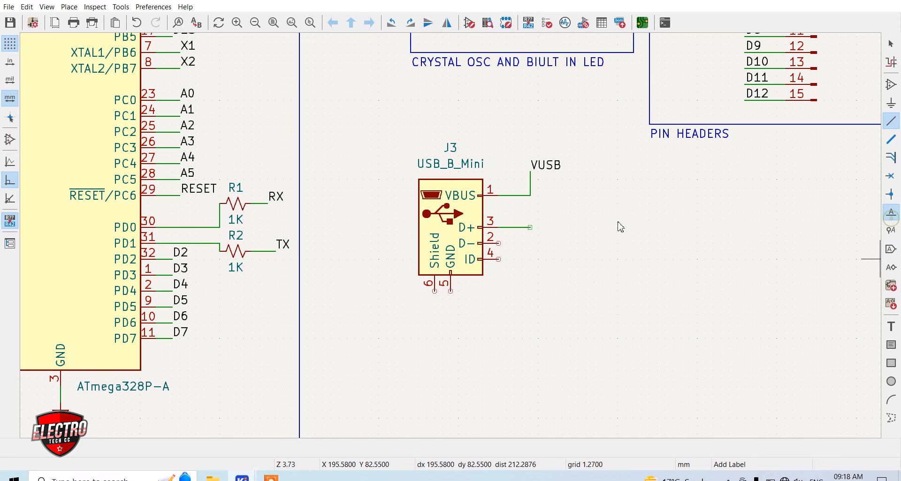
left_click(563, 229)
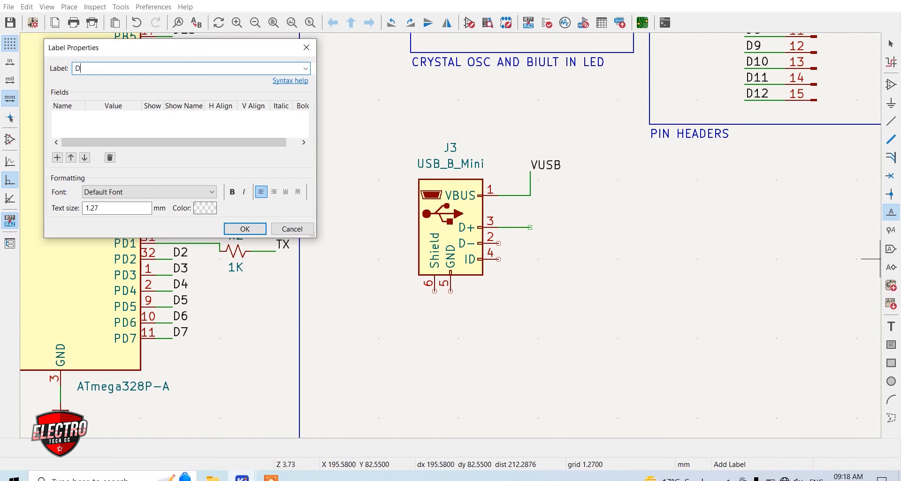
key("Return")
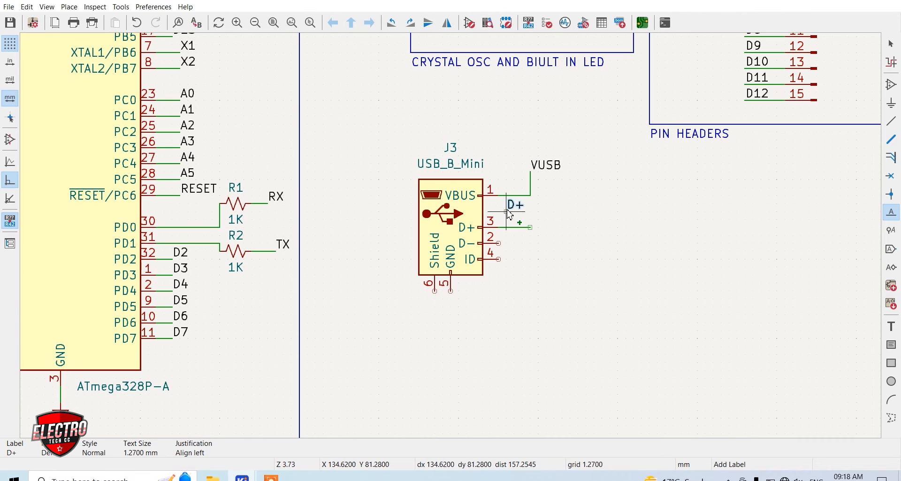
scroll(530, 228, "up", 5)
left_click(453, 262)
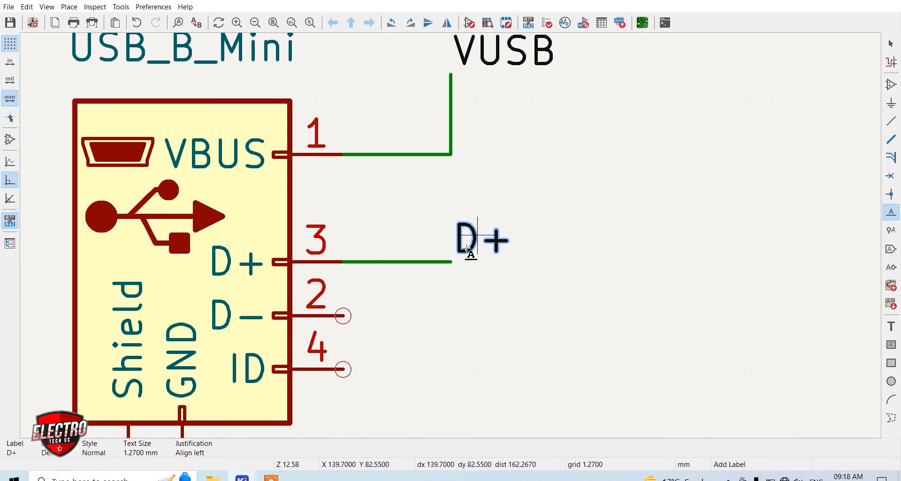
Duplicate the D+ label as D- beside the USB connector's D- pin and wire it to that pin
key("ctrl+d")
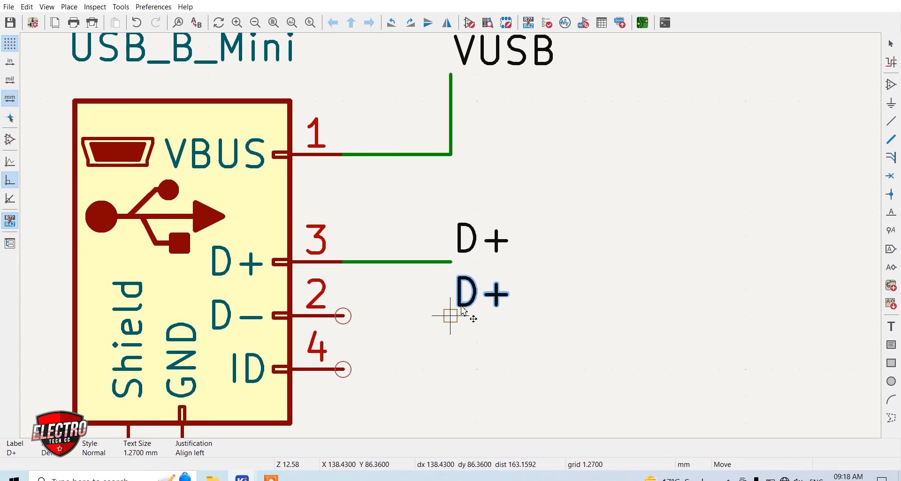
left_click(462, 307)
type("eD-")
key("Return")
left_click(535, 317)
key("Delete")
left_click_drag(544, 295, 456, 319)
key("w")
left_click(343, 317)
Mark the USB connector's ID pin with a no-connect flag
left_click(891, 177)
left_click(343, 370)
key("Escape")
Wire the USB connector's Shield and GND pins together and connect them to a GND power symbol below
scroll(493, 86, "down", 4)
key("w")
left_click(355, 259)
left_click(891, 104)
left_click(867, 164)
left_click(343, 295)
key("Escape")
Draw a rectangular frame of graphic lines around the USB connector circuit, including its labels and GND symbol
scroll(421, 236, "down", 4)
left_click(890, 418)
left_click(366, 145)
left_click(365, 299)
left_click(508, 139)
right_click(366, 147)
left_click(399, 201)
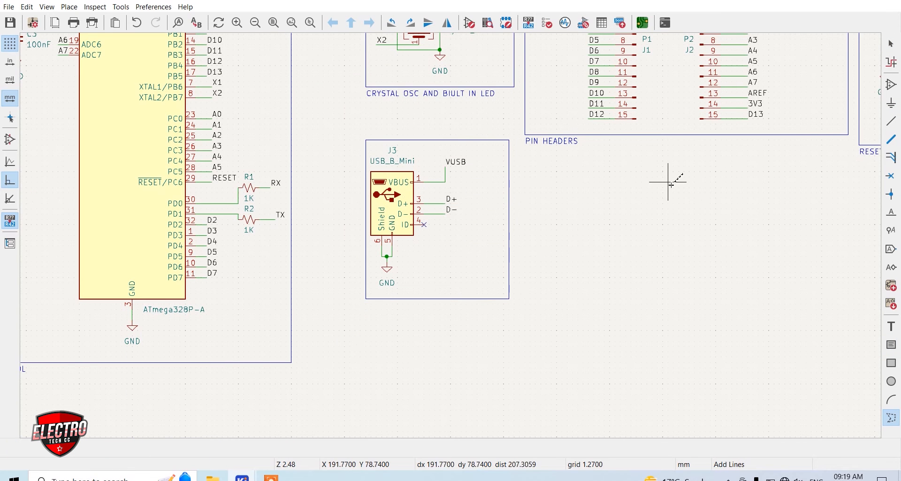
Duplicate the PIN HEADERS title below the USB connector's frame and change the copy's text to USB PORT
key("Escape")
left_click(540, 141)
key("ctrl+d")
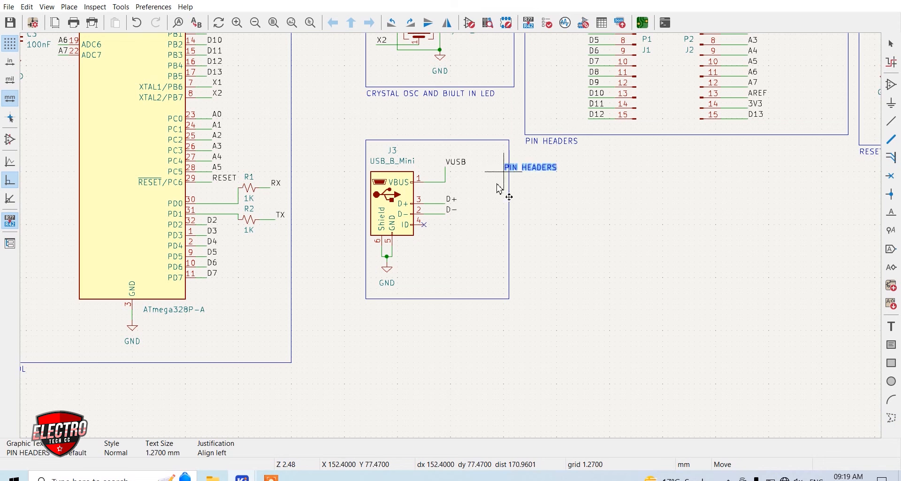
left_click(364, 307)
key("e")
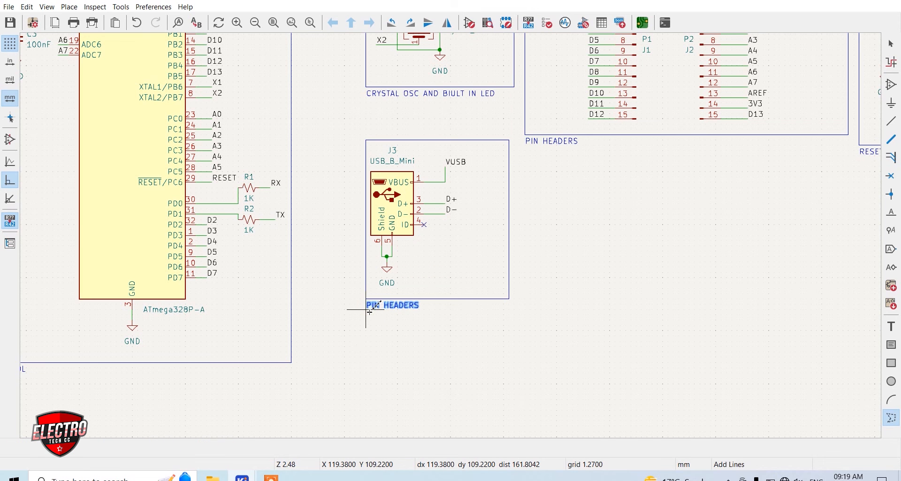
key("ctrl+a")
type("U")
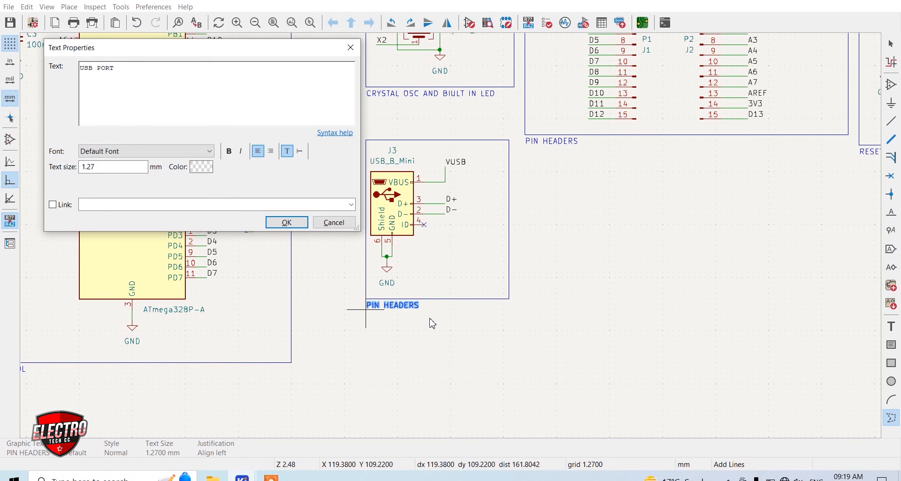
left_click(286, 222)
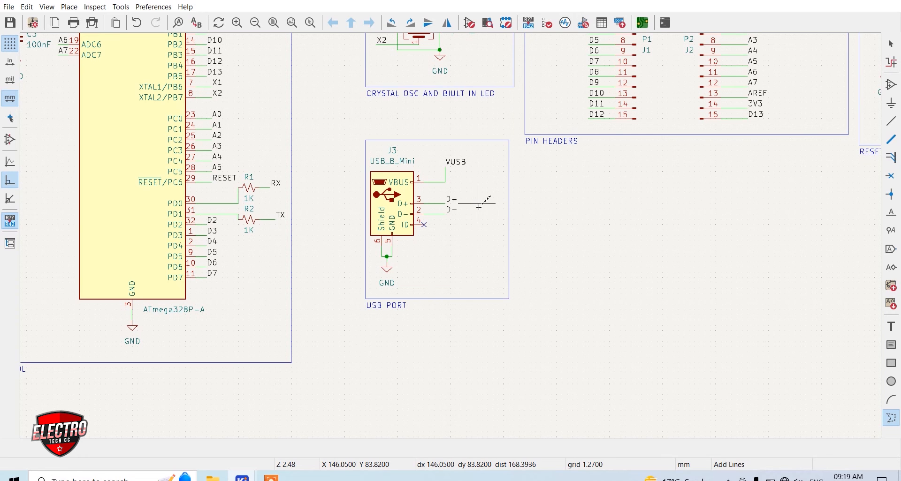
scroll(473, 215, "up", 2)
key("a")
left_click(451, 234)
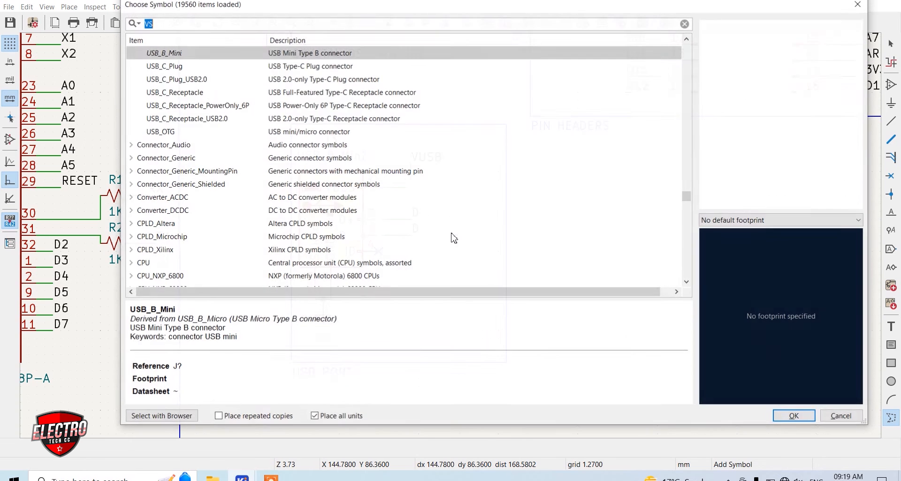
scroll(450, 238, "down", 5)
key("Escape")
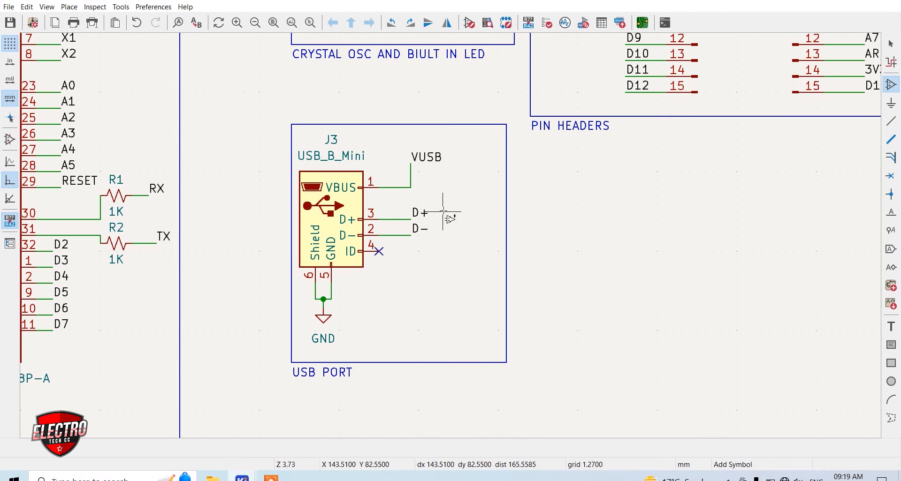
Place an MBR0520LT Schottky diode inside the USB PORT frame, below the connector's data pins
left_click(461, 240)
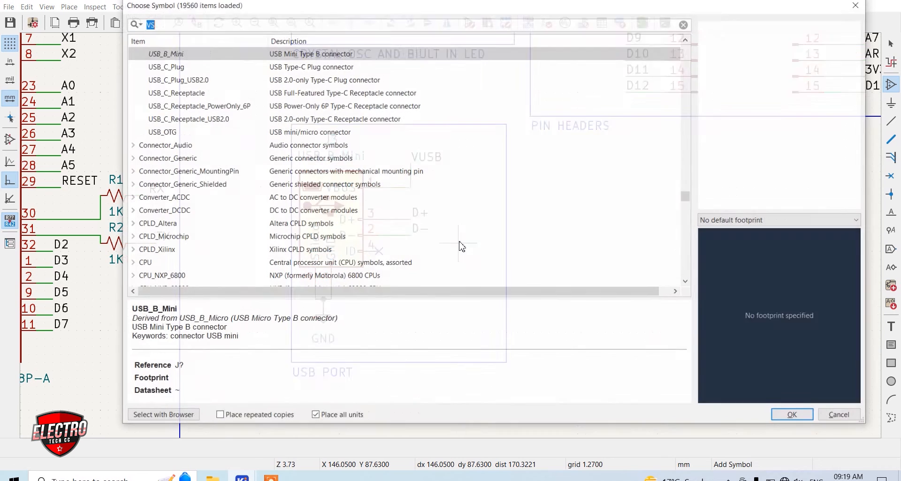
type("MB")
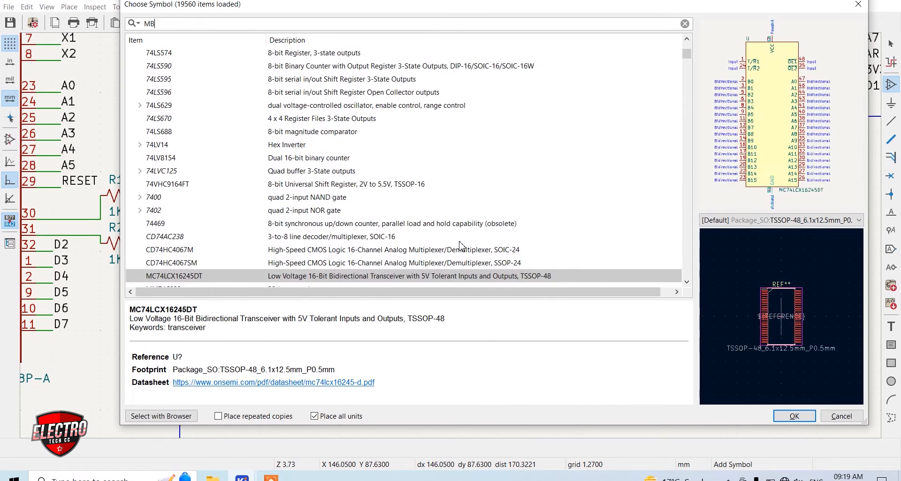
type("R05")
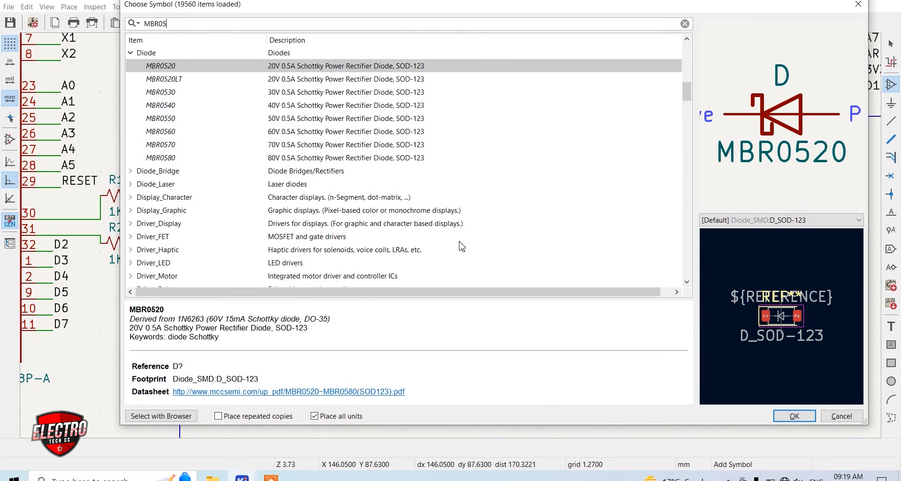
type("0")
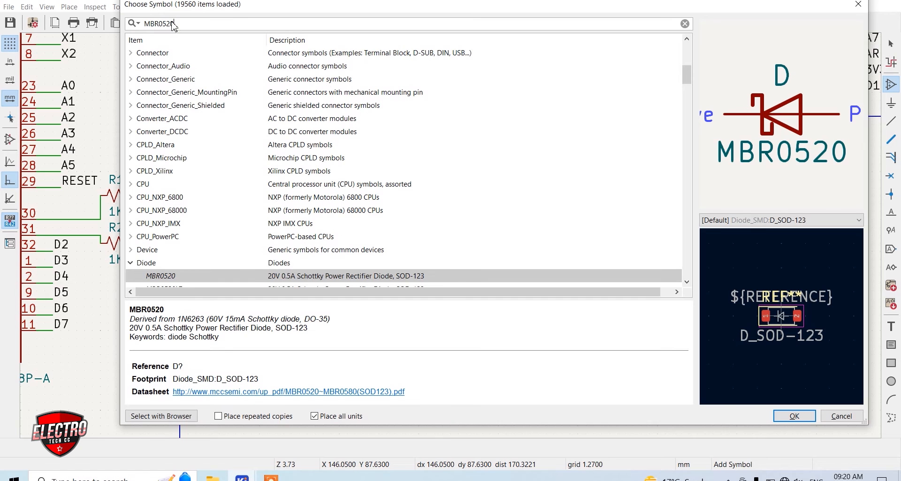
scroll(242, 110, "down", 3)
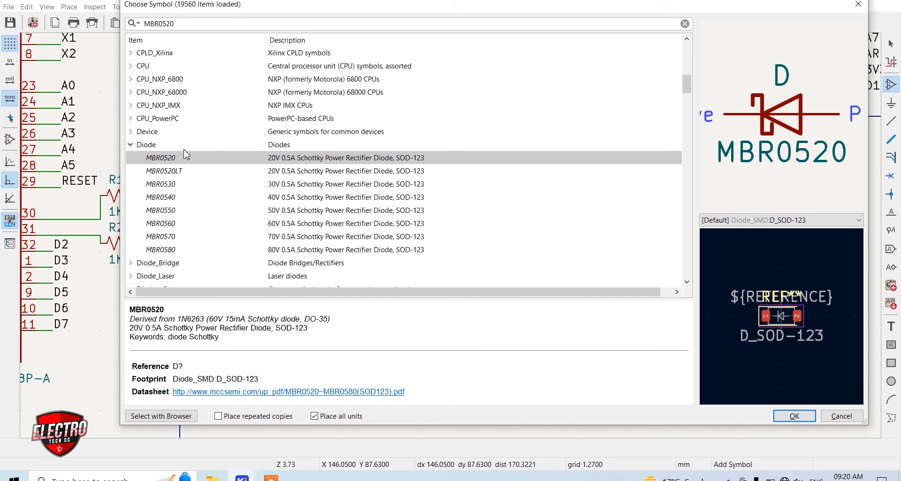
left_click(173, 172)
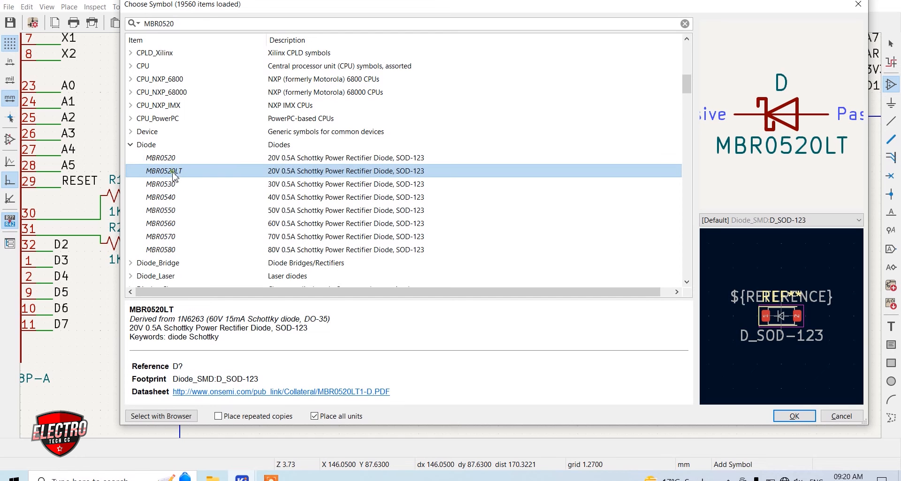
double_click(175, 178)
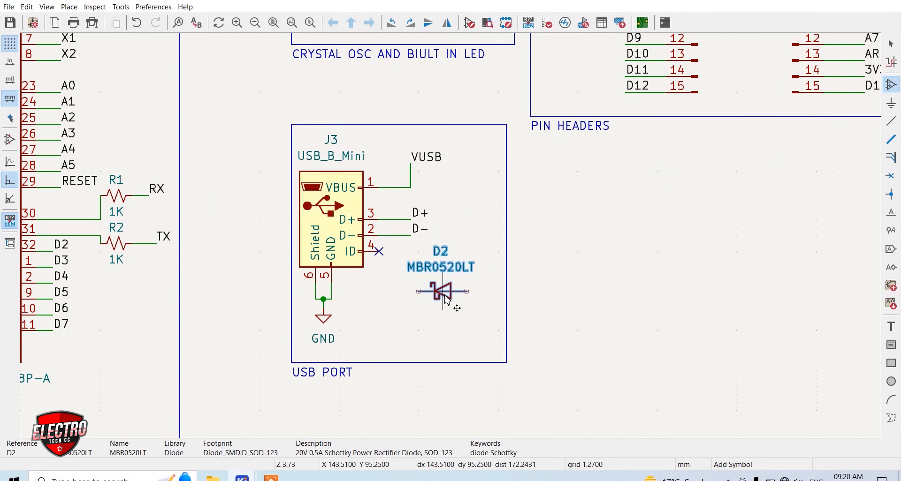
left_click(422, 341)
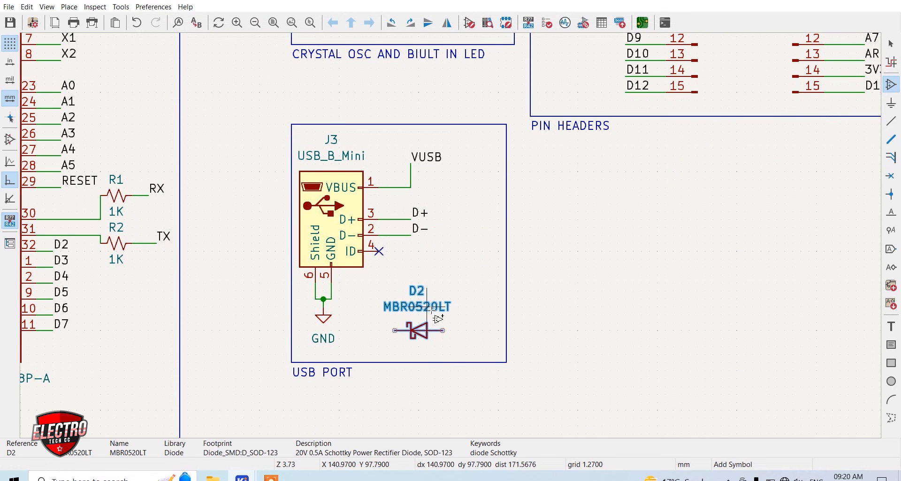
key("Escape")
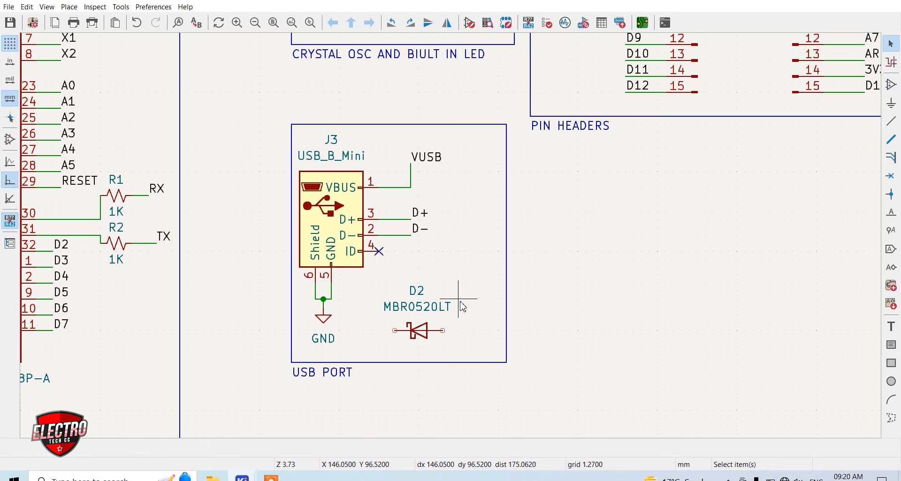
Duplicate the VUSB label above and beside the diode's anode and wire the two together
left_click(434, 162)
key("ctrl+d")
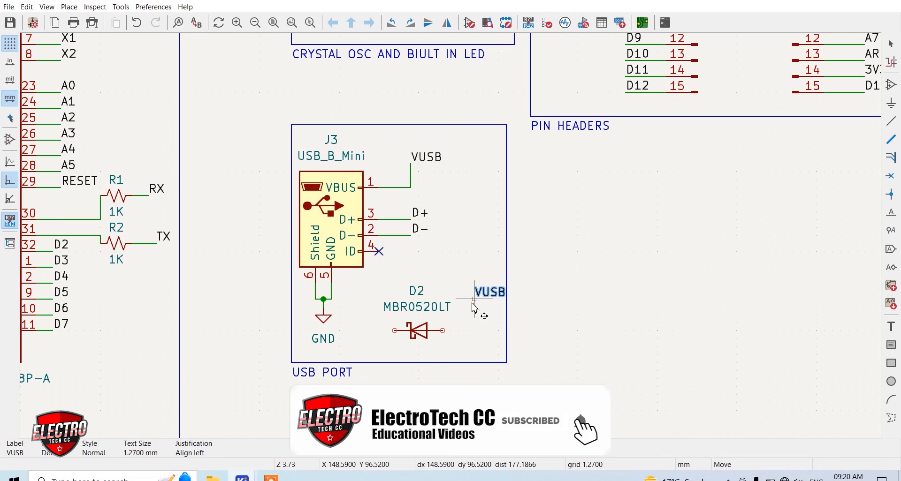
left_click(466, 319)
key("w")
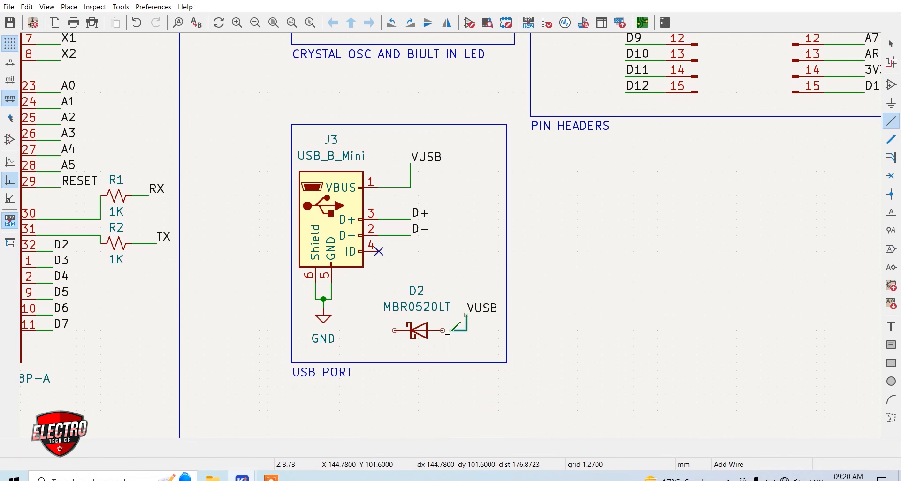
left_click(442, 331)
Place a copy of the VCC power symbol beside the diode's cathode, wire them together, and save the schematic
scroll(414, 216, "down", 3)
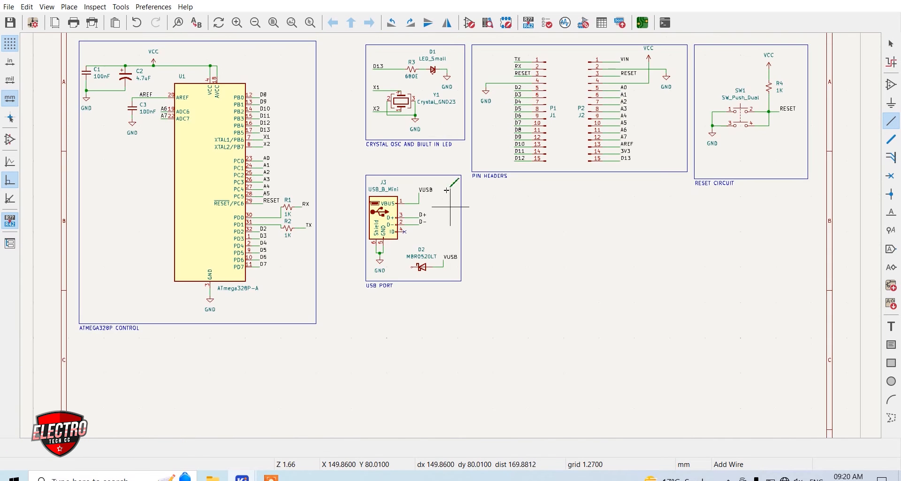
key("ctrl+d")
scroll(380, 275, "up", 3)
left_click(439, 235)
key("w")
left_click(487, 247)
key("ctrl+s")
scroll(438, 187, "down", 3)
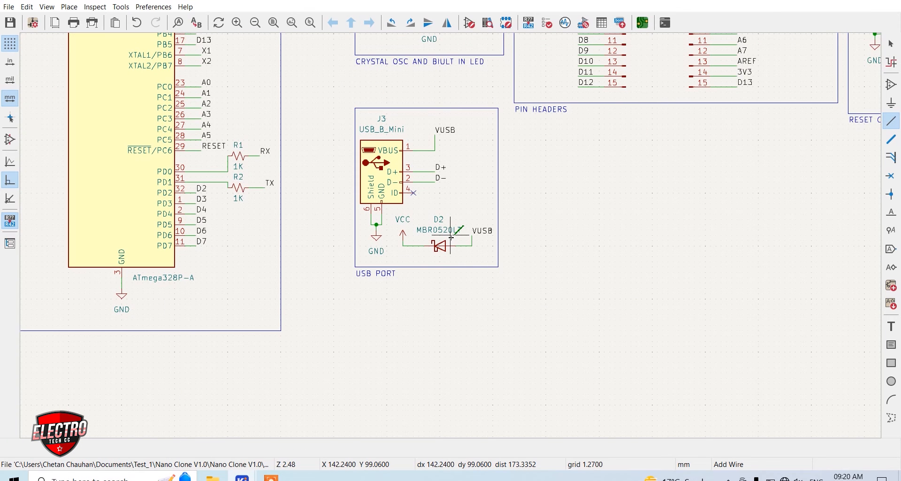
Duplicate the wired 100nF and 4.7uF capacitor pair with its GND symbol and place the copy outside the USB PORT frame
scroll(472, 96, "up", 3)
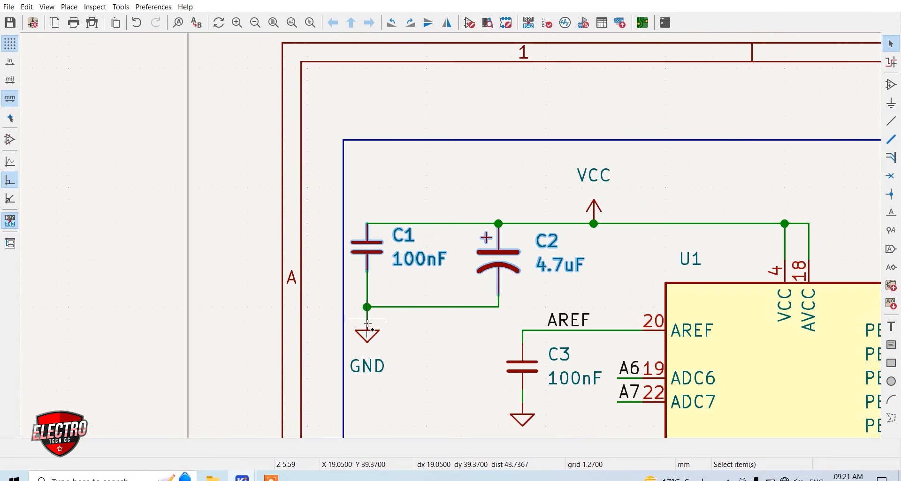
left_click(367, 325, "shift")
left_click(437, 307, "shift")
key("ctrl+d")
scroll(420, 211, "down", 5)
scroll(592, 298, "up", 4)
left_click(644, 252)
Widen the USB PORT frame and shift its edges and title slightly downward, keeping the corners joined
left_click(532, 197)
left_click_drag(532, 197, 587, 126)
left_click_drag(319, 372, 318, 379)
left_click_drag(317, 348, 317, 357)
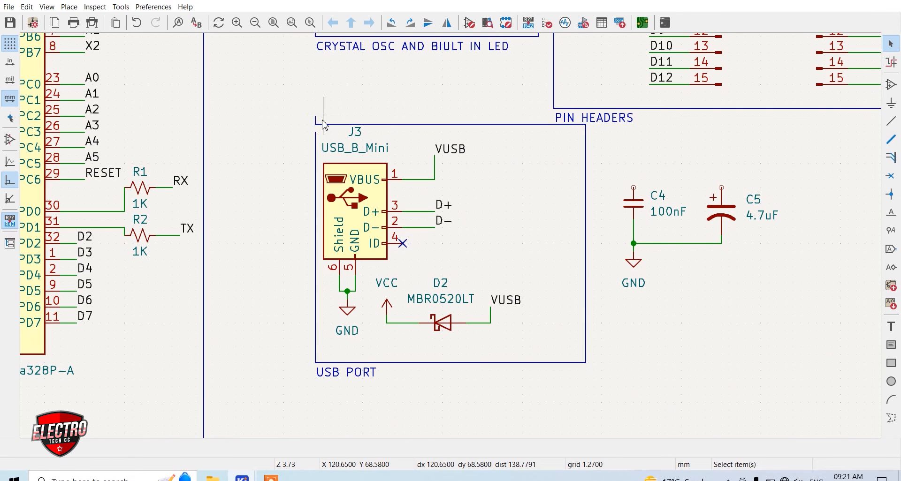
scroll(315, 132, "up", 5)
left_click(450, 234)
left_click(450, 196)
scroll(451, 197, "down", 5)
Move the copied capacitor pair into the USB PORT frame beside the VUSB line and widen the frame around it
left_click_drag(762, 286, 586, 170)
left_click_drag(601, 204, 434, 196)
left_click(494, 156)
left_click_drag(522, 204, 573, 127)
Wire the upper pins of the 100nF and 4.7uF capacitors together and connect them to the USB connector's VBUS line
left_click(506, 228)
key("Escape")
key("Delete")
left_click(507, 227)
left_click(435, 228)
left_click(506, 180)
left_click(403, 180)
Move the whole USB PORT block down for more spacing and put the PIN HEADERS title directly beneath its own frame
scroll(330, 173, "down", 2)
scroll(284, 246, "up", 1)
left_click_drag(295, 90, 540, 297)
left_click_drag(327, 119, 328, 140)
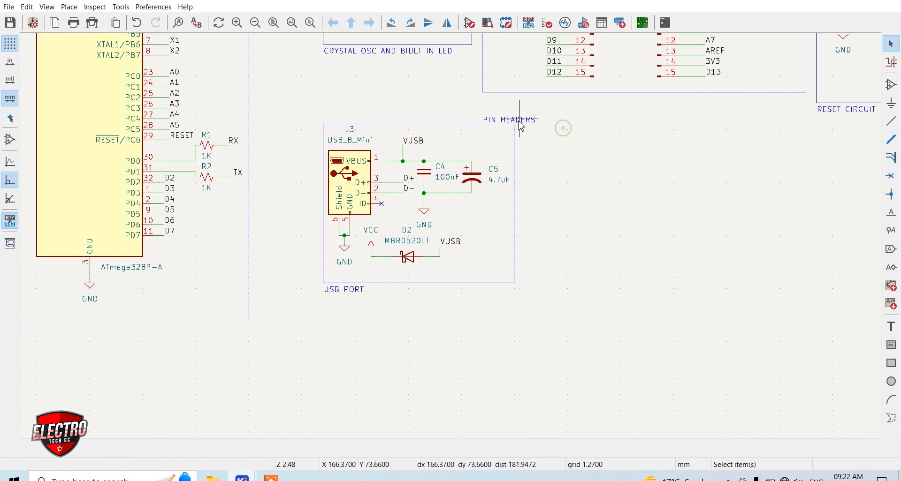
left_click(562, 126)
left_click_drag(509, 120, 509, 99)
Duplicate the VIN label from the pin headers and place the copy in the empty area beside the USB PORT frame
scroll(509, 182, "down", 2)
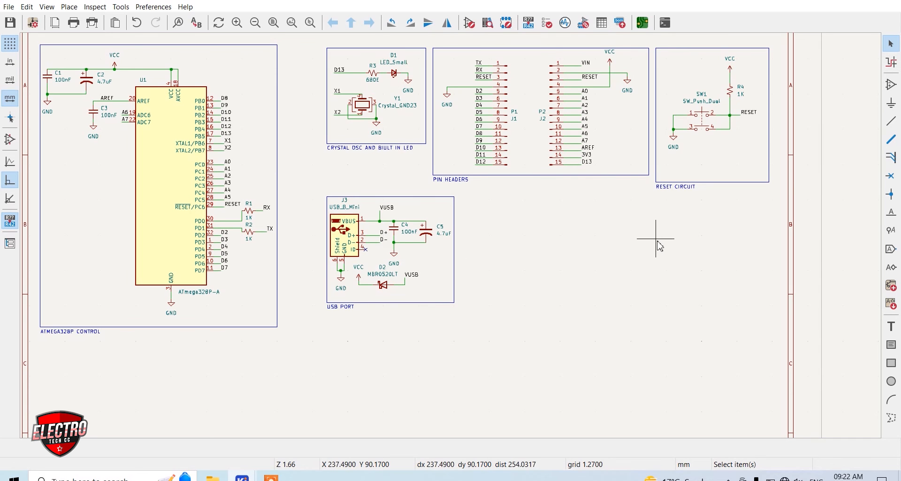
scroll(583, 77, "up", 5)
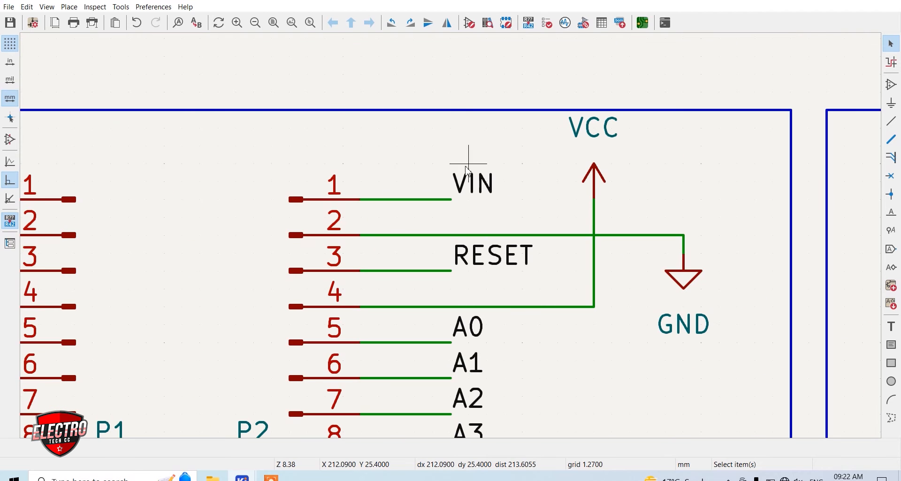
left_click(474, 186)
key("ctrl+d")
scroll(469, 207, "down", 5)
scroll(450, 239, "up", 4)
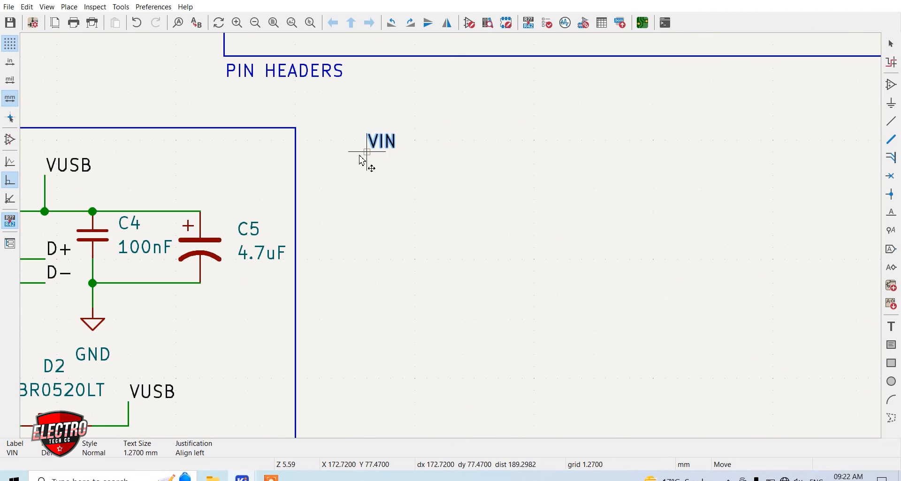
left_click(357, 155)
left_click_drag(358, 158, 382, 182)
Place an LM1117MP-5.0 linear regulator with its VI pin level with the copied VIN label
key("a")
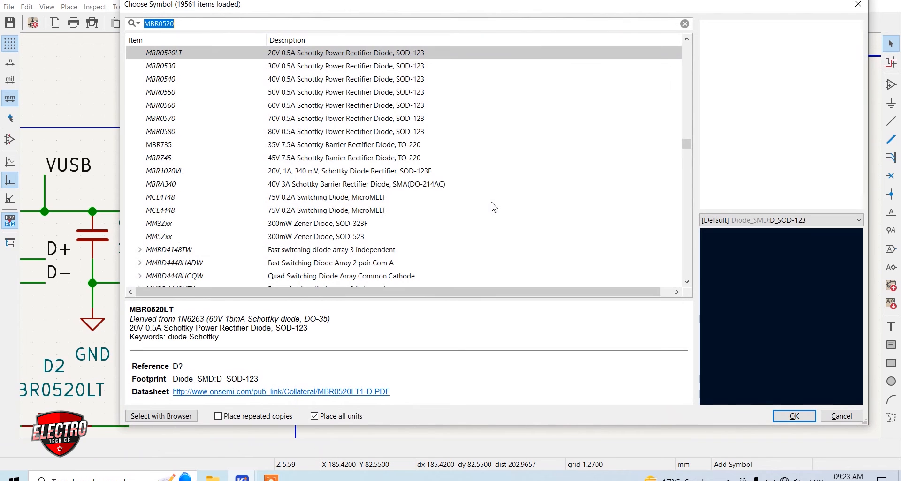
type("LM1")
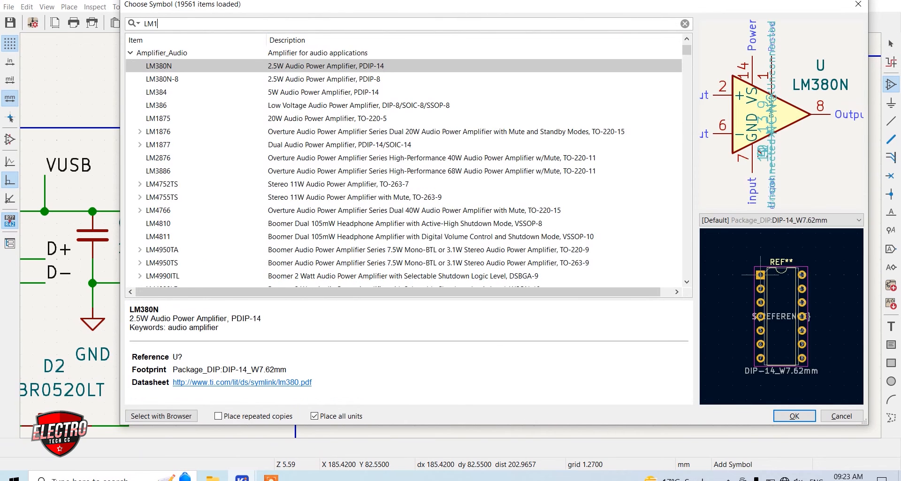
type("11")
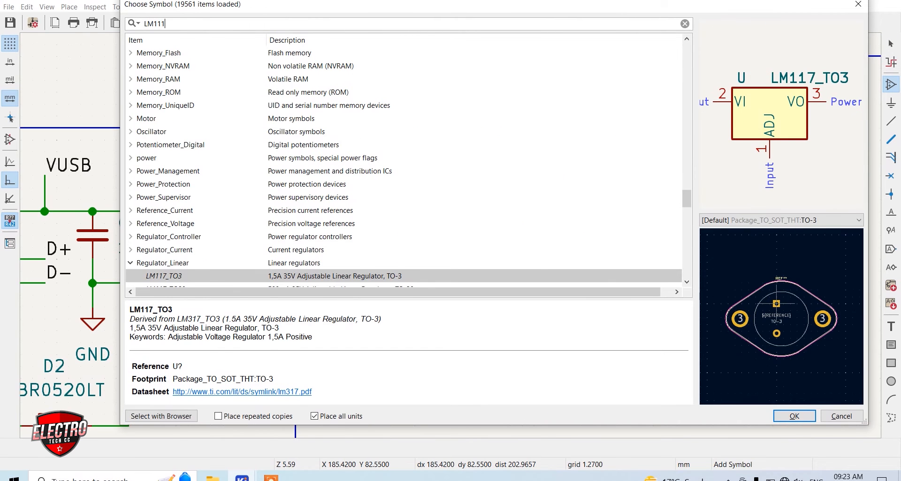
type("7")
scroll(519, 235, "down", 3)
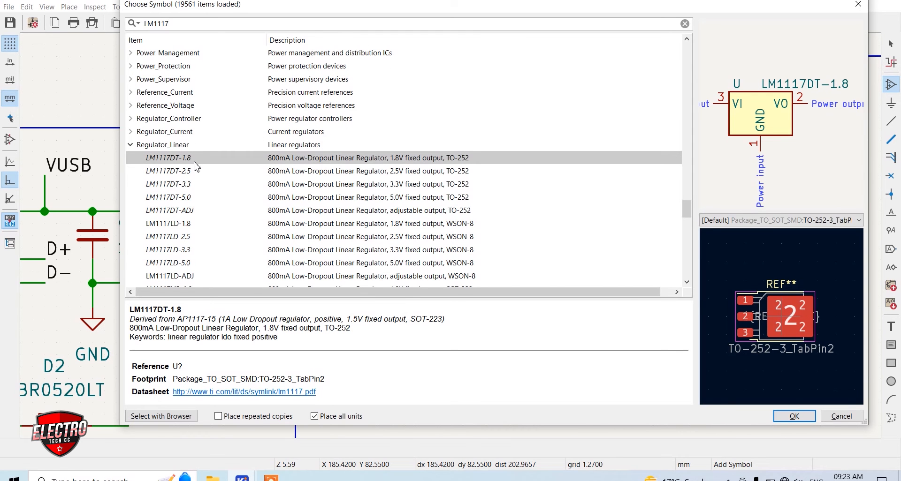
scroll(185, 259, "down", 1)
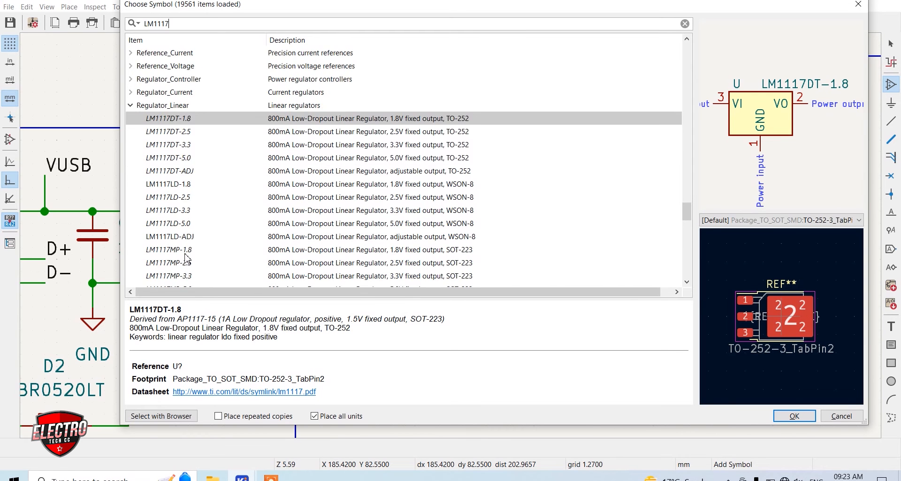
left_click(181, 223)
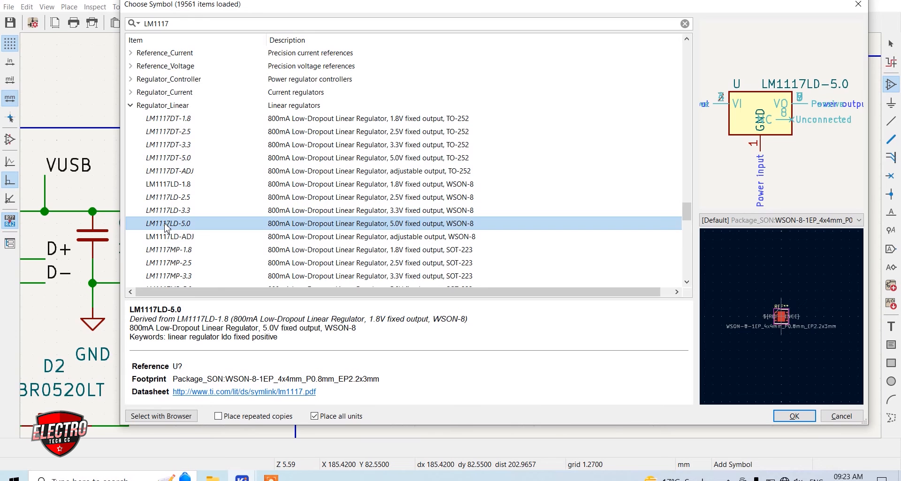
scroll(167, 228, "down", 3)
left_click(187, 174)
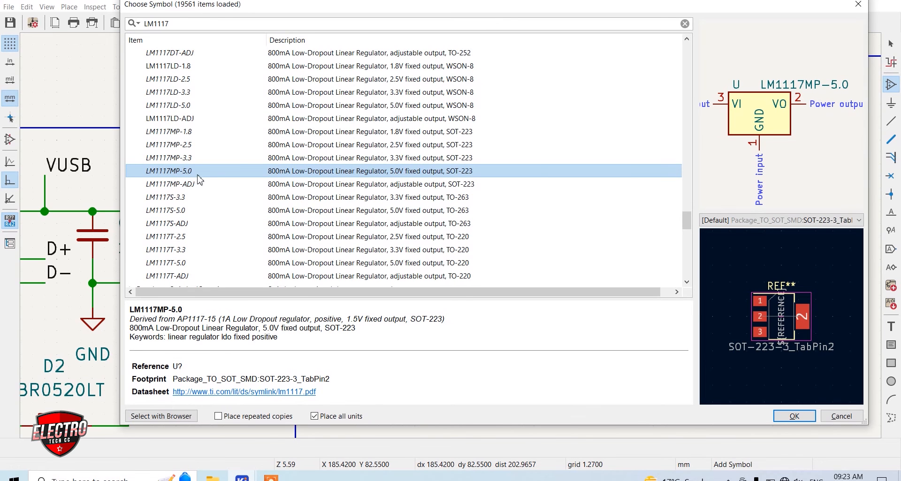
scroll(208, 198, "down", 3)
scroll(207, 200, "up", 3)
left_click(793, 417)
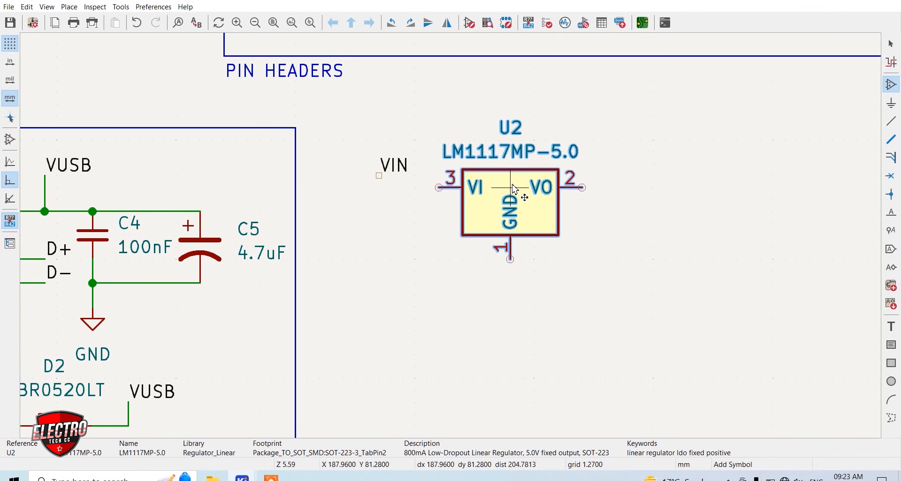
left_click(498, 178)
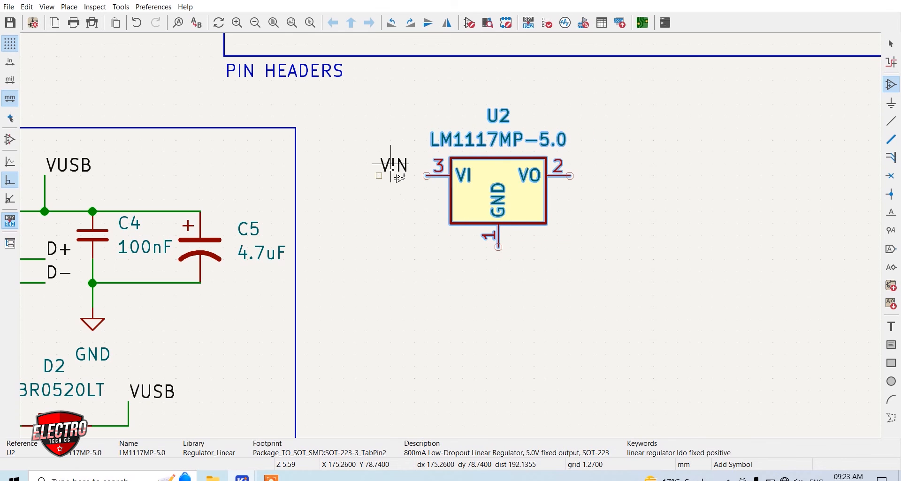
Wire the VIN label to the regulator's VI pin and its GND pin to a duplicated GND symbol below
key("w")
left_click(426, 176)
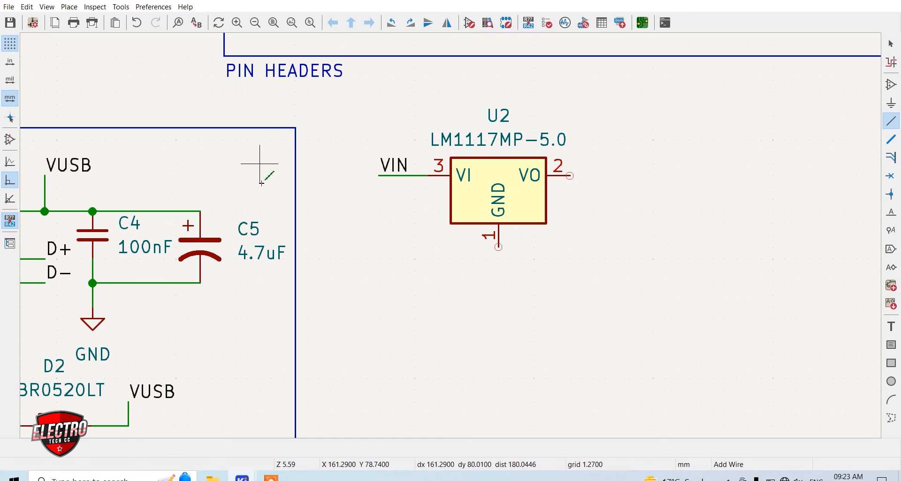
key("ctrl+d")
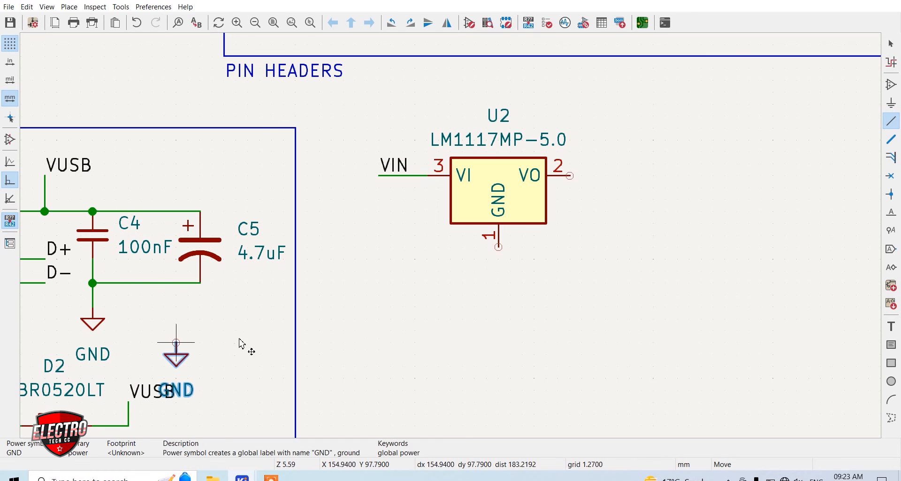
left_click(498, 260)
left_click(499, 248)
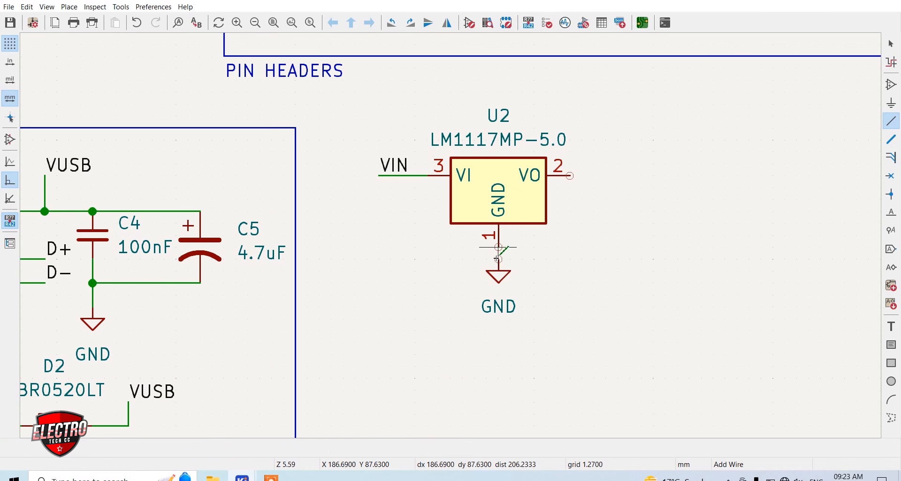
left_click(499, 259)
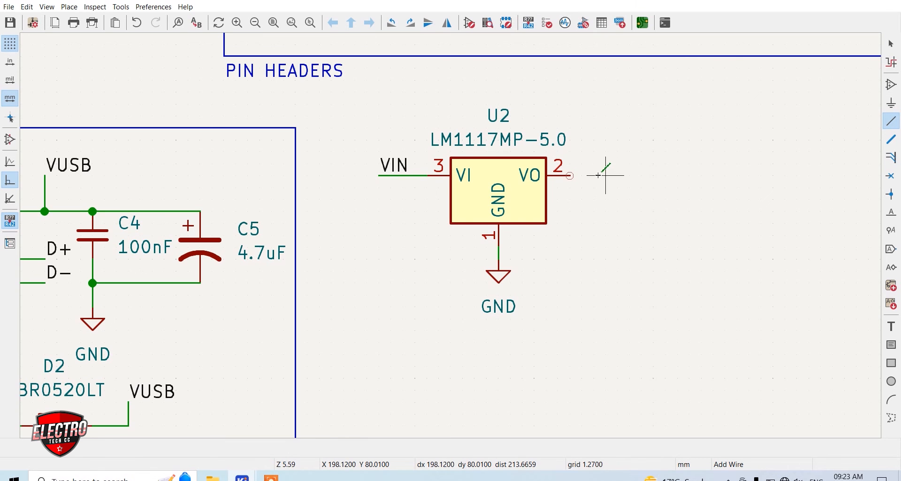
Duplicate the VCC power symbol beside the regulator and wire it to the VO output pin
scroll(164, 223, "down", 4)
scroll(386, 278, "up", 4)
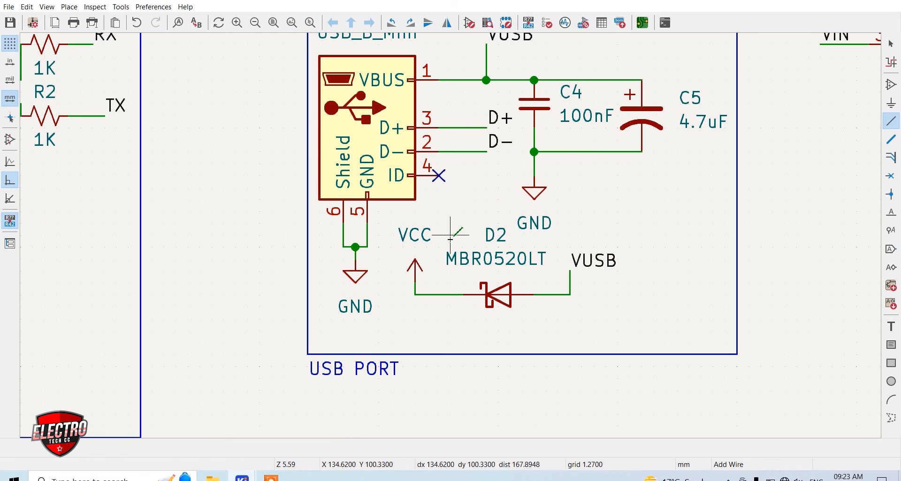
key("ctrl+d")
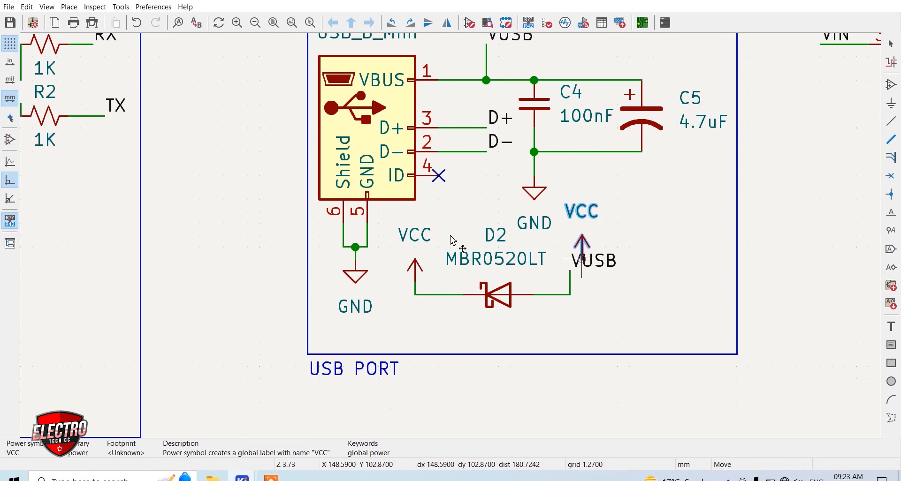
scroll(583, 261, "down", 4)
scroll(629, 181, "up", 4)
left_click(319, 201)
key("w")
left_click(284, 212)
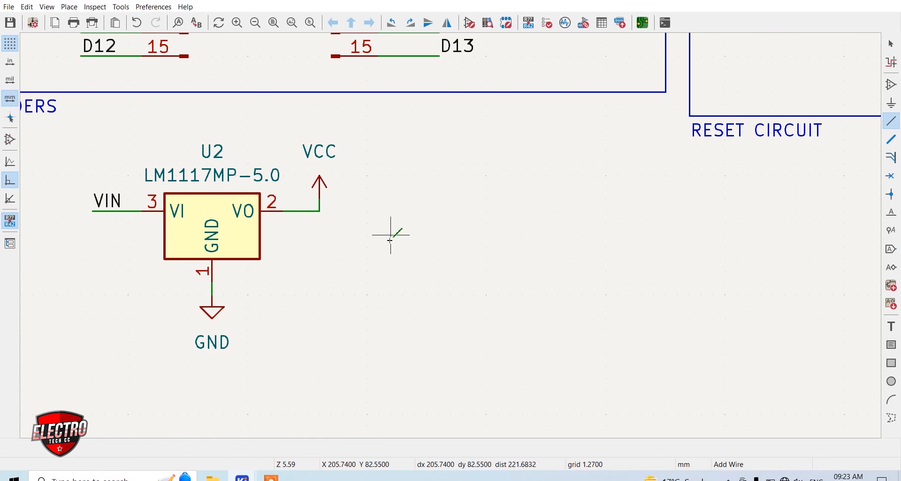
scroll(459, 237, "down", 3)
scroll(459, 235, "up", 3)
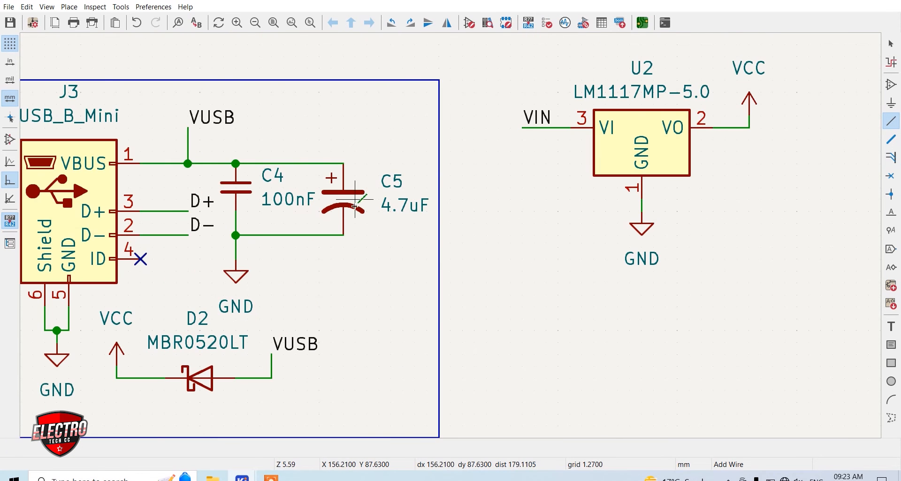
Duplicate the 4.7uF polarized capacitor below the VCC symbol and wire its positive pin to the regulator's VO net
key("ctrl+d")
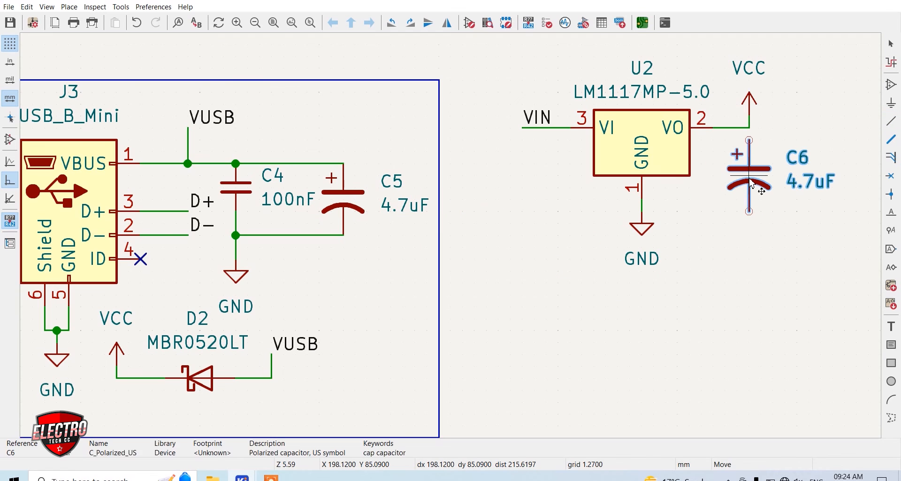
left_click(759, 141)
left_click(749, 140)
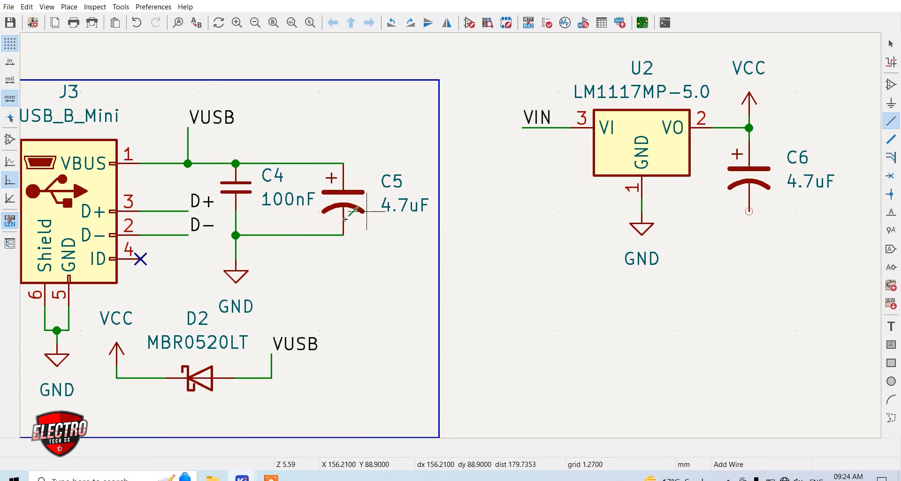
Duplicate the 680E resistor, LED and GND group beside the regulator output and wire the resistor to the VCC node
scroll(194, 289, "down", 6)
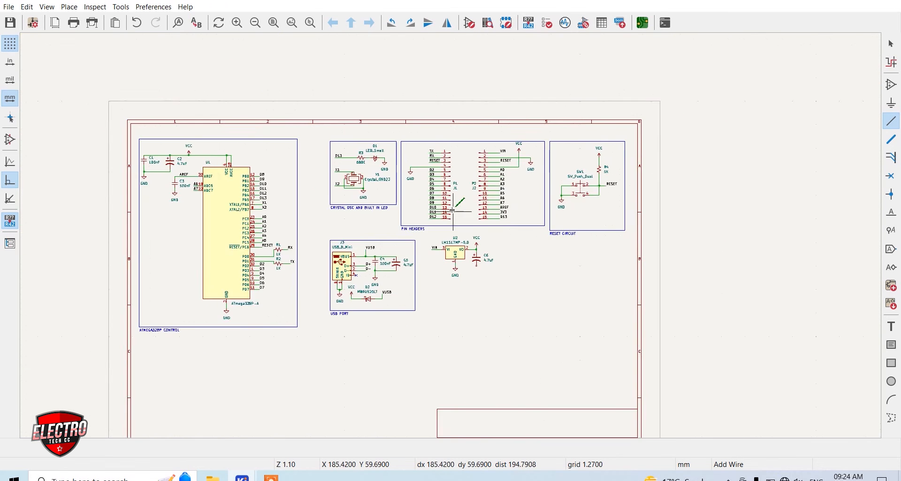
scroll(580, 251, "up", 3)
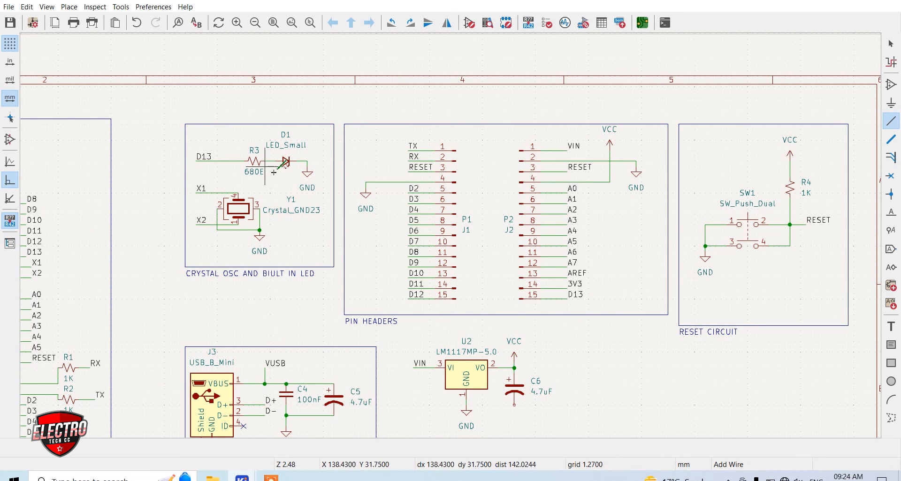
key("Escape")
left_click_drag(319, 188, 250, 158)
key("ctrl+d")
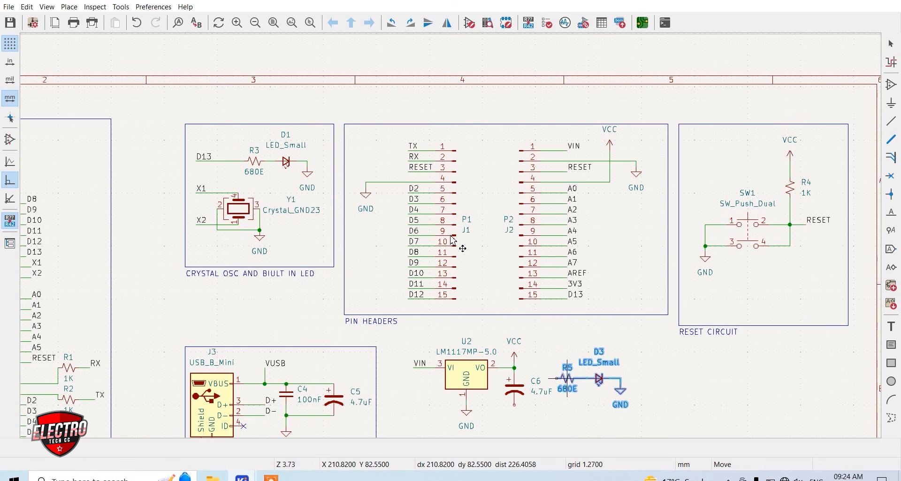
scroll(604, 373, "up", 3)
left_click(439, 215)
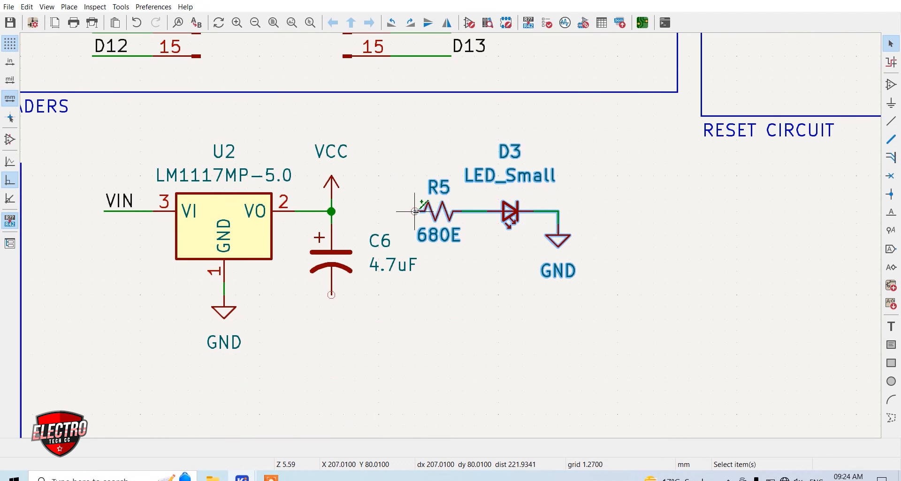
key("w")
left_click(331, 211)
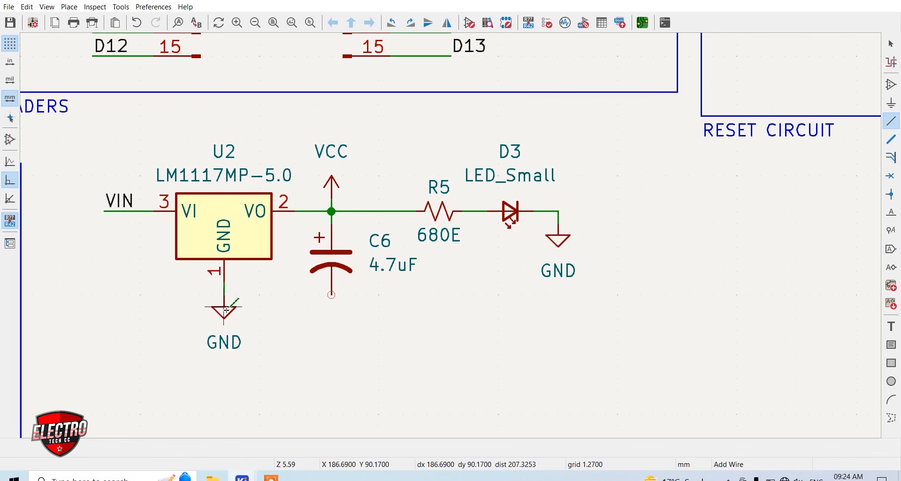
Move the regulator's GND symbol lower, then wire it and the output capacitor's negative pin to the regulator's GND pin
key("m")
left_click(225, 330)
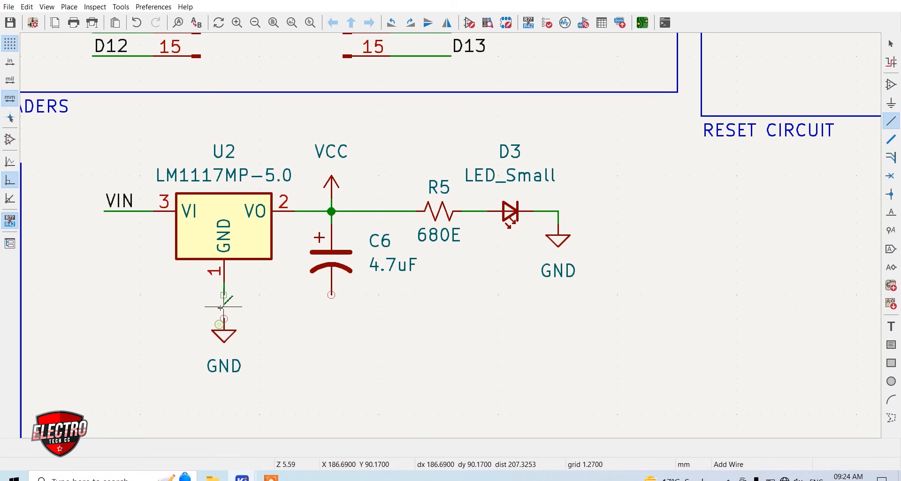
left_click(332, 295)
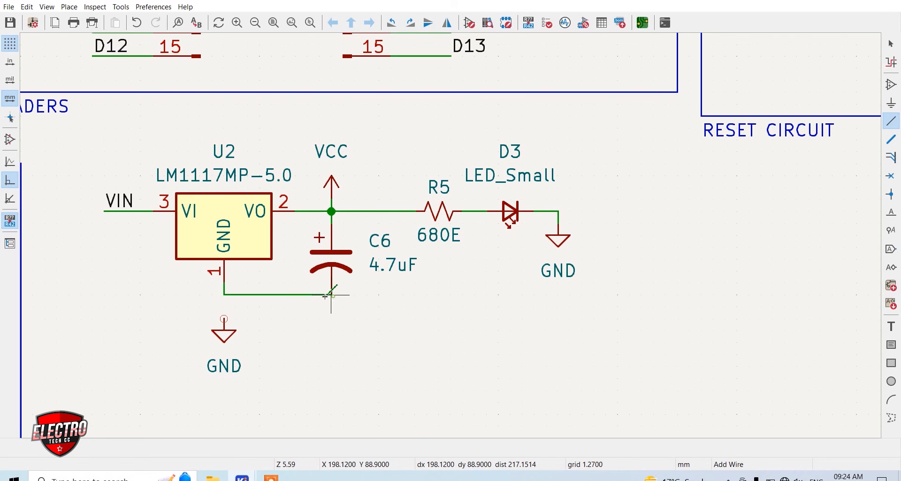
left_click(224, 319)
left_click(225, 295)
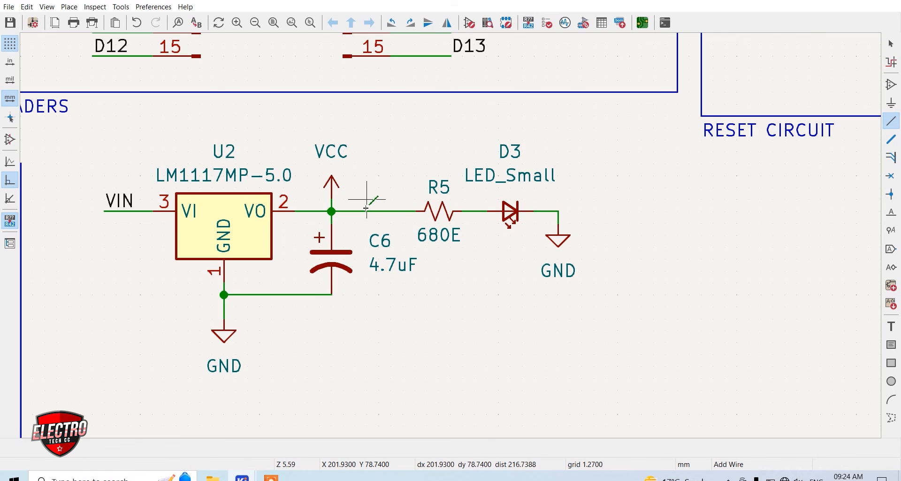
key("Escape")
Move the complete regulator circuit slightly lower beside the USB PORT frame
scroll(370, 197, "down", 5)
scroll(331, 217, "up", 2)
left_click_drag(549, 308, 327, 214)
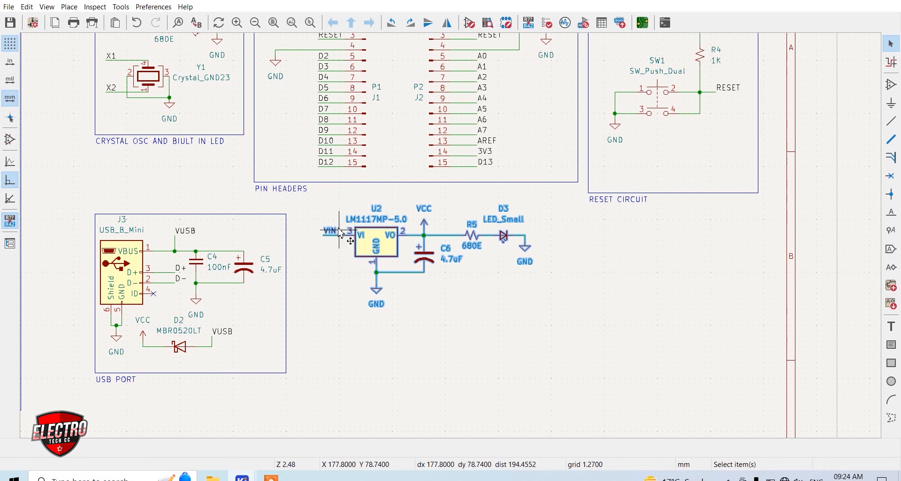
key("m")
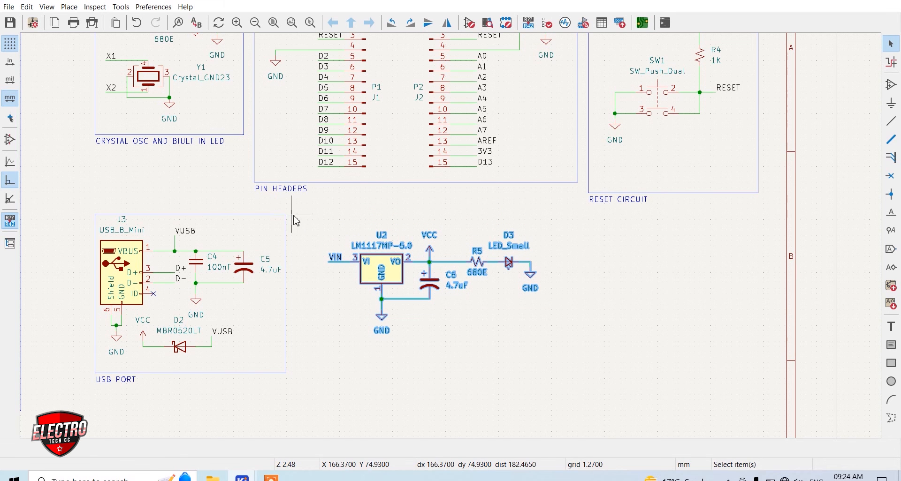
Draw a rectangular line frame around the regulator circuit, with its top edge level with the USB PORT frame
left_click(892, 417)
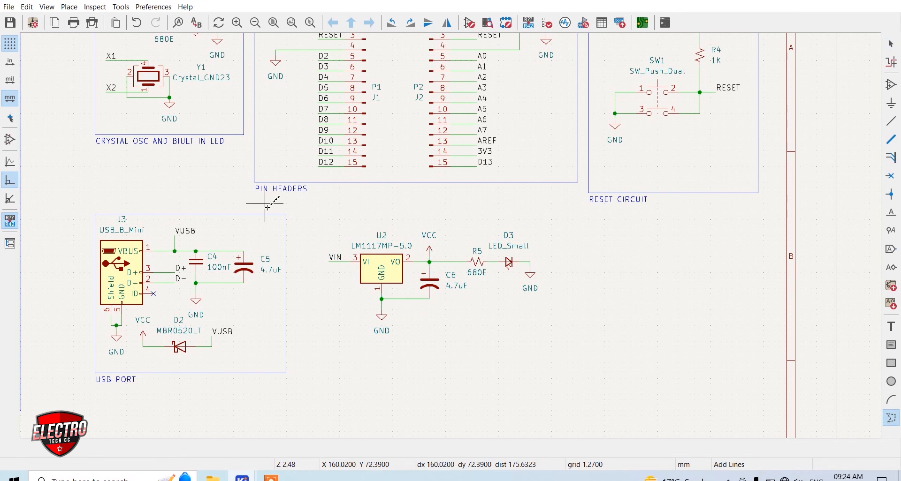
left_click(319, 215)
left_click(578, 342)
double_click(319, 215)
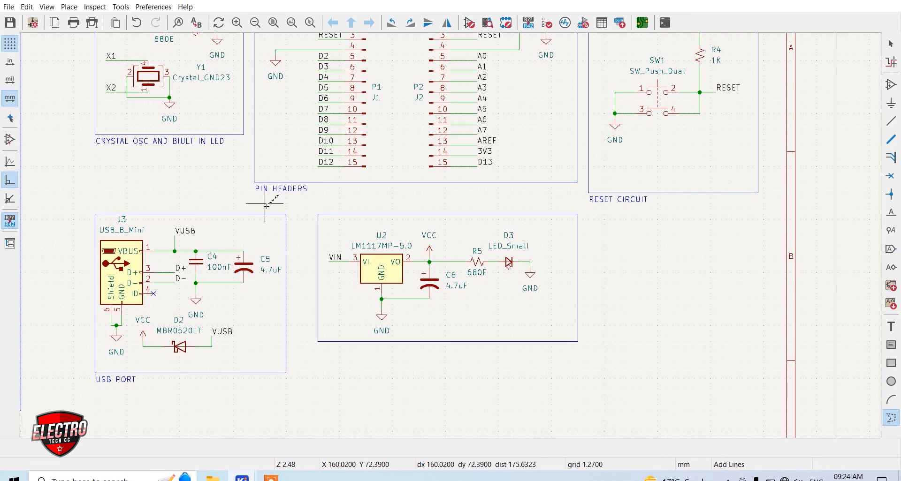
Duplicate the PIN HEADERS title under the regulator frame and change its text to "+5V REGULATOR"
key("ctrl+d")
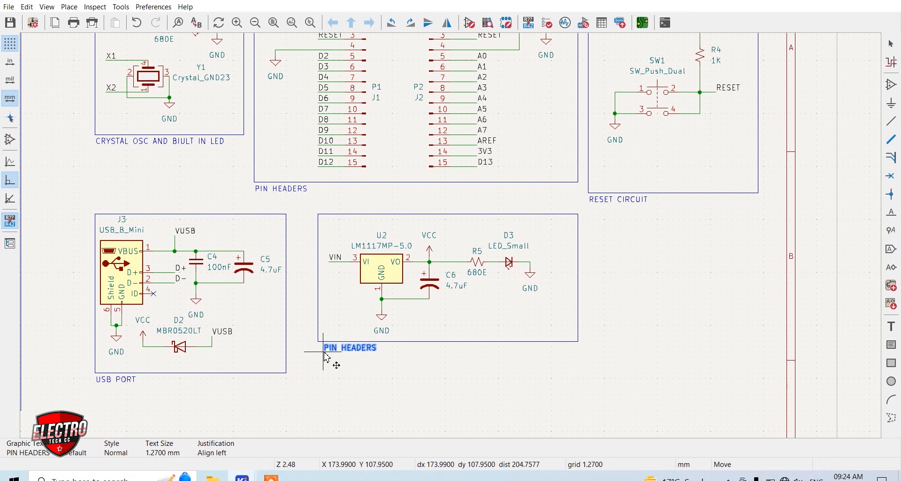
left_click(318, 353)
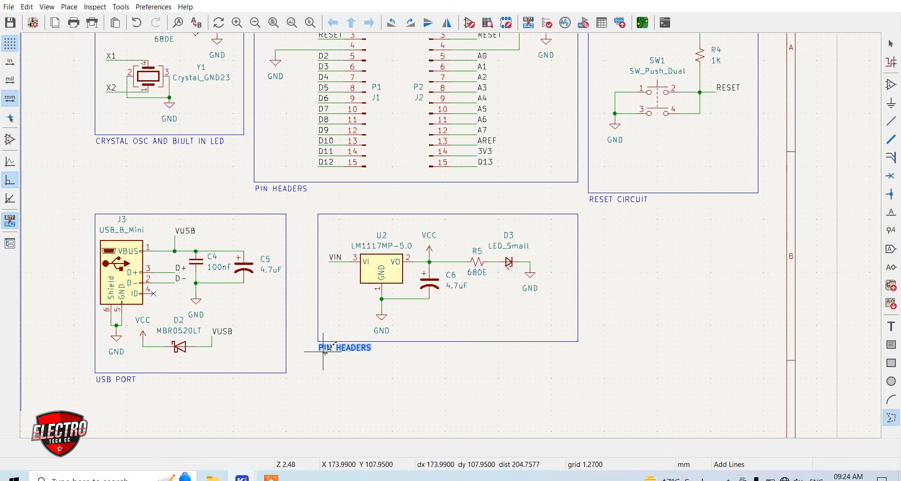
key("e")
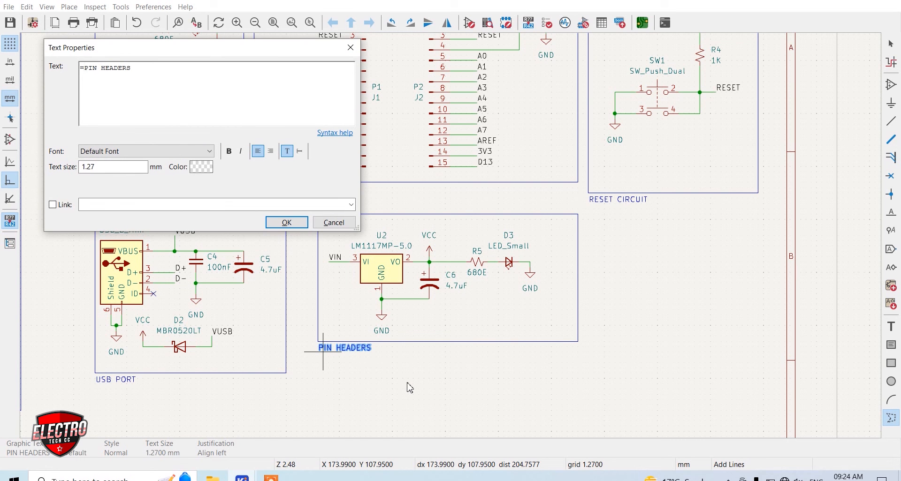
key("ctrl+a")
type("+5V RE")
left_click(290, 226)
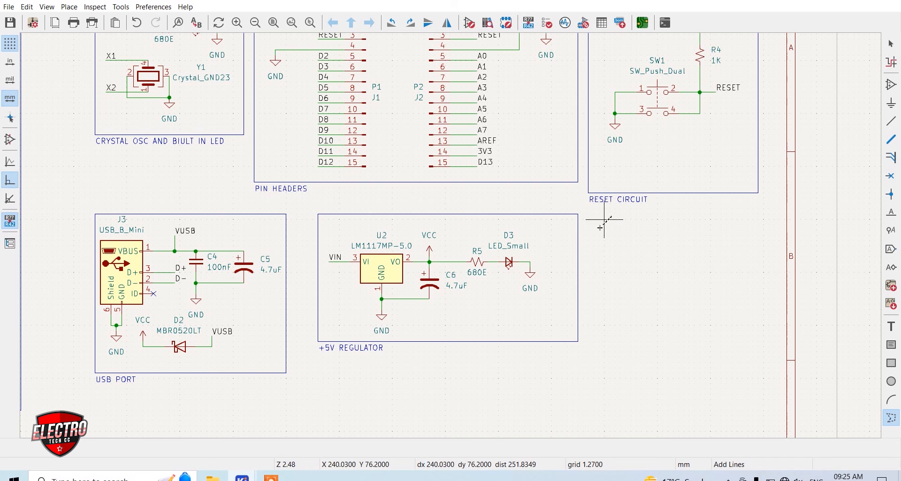
Place a Conn_02x03_Odd_Even connector in the empty area below the RESET CIRCUIT frame
left_click(684, 283)
type("CONN")
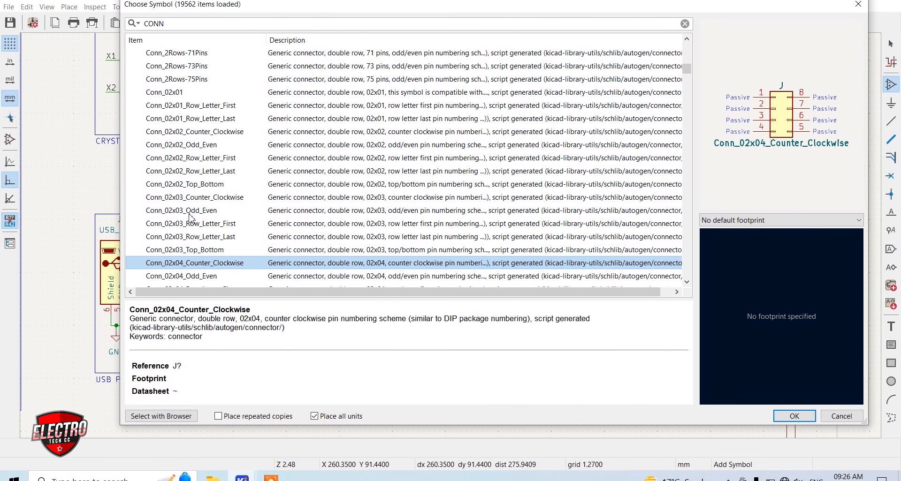
left_click(191, 211)
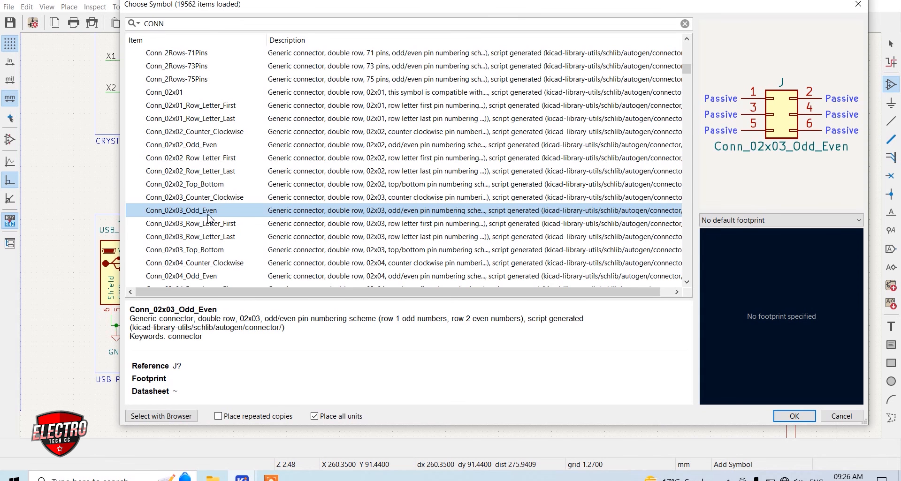
double_click(208, 212)
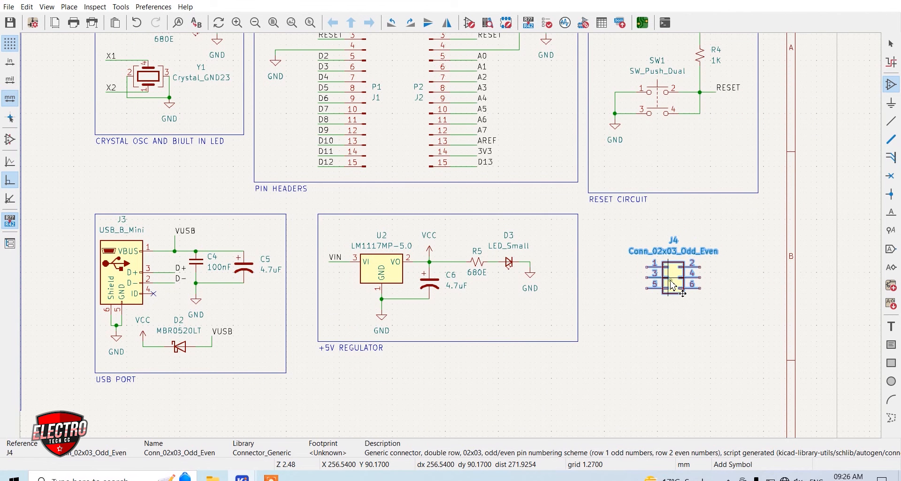
scroll(674, 281, "up", 4)
scroll(673, 282, "down", 2)
scroll(674, 282, "up", 2)
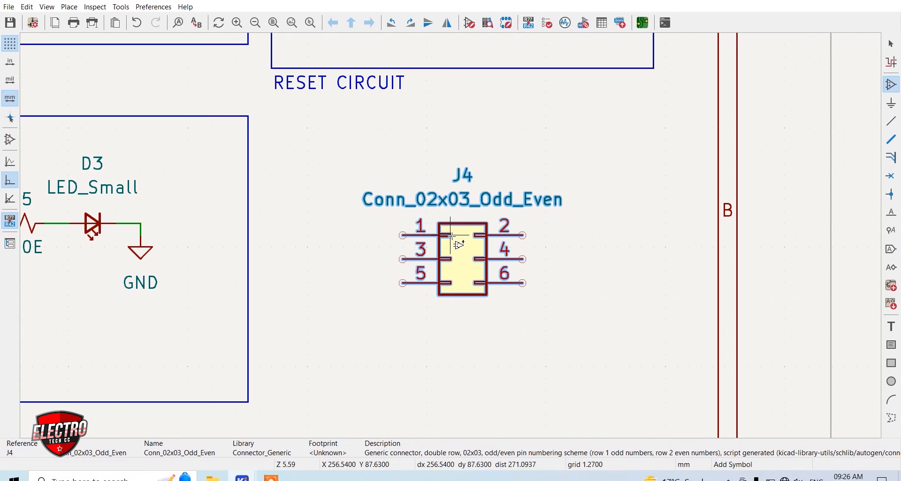
left_click(451, 235)
key("Escape")
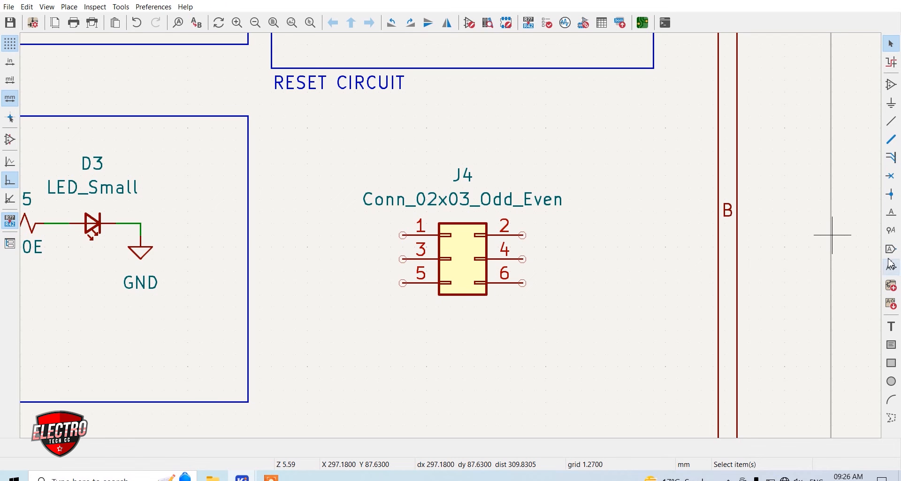
Add a D12 net label and wire it to pin 1 of the 2x3 connector
left_click(890, 217)
left_click(347, 197)
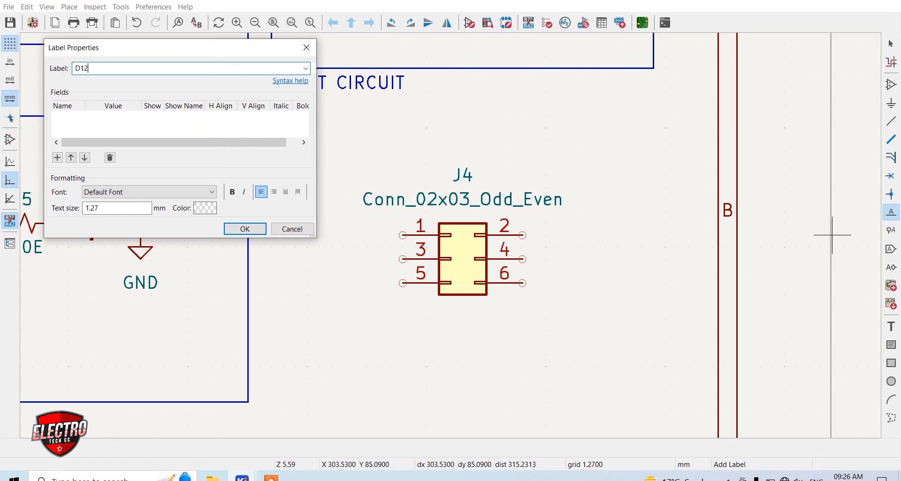
type("D12")
key("Return")
left_click(332, 235)
key("w")
left_click(403, 235)
Label the 2x3 connector's pin 3 net D13 and its pin 5 net RESET
type("lD13")
key("Return")
left_click(403, 259)
key("ctrl+v")
left_click(319, 284)
left_click(402, 283)
type("RESET")
key("Return")
Add a VCC symbol wired to the 2x3 connector's pin 2 and a GND symbol wired to pin 6
key("ctrl+v")
left_click(469, 215)
key("w")
left_click(379, 251)
key("ctrl+v")
left_click(474, 247)
left_click(414, 247)
Copy a net label to the 2x3 connector's pin 4, wire it and change its text to D11
key("ctrl+v")
left_click(471, 229)
left_click(413, 227)
type("eD11")
key("Return")
Change the 2x3 connector's value to PROG
type("ePORG")
left_click(303, 167)
type("ePROG")
key("Return")
Draw a rectangular line frame around the PROG connector circuit
key("i")
left_click(176, 80)
left_click(176, 366)
left_click(546, 366)
left_click(545, 81)
double_click(176, 80)
Add the title text "ICSP HEADER" under the PROG connector's frame
left_click(891, 327)
type("ICSP HEADER")
left_click(290, 222)
left_click(177, 389)
Move the whole USB PORT block directly below the ATMEGA328P CONTROL frame, aligned with its left edge
scroll(177, 389, "down", 5)
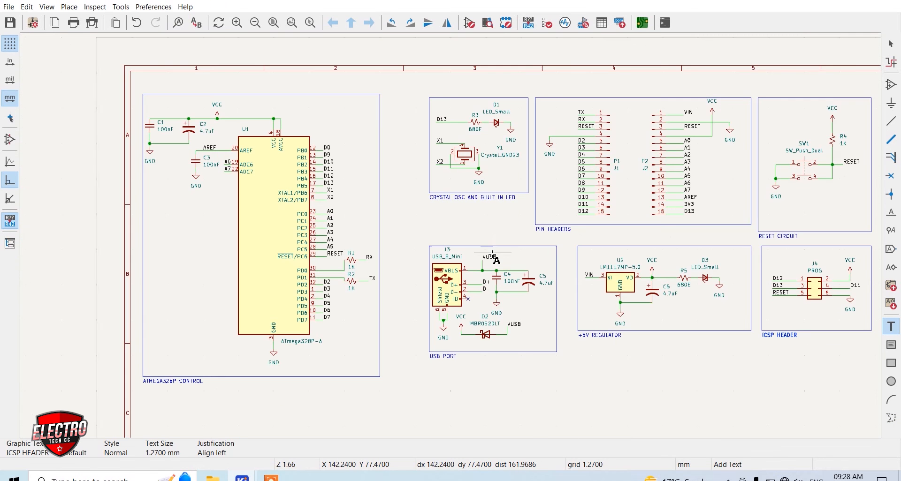
left_click(890, 44)
scroll(492, 254, "down", 2)
left_click_drag(491, 154, 397, 74)
key("m")
left_click(210, 175)
Move the +5V REGULATOR and ICSP HEADER blocks together beside the relocated USB PORT frame
left_click_drag(708, 149, 515, 83)
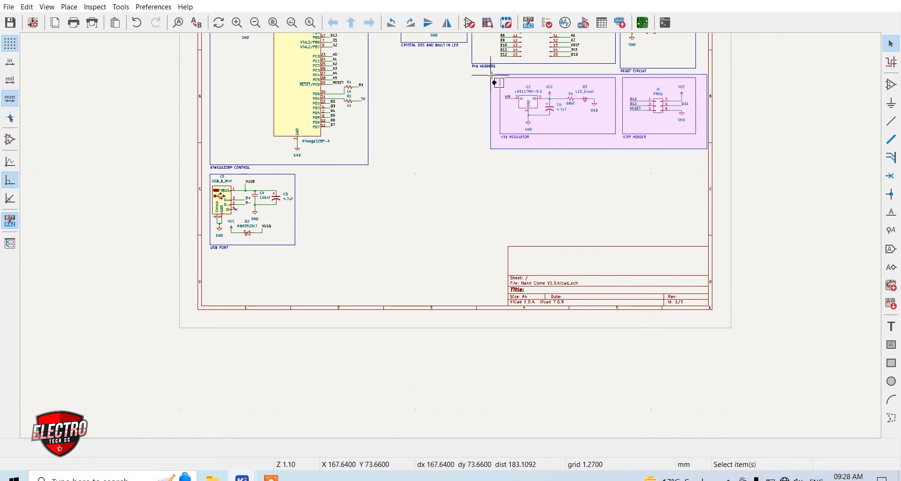
key("m")
left_click(327, 195)
Move the ICSP HEADER block directly below the +5V REGULATOR frame, aligned with its left edge
left_click_drag(497, 233, 421, 169)
key("m")
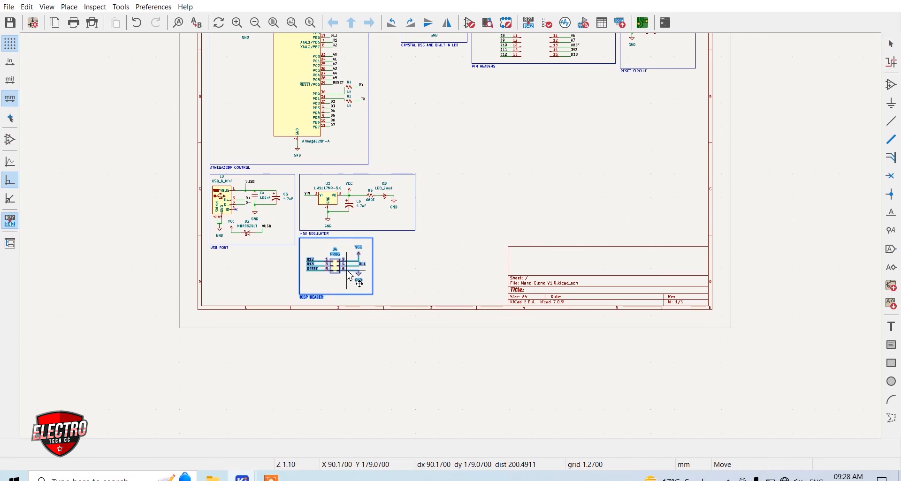
left_click(346, 271)
Place an FT232RL USB-to-serial symbol in the empty area below the PIN HEADERS frame and leave symbol placement
middle_click_drag(420, 253, 450, 237)
scroll(559, 146, "down", 1)
scroll(458, 214, "up", 2)
scroll(450, 235, "down", 1)
scroll(452, 242, "up", 2)
key("a")
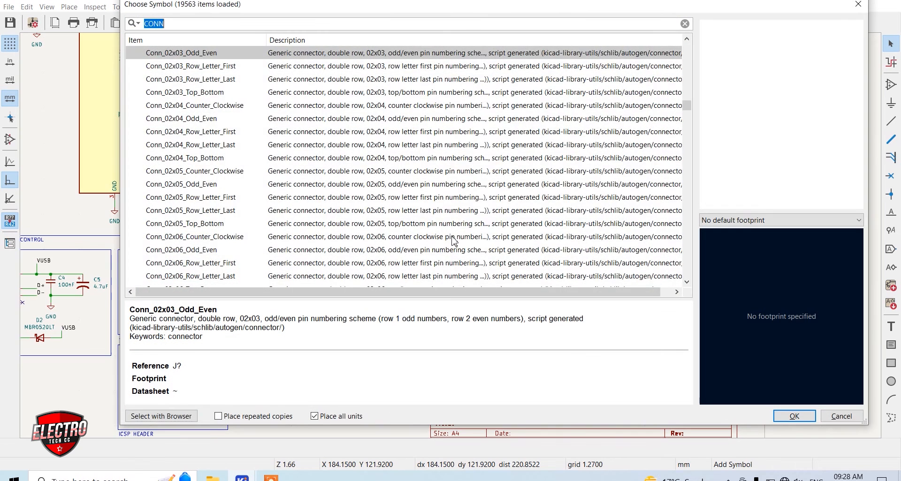
type("FT232")
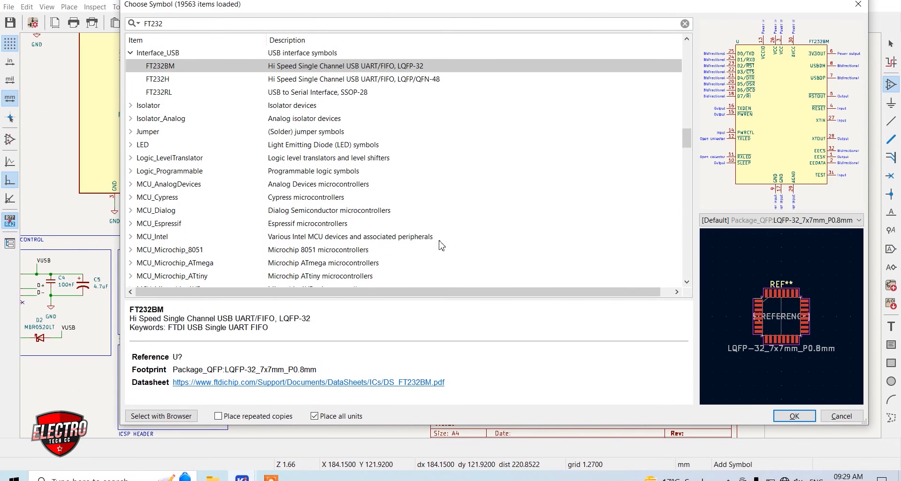
left_click(289, 96)
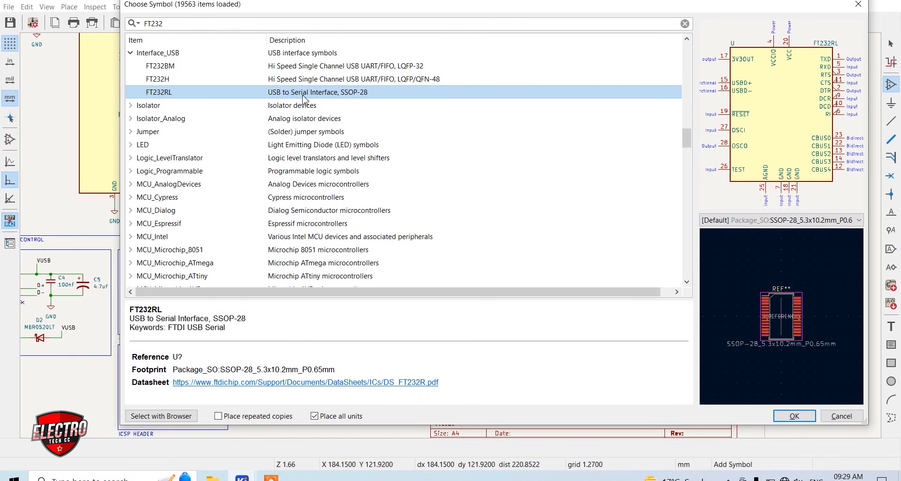
double_click(324, 95)
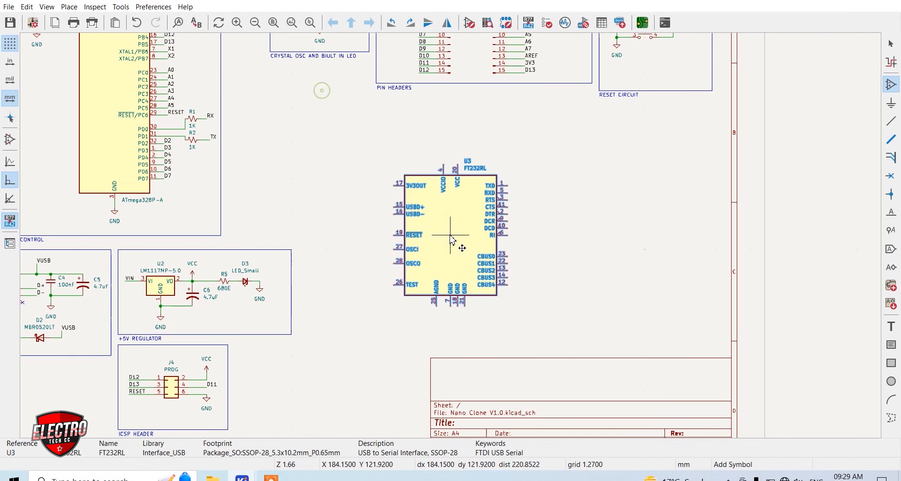
scroll(451, 236, "up", 2)
left_click(451, 235)
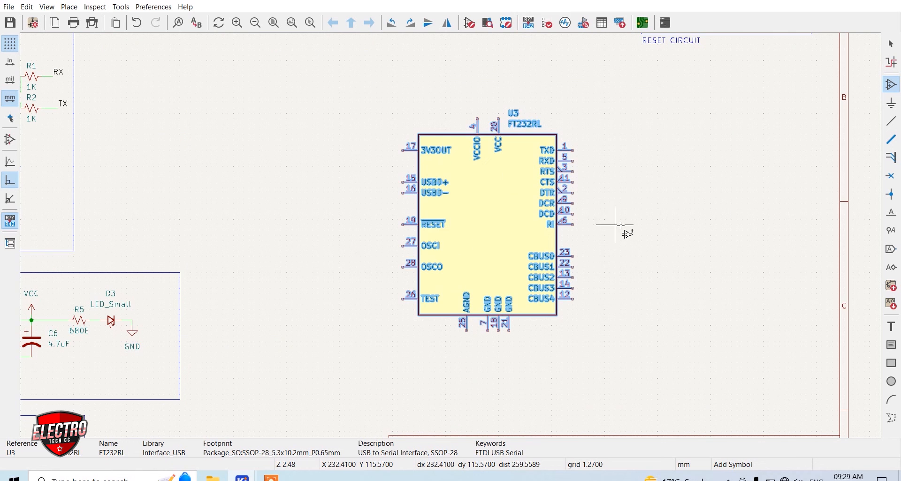
left_click(624, 221)
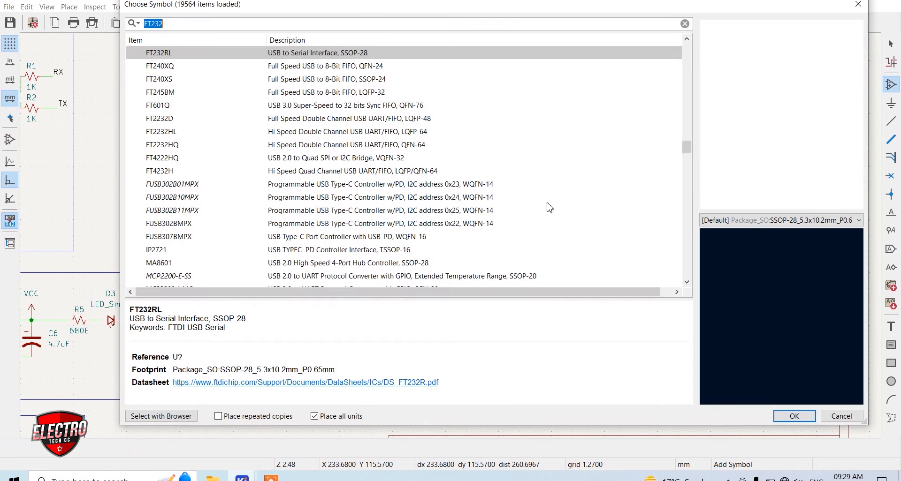
key("Escape")
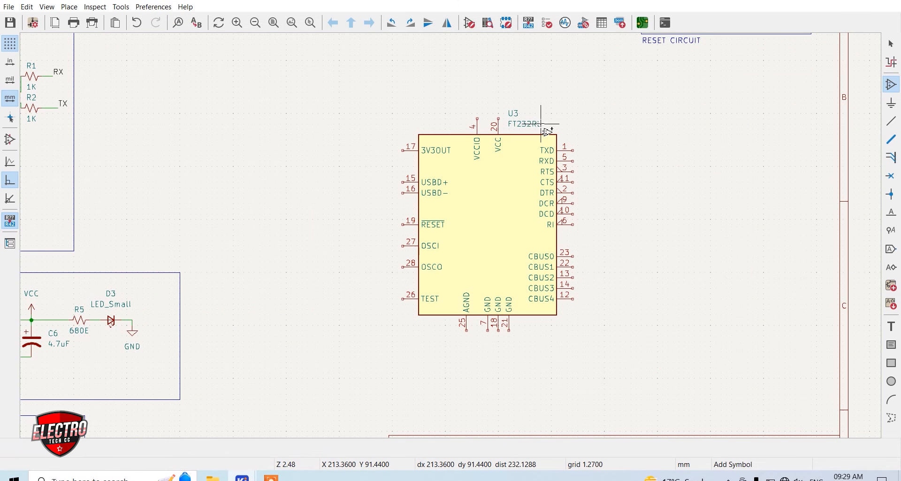
key("Escape")
scroll(419, 188, "up", 2)
scroll(459, 237, "down", 2)
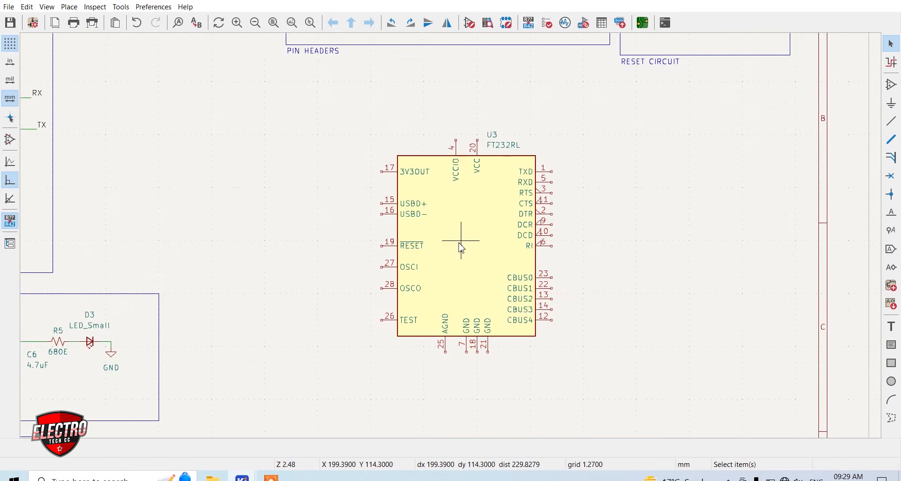
Join the FT232RL's three GND pins 7, 18 and 21 and wire them to a duplicated GND symbol below
scroll(455, 237, "up", 2)
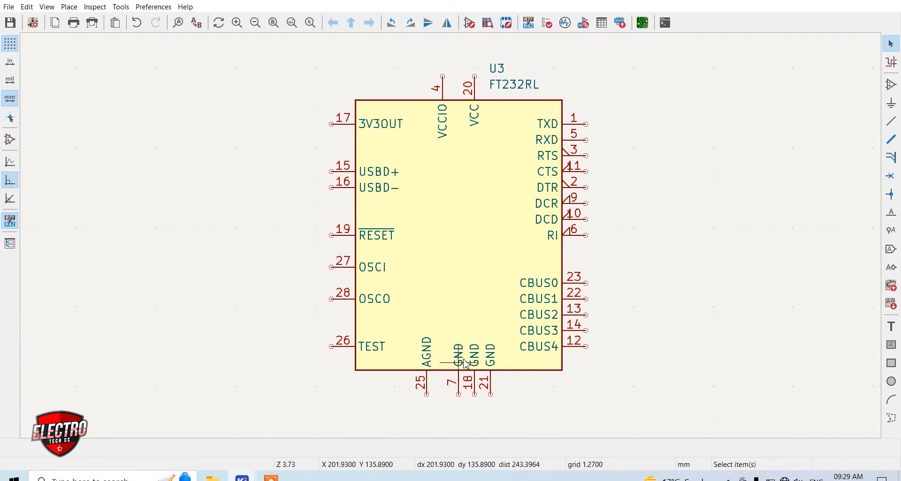
left_click(459, 395)
left_click(491, 395)
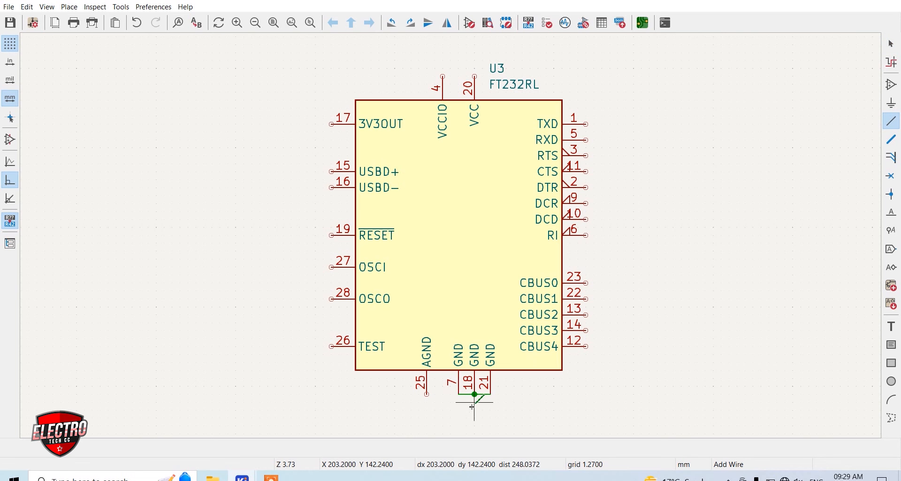
scroll(302, 359, "down", 2)
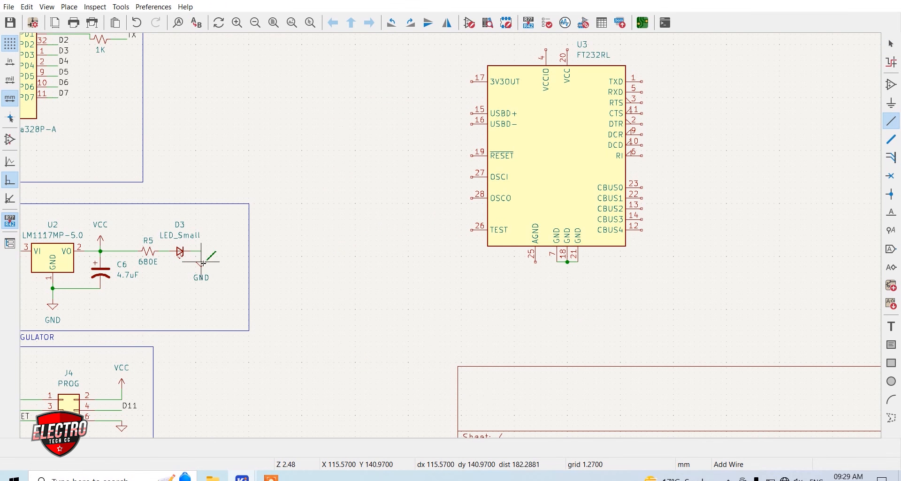
key("ctrl+d")
scroll(567, 294, "up", 2)
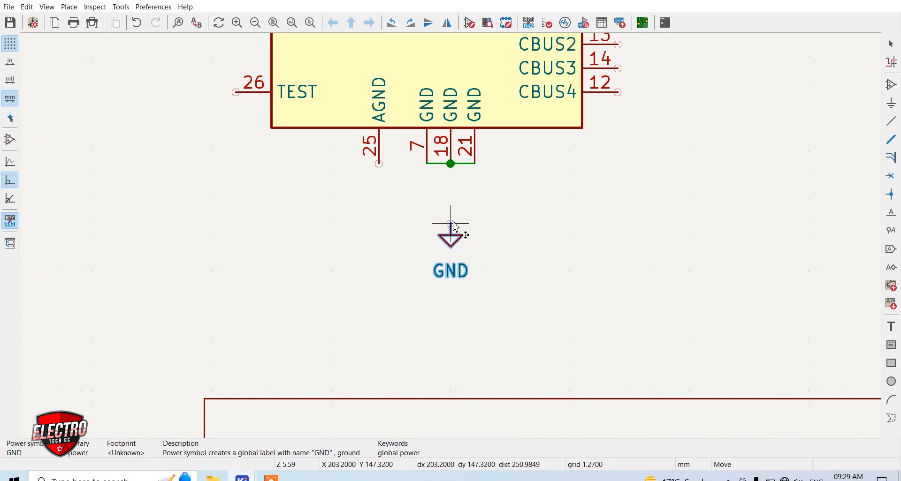
left_click(456, 207)
key("w")
left_click(451, 200)
left_click(451, 164)
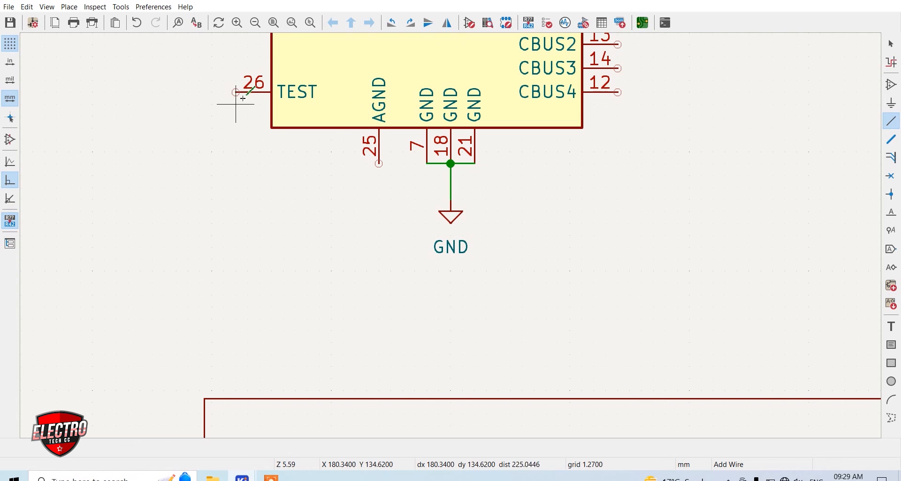
Connect the FT232RL's TEST pin to its own GND symbol and wire the AGND pin to the joined GND pins
left_click(214, 129)
key("w")
left_click(211, 127)
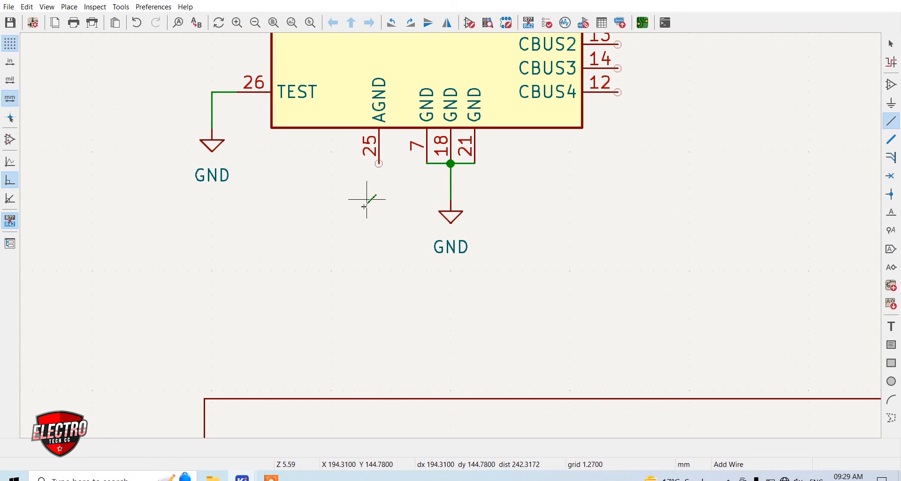
left_click(380, 164)
left_click(428, 164)
scroll(455, 225, "down", 5)
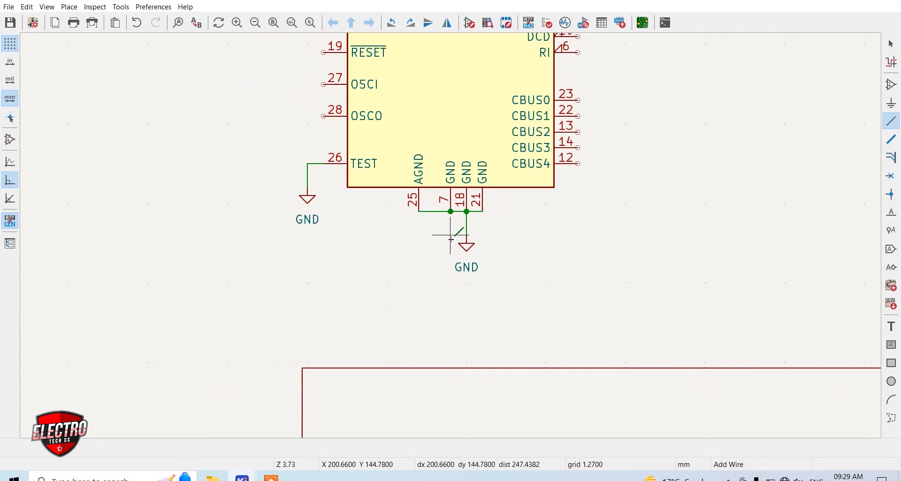
Wire the FT232RL's VCCIO pin 4 and VCC pin 20 together
scroll(456, 223, "up", 2)
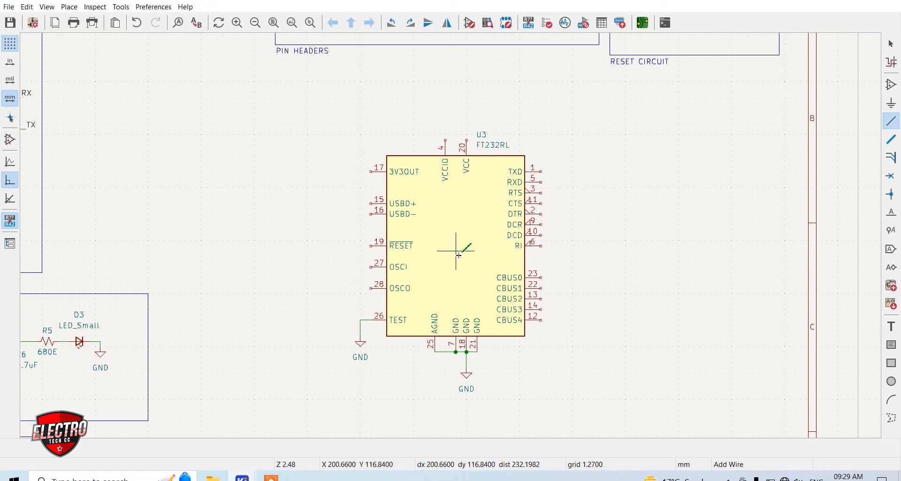
scroll(460, 255, "up", 2)
scroll(451, 236, "down", 2)
scroll(461, 156, "up", 4)
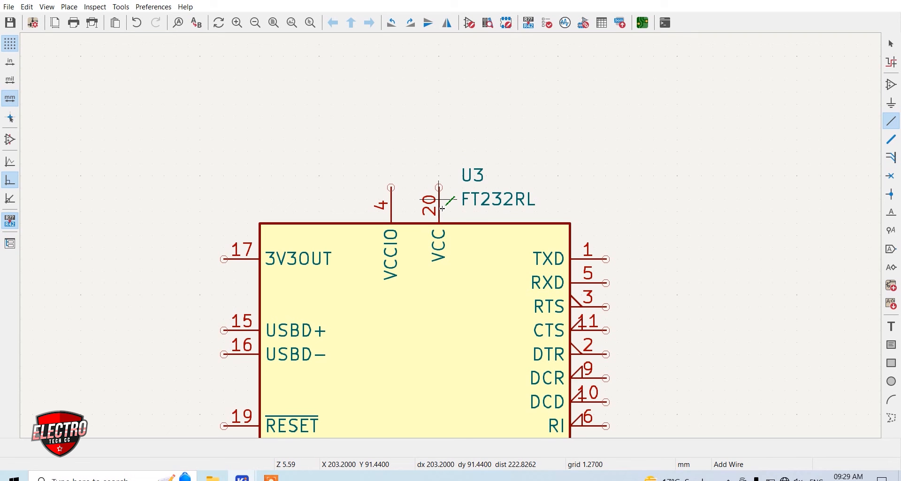
left_click(391, 188)
left_click(438, 188)
scroll(465, 235, "down", 3)
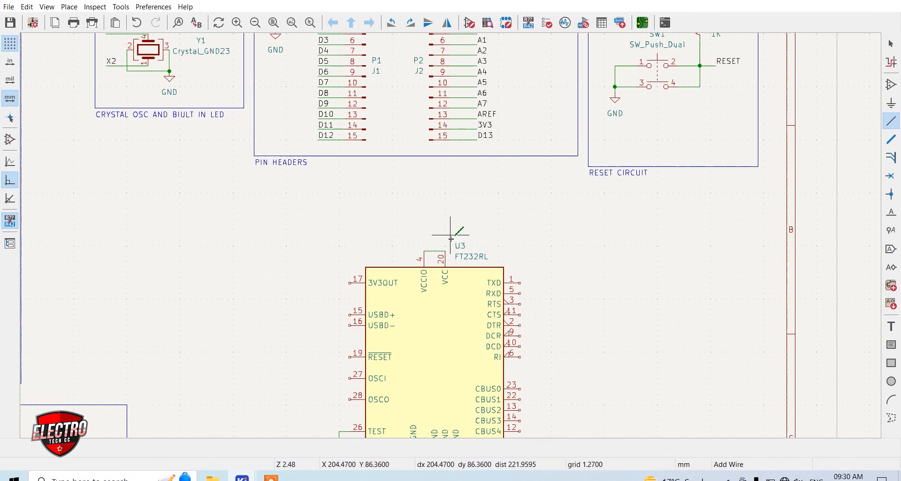
Duplicate the +5V REGULATOR block's VCC symbol above the FT232RL and wire it to the VCCIO–VCC link
scroll(279, 309, "up", 3)
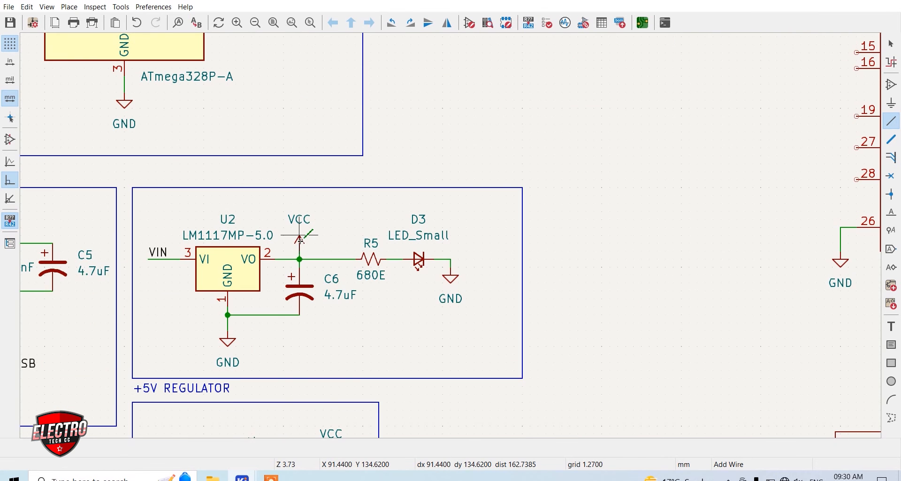
key("ctrl+d")
scroll(469, 216, "down", 2)
scroll(453, 241, "up", 3)
scroll(452, 240, "up", 2)
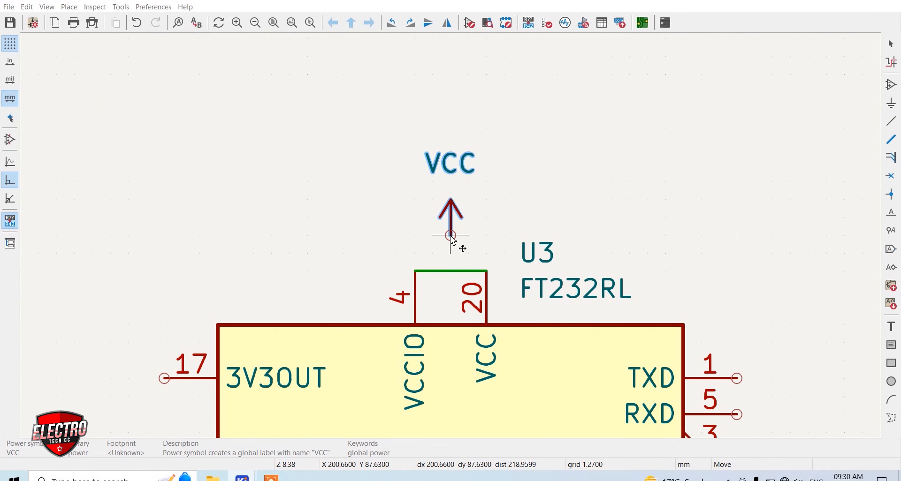
left_click(450, 236)
key("w")
left_click(451, 273)
scroll(503, 298, "down", 3)
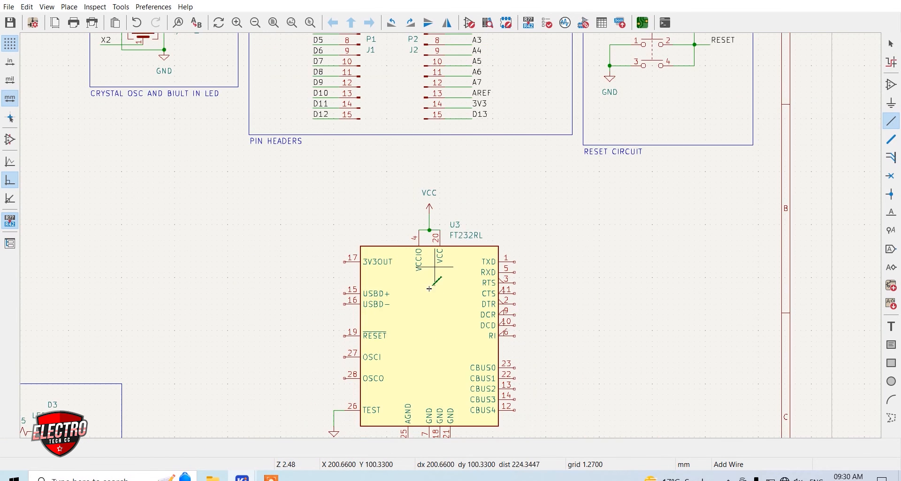
Copy the 3V3 label from the PIN HEADERS block to beside the FT232RL and wire it to the 3V3OUT pin
scroll(414, 303, "up", 2)
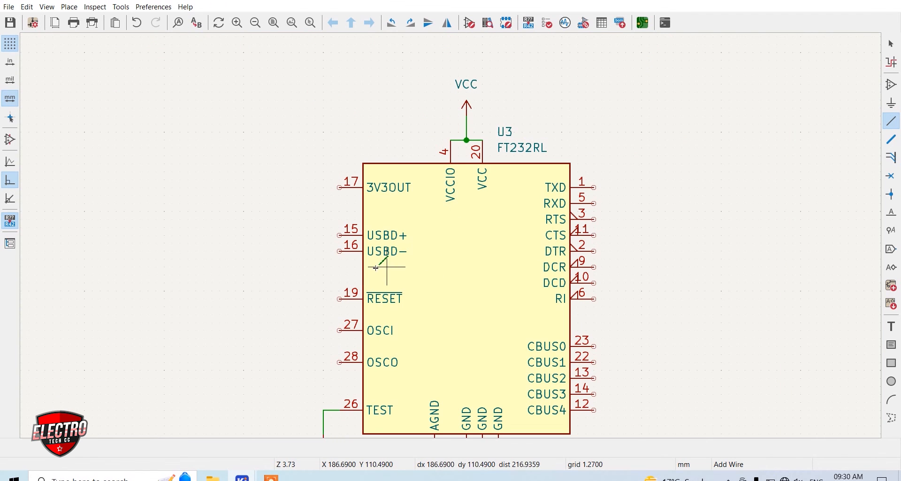
key("Home")
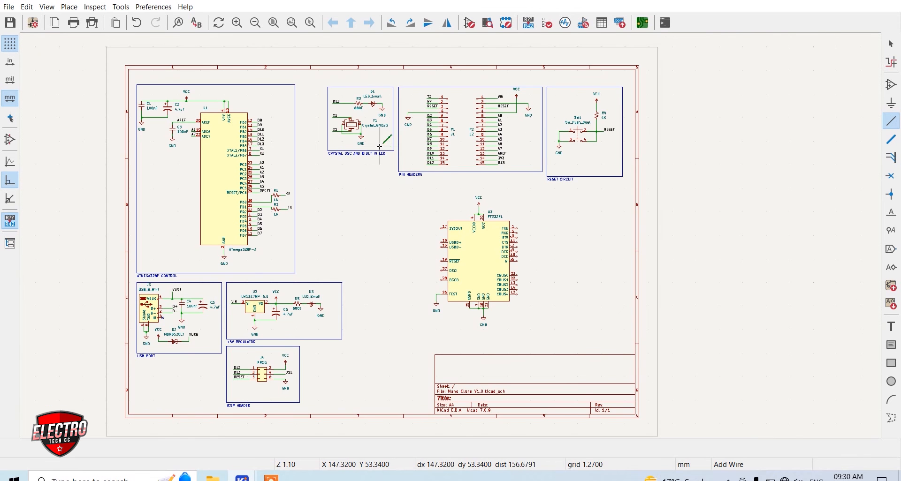
scroll(509, 162, "up", 5)
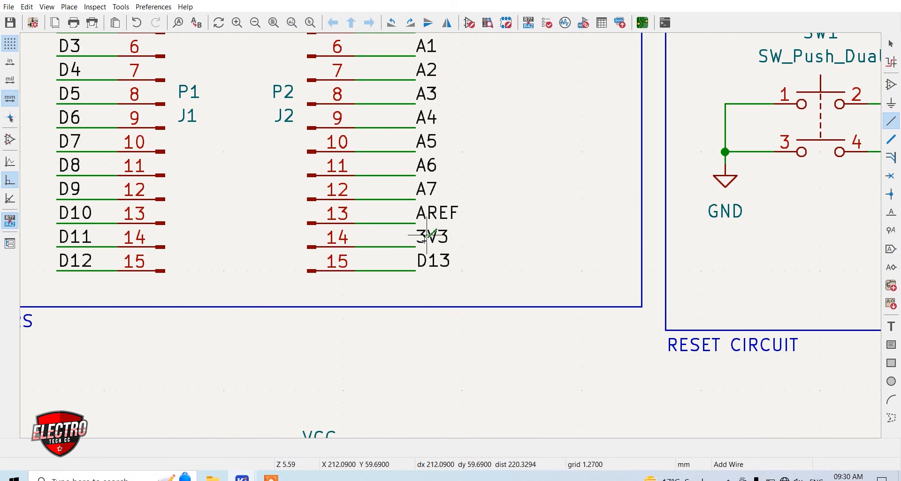
key("m")
scroll(424, 310, "down", 5)
scroll(392, 326, "up", 5)
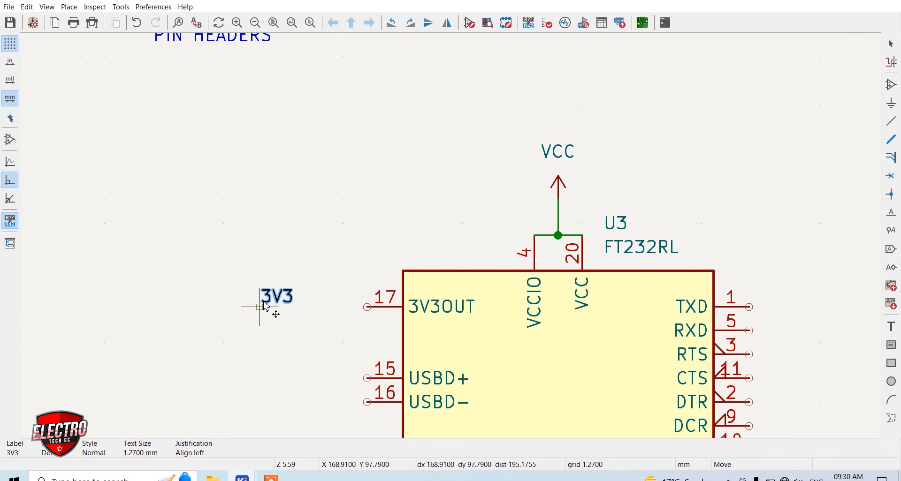
left_click(266, 306)
key("w")
left_click(367, 307)
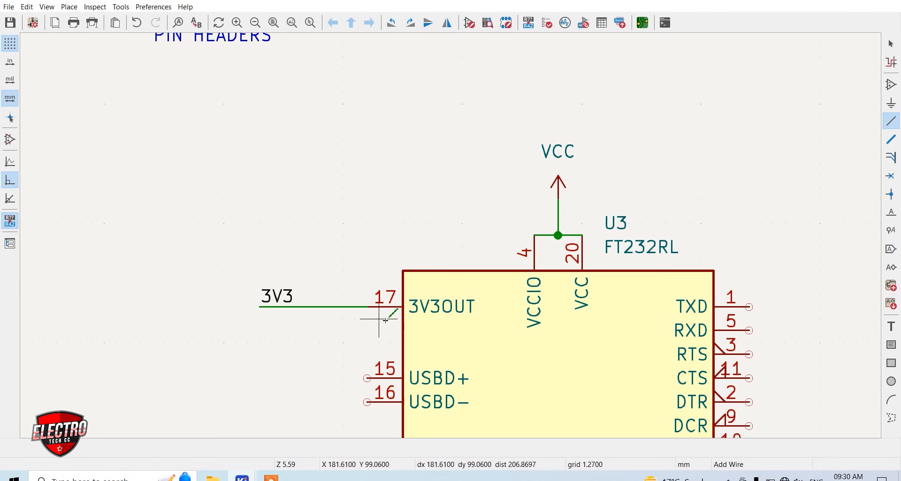
Duplicate the USB PORT block's 100nF capacitor beside the 3V3 label and wire its upper pin to the 3V3 line
scroll(368, 320, "down", 3)
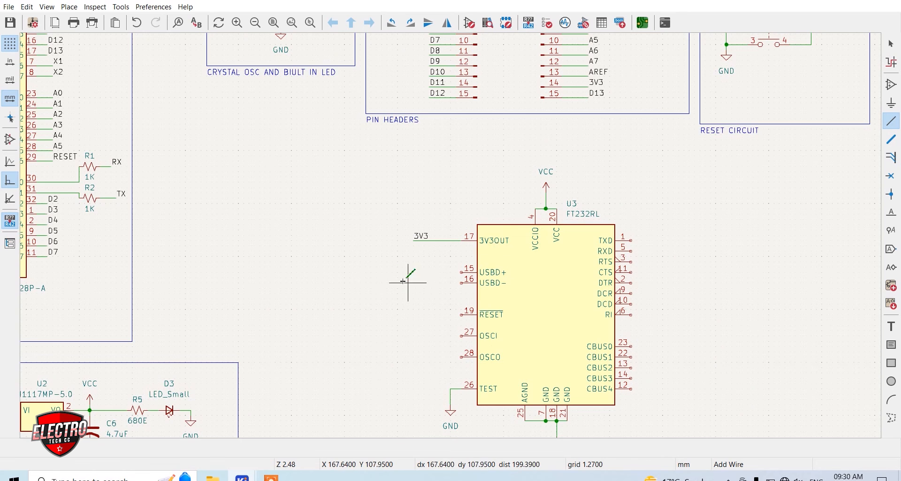
scroll(404, 277, "down", 2)
scroll(313, 295, "up", 3)
scroll(451, 235, "down", 3)
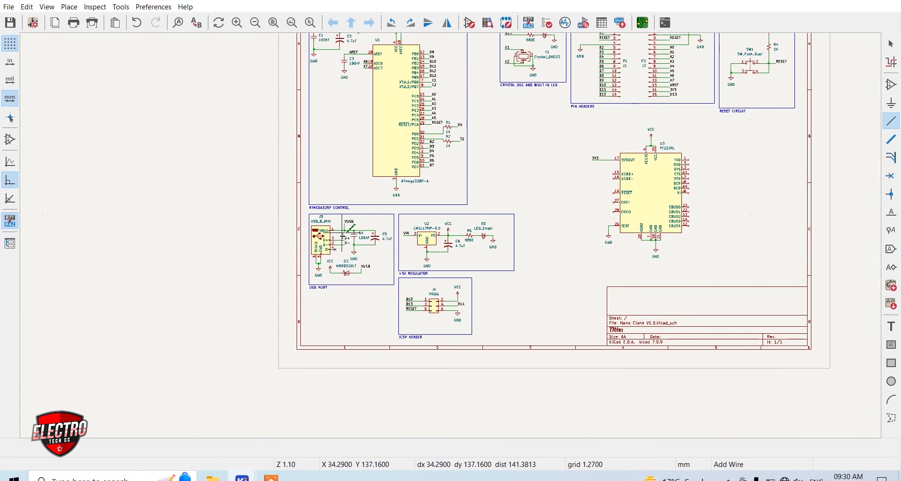
scroll(343, 237, "up", 5)
key("Escape")
key("ctrl+d")
scroll(570, 240, "down", 4)
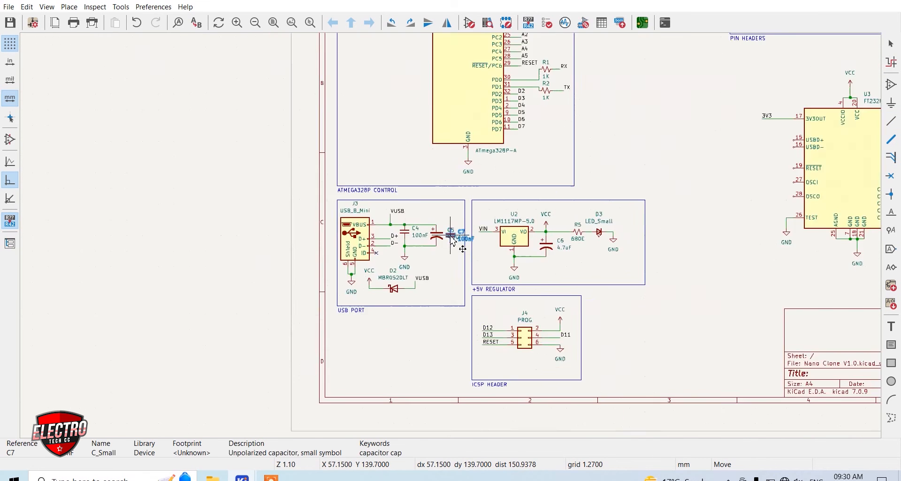
scroll(587, 191, "up", 4)
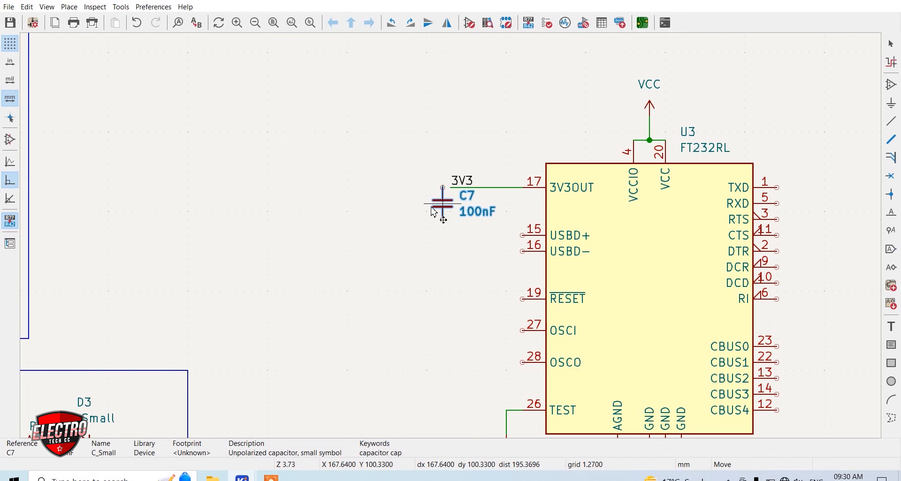
left_click(405, 214)
key("w")
left_click(403, 196)
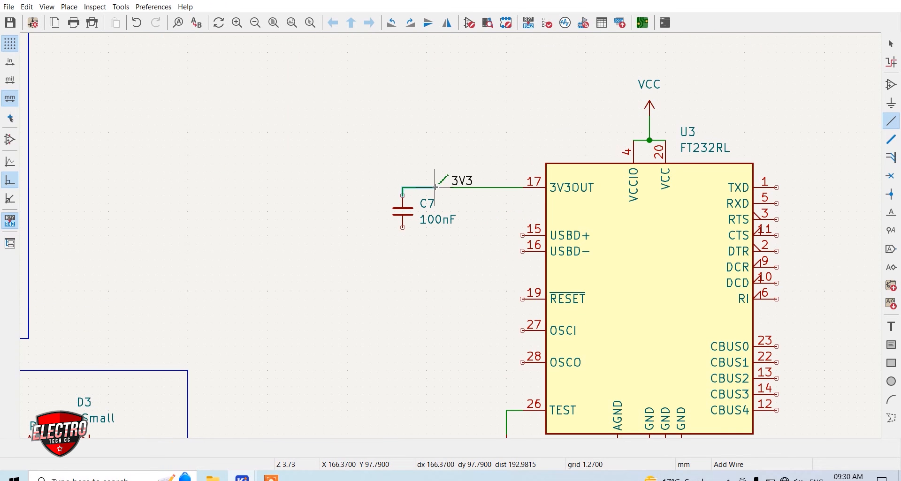
left_click(451, 188)
Place a copy of the GND symbol below capacitor C7 and wire it to the capacitor's lower pin
scroll(493, 226, "down", 2)
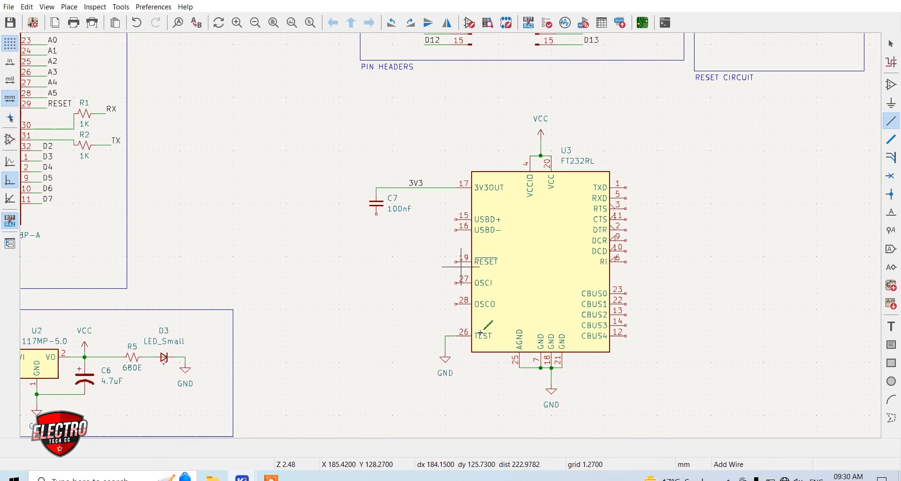
key("ctrl+c")
key("ctrl+v")
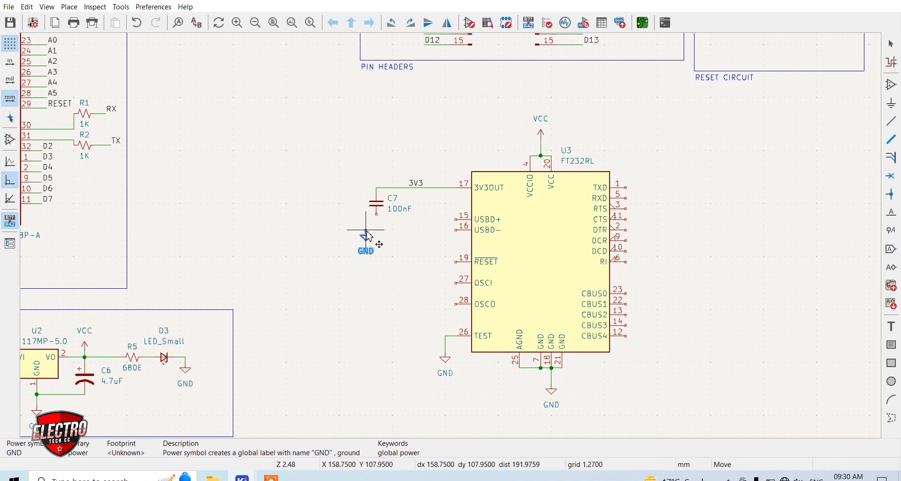
scroll(366, 231, "up", 4)
left_click(495, 184)
left_click(504, 156)
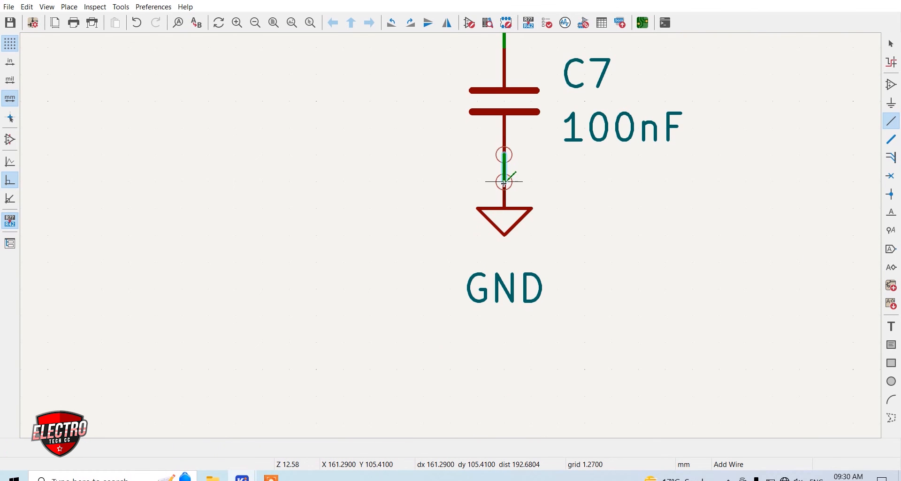
left_click(504, 182)
scroll(525, 183, "down", 2)
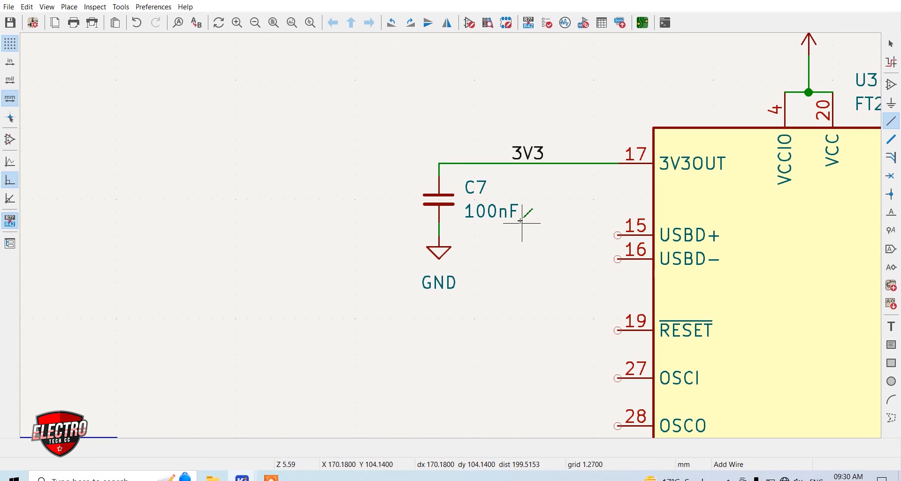
Duplicate the ICSP HEADER block's RESET label below C7's GND symbol, level with the FT232RL's RESET pin
scroll(452, 239, "down", 1)
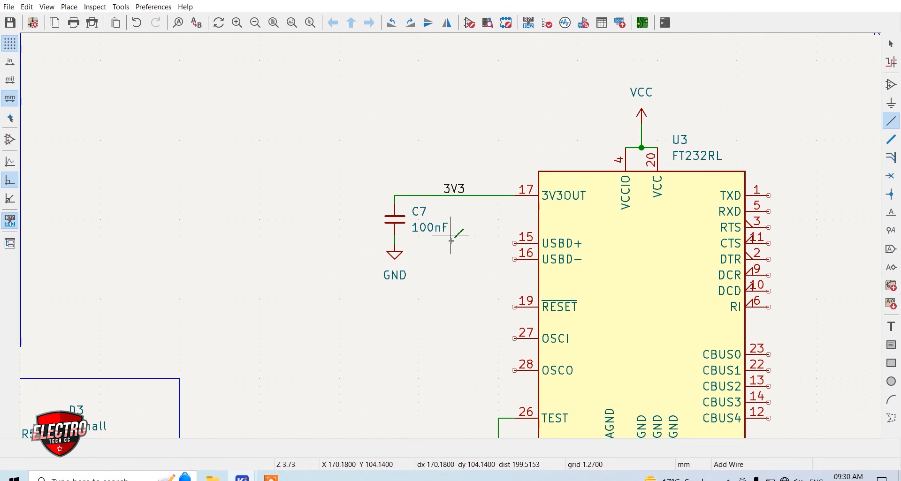
scroll(451, 238, "down", 2)
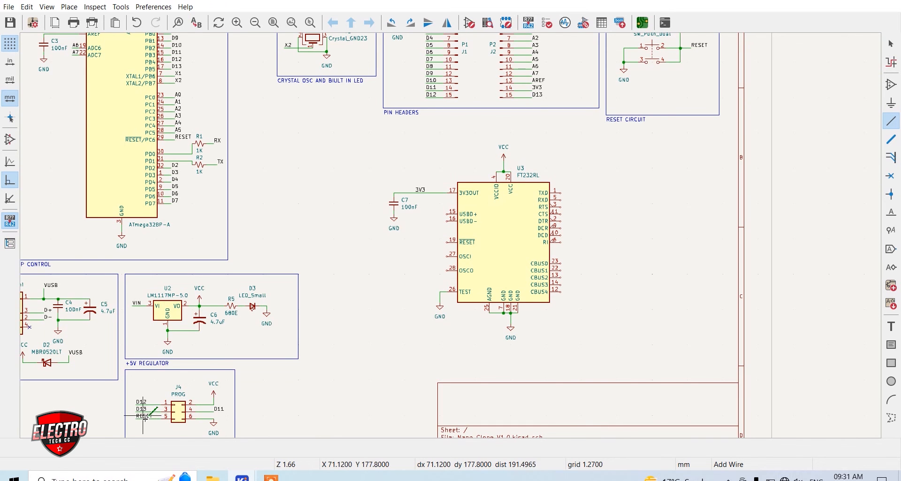
key("ctrl+d")
scroll(374, 275, "up", 5)
scroll(450, 183, "down", 2)
scroll(509, 152, "down", 1)
scroll(450, 236, "up", 1)
scroll(452, 239, "up", 1)
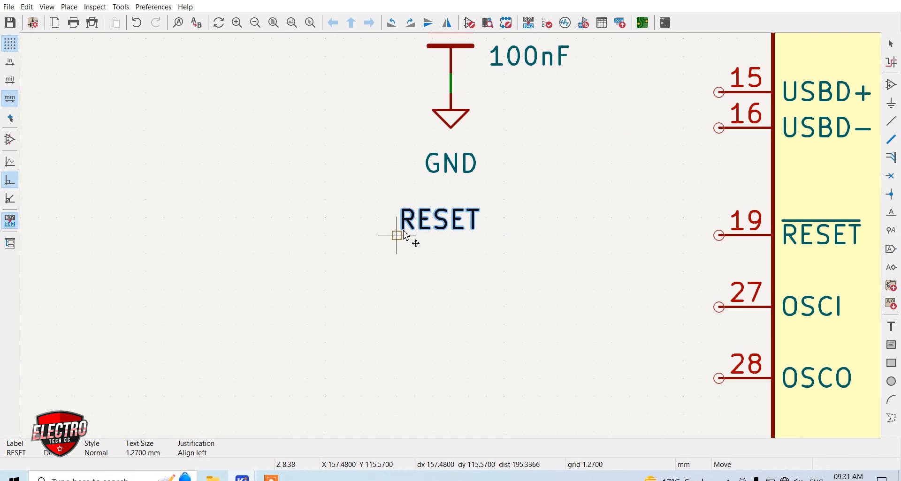
left_click(397, 235)
key("w")
scroll(464, 161, "down", 2)
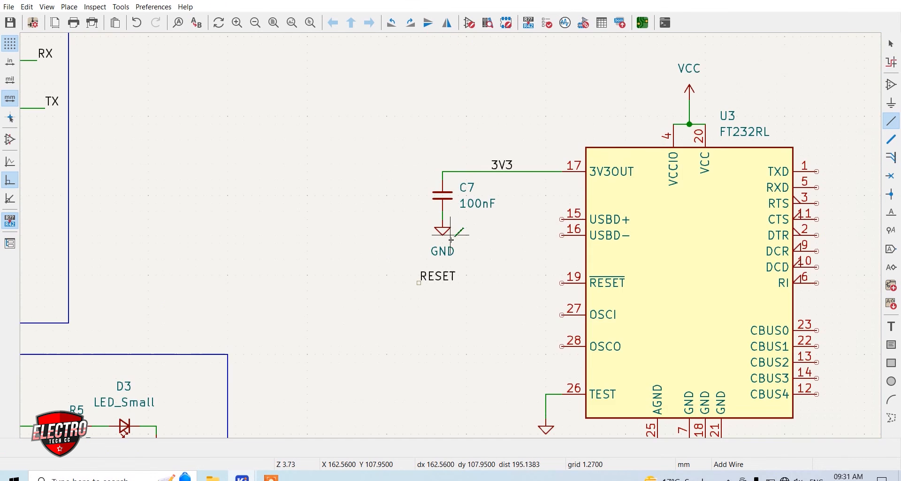
Duplicate the 100nF capacitor C7, rotate it horizontal and place it between the RESET label and the FT232RL's RESET pin
scroll(451, 238, "up", 1)
key("Escape")
left_click(391, 178)
key("ctrl+d")
key("r")
left_click(432, 305)
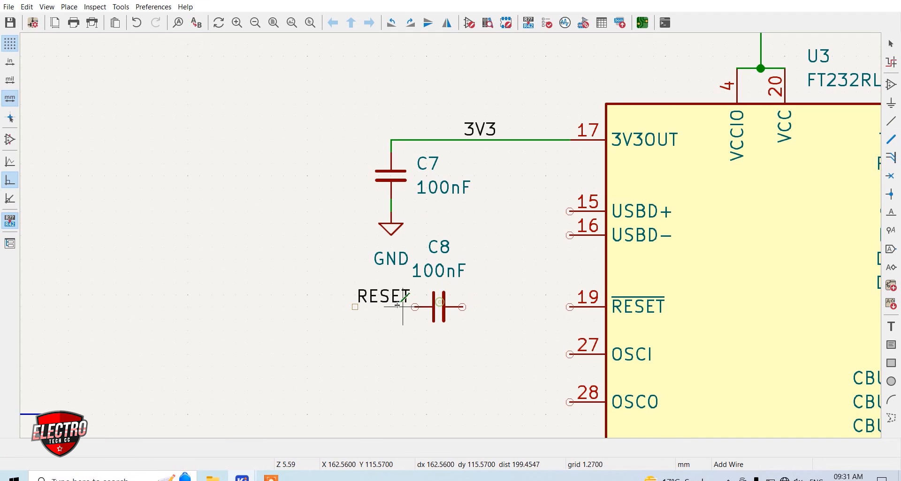
Wire the RESET label through the horizontal 100nF capacitor to the FT232RL's RESET pin 19
left_click(355, 308)
left_click(415, 307)
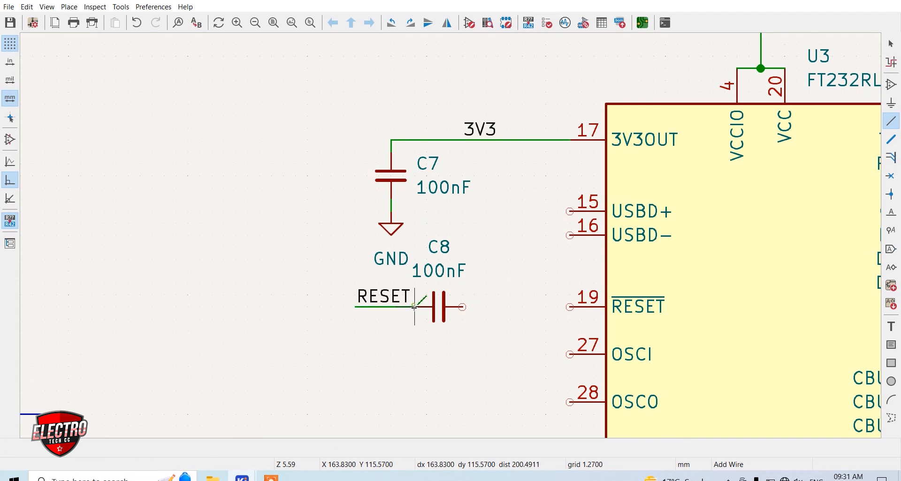
left_click(462, 307)
left_click(570, 308)
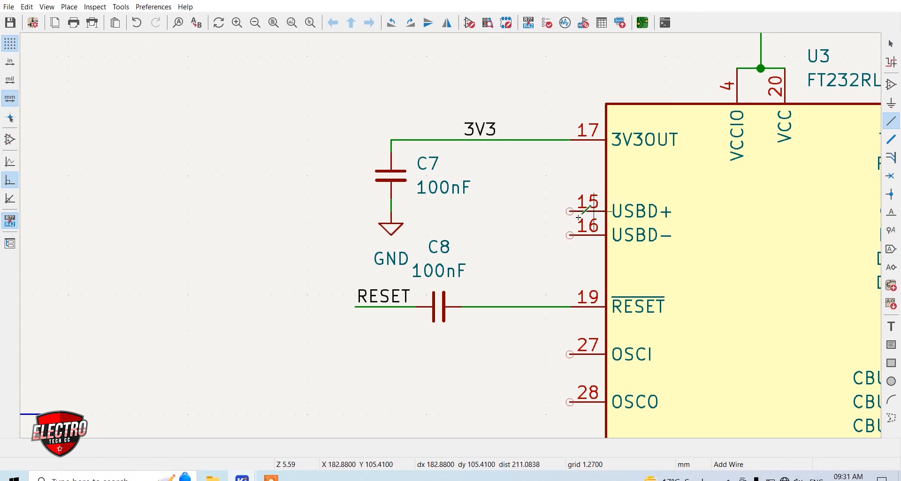
Place a duplicated label beside the FT232RL's USBD+ pin, wire it to the pin and rename it D+
key("ctrl+d")
left_click(499, 211)
left_click(498, 212)
left_click(570, 211)
type("e")
type("D+")
key("Return")
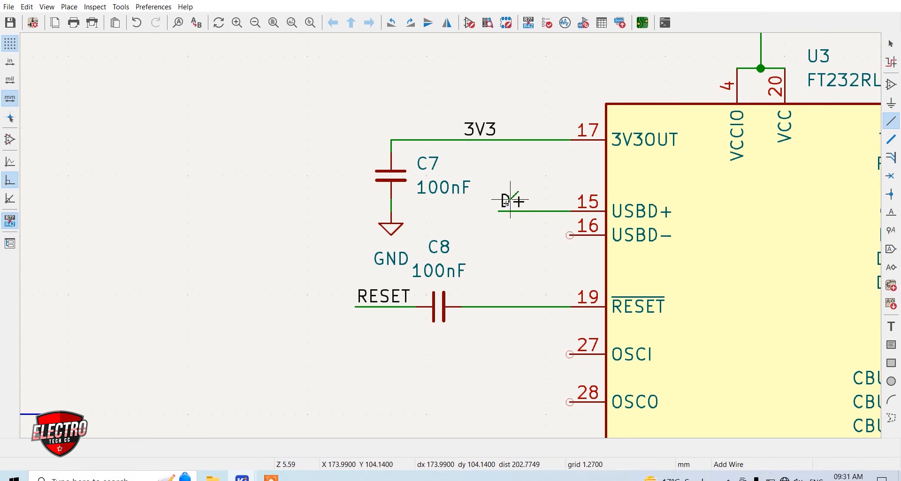
Duplicate the D+ label beside the FT232RL's USBD- pin, rename it D- and wire it to the pin
key("ctrl+d")
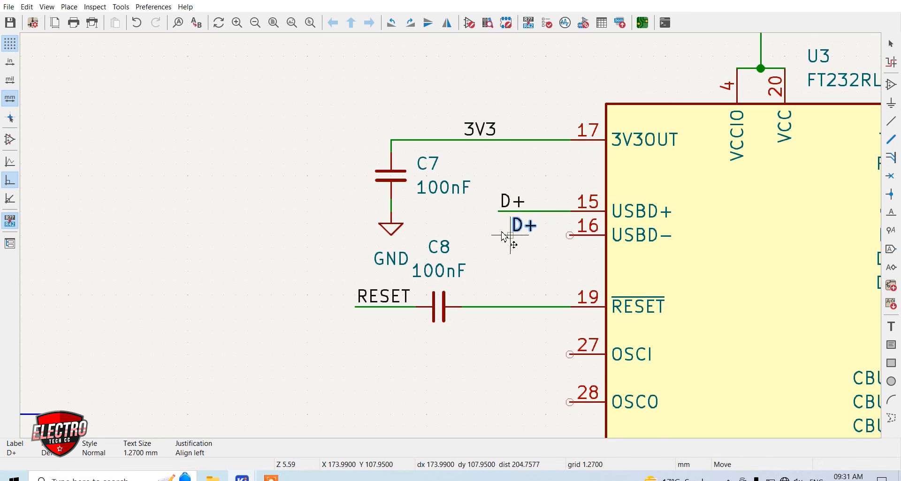
left_click(504, 237)
double_click(516, 237)
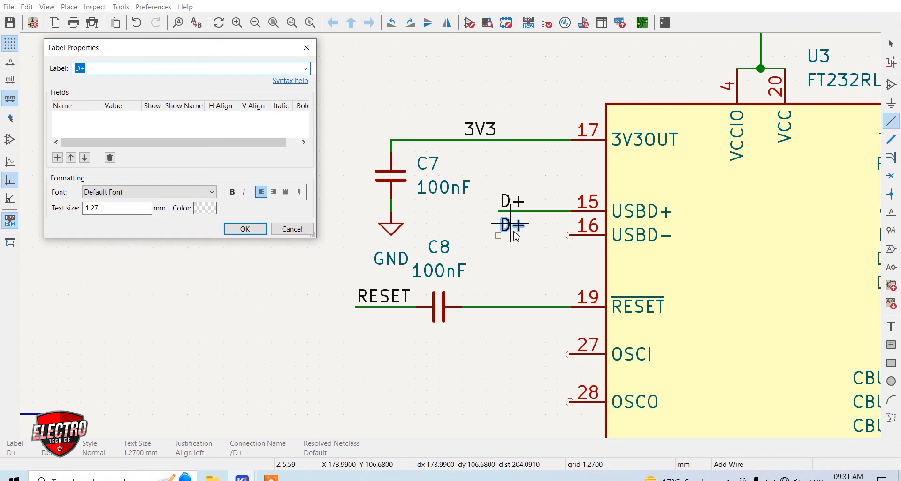
key("Return")
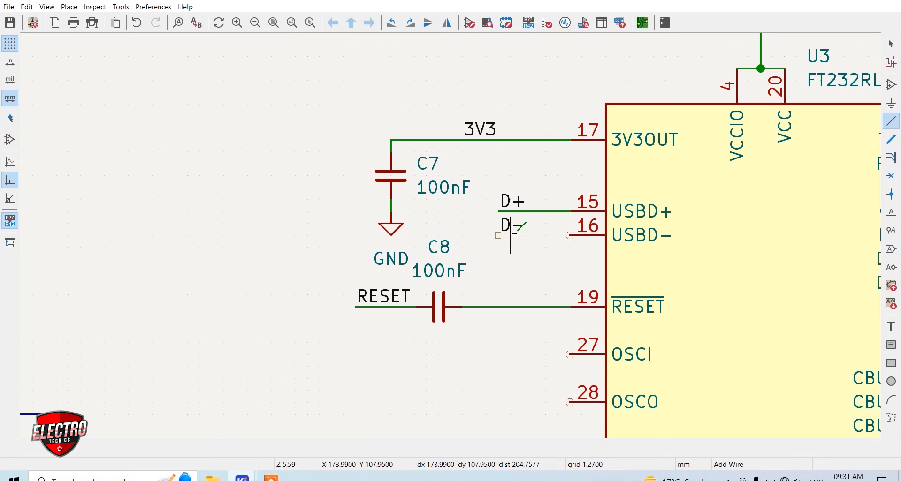
left_click(499, 236)
left_click(578, 245)
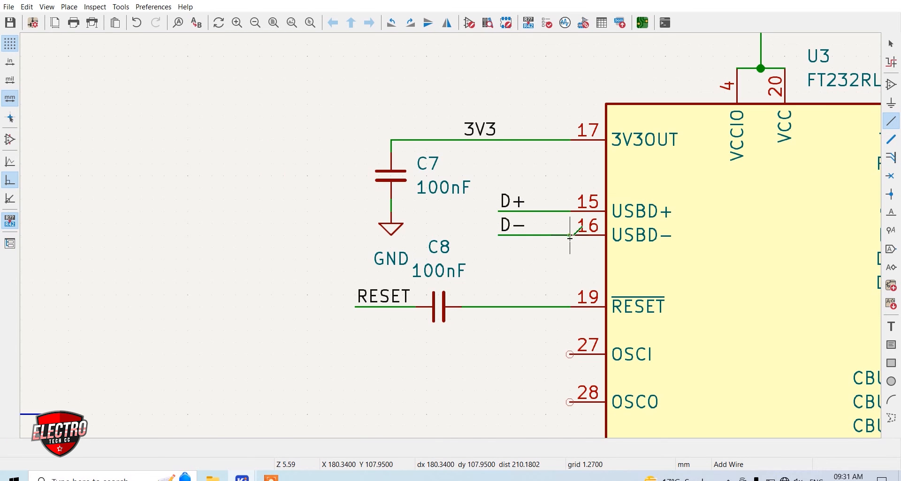
Place no-connect flags on the FT232RL's OSCI pin 27 and OSCO pin 28
scroll(575, 242, "down", 4)
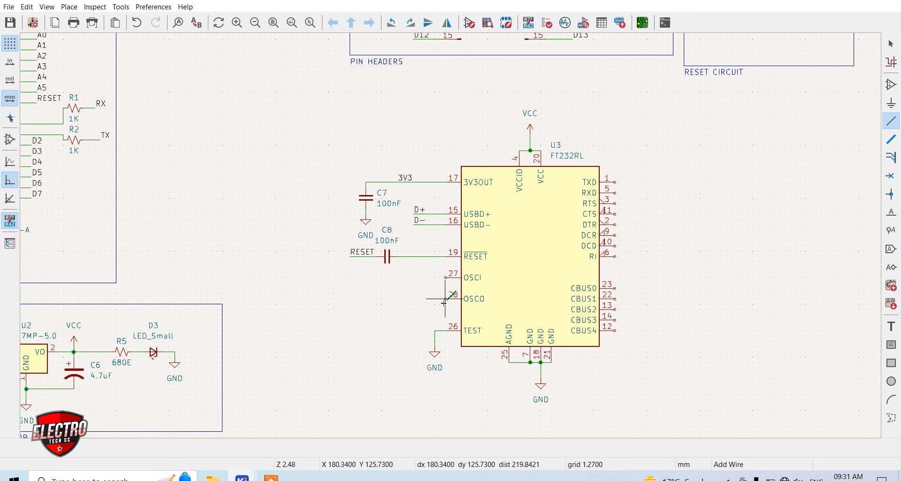
scroll(443, 291, "up", 2)
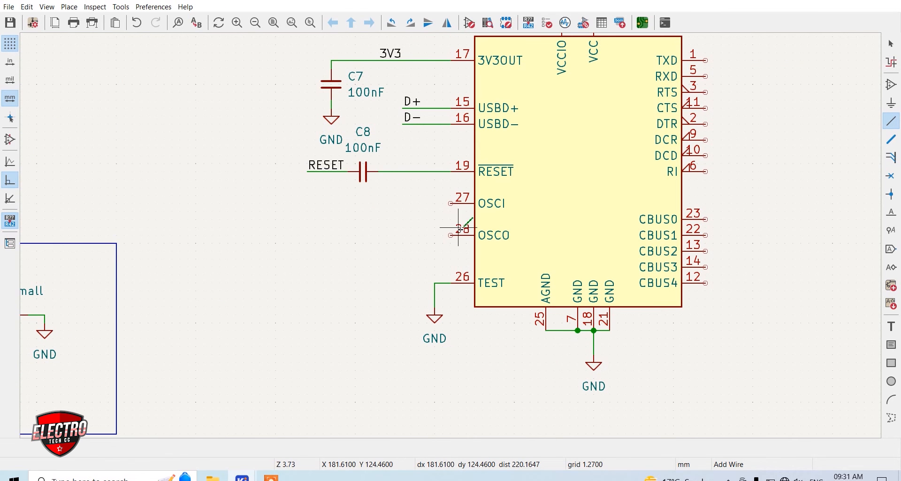
left_click(891, 176)
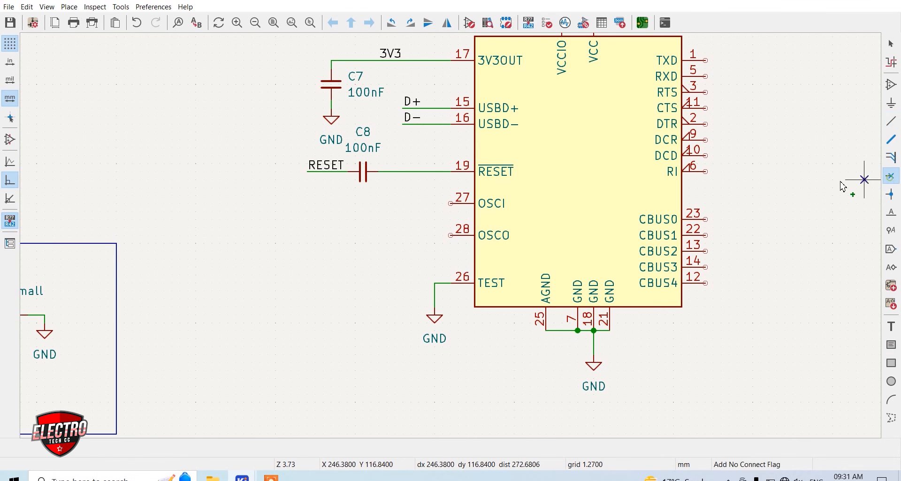
left_click(451, 204)
left_click(450, 236)
key("Escape")
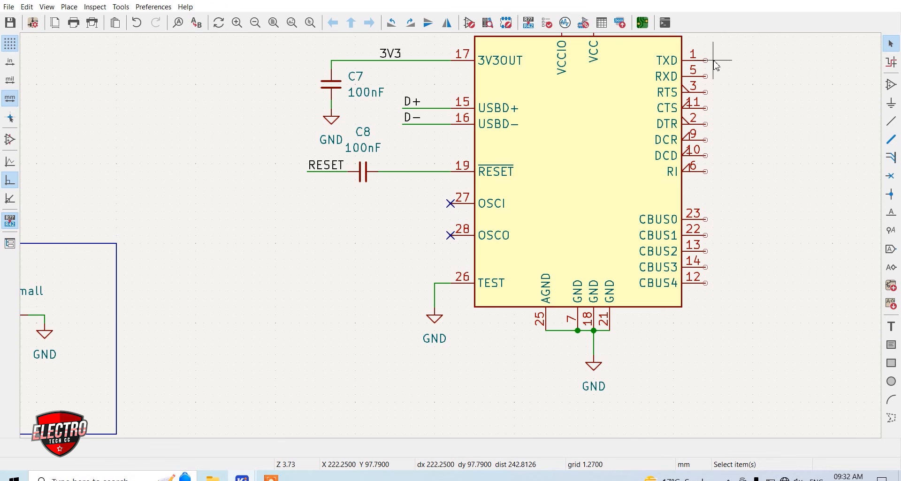
Add a net label TX beside the FT232RL's RXD pin 5 and wire it to the pin
scroll(729, 61, "up", 3)
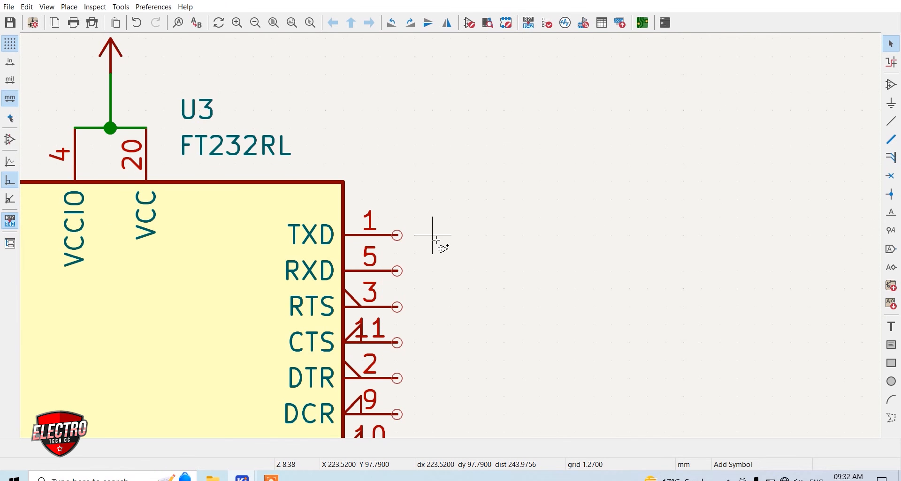
left_click(433, 235)
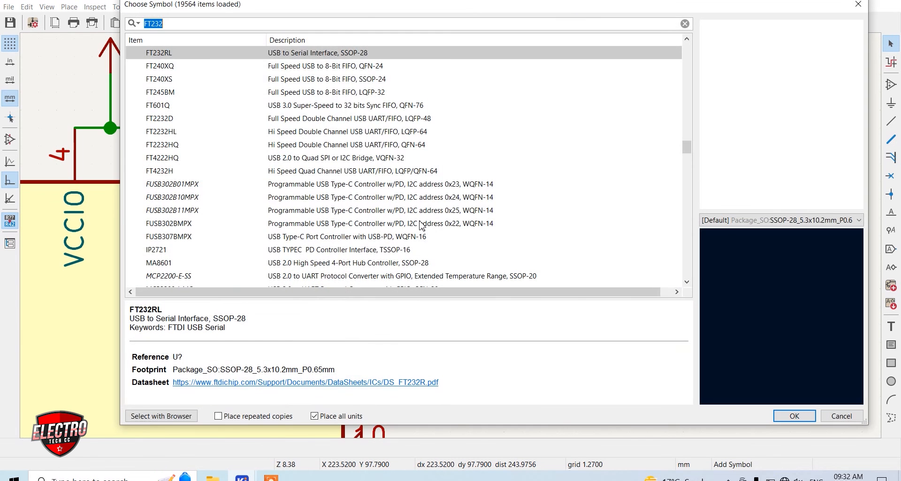
key("Escape")
key("l")
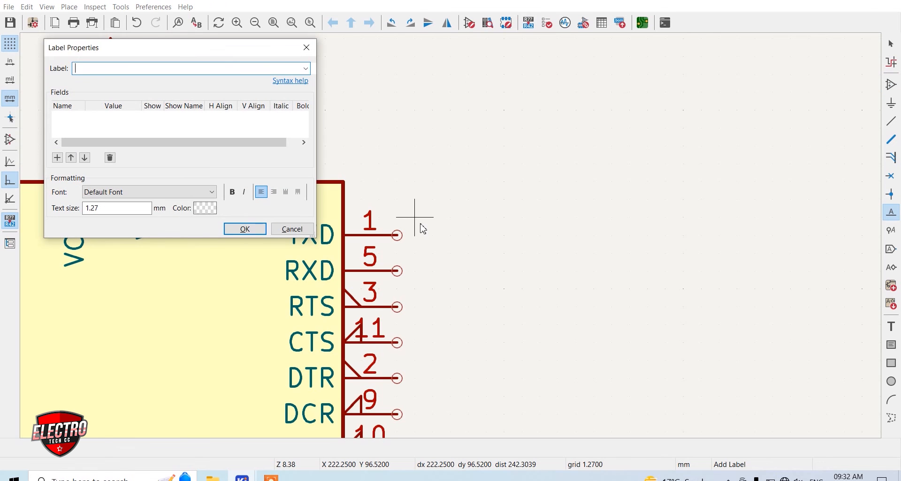
type("TX")
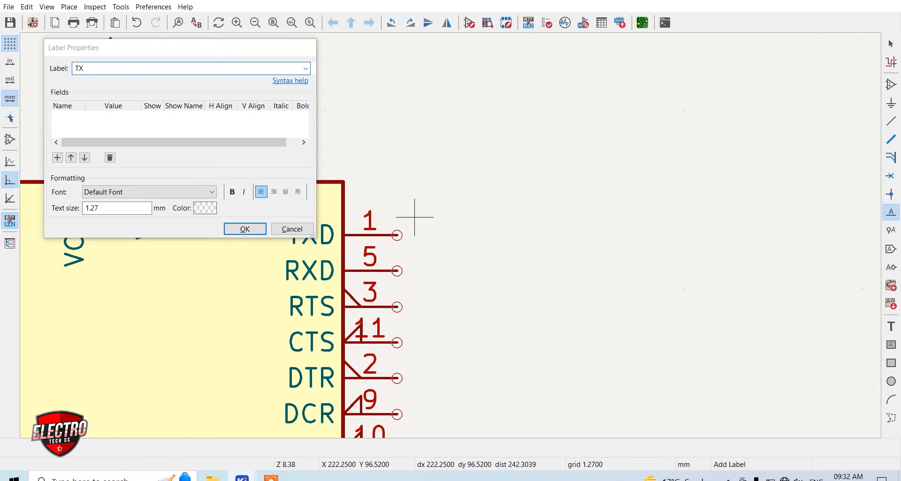
key("Return")
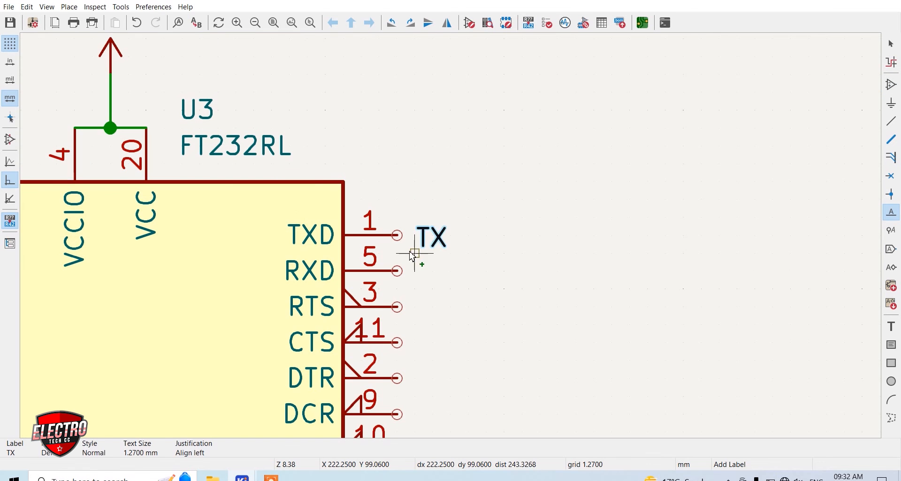
left_click(429, 270)
key("w")
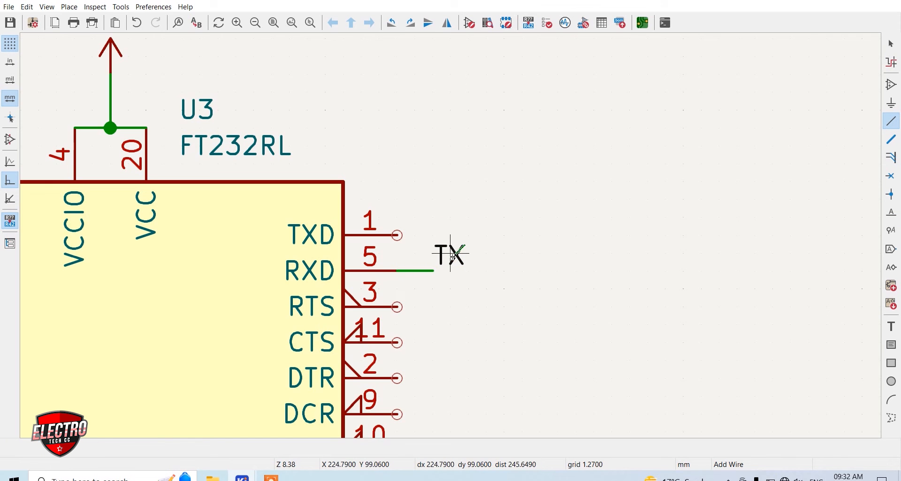
Duplicate the TX label beside the FT232RL's TXD pin 1, wire it to the pin and rename it RX
key("ctrl+d")
left_click(435, 232)
key("w")
left_click(397, 235)
key("e")
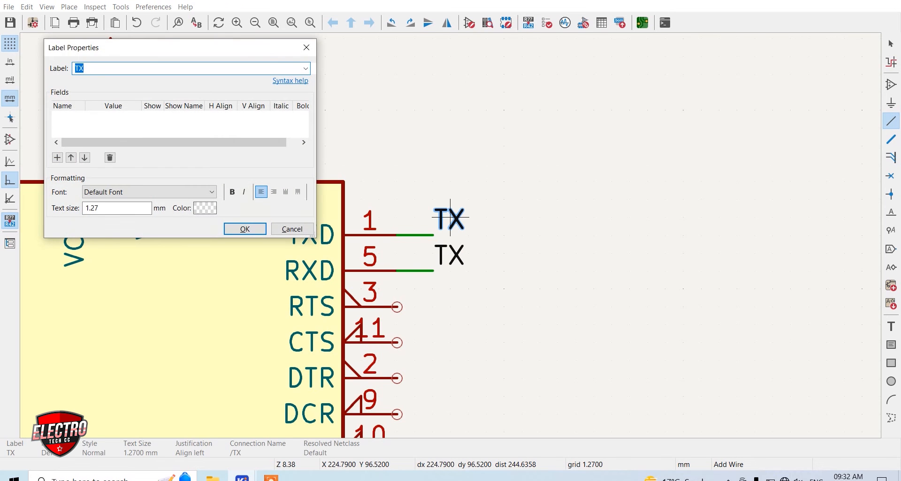
key("Return")
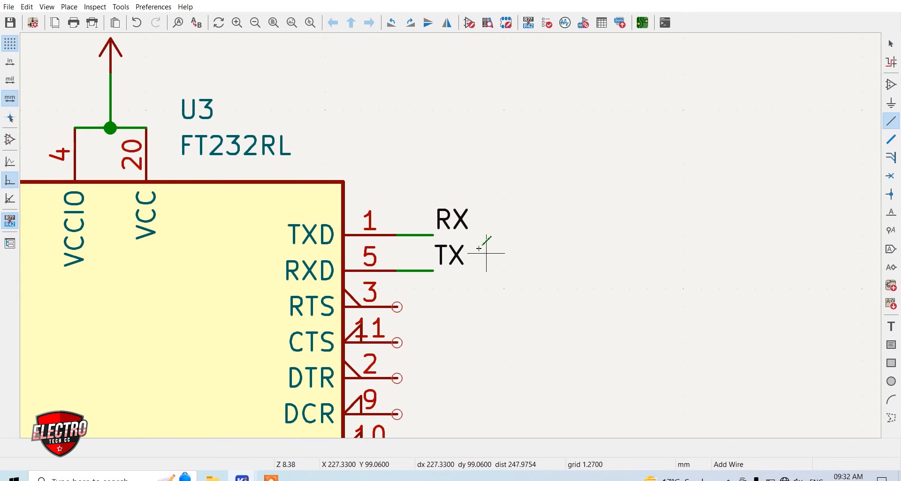
Place no-connect flags on the FT232RL's RTS, CTS, DTR, DCR, DCD and RI pins
scroll(462, 258, "down", 3)
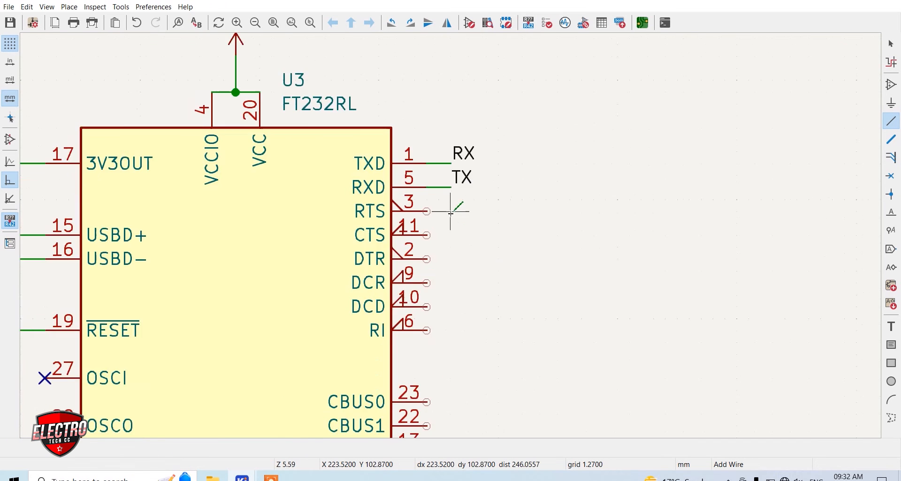
scroll(452, 242, "up", 2)
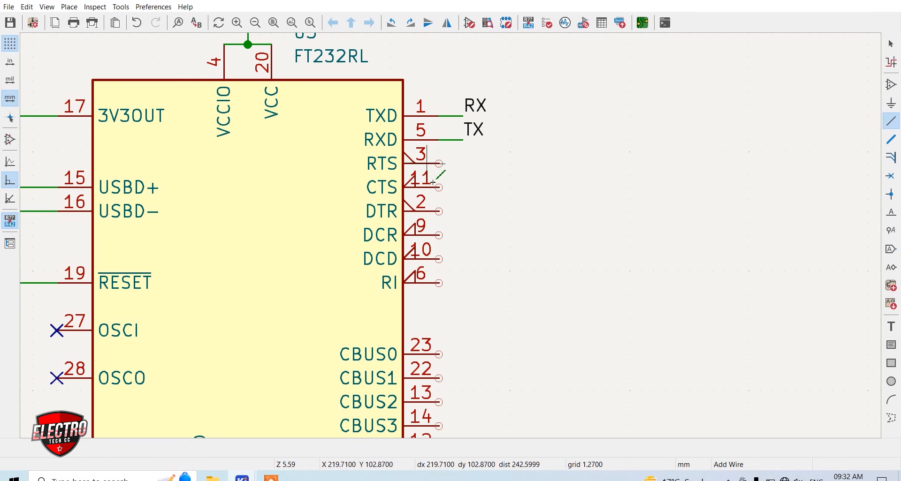
left_click(892, 176)
left_click(439, 163)
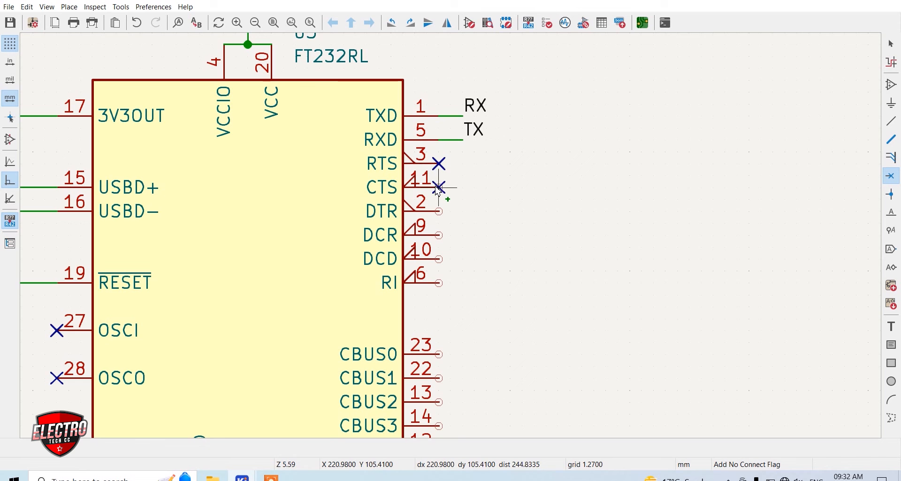
left_click(439, 187)
left_click(439, 211)
left_click(439, 235)
left_click(439, 259)
left_click(440, 283)
scroll(444, 282, "down", 2)
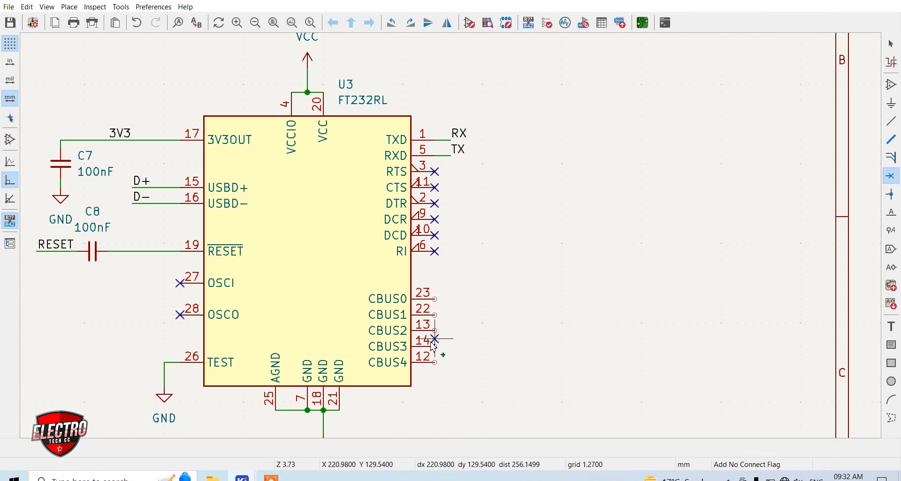
scroll(449, 235, "up", 2)
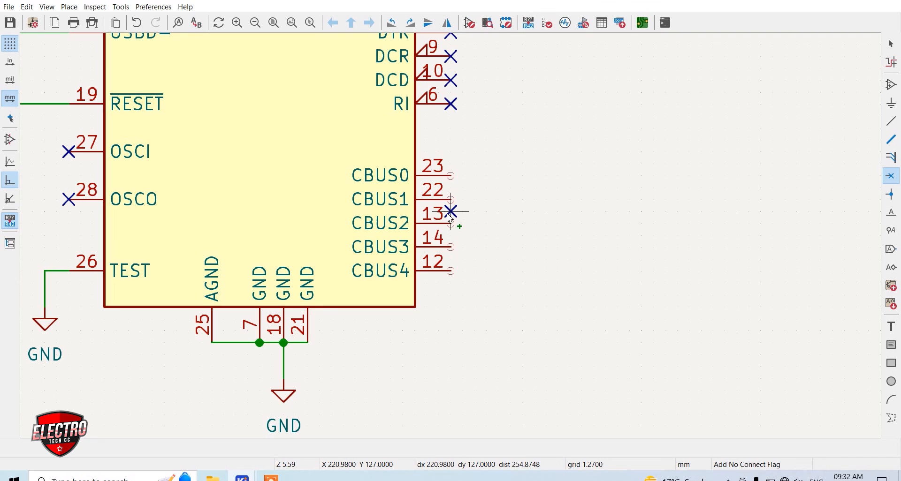
key("Escape")
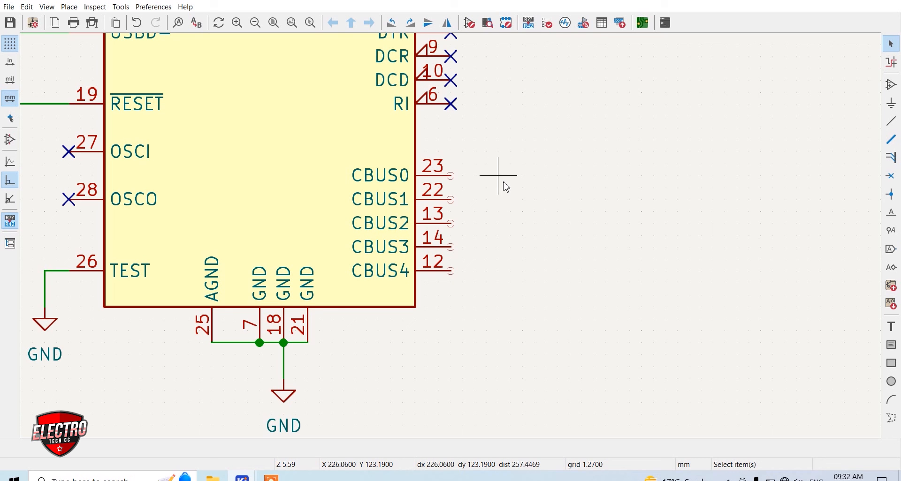
Duplicate the +5V REGULATOR block's 680E resistor, LED and GND branch and place it beside the FT232RL's CBUS pins
scroll(496, 187, "down", 6)
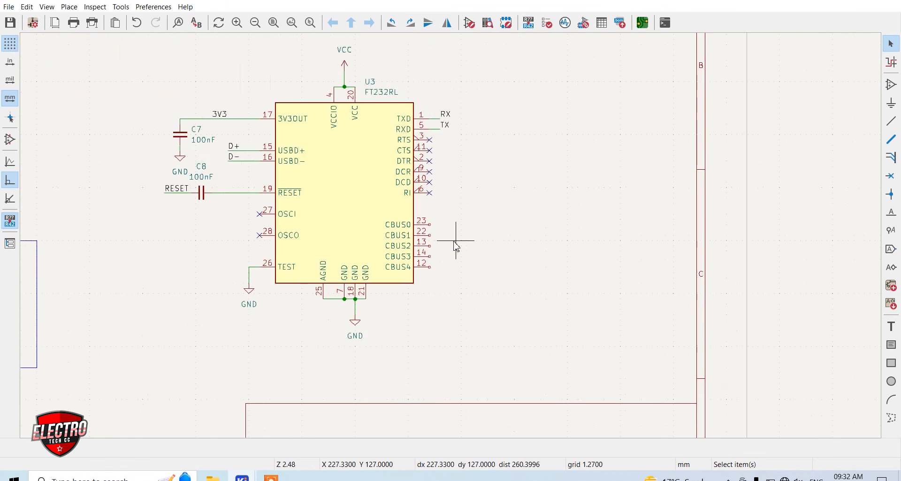
scroll(450, 235, "up", 3)
left_click_drag(437, 177, 367, 114)
key("ctrl+d")
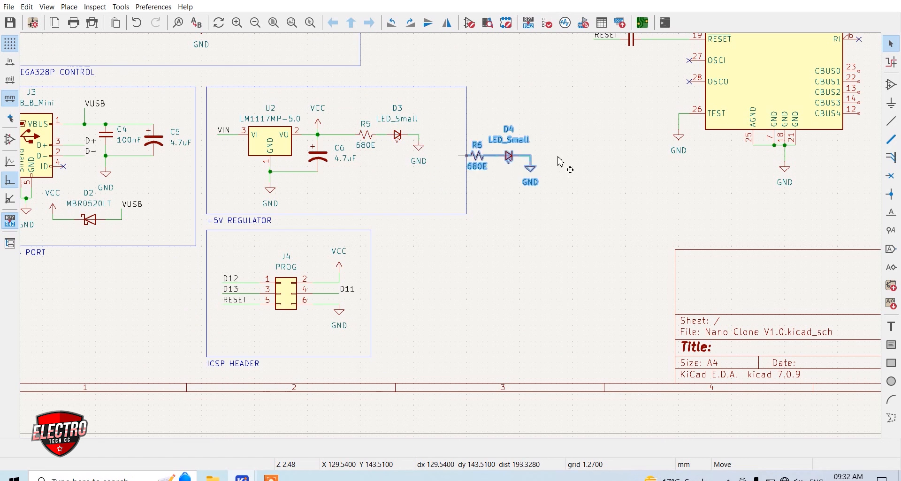
scroll(469, 150, "down", 4)
scroll(451, 235, "up", 5)
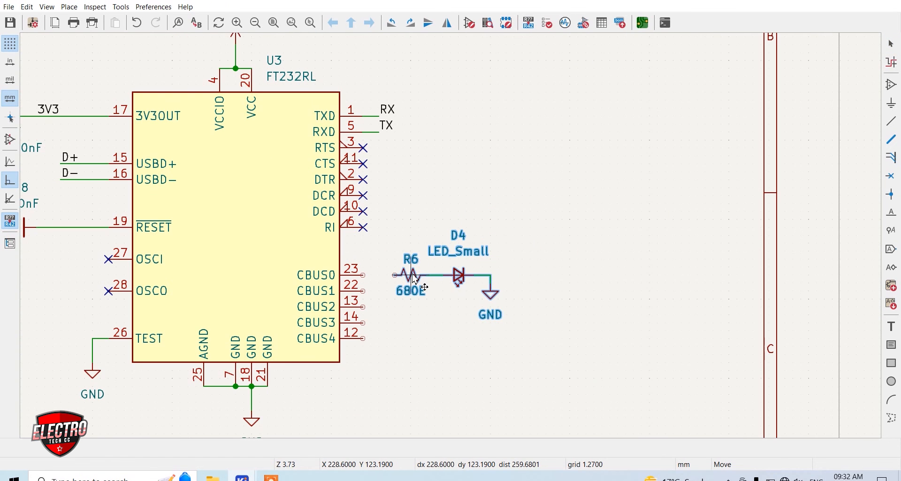
left_click(425, 256)
Delete the GND symbol from the duplicated branch and reverse the direction of LED D4
left_click(508, 272)
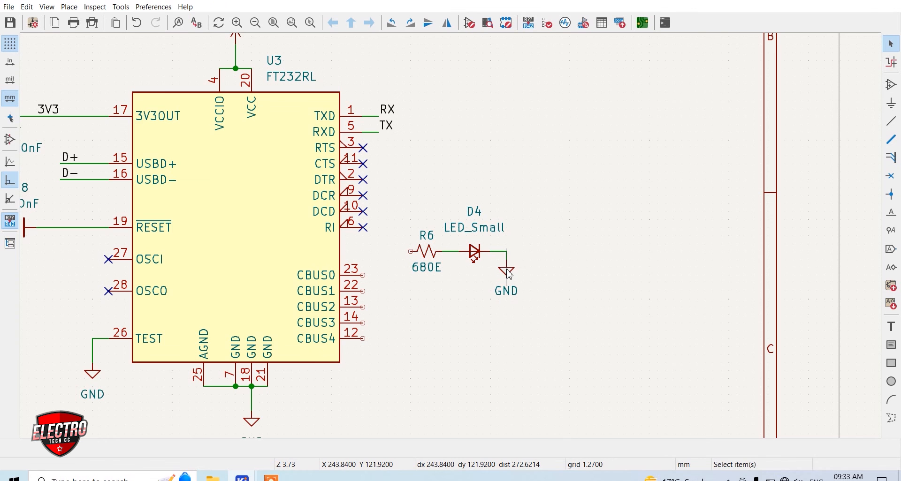
key("Delete")
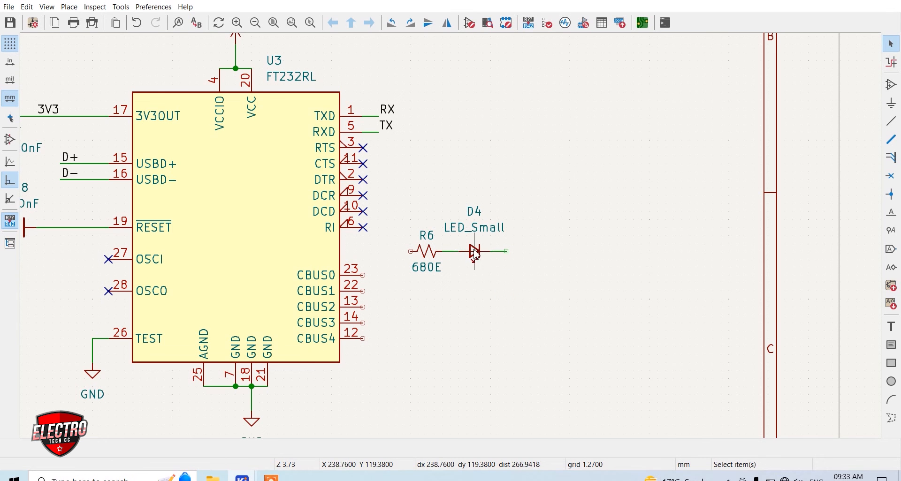
key("y")
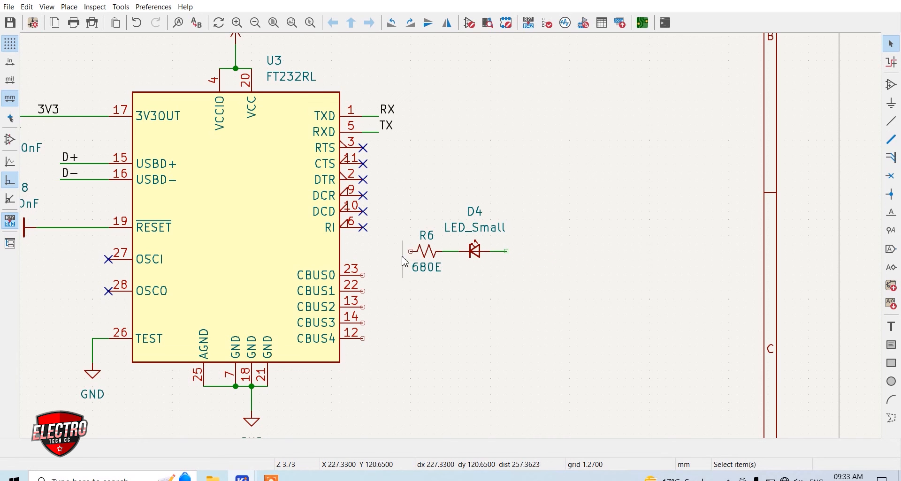
Wire two 680E resistor and LED branches from CBUS0 and CBUS1 to VCC, and flag CBUS2, CBUS3 and CBUS4 as no-connect
scroll(410, 252, "up", 3)
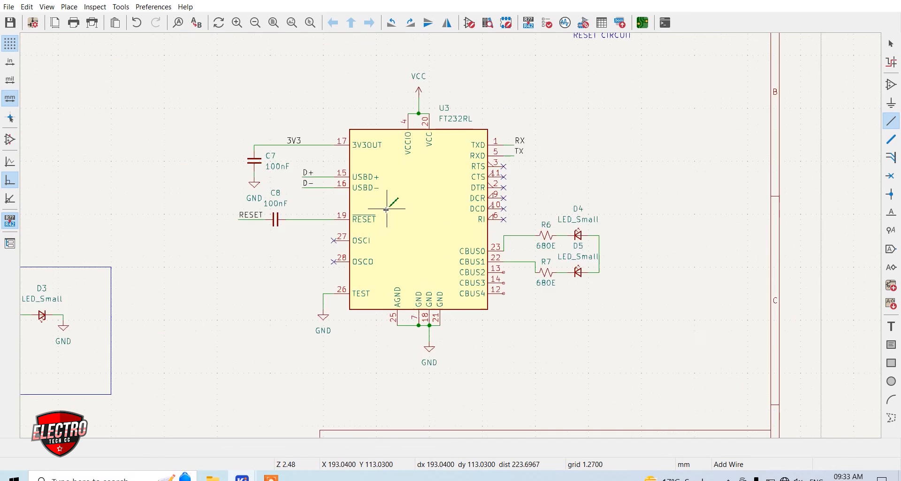
scroll(837, 174, "up", 2)
key("w")
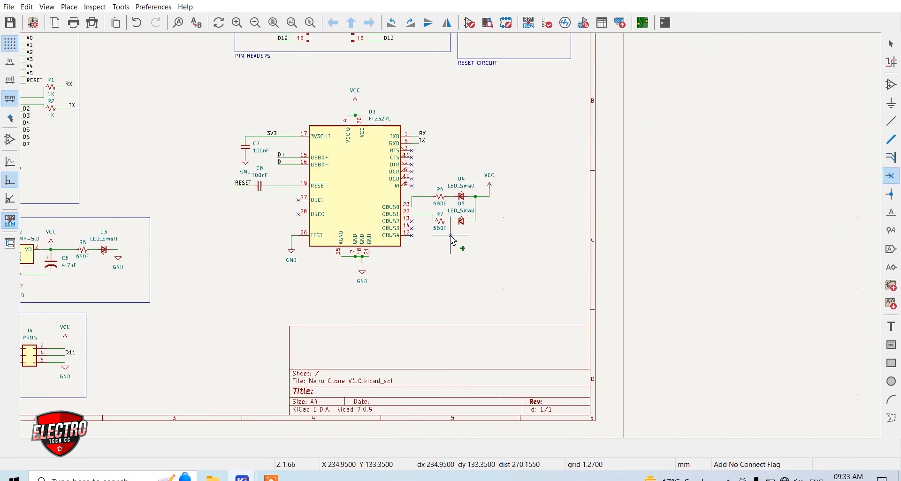
Draw a closed rectangular frame of graphic lines around the whole FT232RL circuit
key("i")
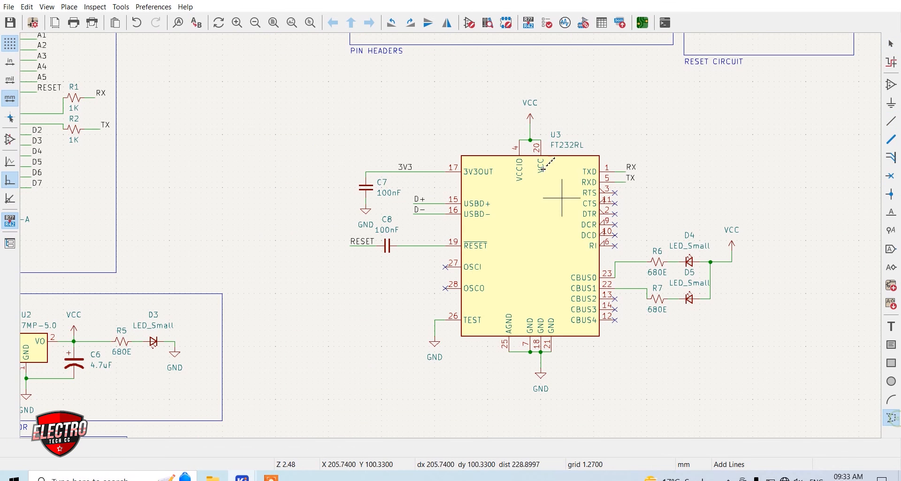
left_click(355, 93)
left_click(344, 93)
left_click(344, 400)
left_click(747, 399)
left_click(748, 92)
double_click(355, 93)
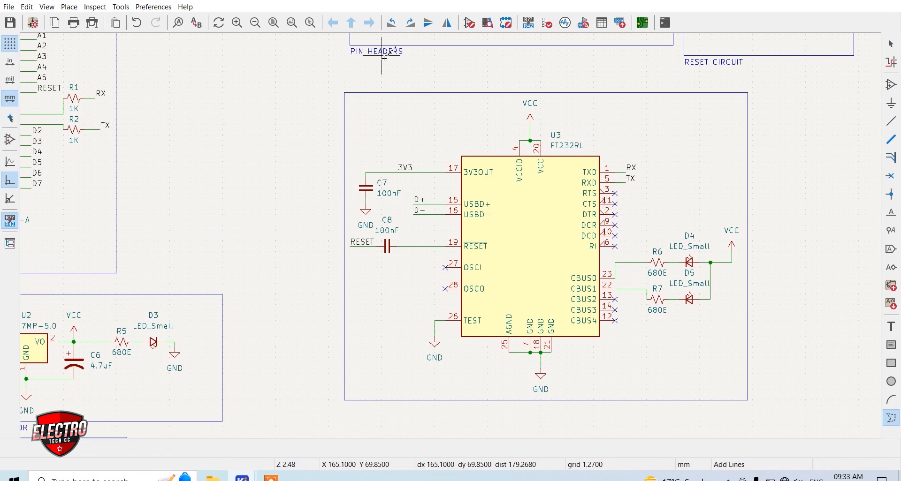
Copy the PIN HEADERS title below the FT232RL frame's lower-left corner and change its text to USB TO SERIAL
key("ctrl+c")
key("ctrl+v")
left_click(355, 411)
type("eUSB TO SERIAL")
key("Delete")
key("Delete")
key("Delete")
key("Delete")
key("Delete")
key("Delete")
key("Delete")
key("Delete")
key("Delete")
key("Delete")
key("Delete")
key("Return")
key("ctrl+Return")
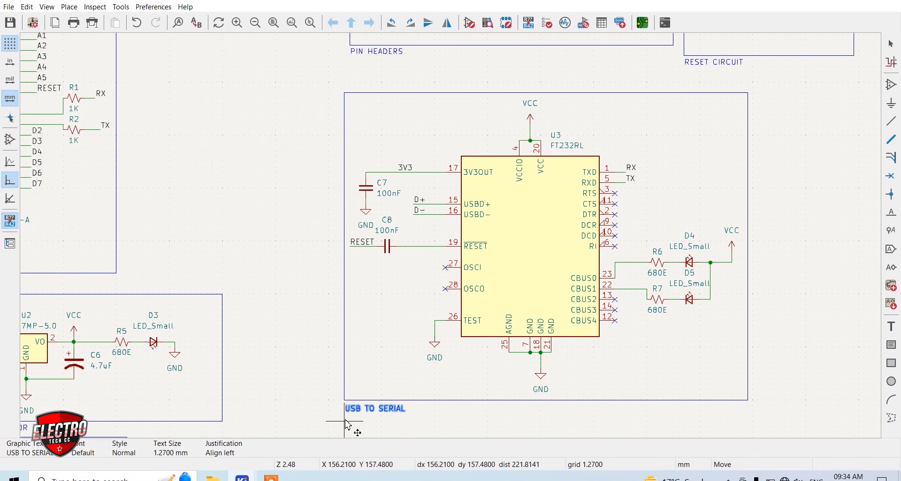
scroll(448, 237, "down", 4)
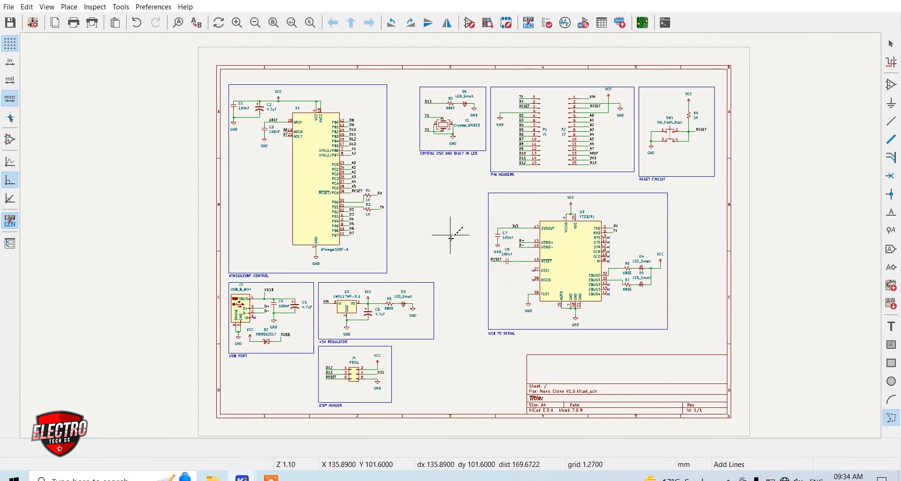